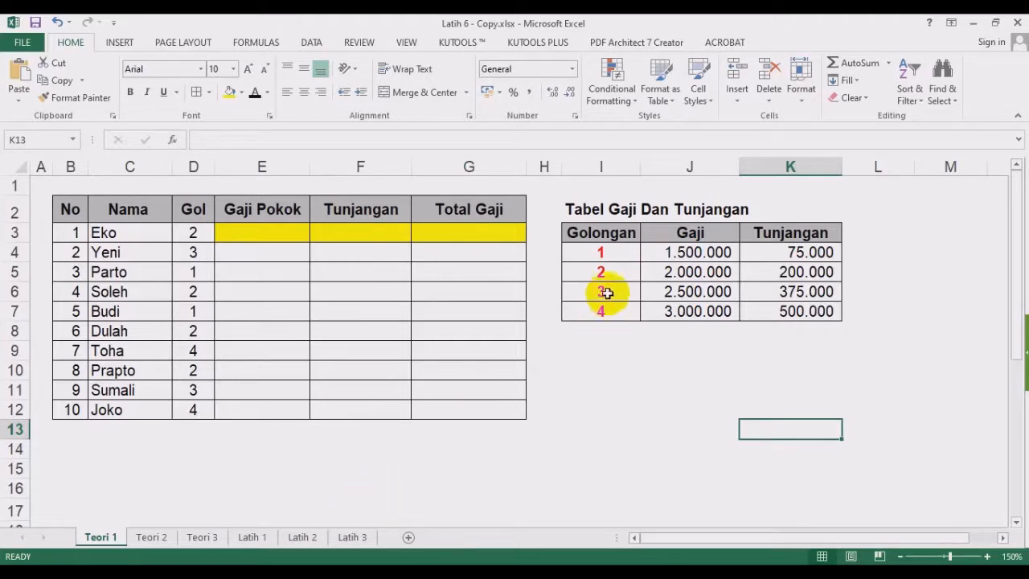
click(604, 260)
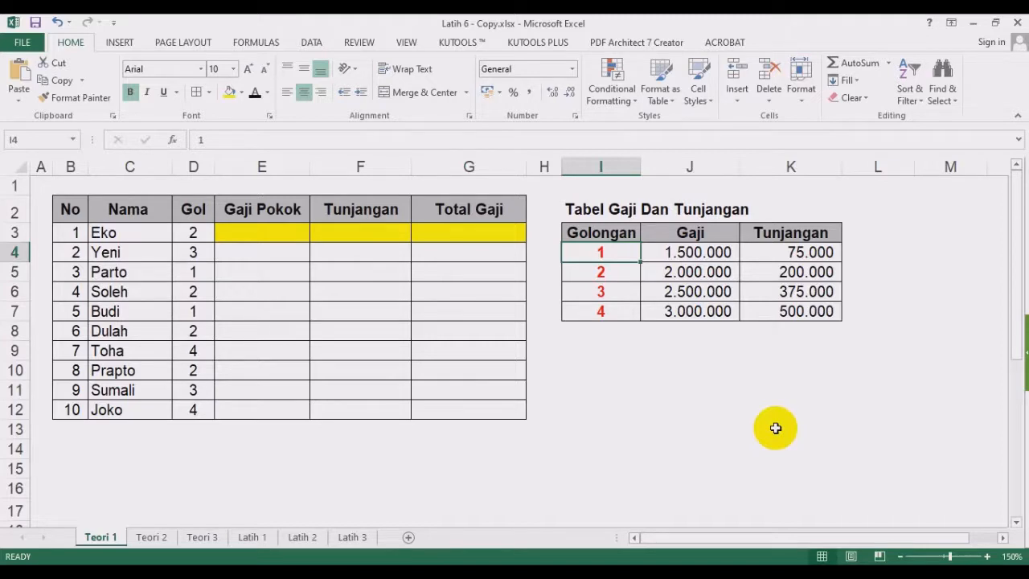
click(697, 462)
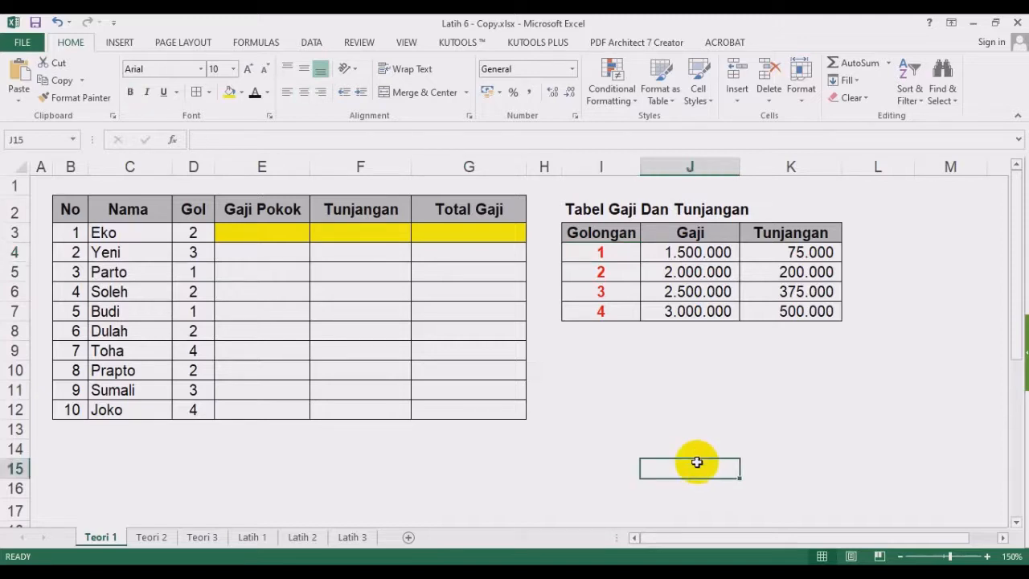
click(540, 487)
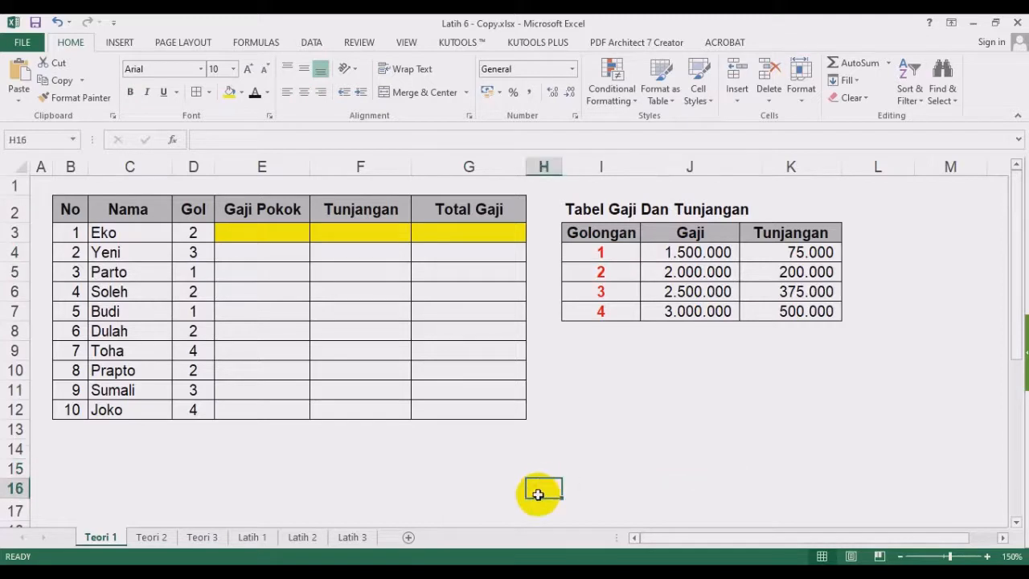
Enter the note "Gol 1 = 1.000.000" in cell I12, below the salary table.
click(622, 409)
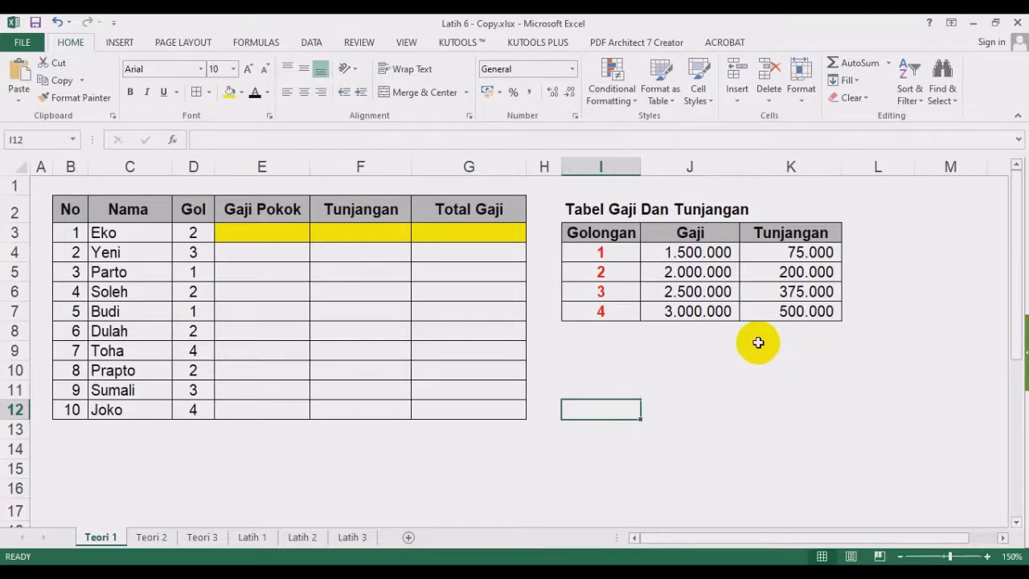
text(Gol 1 )
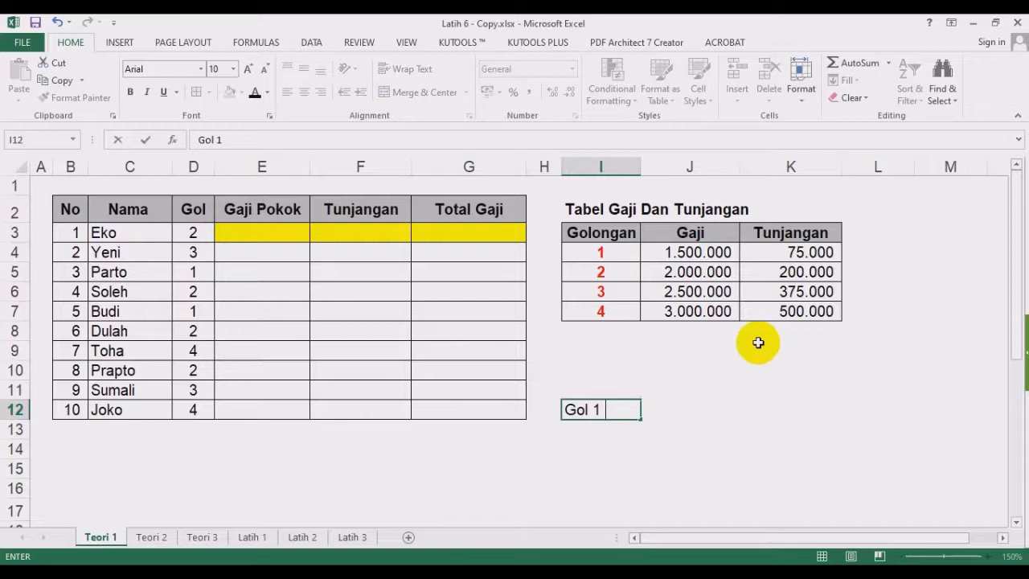
text(= 1.000.000)
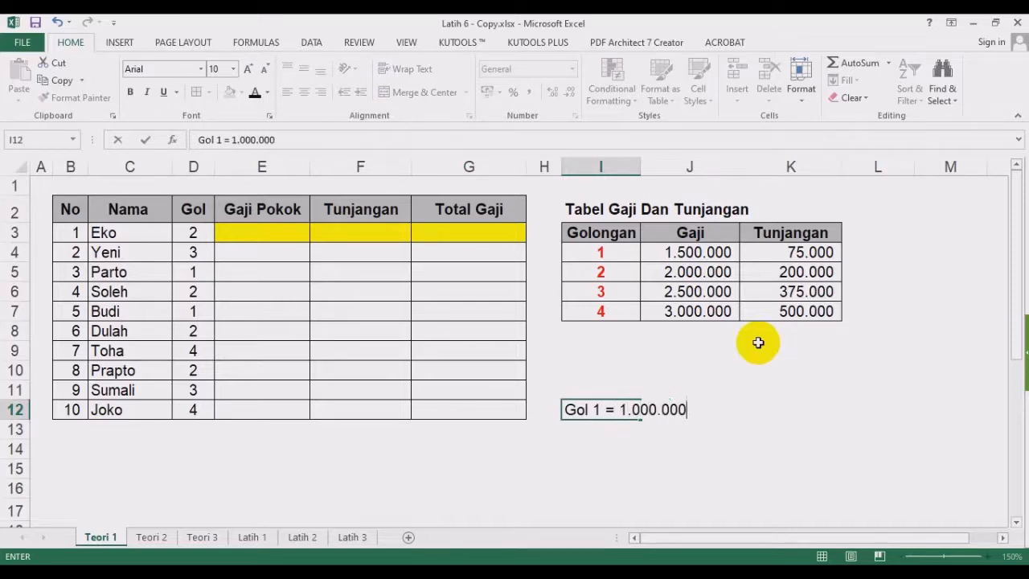
key(Return)
Enter the note "Gol 2 = 2.000.000" in cell I13.
text(Gol )
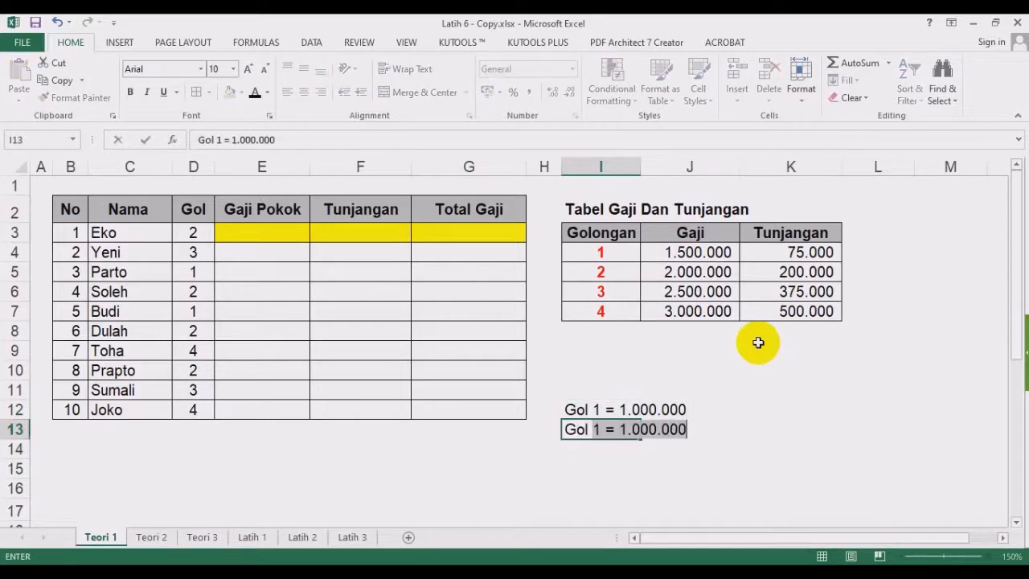
text(3)
key(BackSpace)
text(2 =  )
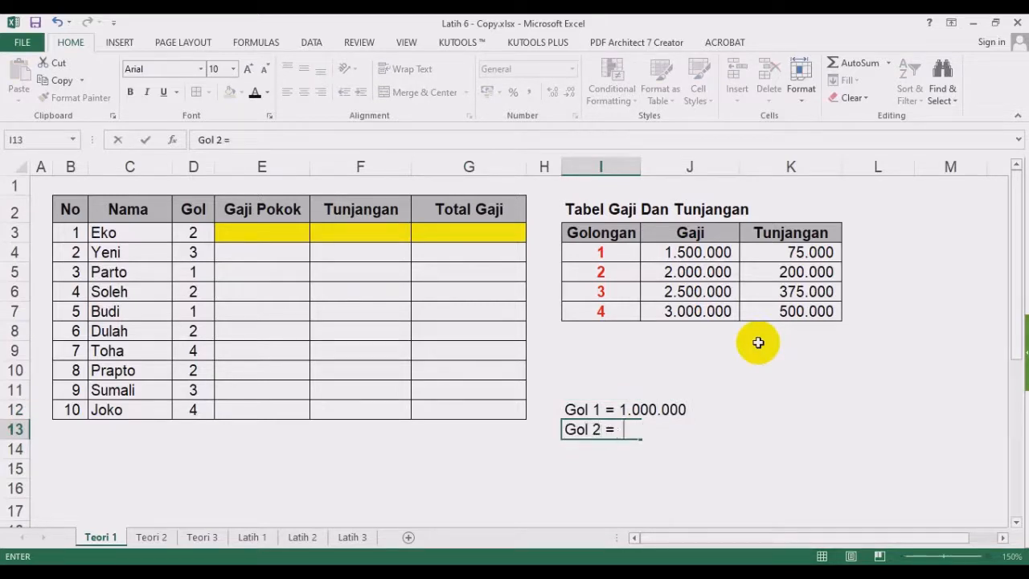
text(2.000.000)
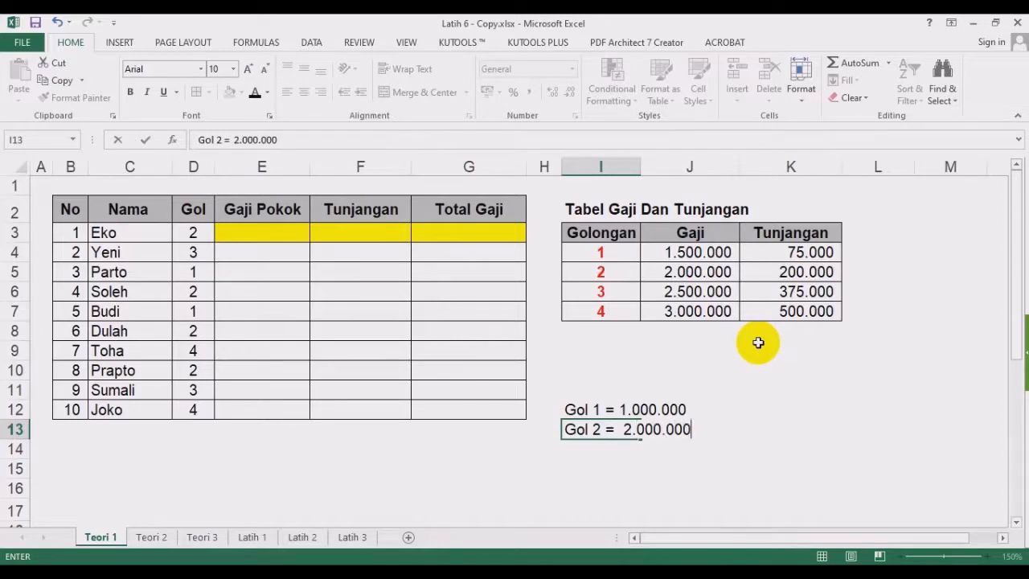
key(Return)
Enter the note "Gol 3 = 3.000.000" in cell I14.
text(Gol)
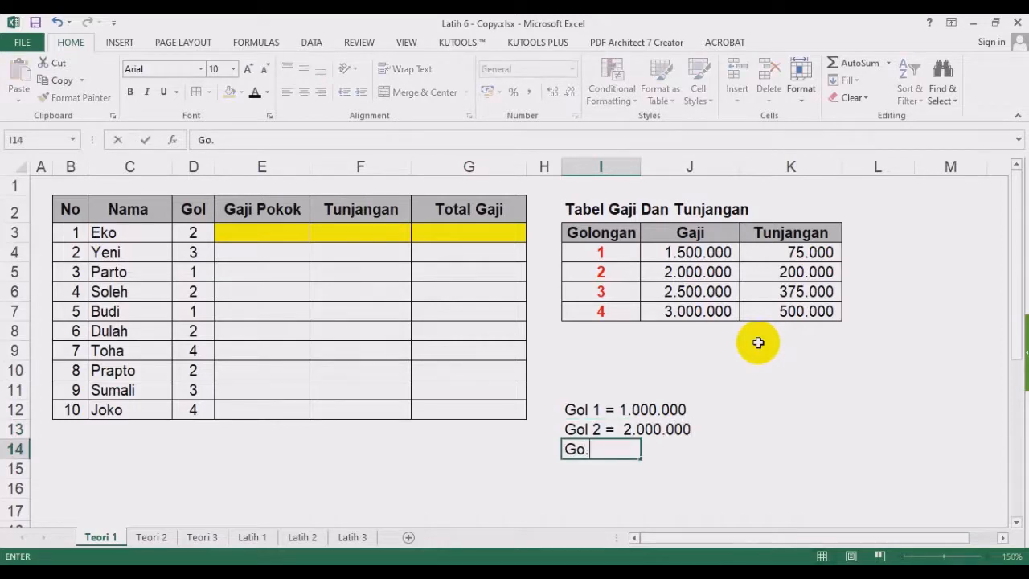
text( 3 = 3.000.000)
key(Return)
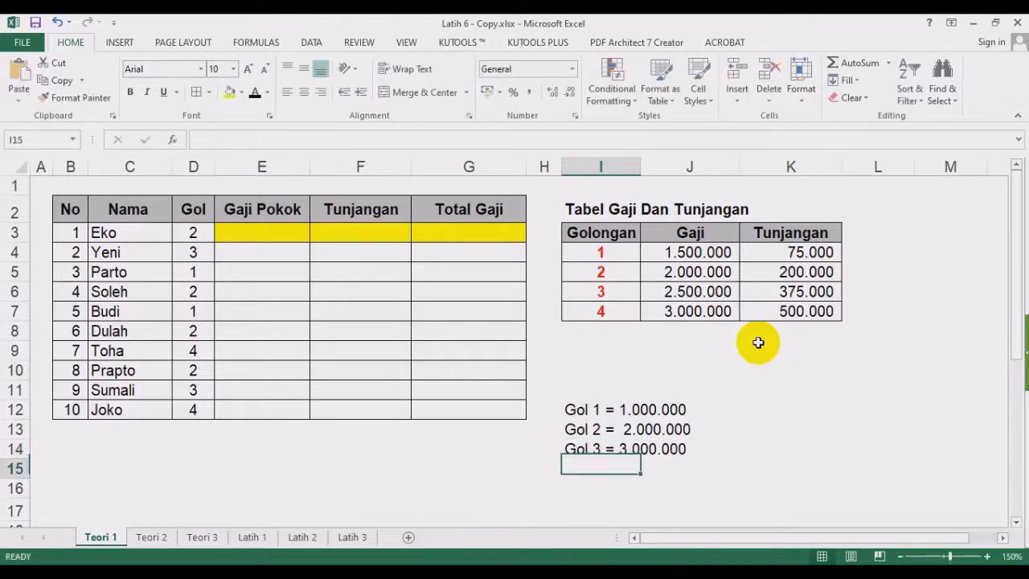
Remove the extra space after the equals sign in the Gol 2 note in cell I13.
click(648, 429)
click(601, 430)
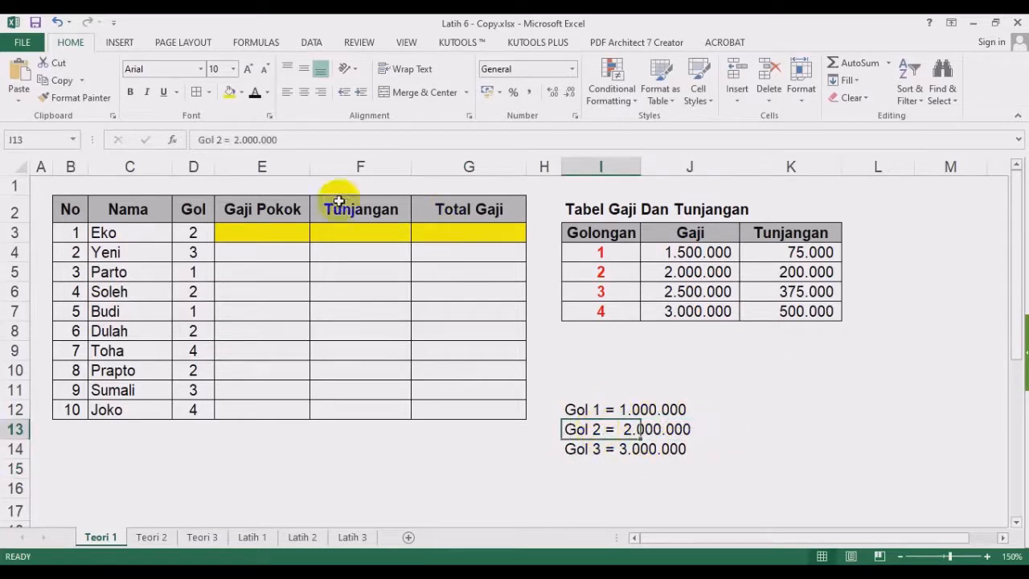
click(230, 139)
key(BackSpace)
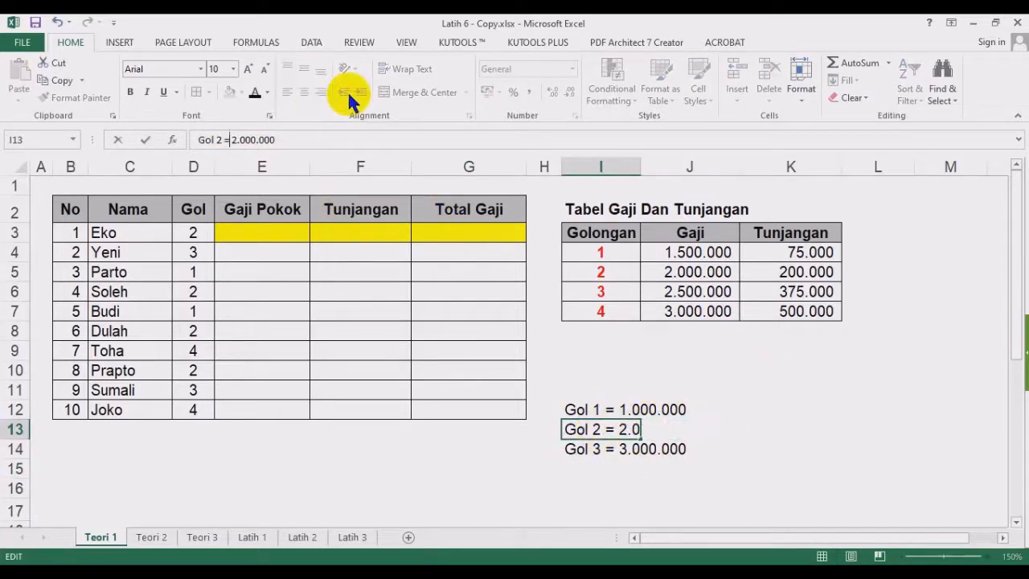
key(Return)
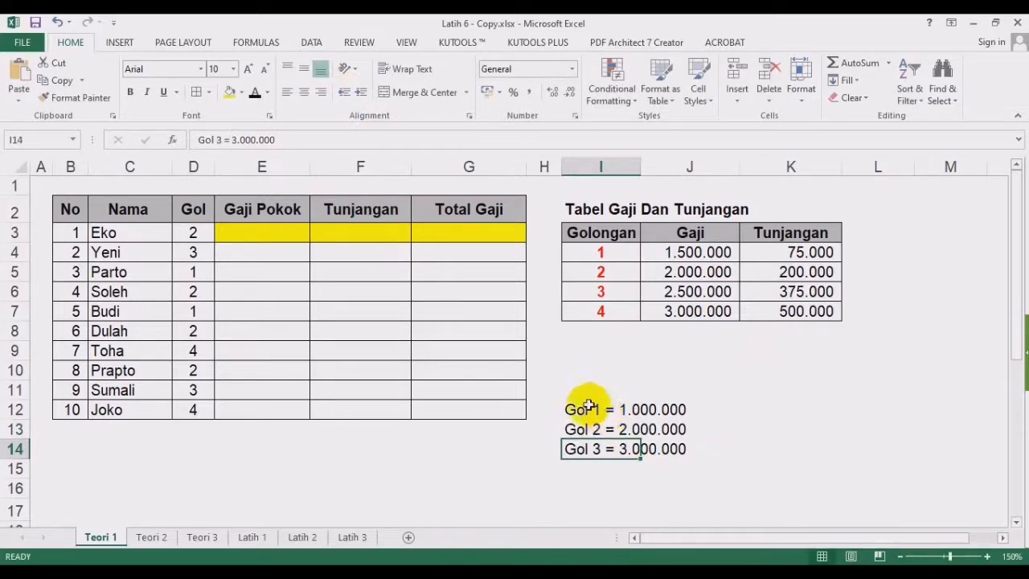
drag(586, 409, 609, 449)
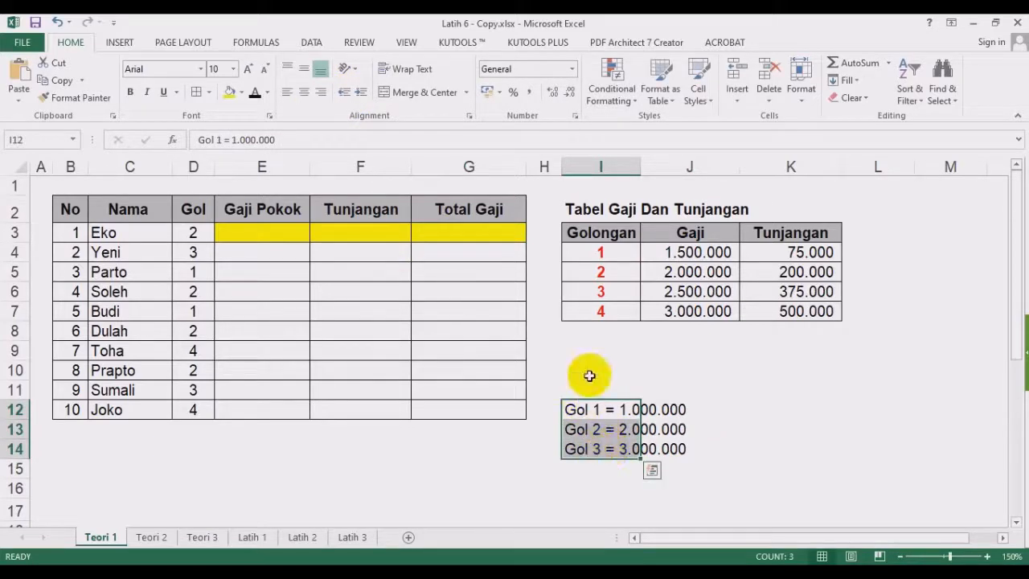
drag(603, 233, 804, 291)
drag(590, 409, 649, 448)
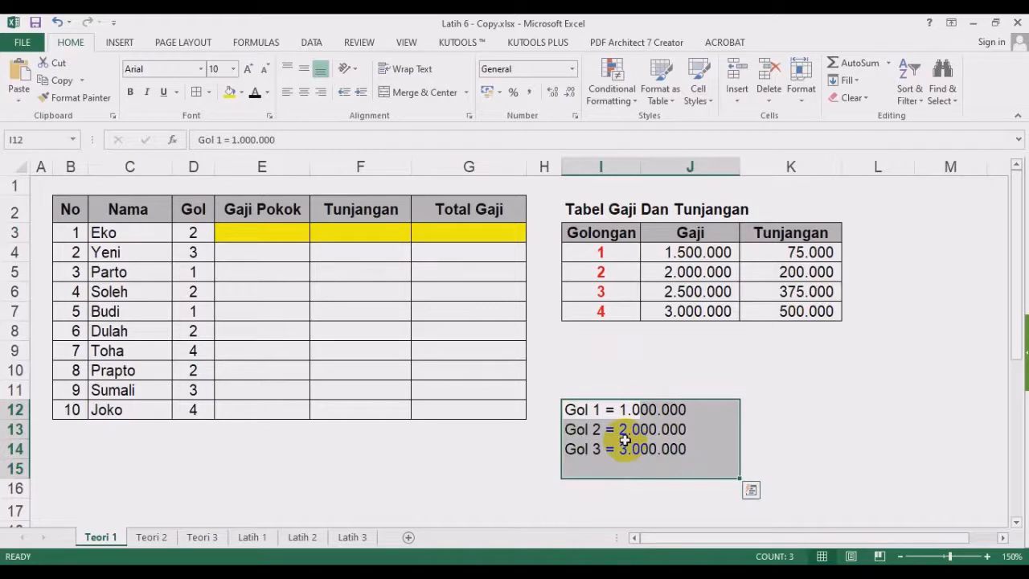
Change the amount in the Gol 1 note in cell I12 to 1.500.000.
click(585, 410)
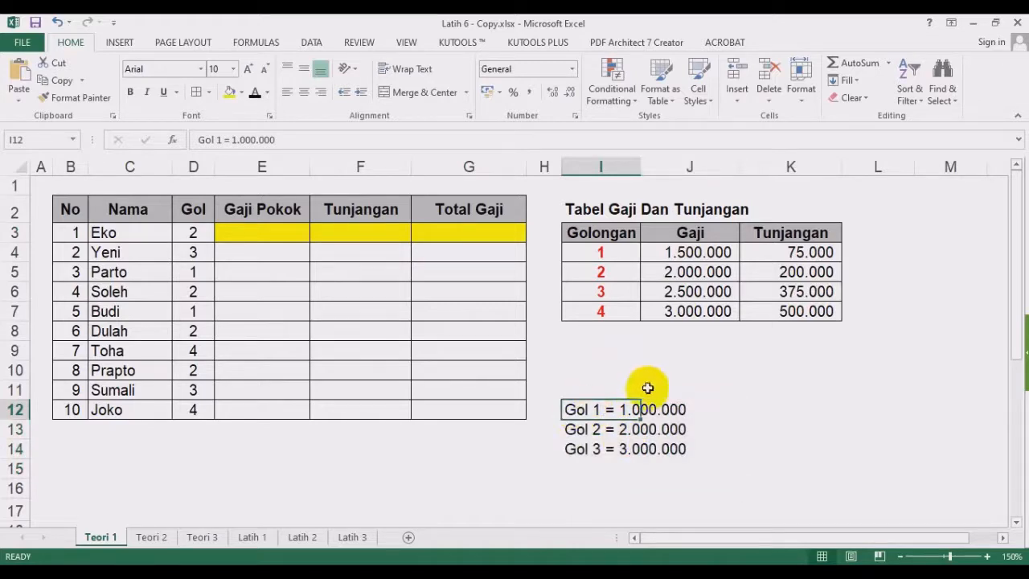
key(F2)
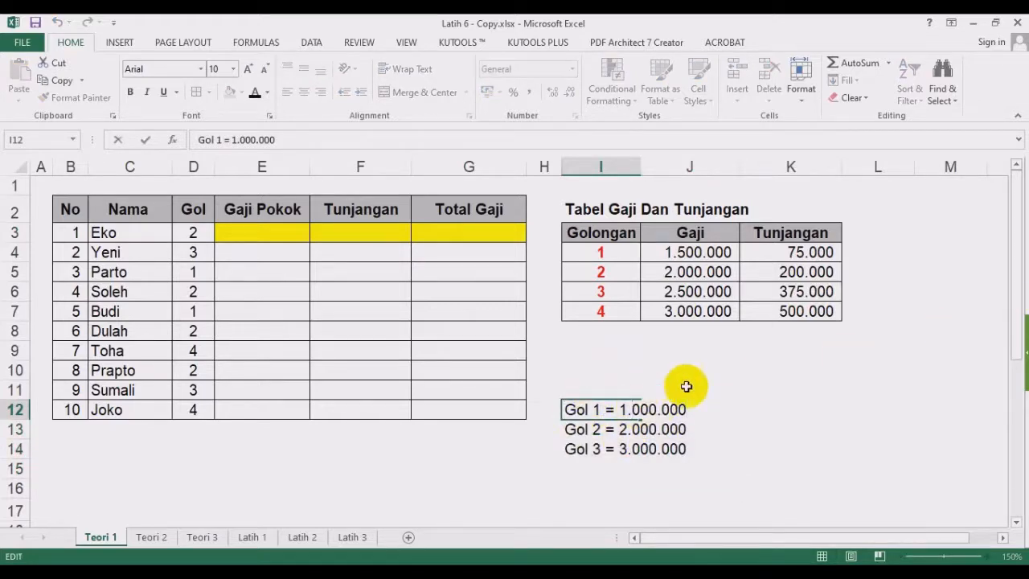
key(Left)
key(Left)
key(Left)
key(Left)
key(Left)
key(Left)
key(Left)
key(Delete)
text(5)
key(Return)
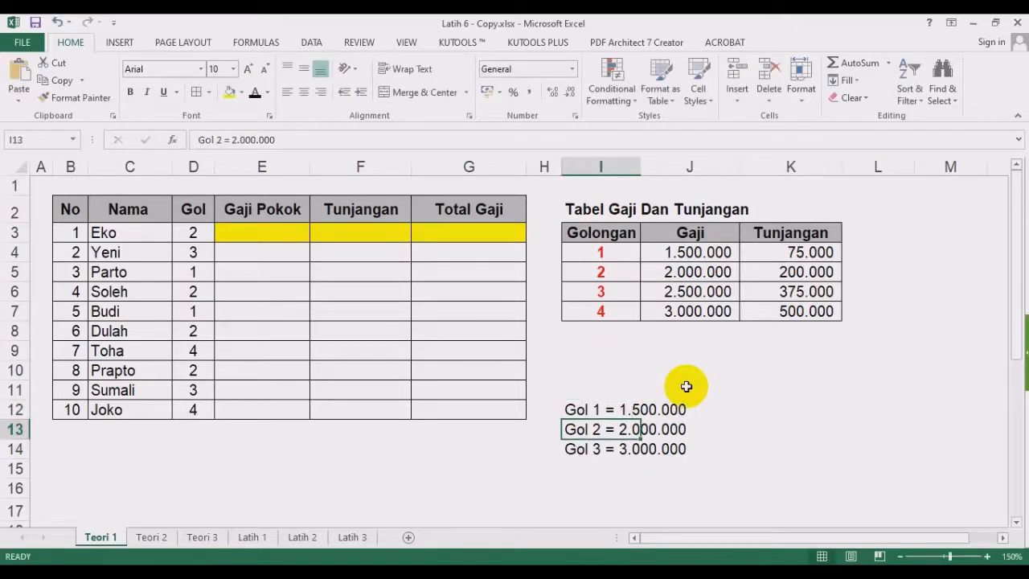
Change the amount in the Gol 3 note in cell I14 to 2.500.000.
key(F2)
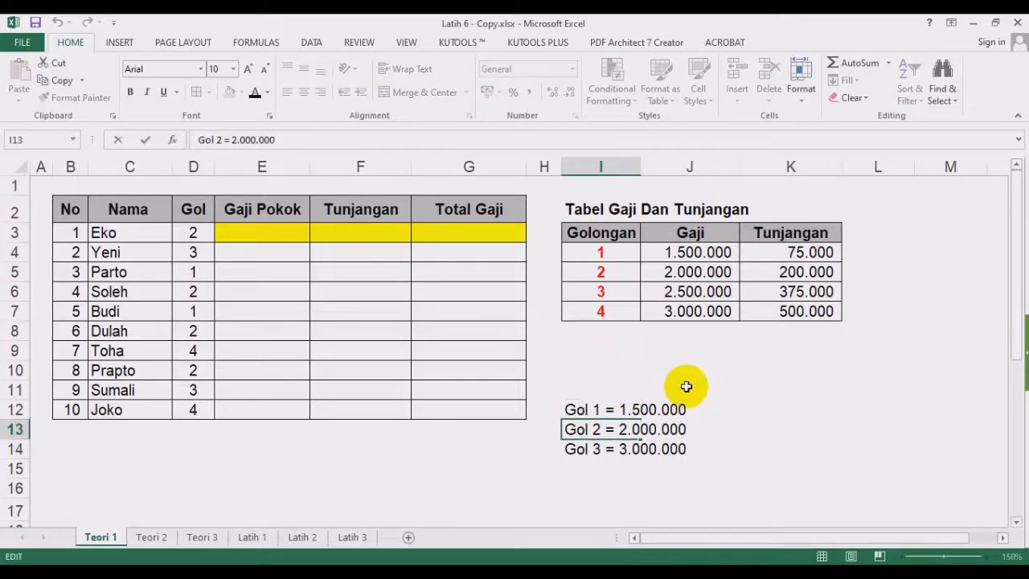
key(Return)
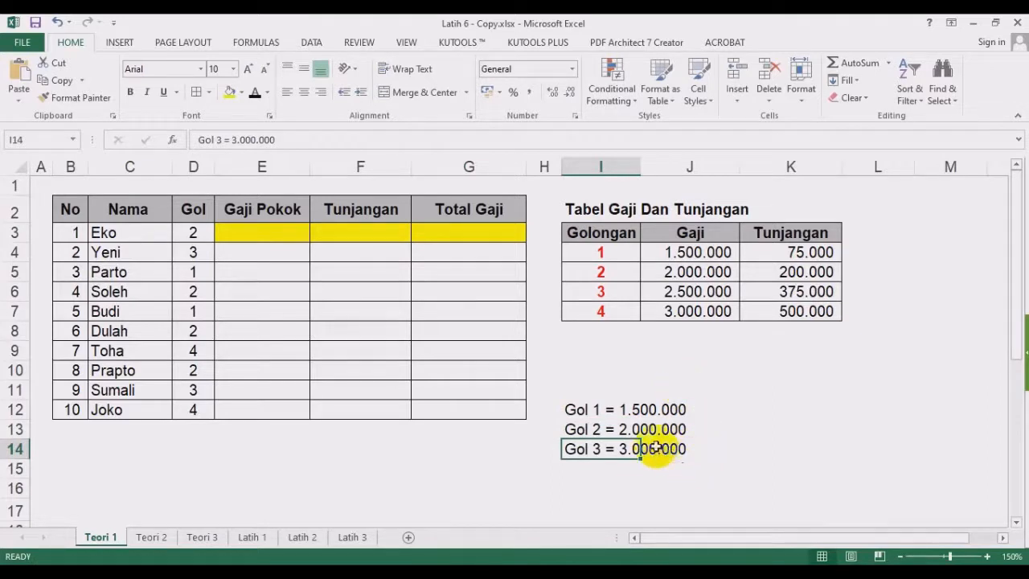
key(F2)
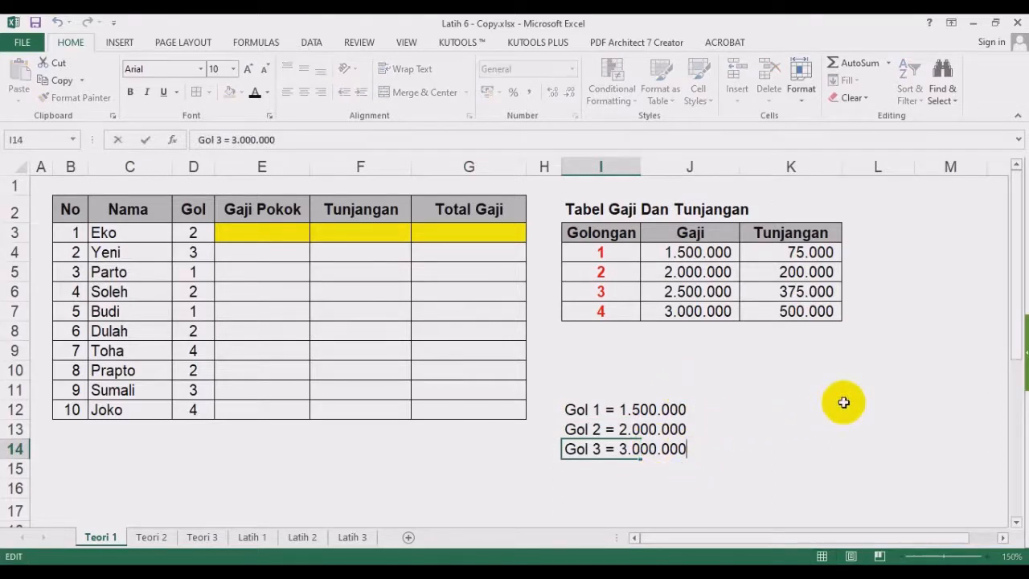
key(Left)
key(Left)
key(Left)
key(Left)
key(Left)
key(Left)
key(Left)
key(Left)
key(BackSpace)
text(2)
key(Right)
key(Delete)
text(5)
key(Return)
Copy the Gol 3 note from cell I14 into cell I15.
key(Up)
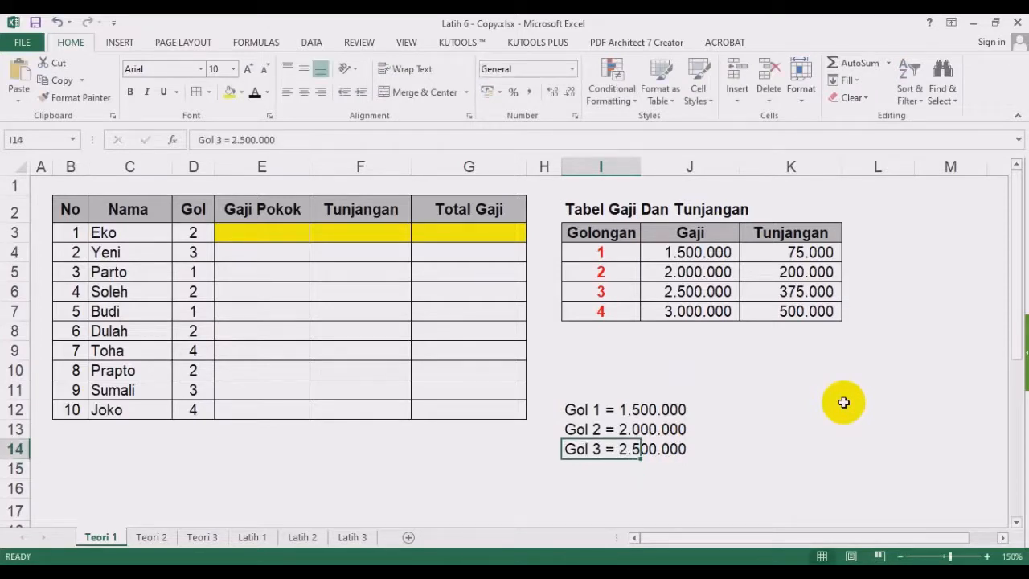
key(ctrl+c)
key(Down)
key(ctrl+v)
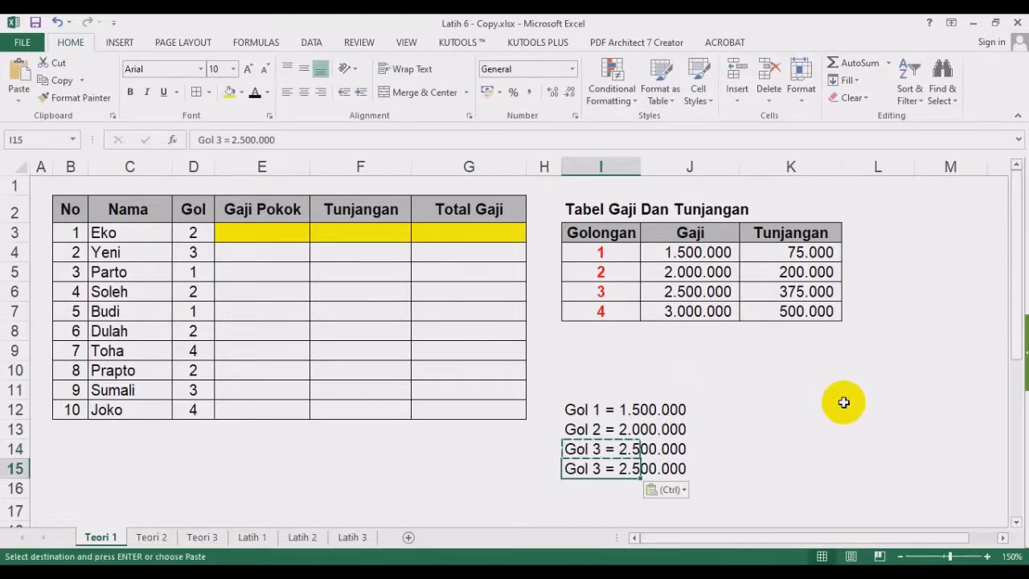
Edit the copied note in cell I15 to read "Gol 4 = 3.000.000".
key(F2)
key(Left)
key(Left)
key(Left)
key(Left)
key(Left)
key(Left)
key(Left)
key(Left)
key(Left)
key(Left)
key(Left)
key(Left)
key(Left)
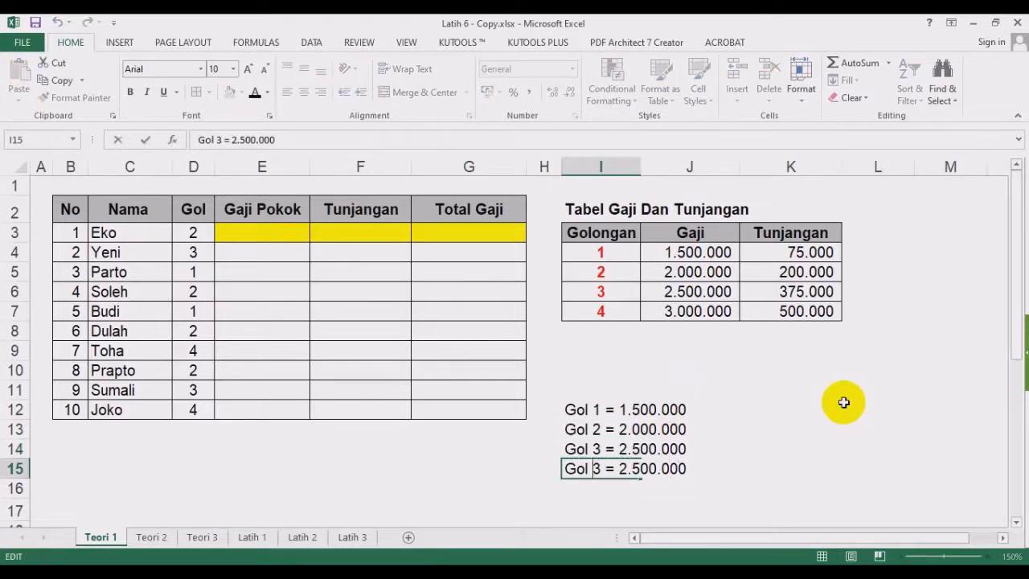
key(Delete)
text(4)
key(Right)
key(Right)
key(Right)
key(Delete)
text(3)
key(Right)
key(Delete)
text(0)
key(Return)
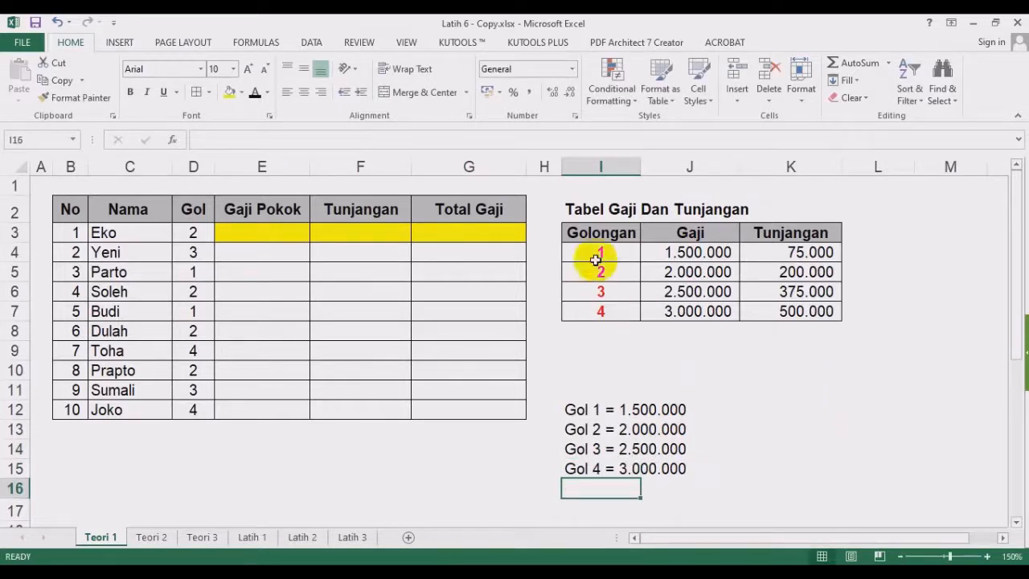
Compare the Golongan, Gaji and Tunjangan table with the Gol 1 to Gol 4 notes listed below it.
drag(583, 211, 809, 314)
click(783, 392)
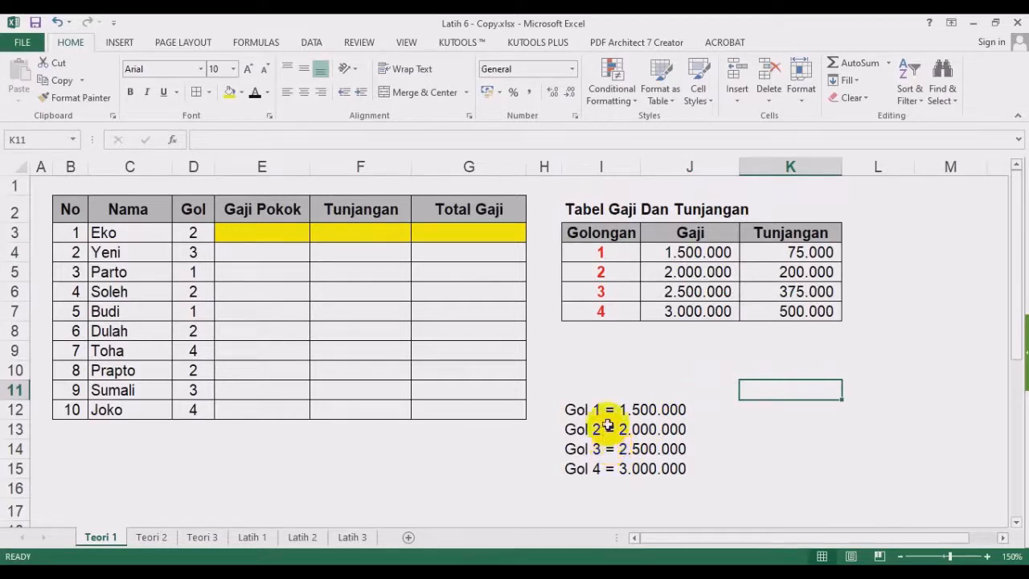
click(633, 235)
drag(644, 239, 737, 287)
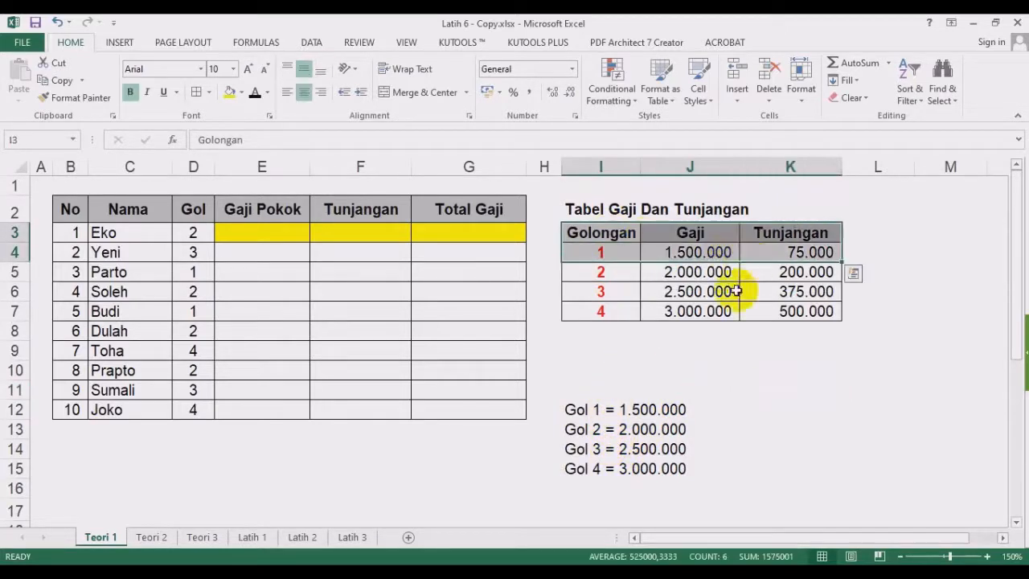
drag(588, 406, 654, 454)
click(759, 344)
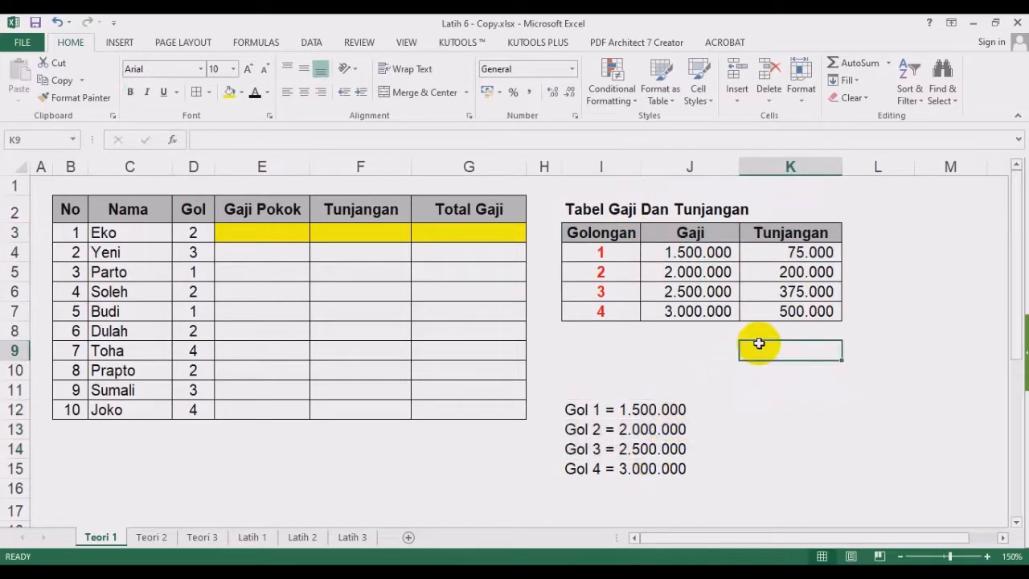
click(690, 346)
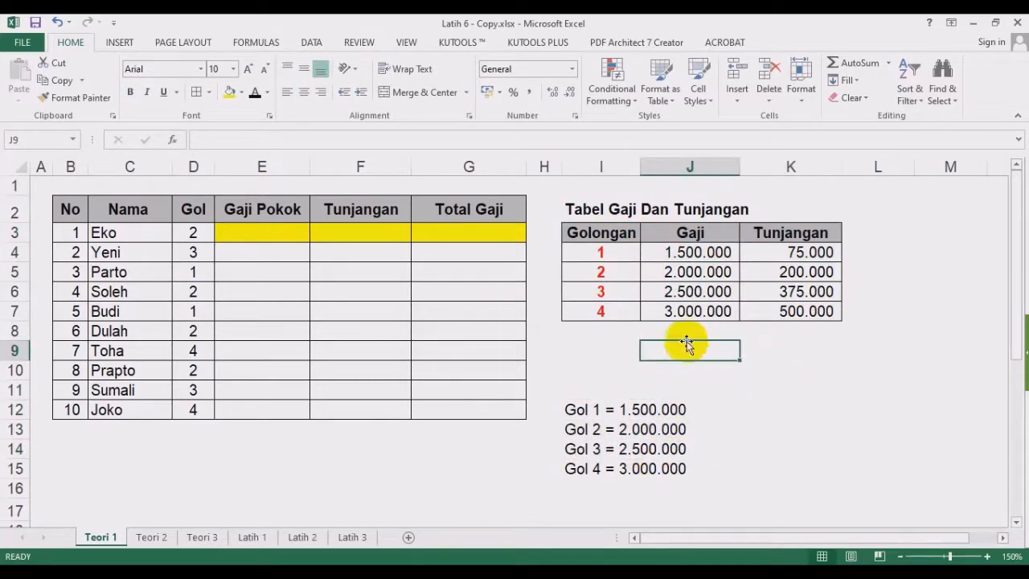
click(584, 407)
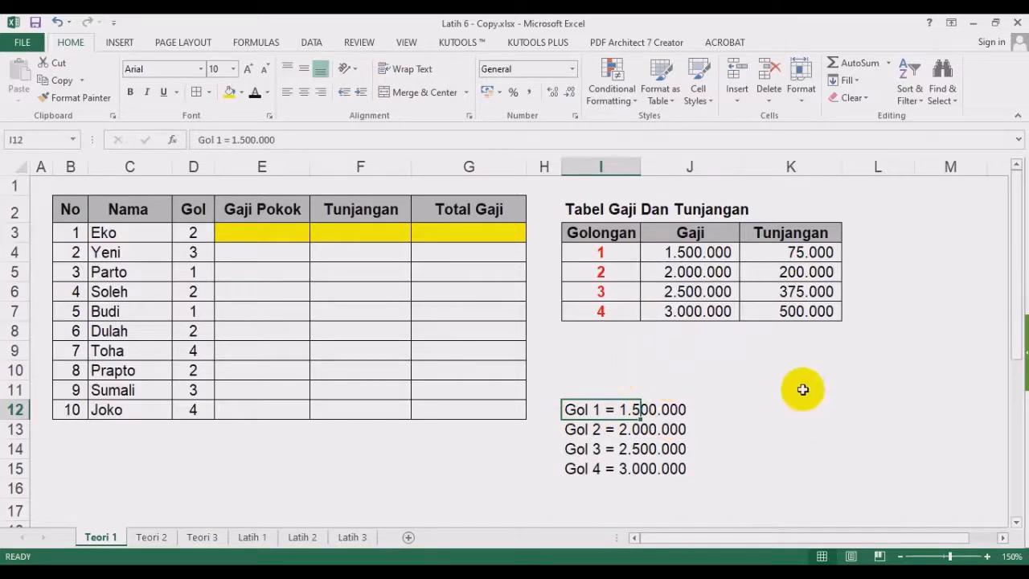
click(570, 426)
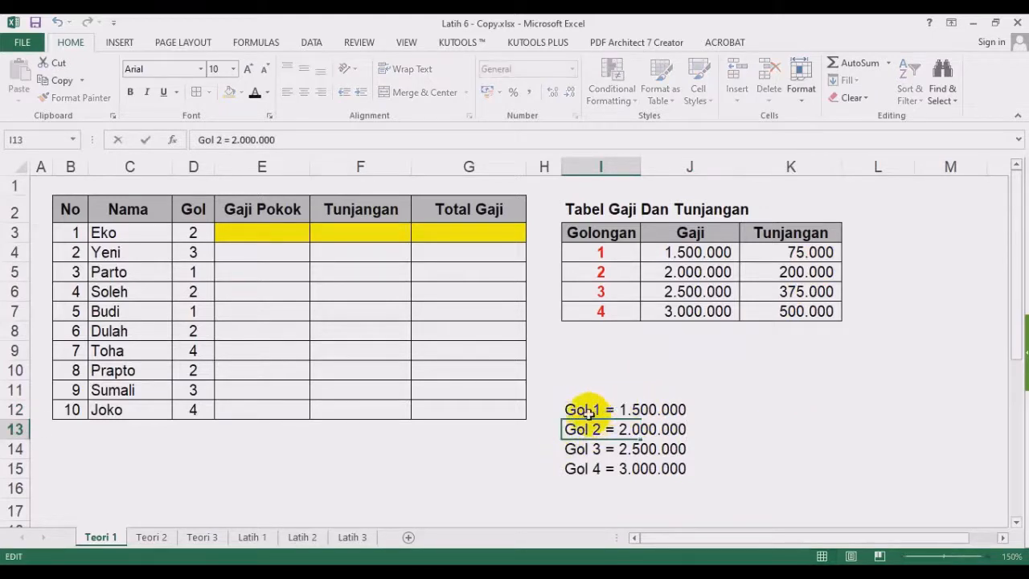
click(570, 410)
click(584, 428)
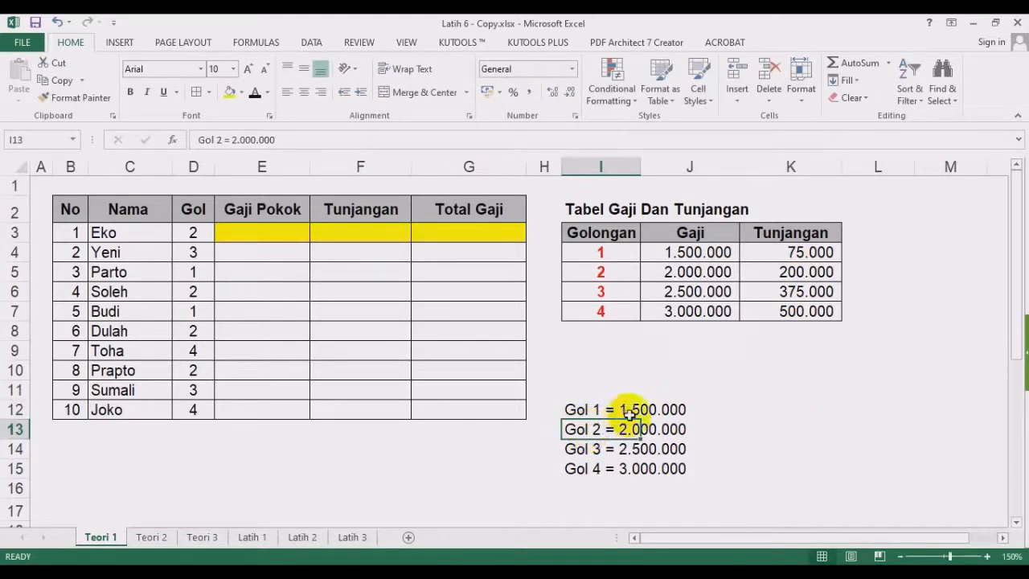
click(591, 448)
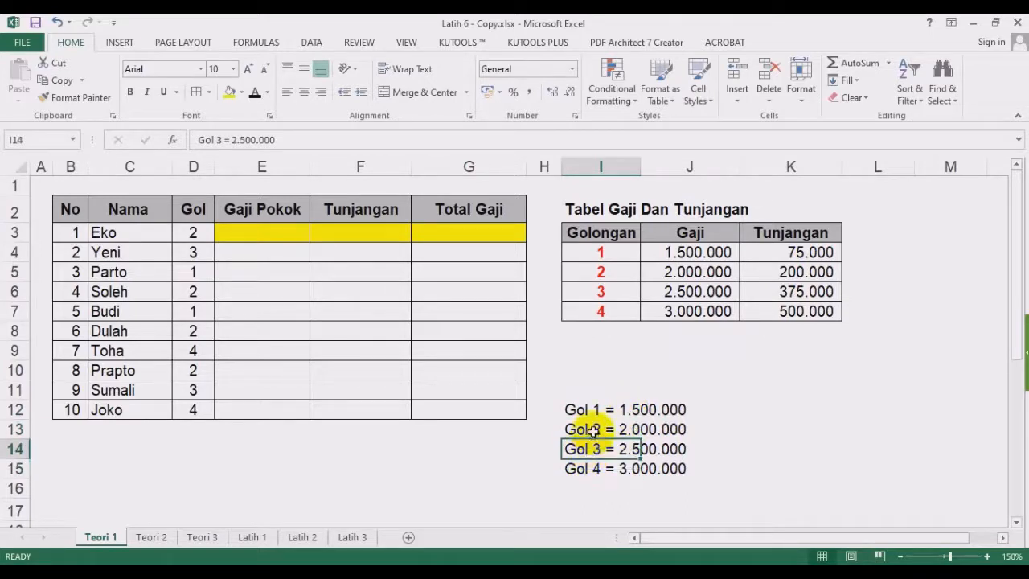
click(588, 429)
click(598, 409)
click(608, 253)
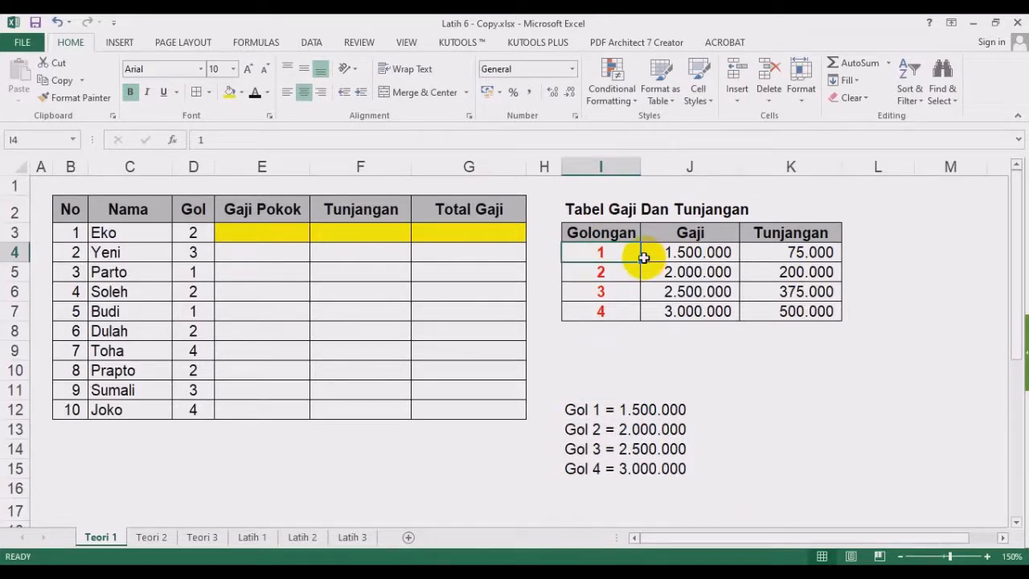
Review the Golongan, Gaji and Tunjangan headings and the Golongan 1 to 4 rows of the reference table in I3:K7.
key(Down)
key(Down)
key(Down)
key(Down)
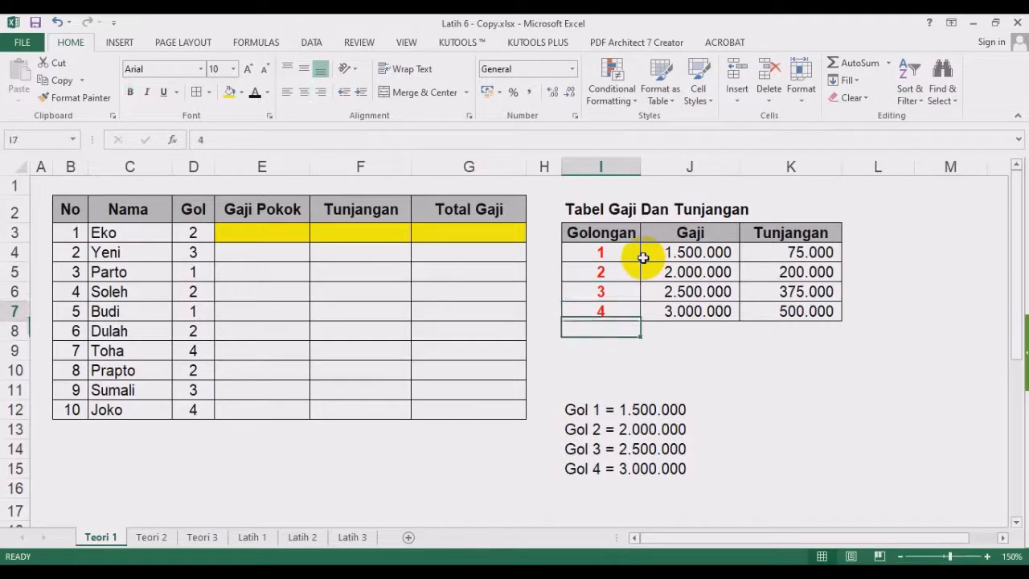
key(Up)
key(Up)
key(Up)
key(Up)
key(Right)
key(Right)
key(Up)
key(Left)
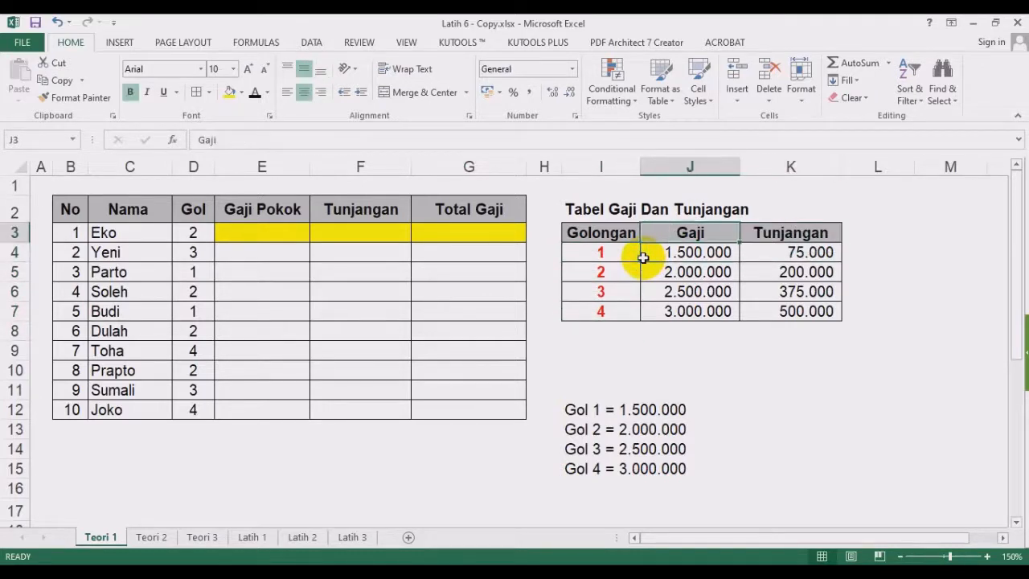
key(Left)
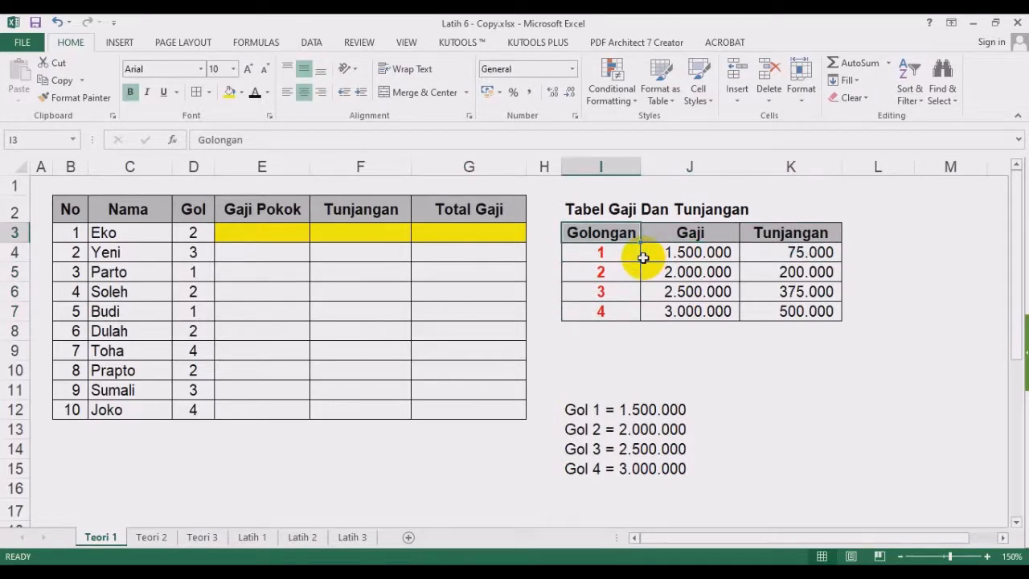
key(Down)
key(Down)
key(Down)
key(Up)
key(Up)
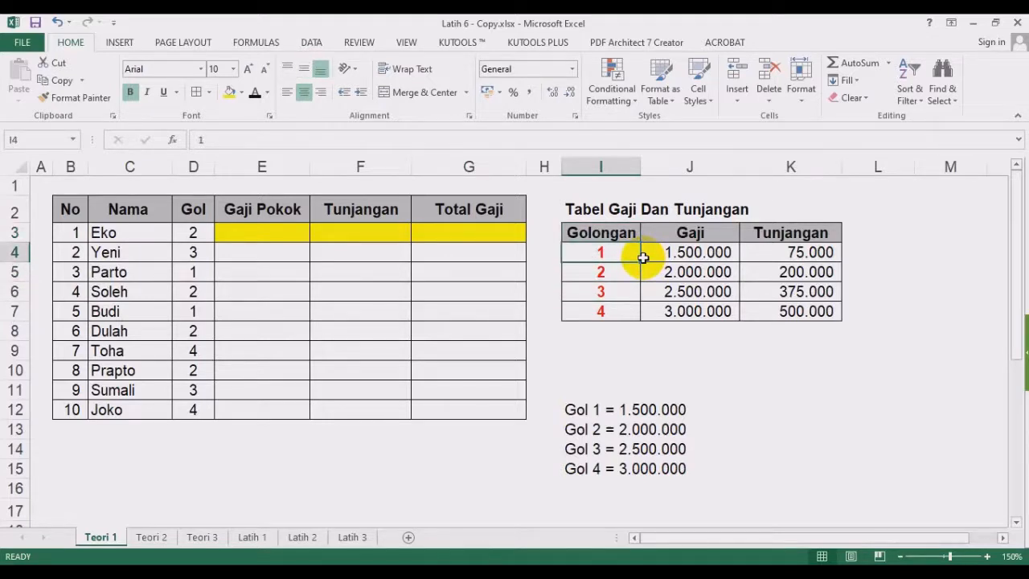
click(617, 232)
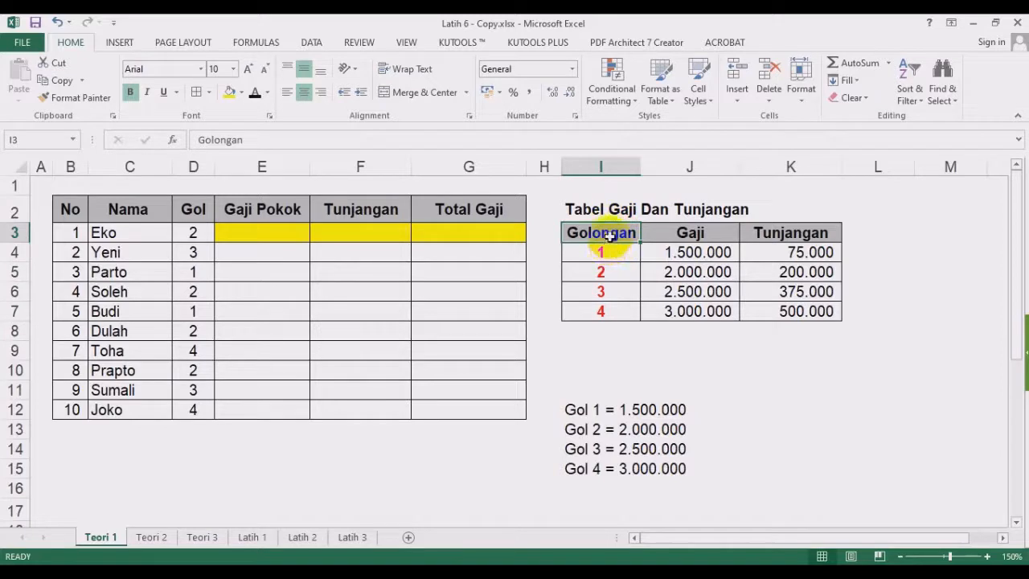
drag(609, 235, 809, 301)
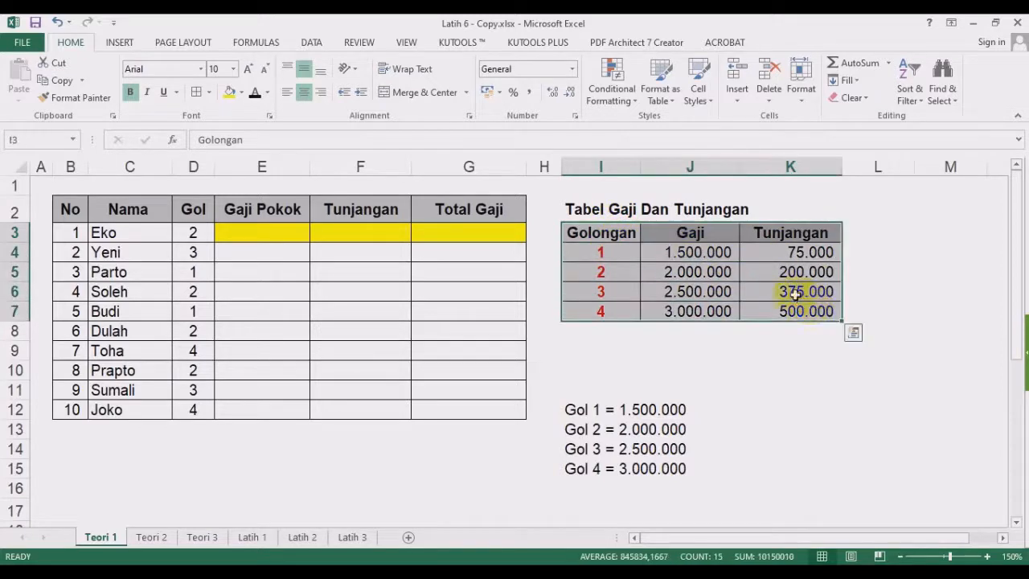
click(791, 351)
Clear the contents and formatting of the Golongan, Gaji and Tunjangan header cells in I3:K3.
drag(604, 235, 778, 232)
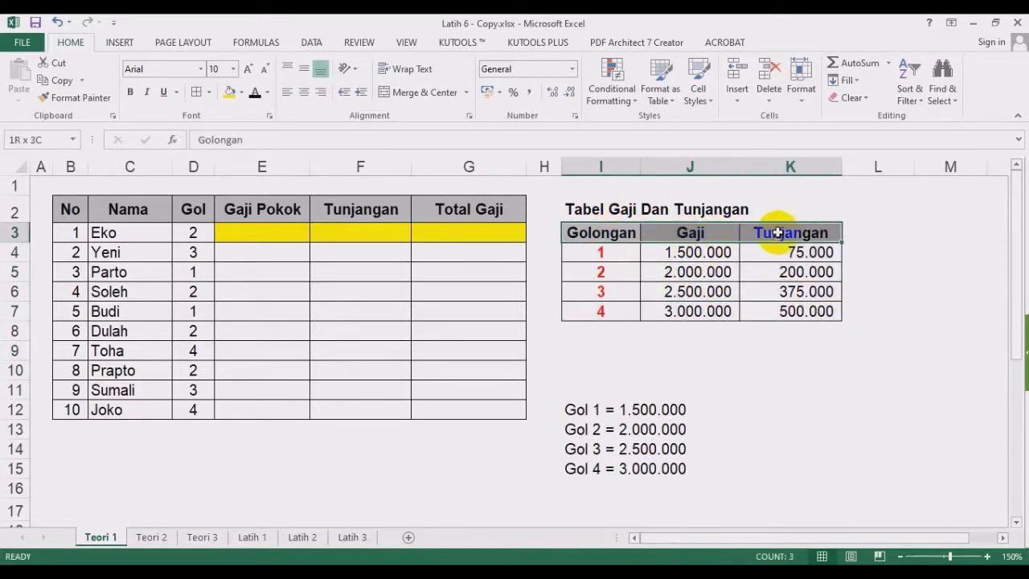
click(850, 98)
click(861, 120)
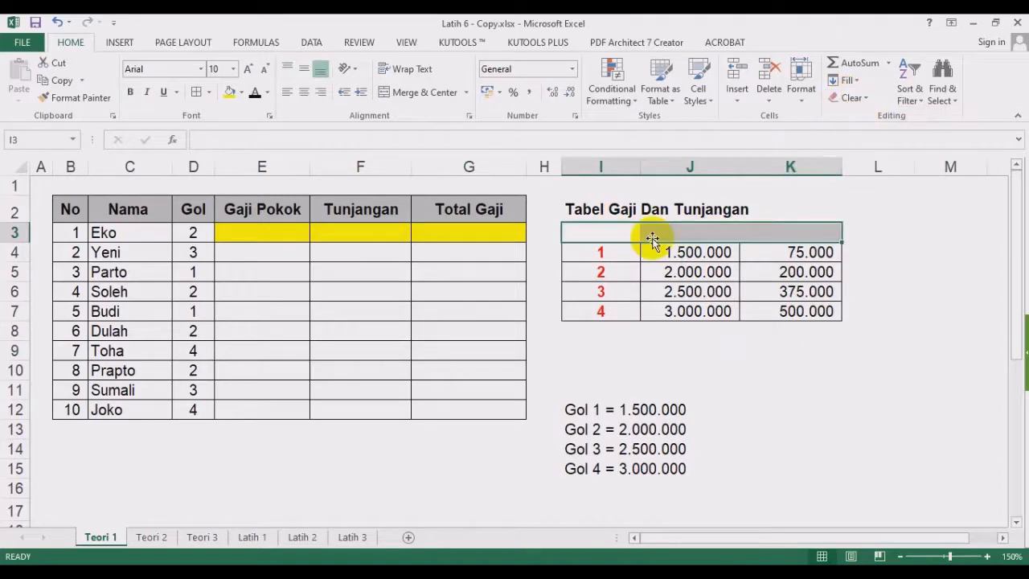
Remove all borders from the salary and allowance values in I4:K7.
drag(610, 253, 792, 321)
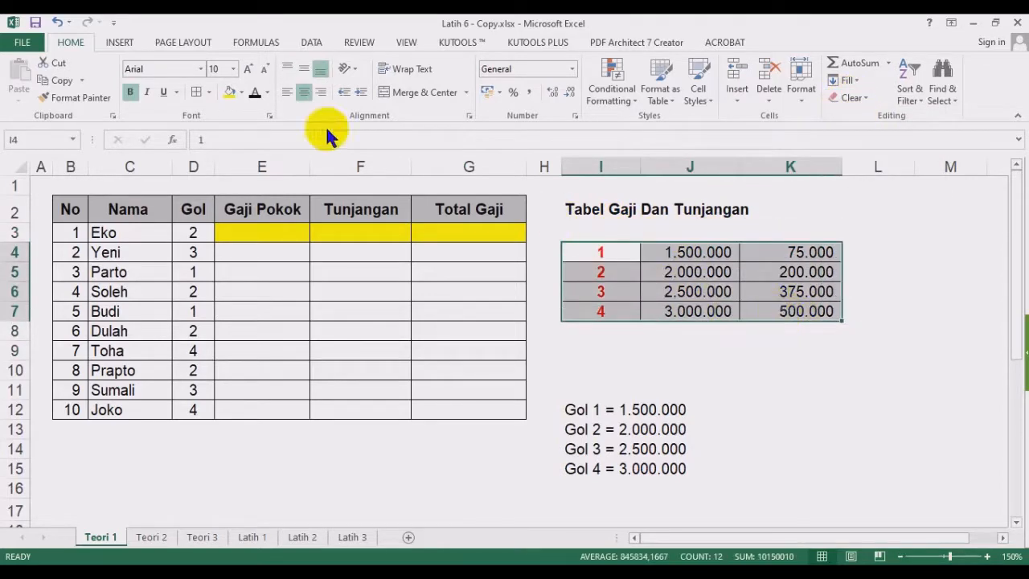
click(208, 92)
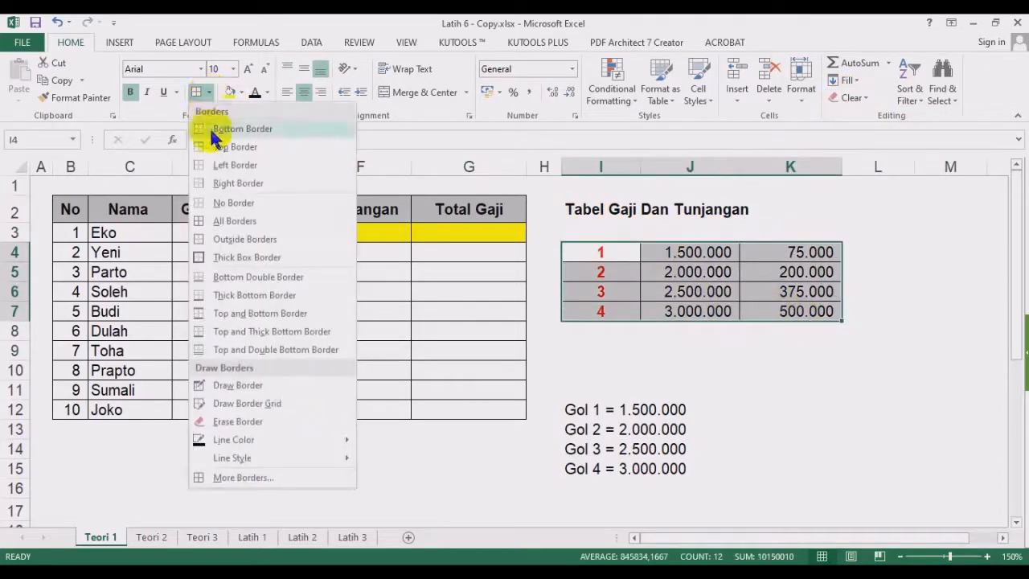
click(233, 203)
click(876, 427)
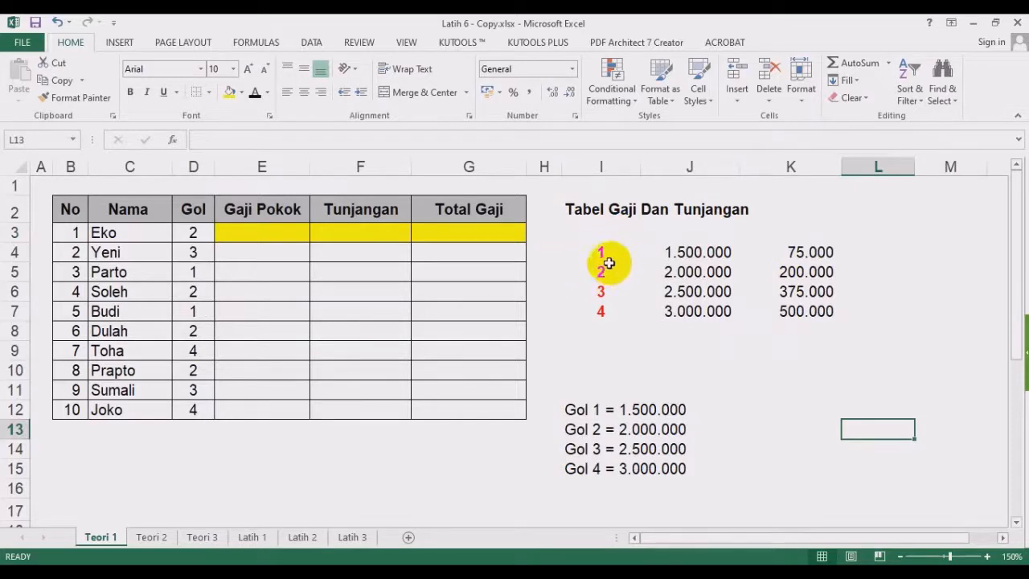
Examine the unlabelled values in I4:K7, going through the numbers 1 to 4 and their adjoining amounts row by row.
drag(601, 254, 783, 319)
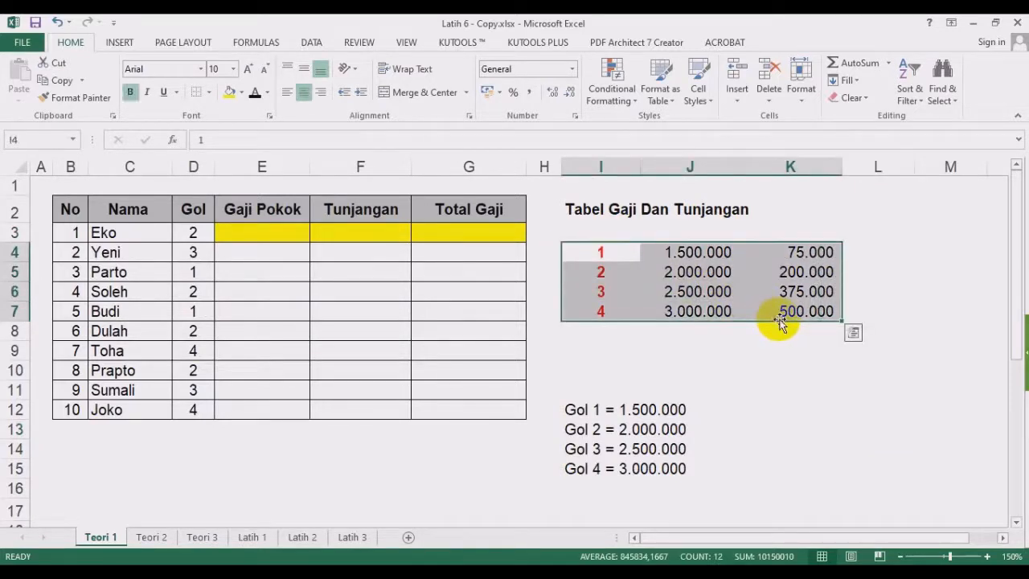
click(806, 424)
click(615, 249)
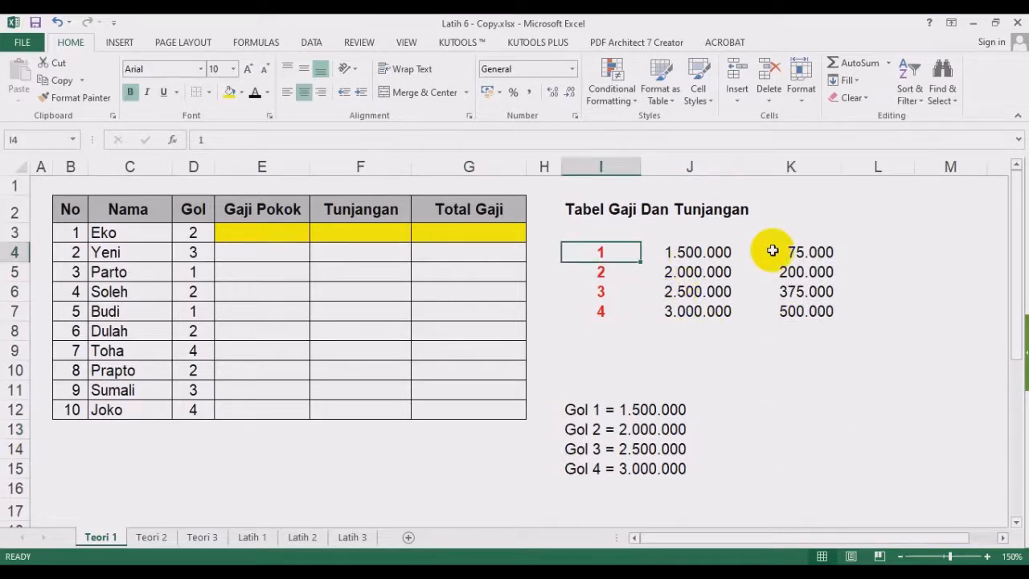
key(Down)
key(Up)
key(Down)
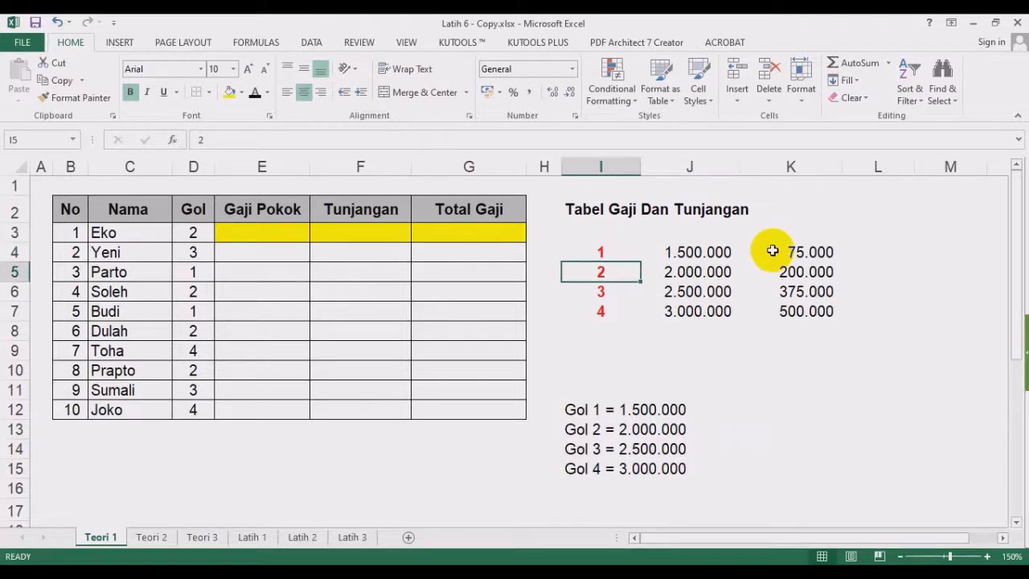
key(Down)
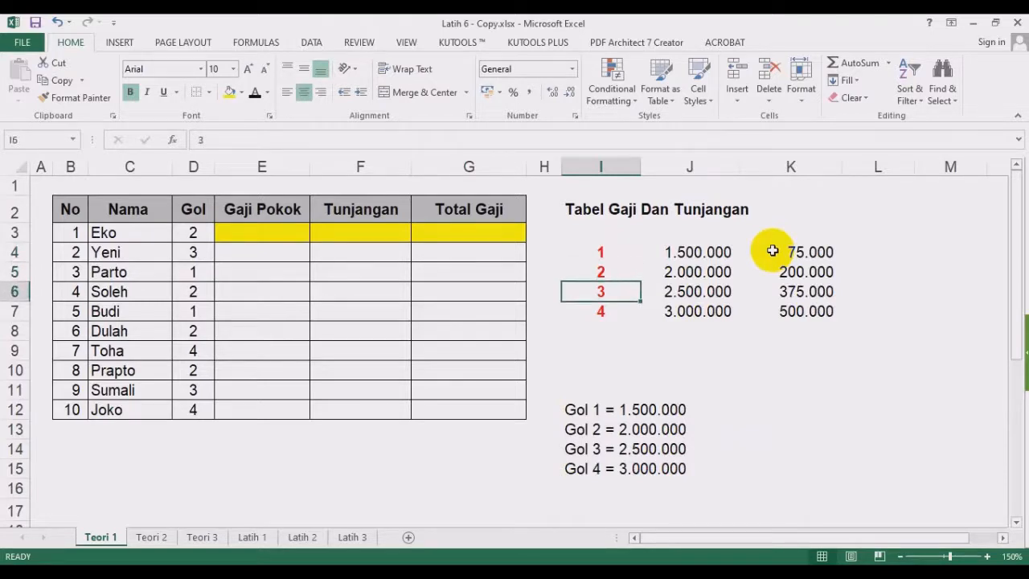
key(Down)
key(Up)
key(Up)
key(Right)
key(Up)
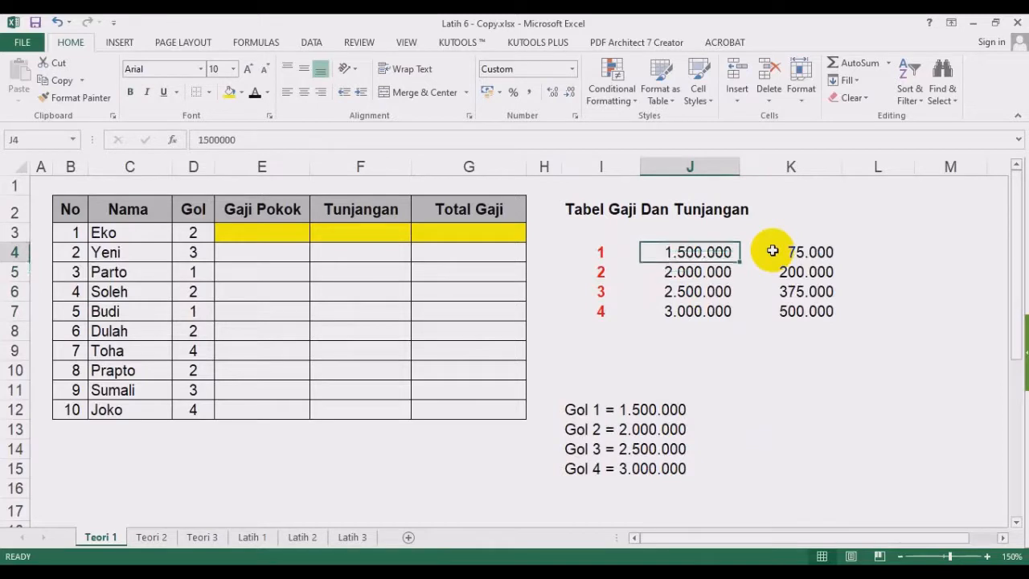
key(Right)
key(Down)
key(Down)
key(Left)
key(Left)
key(Left)
key(Right)
key(Right)
key(Right)
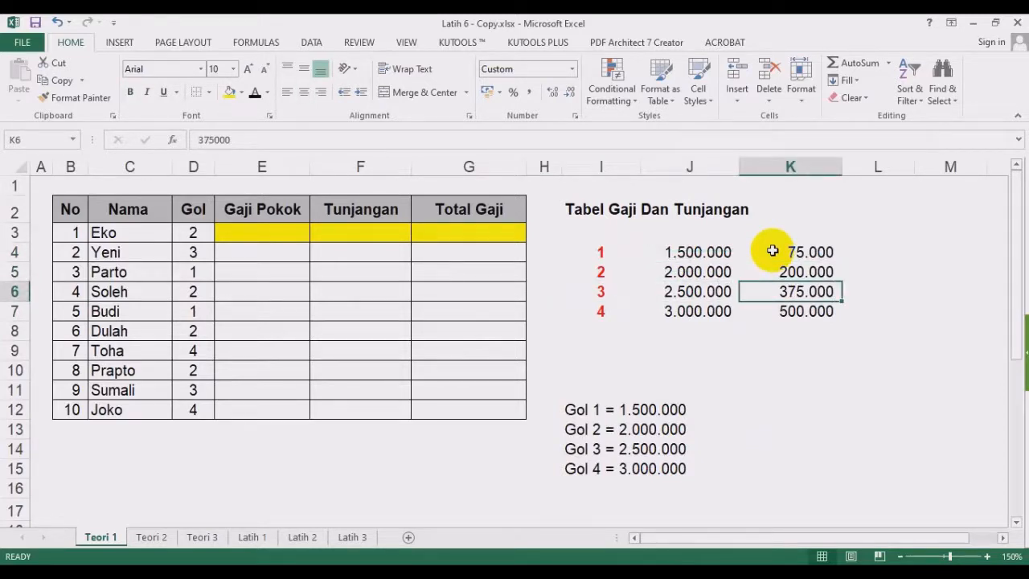
Compare the value block in I4:K7 that has no headings with the labelled Gol 1 to Gol 4 notes in rows 12 to 15.
drag(598, 254, 807, 314)
drag(601, 406, 659, 466)
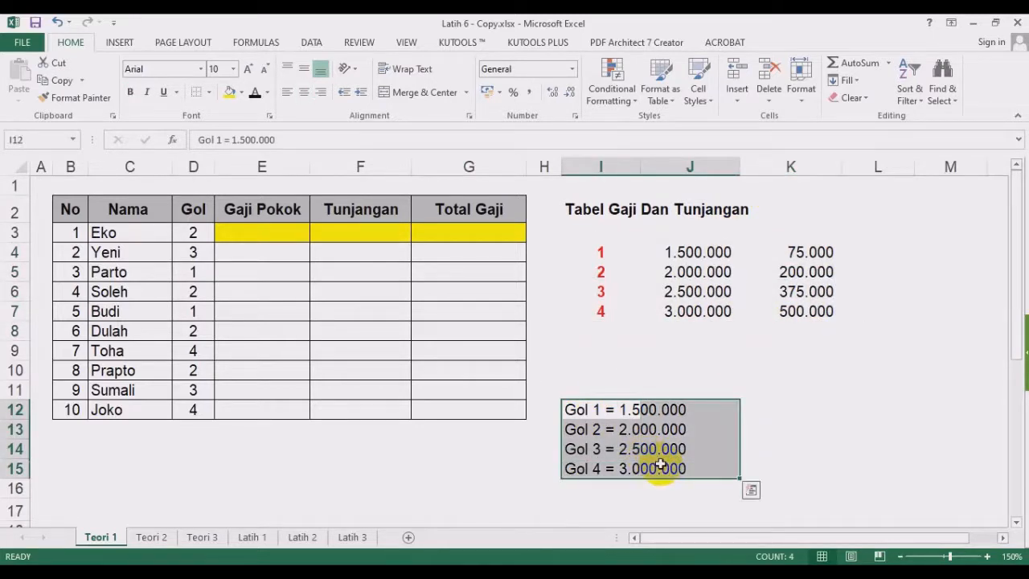
click(551, 392)
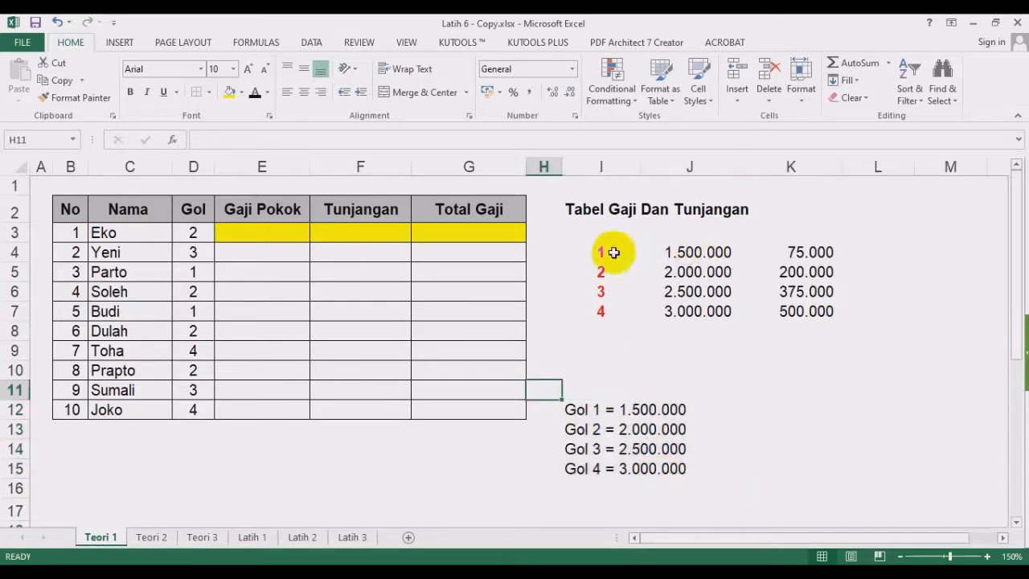
drag(613, 252, 777, 306)
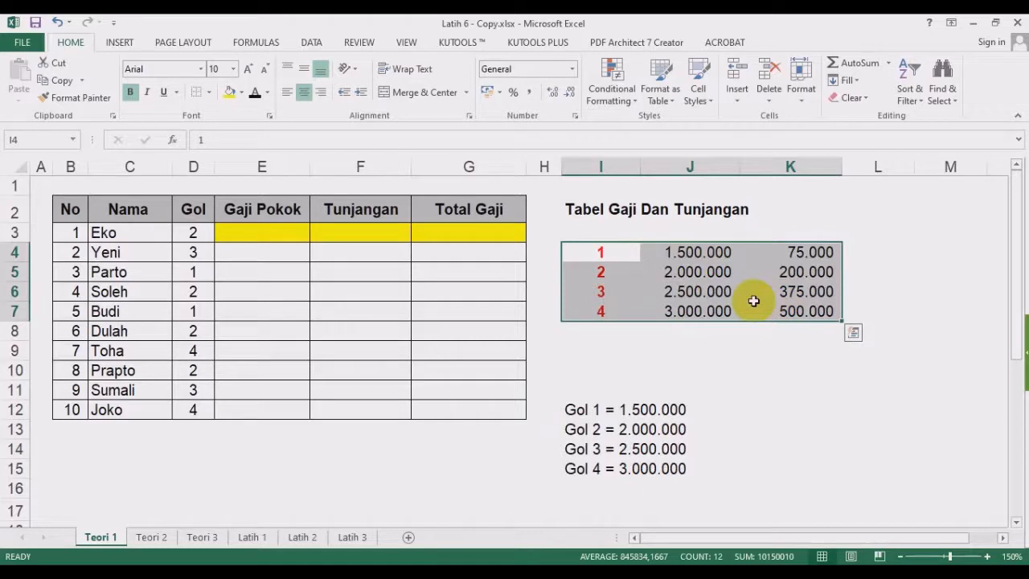
drag(604, 254, 786, 311)
click(741, 413)
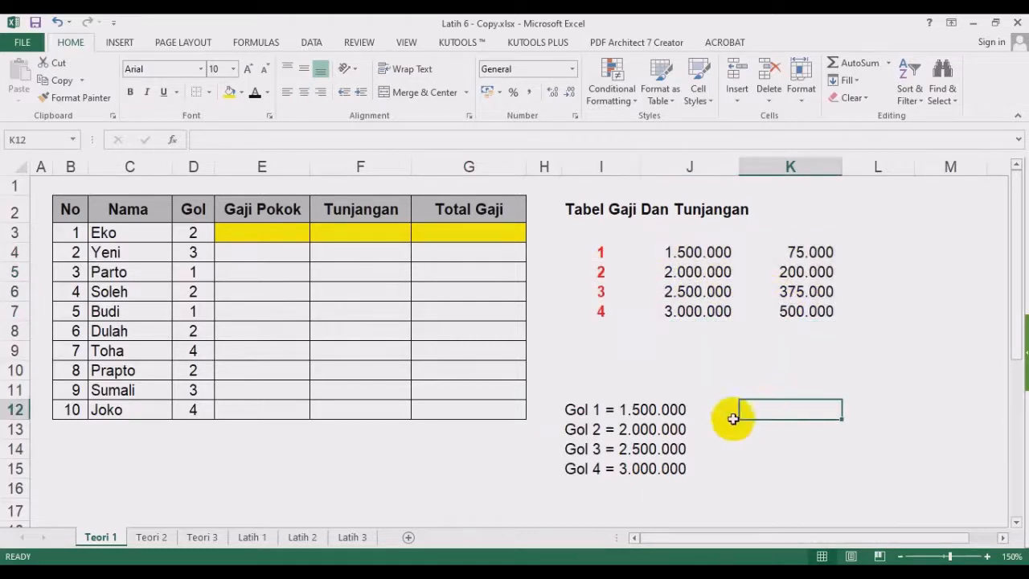
drag(569, 408, 650, 464)
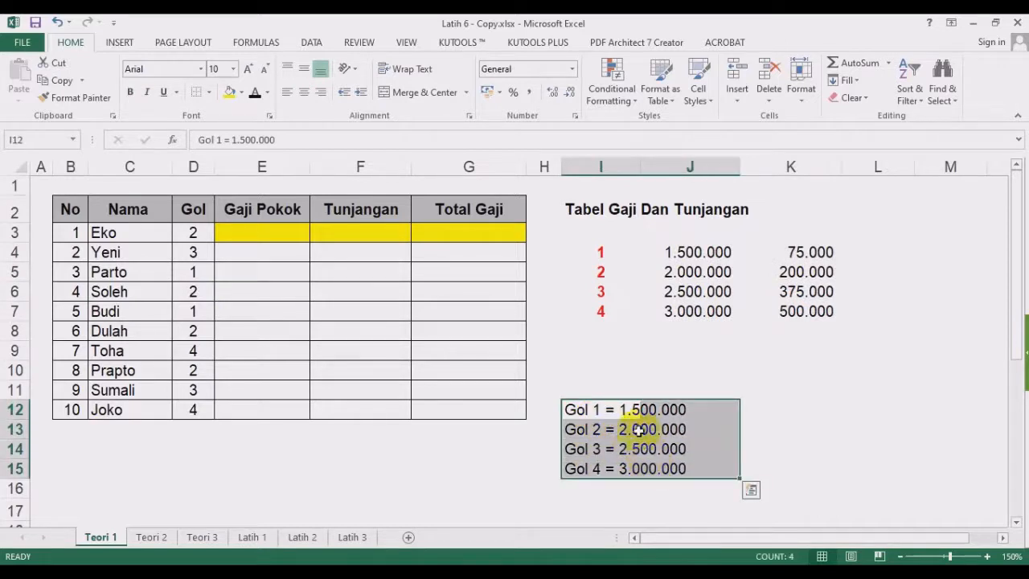
click(780, 366)
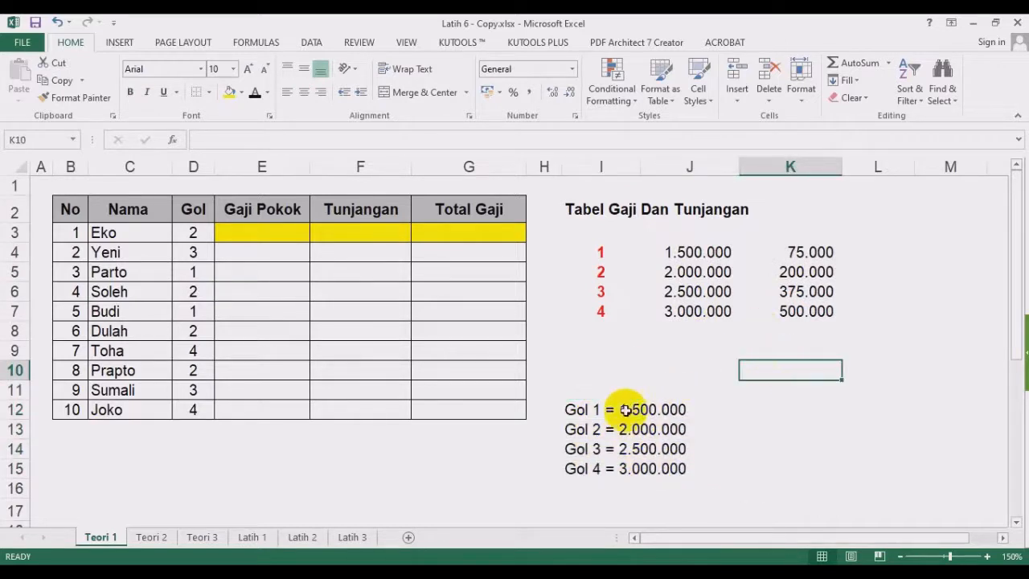
drag(574, 405, 652, 470)
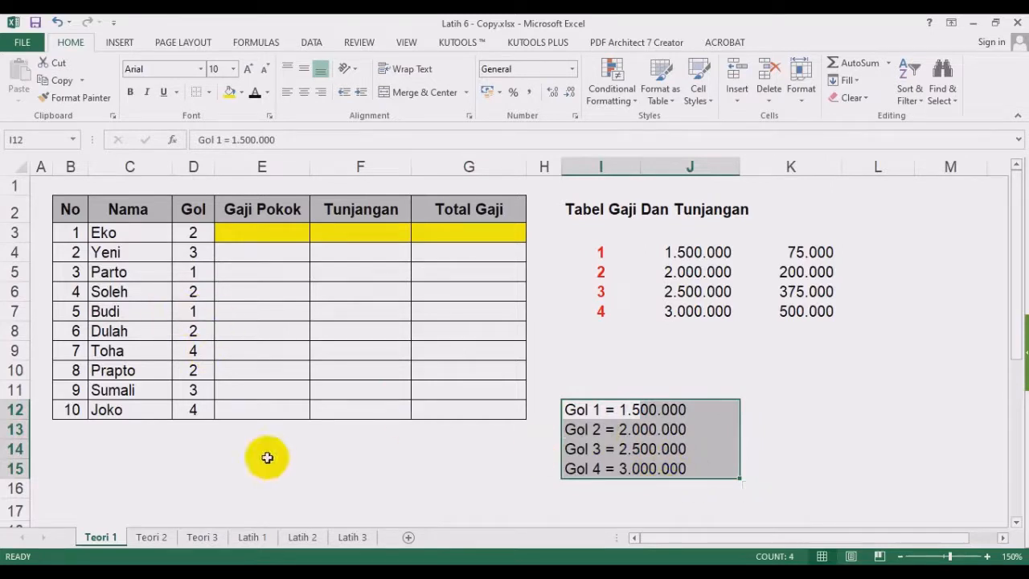
click(366, 465)
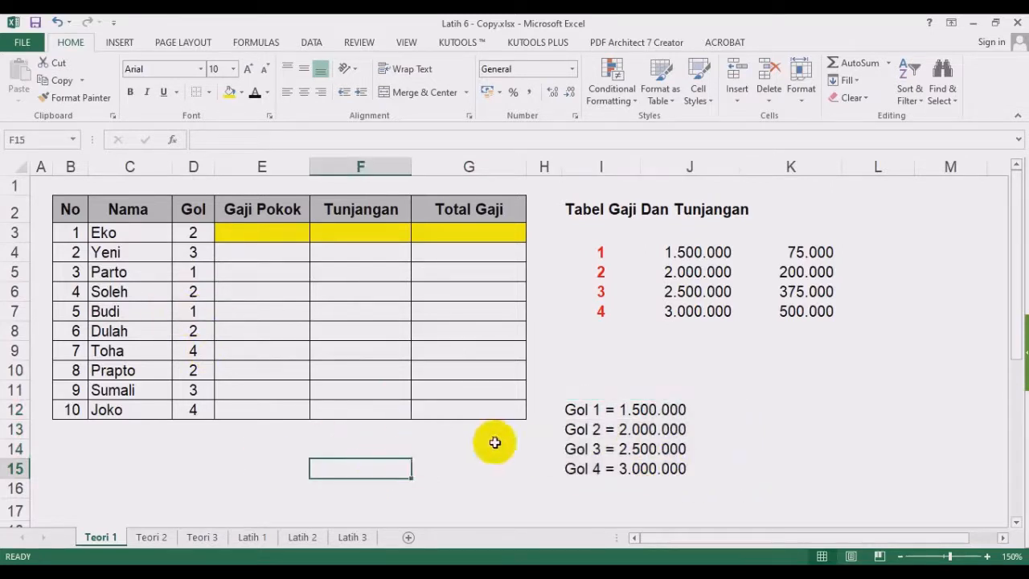
drag(582, 406, 681, 464)
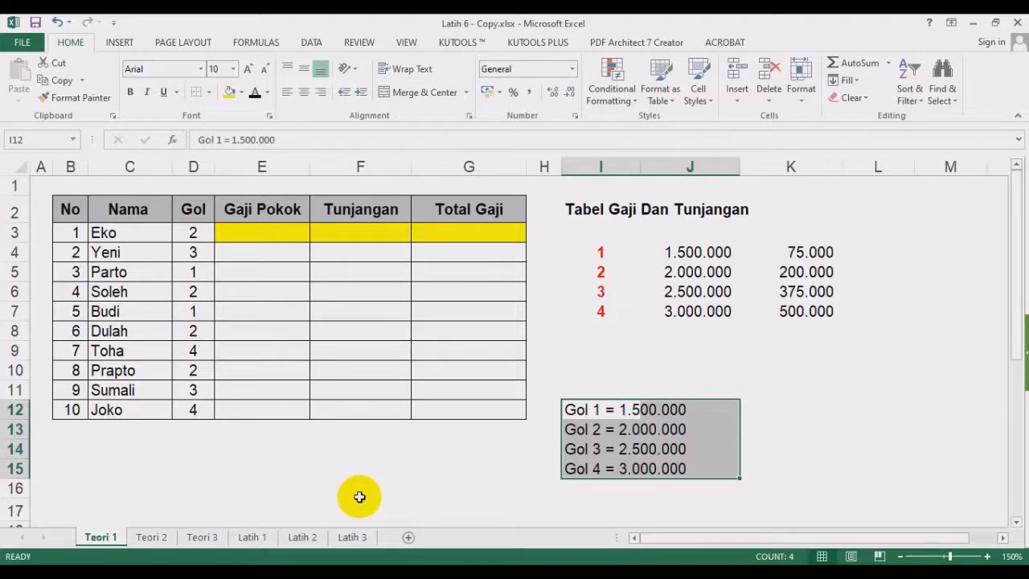
drag(609, 245, 796, 313)
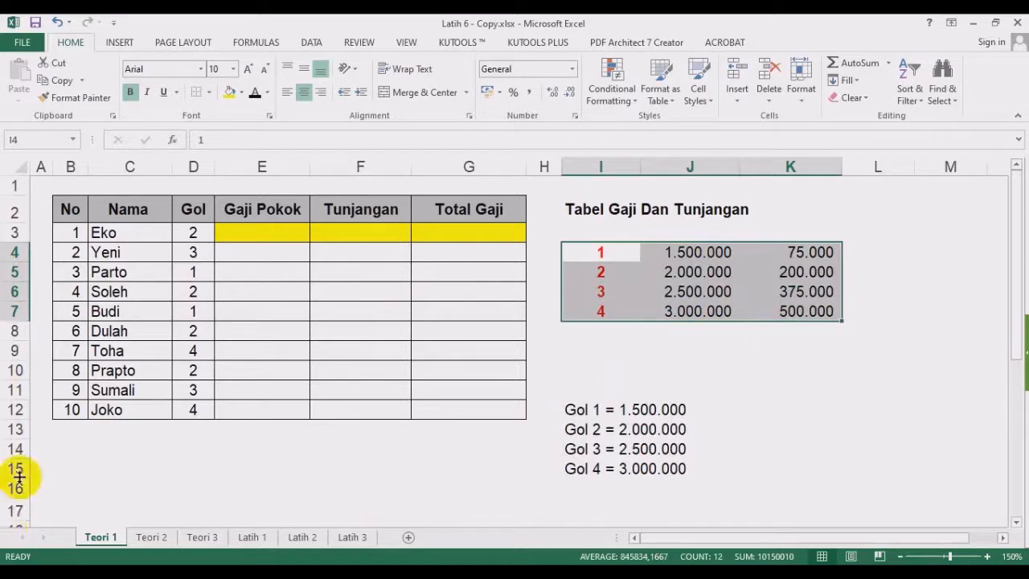
click(699, 347)
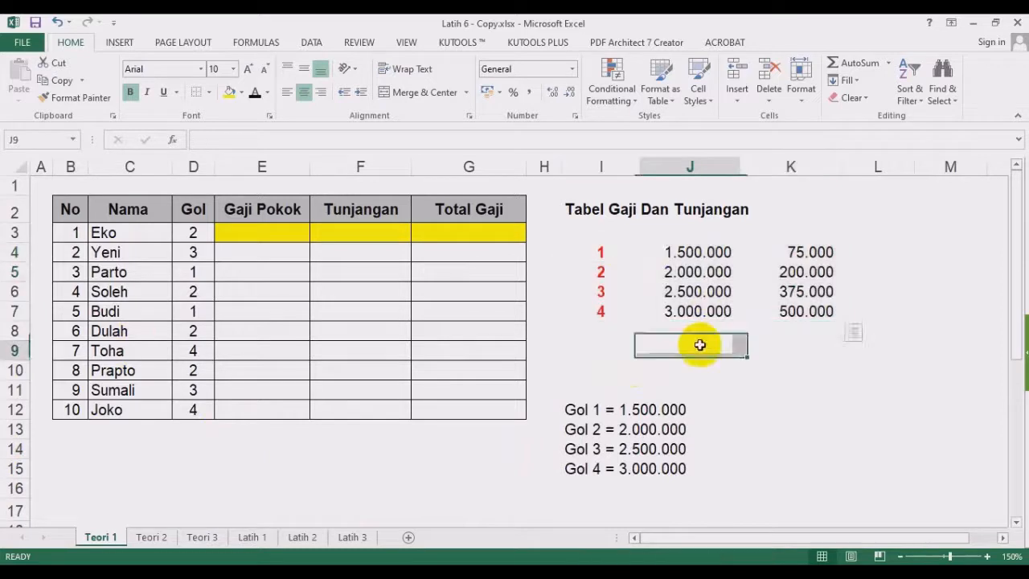
drag(602, 251, 779, 312)
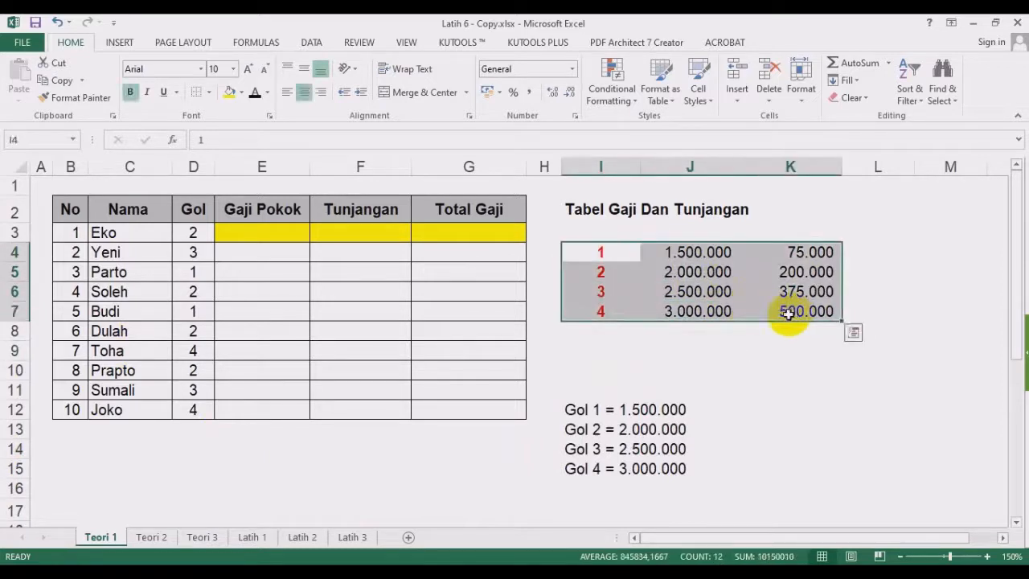
click(675, 371)
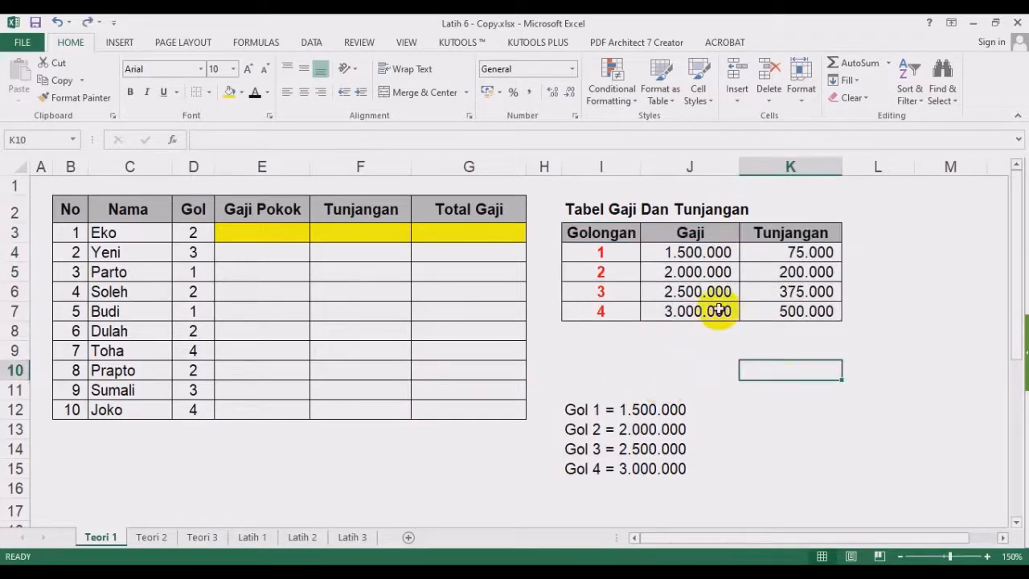
Redo the header clearing and border removal on the table in I3:K7, and review the remaining values in I4:K7.
drag(615, 232, 746, 319)
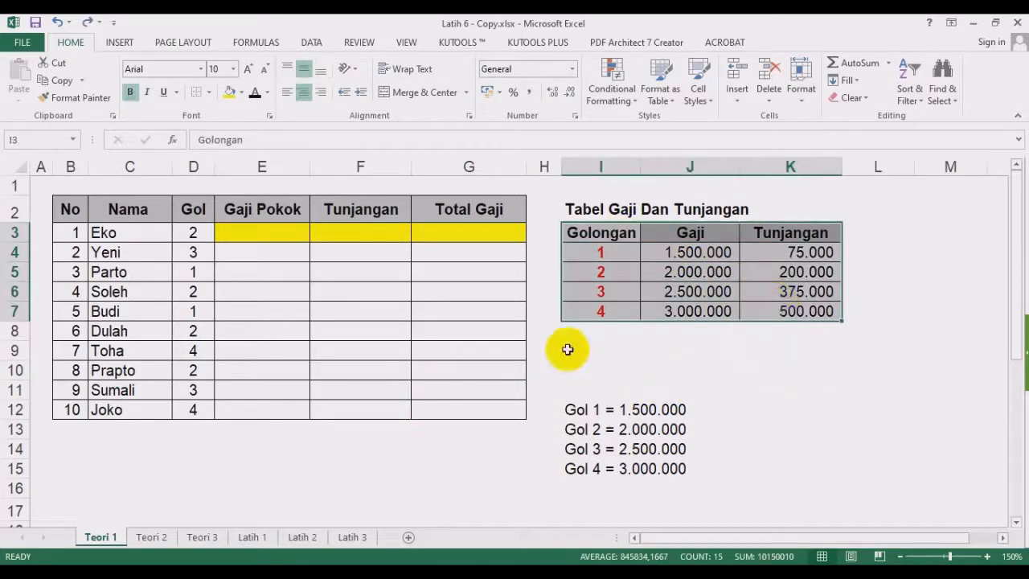
drag(621, 232, 792, 229)
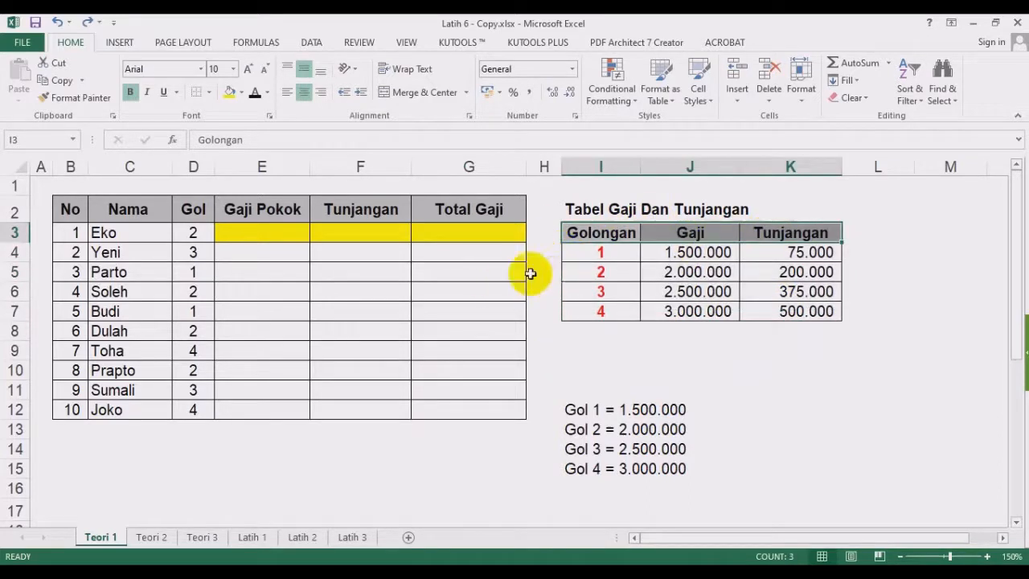
click(87, 22)
click(87, 23)
click(434, 379)
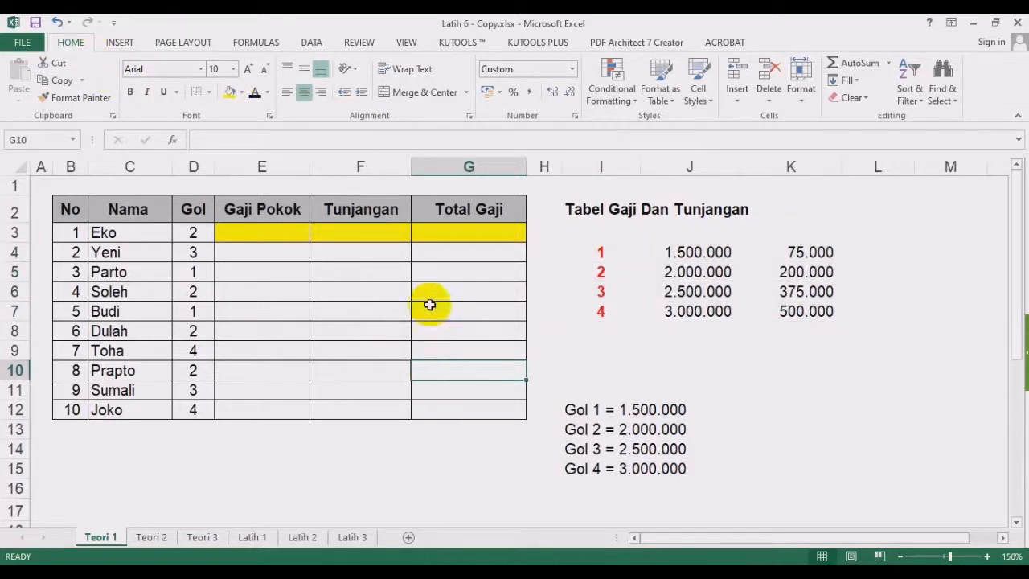
drag(599, 253, 786, 316)
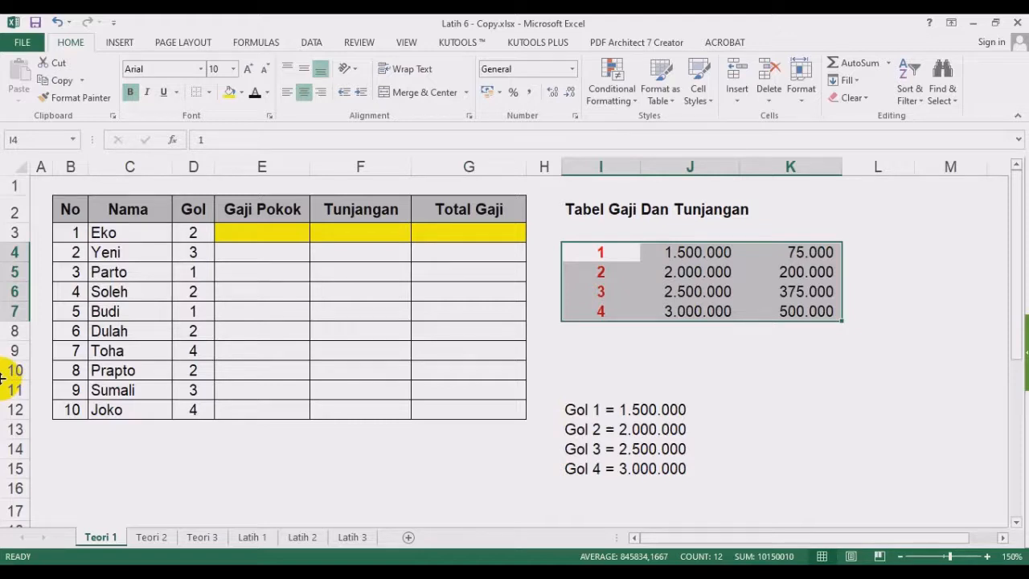
click(788, 390)
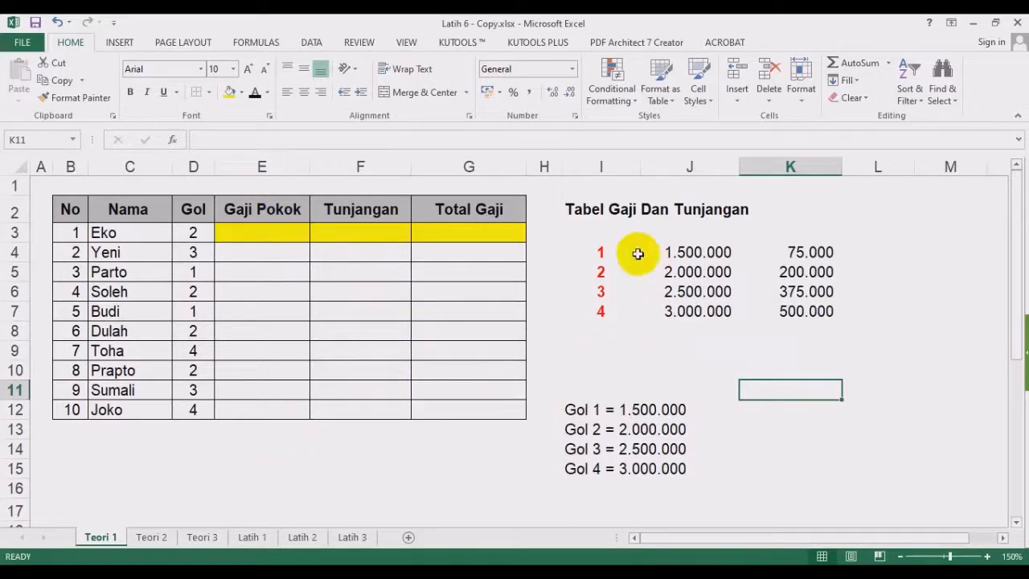
Compare the unlabelled number block in I4:K7 with the labelled Gol 1 to Gol 4 notes in I12:J15.
drag(635, 252, 796, 314)
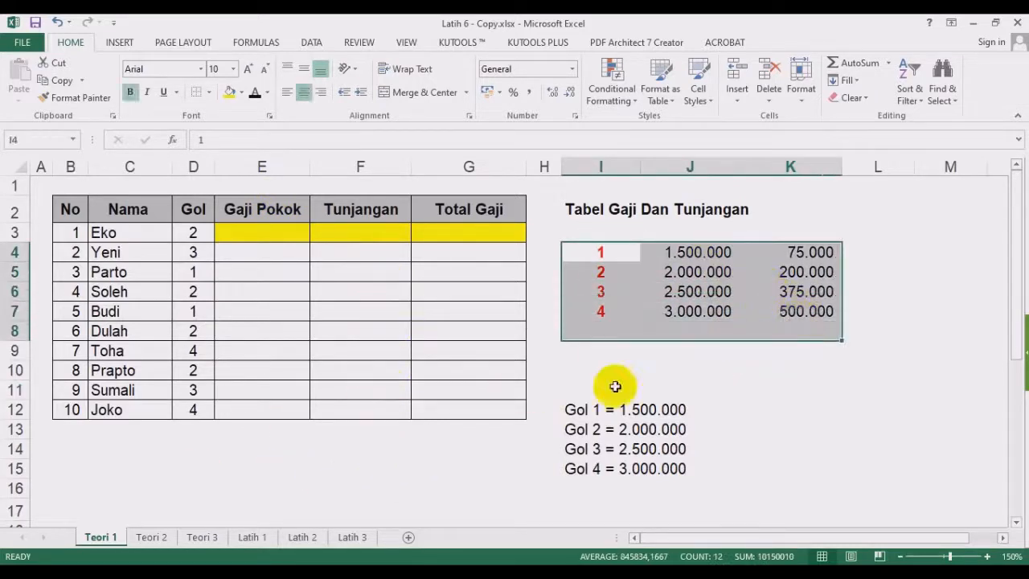
click(588, 391)
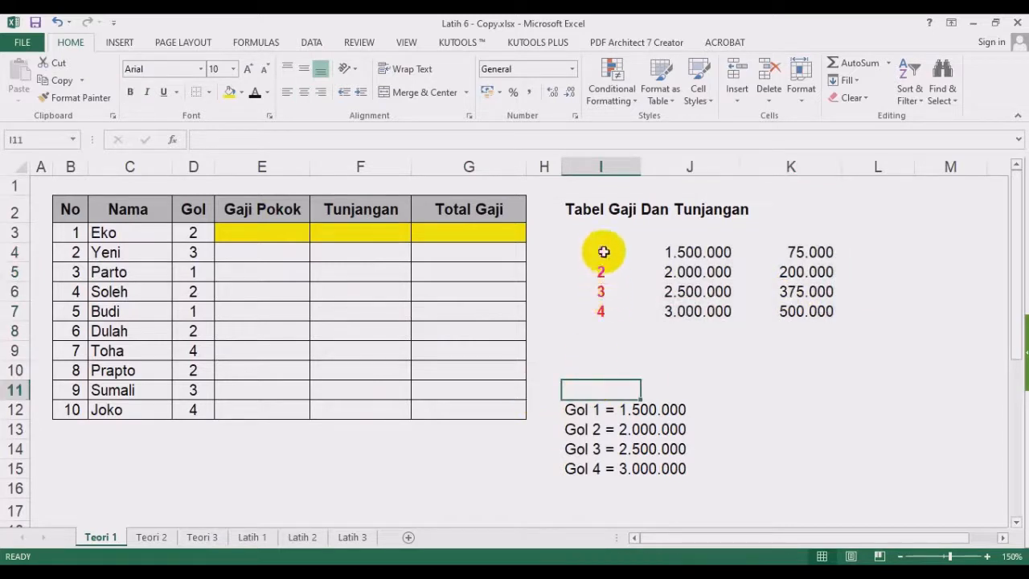
drag(602, 252, 777, 305)
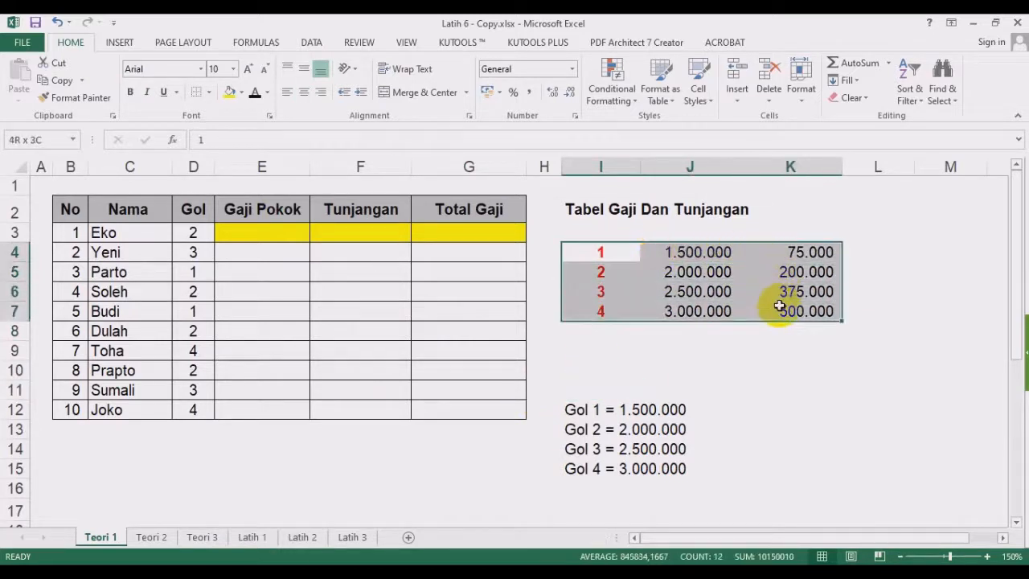
drag(599, 410, 648, 471)
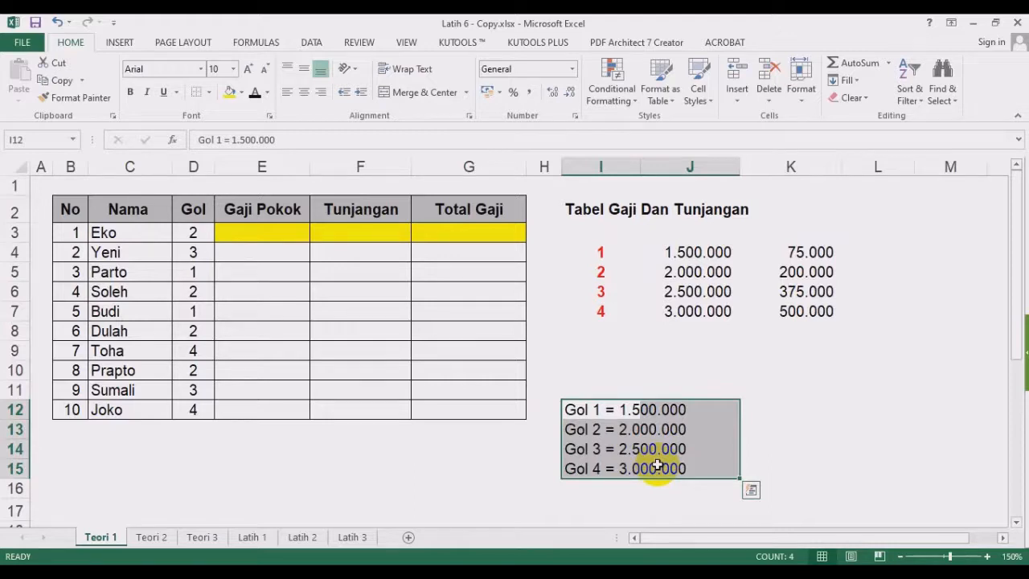
click(590, 410)
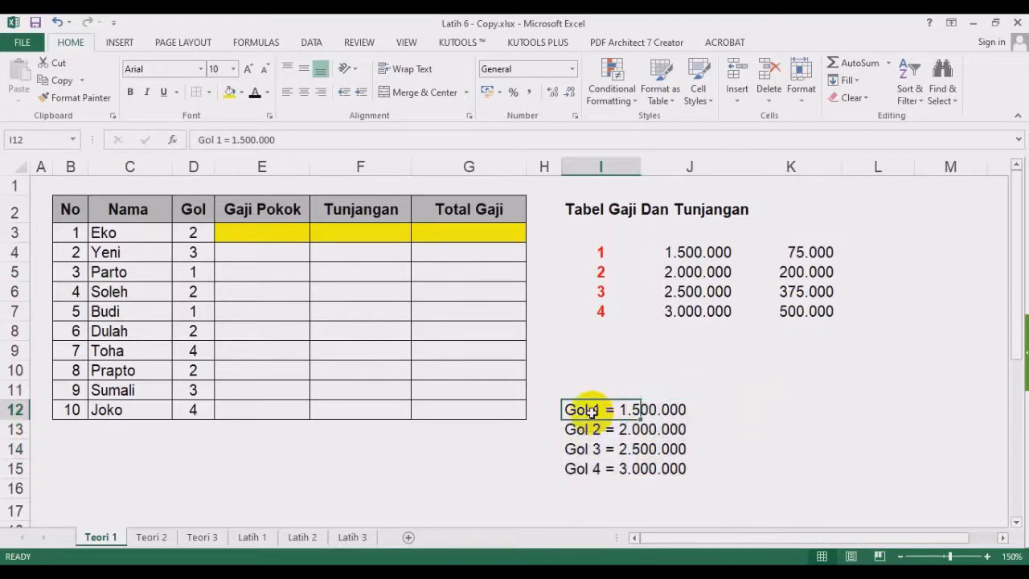
click(769, 373)
drag(571, 410, 651, 470)
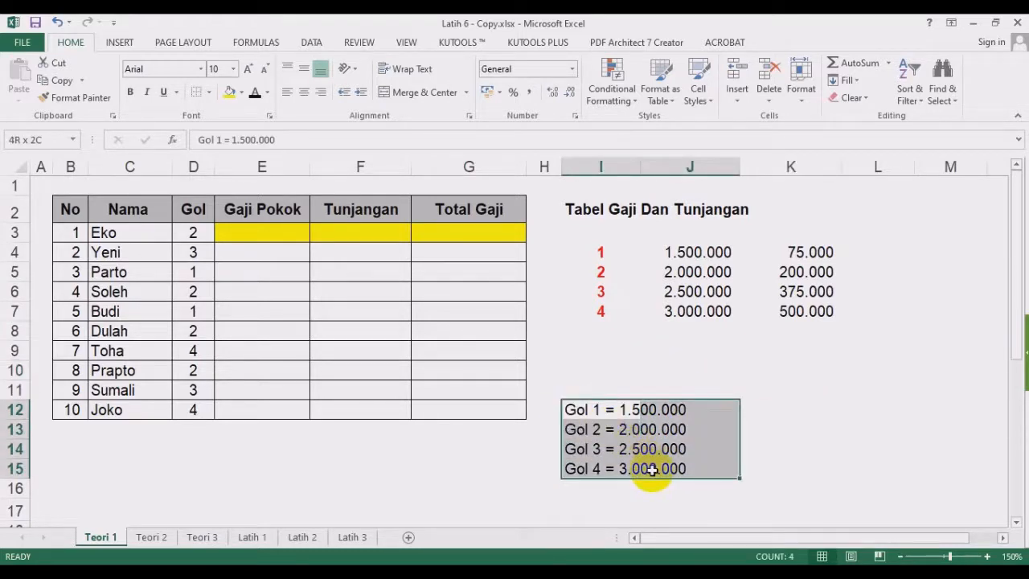
drag(603, 254, 791, 309)
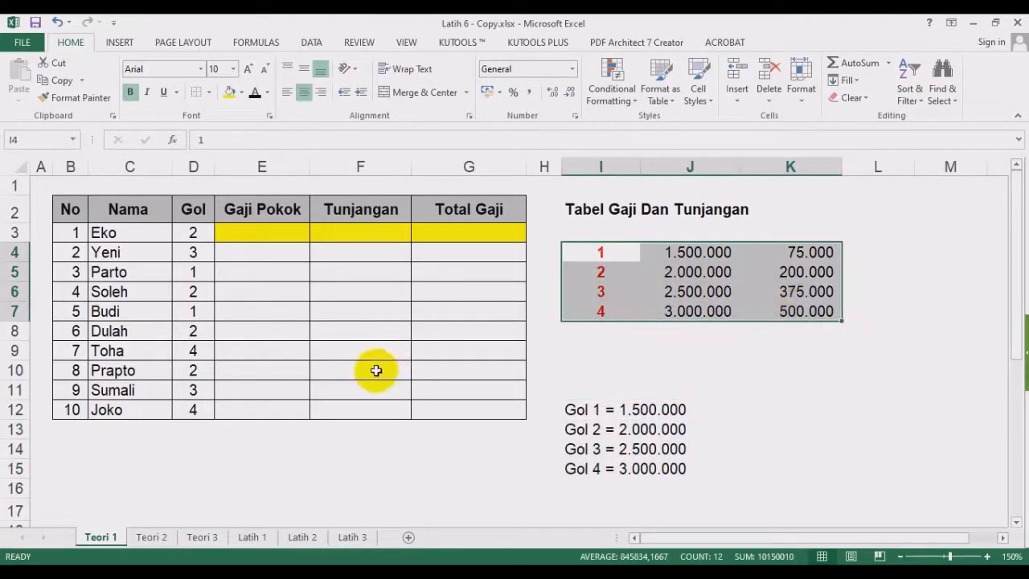
click(461, 444)
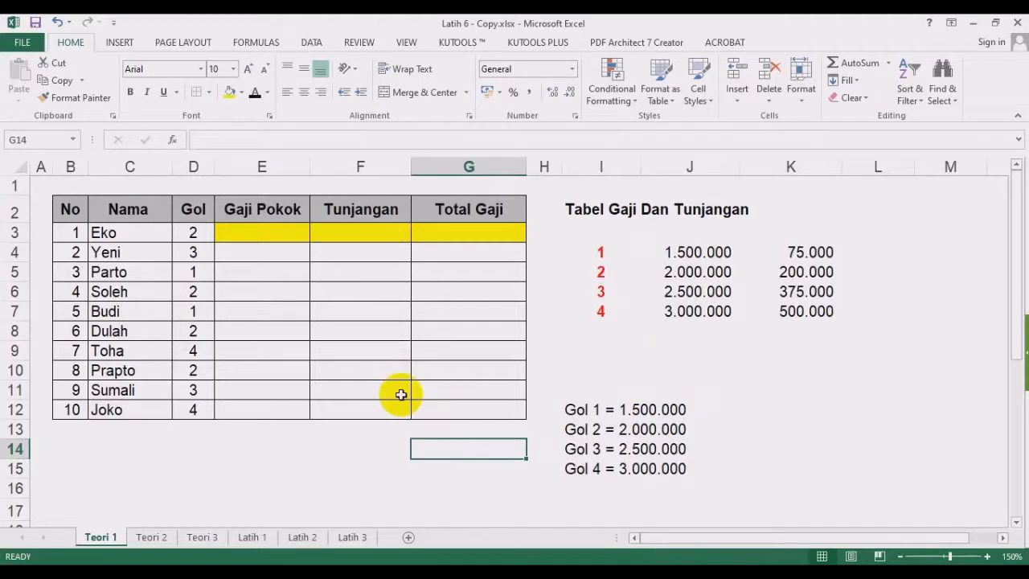
Review the Gol notes and the heading-less values in I4:K7 as sources for the blank Gaji Pokok column.
click(793, 391)
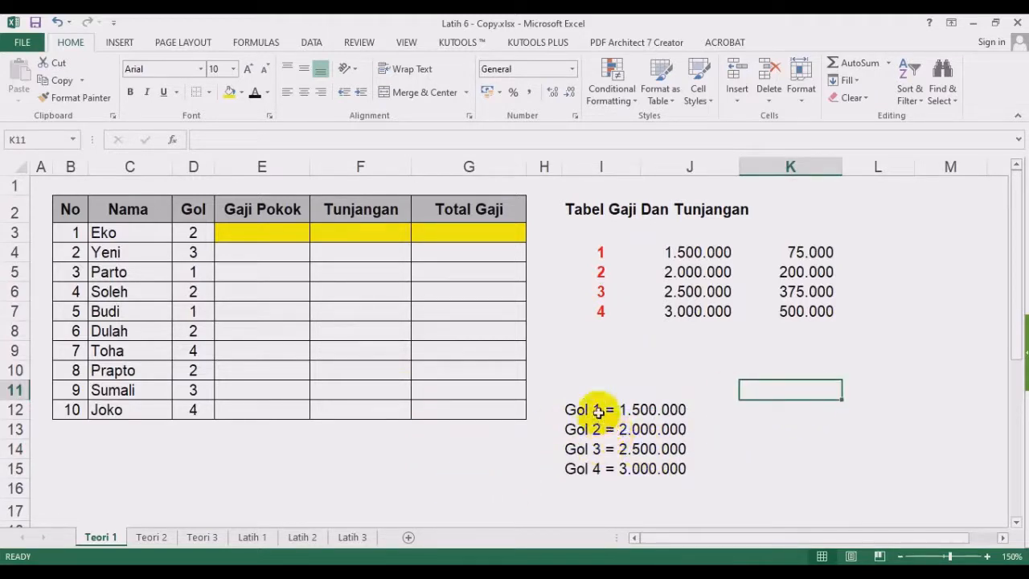
drag(595, 409, 594, 470)
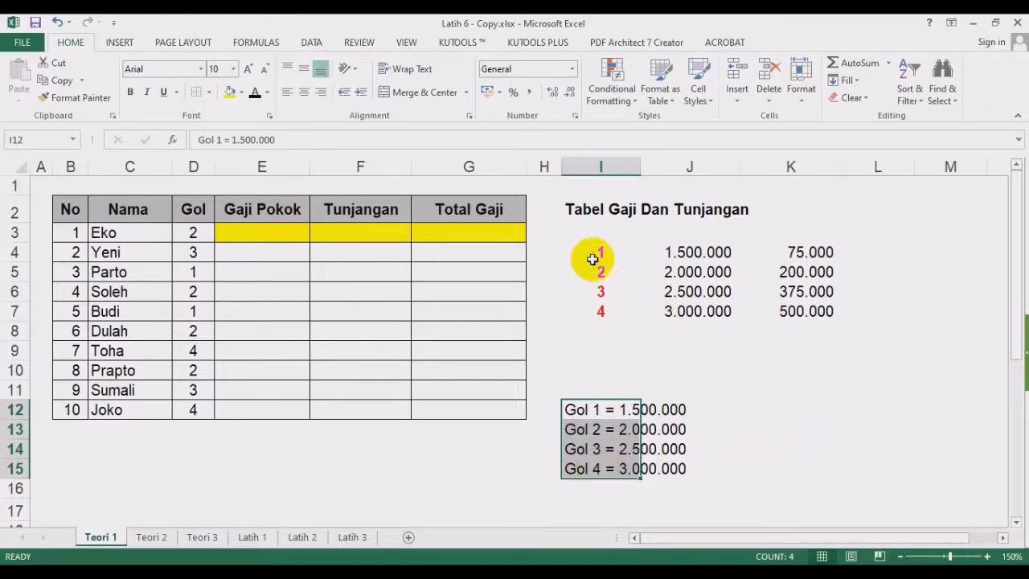
drag(592, 258, 780, 305)
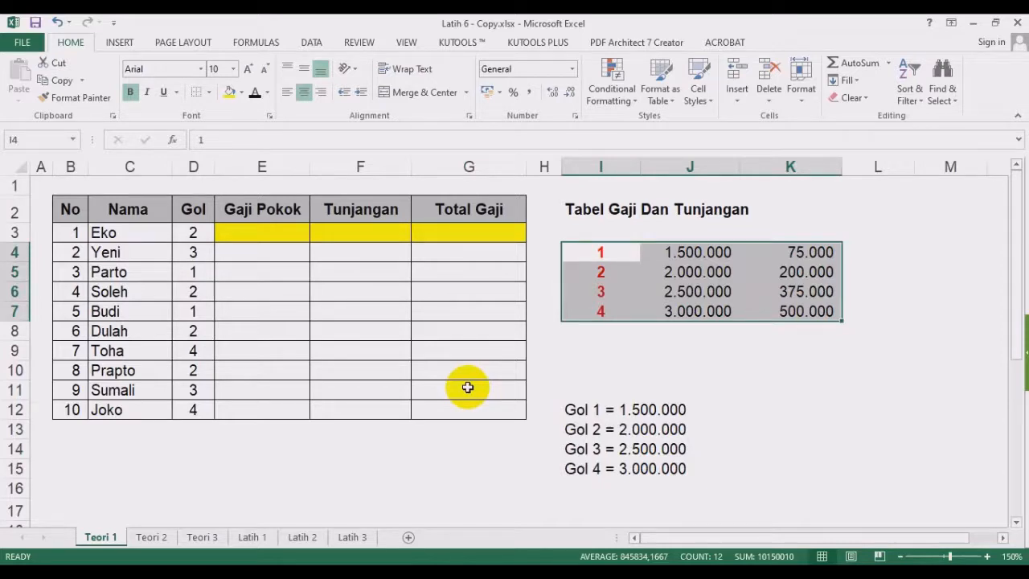
drag(606, 254, 804, 346)
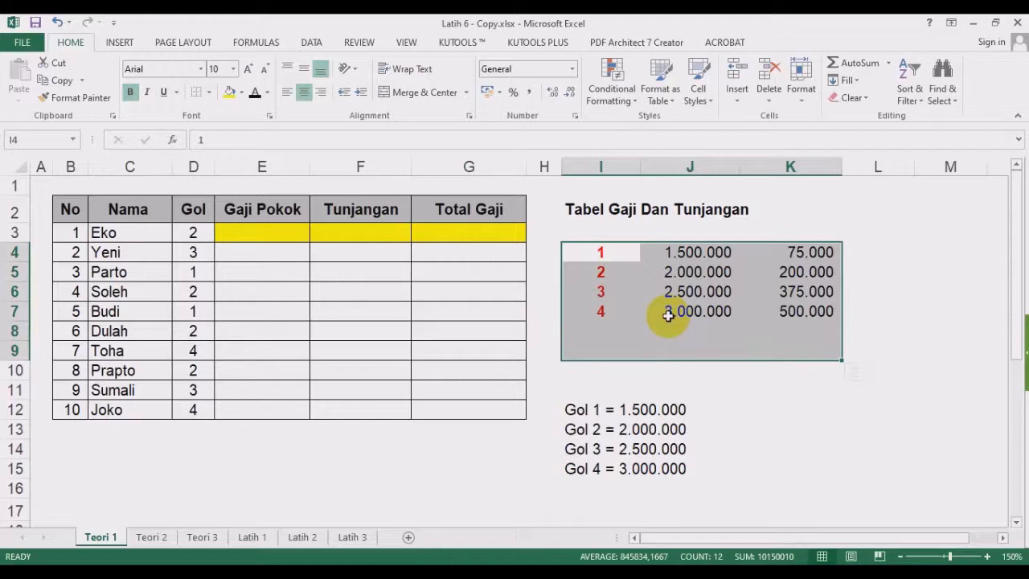
click(550, 311)
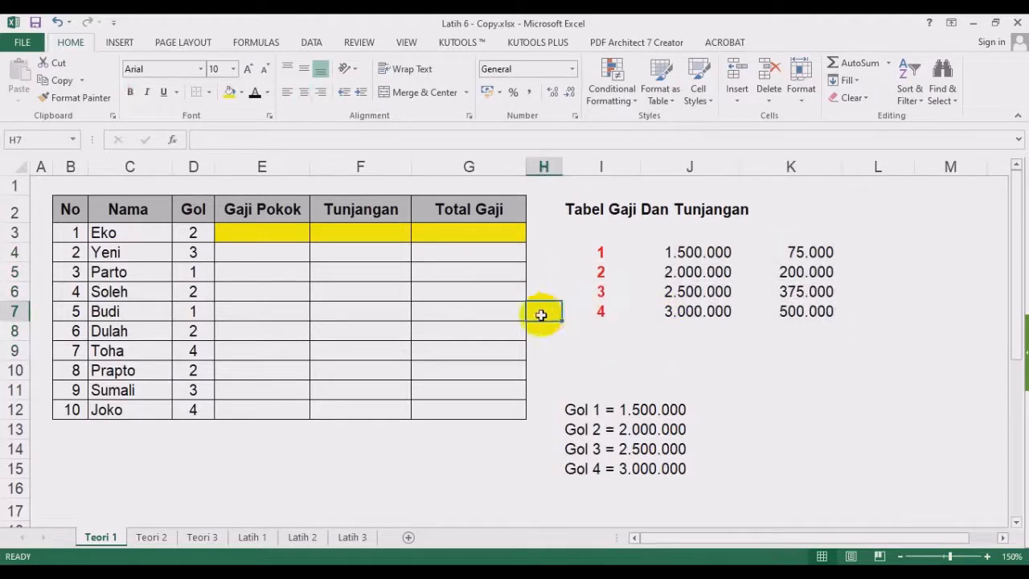
click(273, 232)
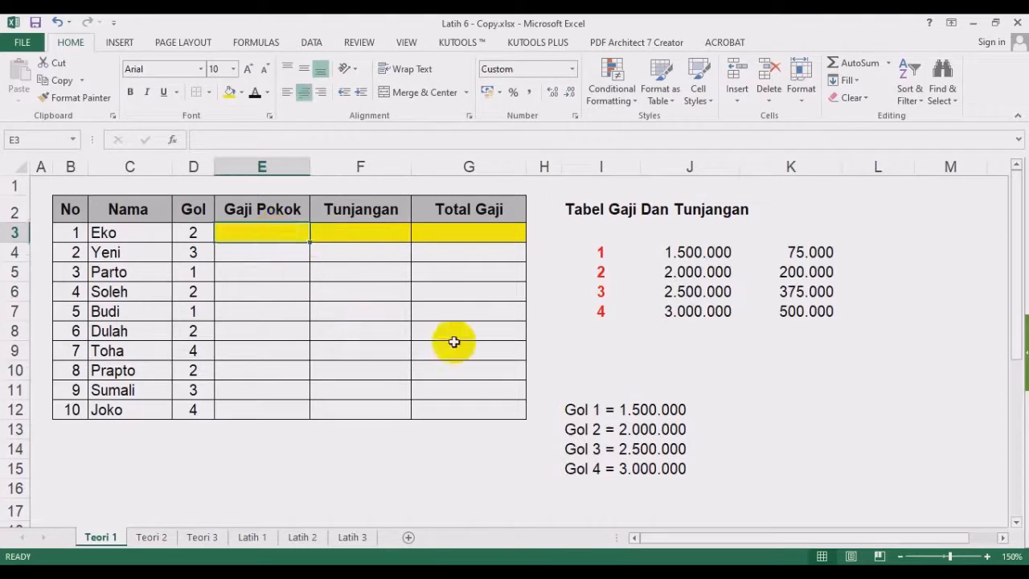
click(844, 411)
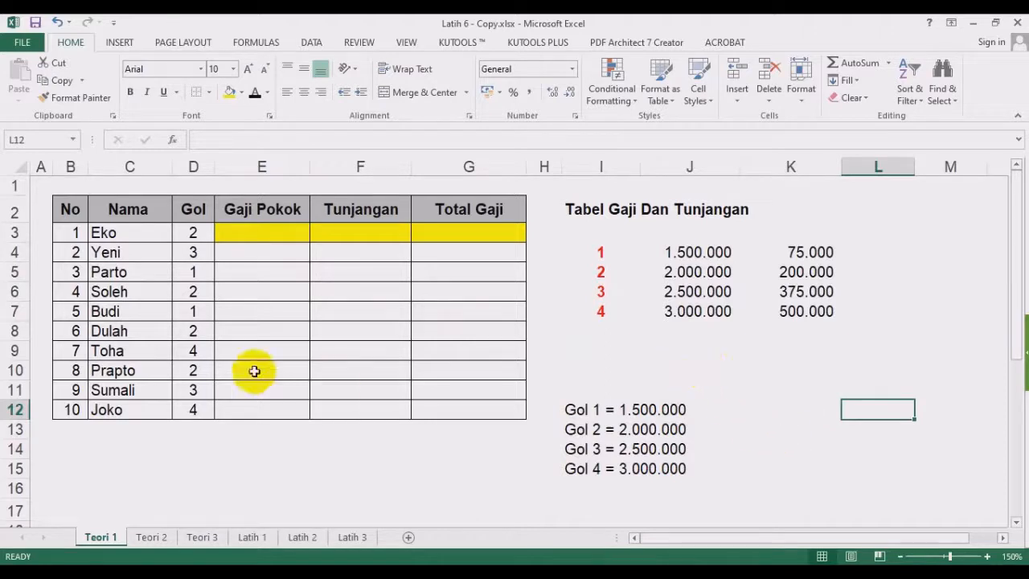
click(303, 309)
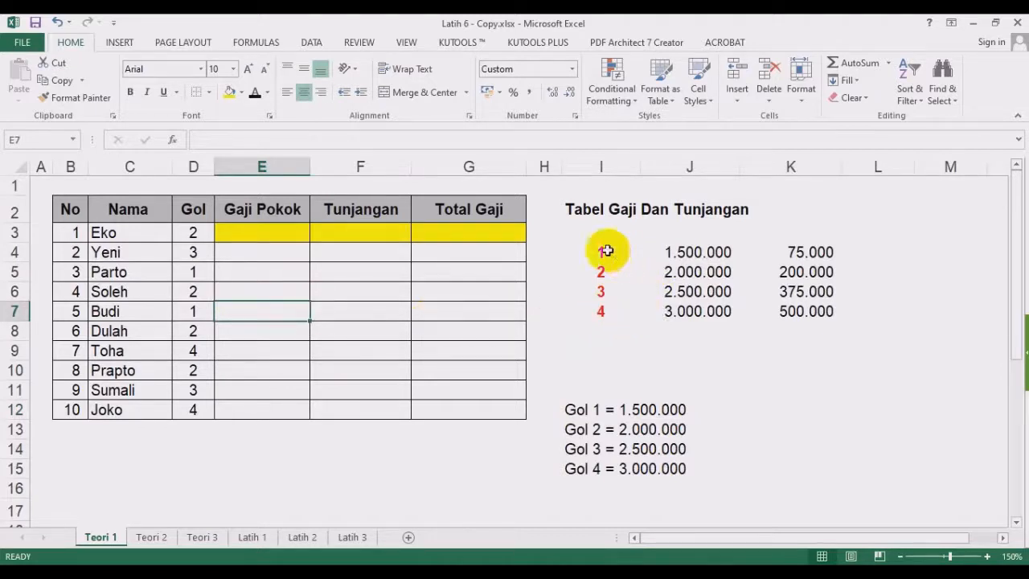
Undo the header clearing and border removal on the salary and allowance table in I3:K7.
drag(602, 249, 789, 309)
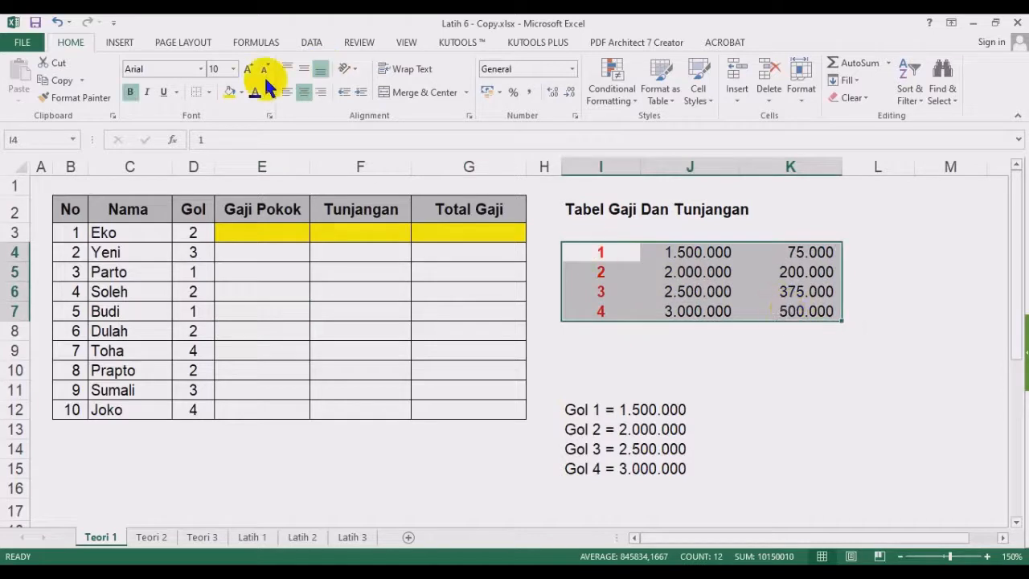
click(57, 22)
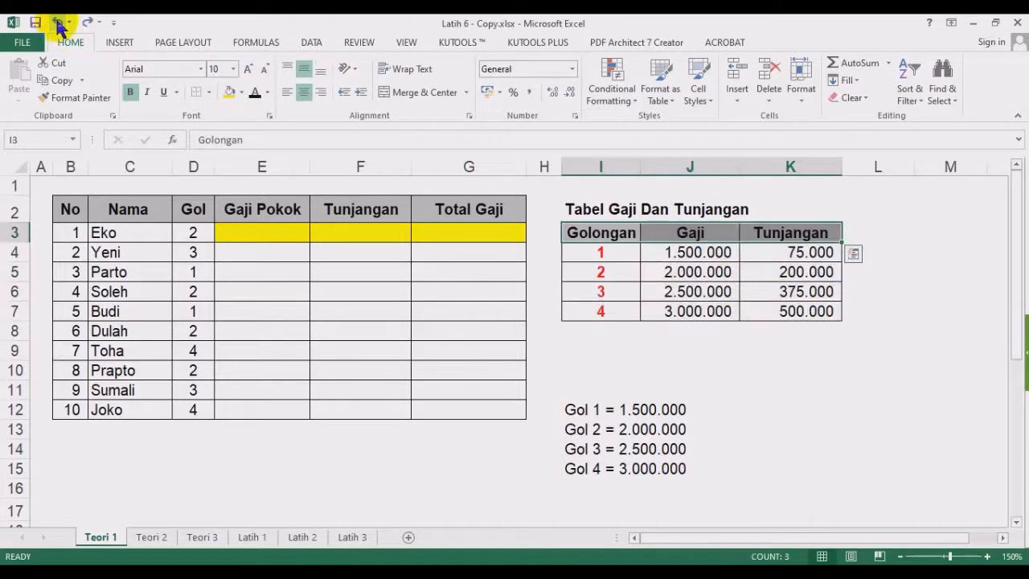
click(846, 383)
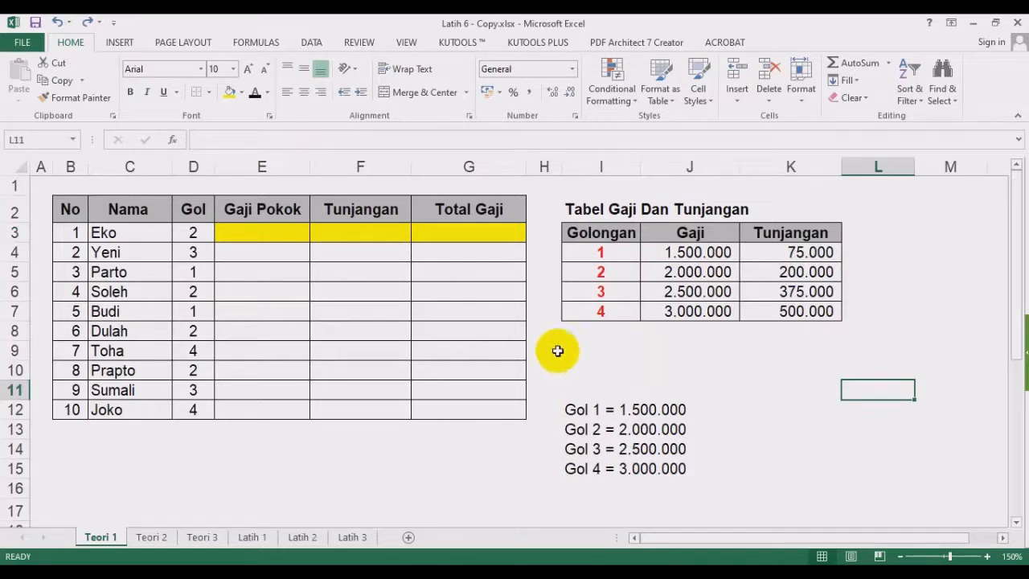
Try clearing the Gol 1 to Gol 4 notes in I12:J15 beside the headed table, and undo the deletion.
drag(616, 232, 764, 308)
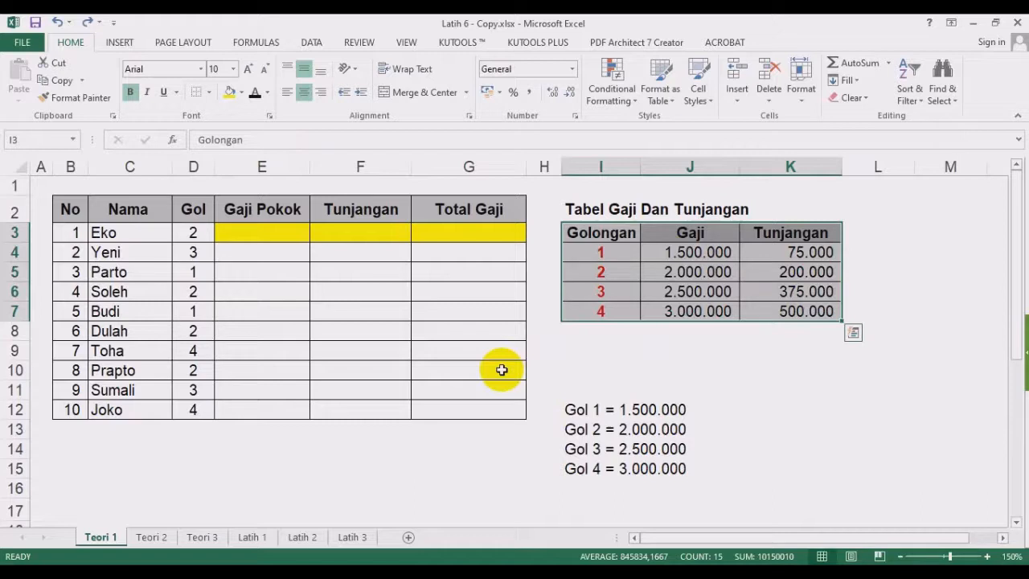
click(784, 407)
drag(576, 411, 672, 429)
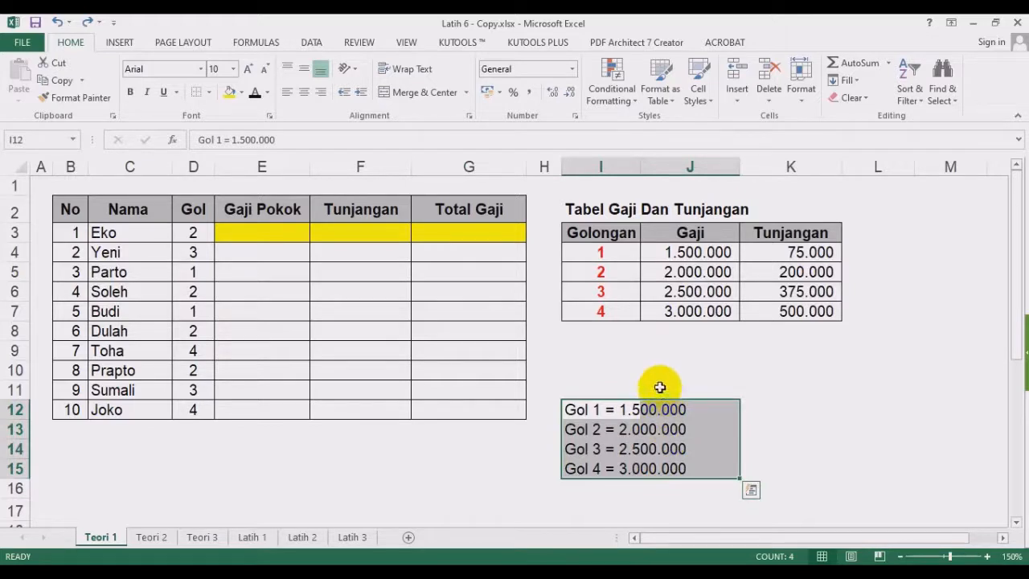
key(Delete)
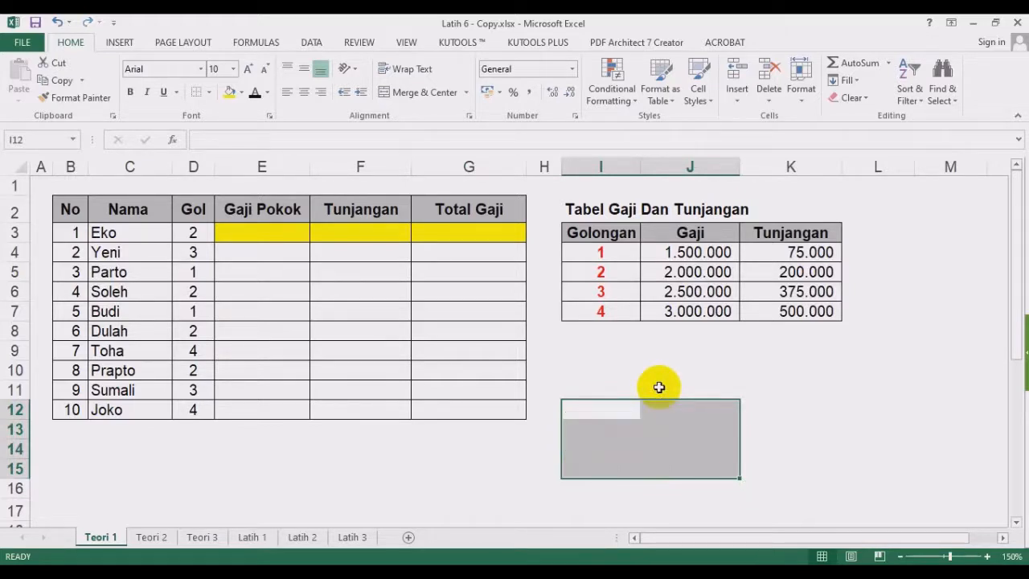
drag(601, 235, 766, 302)
key(ctrl+z)
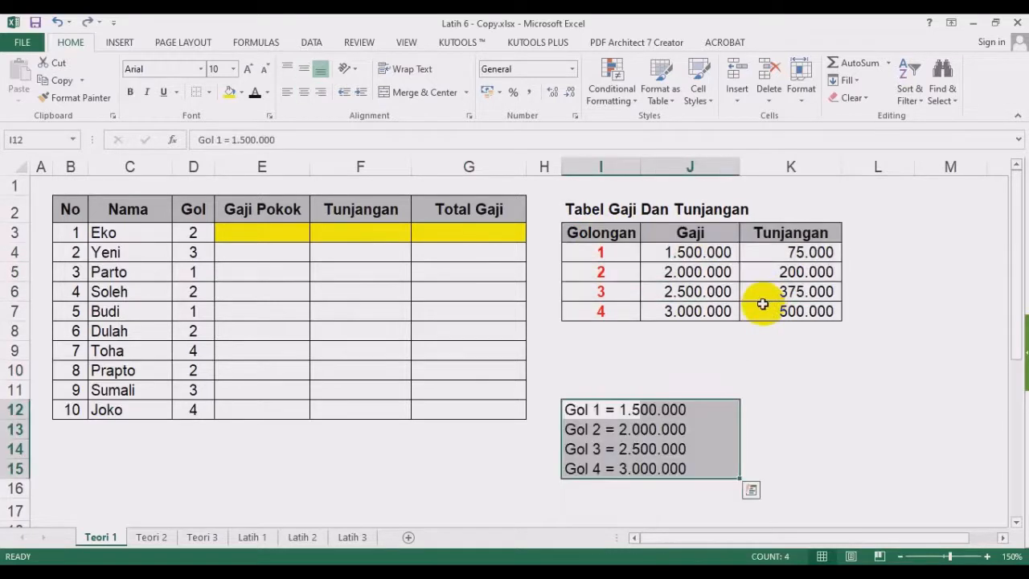
Compare the Gol 1 to Gol 4 notes in I12:J15 with the headed Golongan, Gaji and Tunjangan table in I3:K7.
click(791, 385)
click(576, 411)
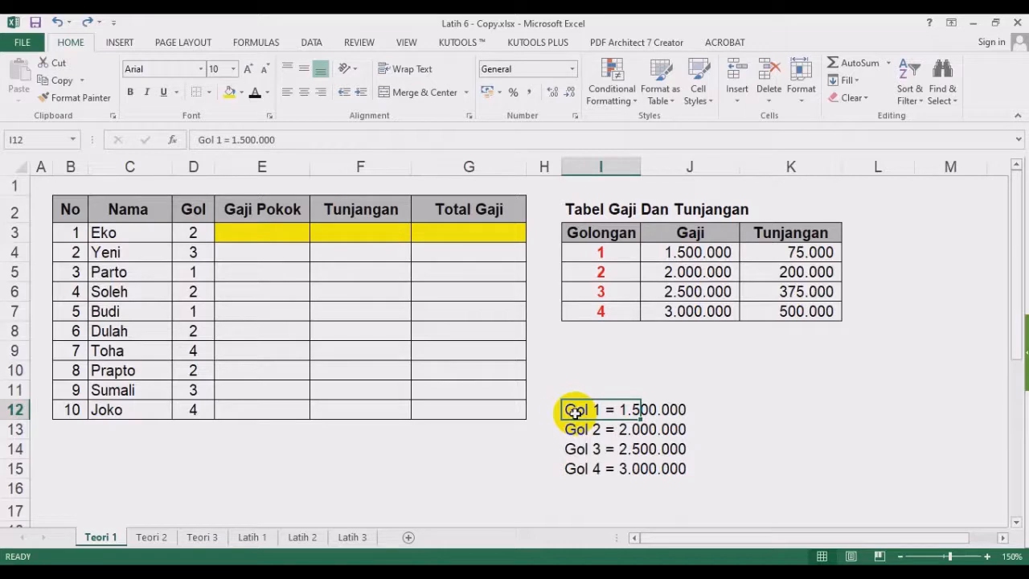
click(390, 461)
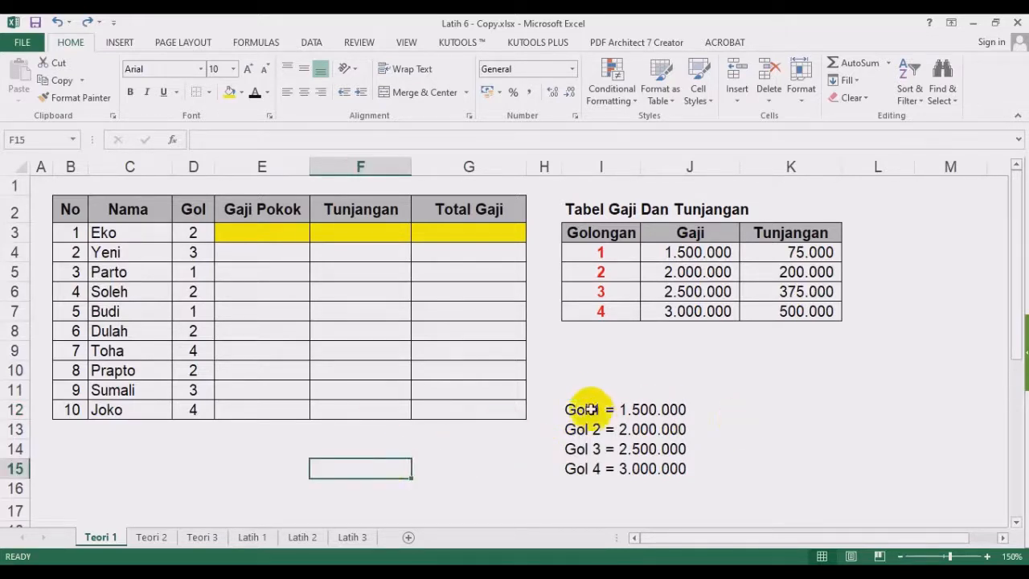
drag(591, 408, 651, 458)
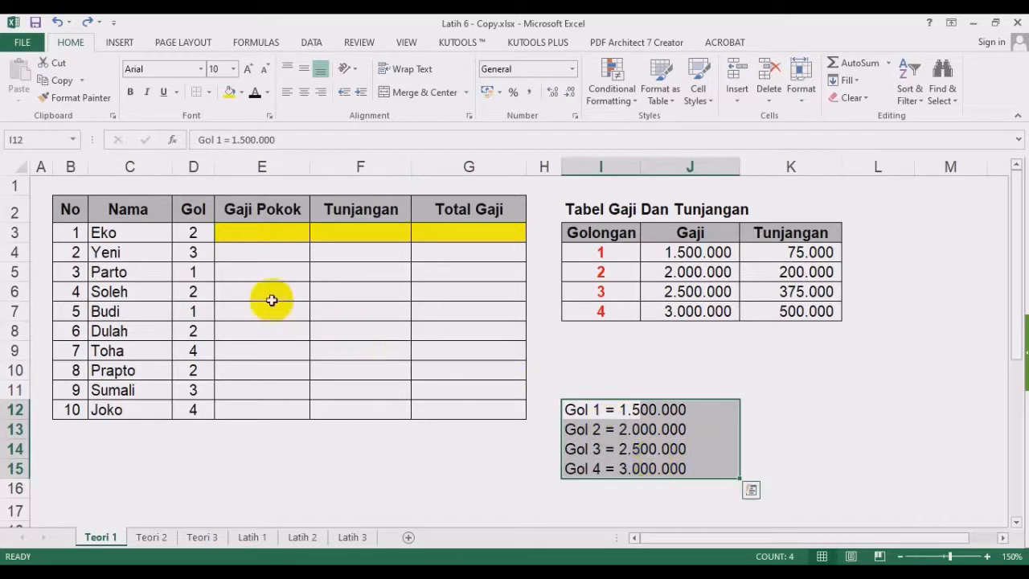
drag(630, 237, 772, 306)
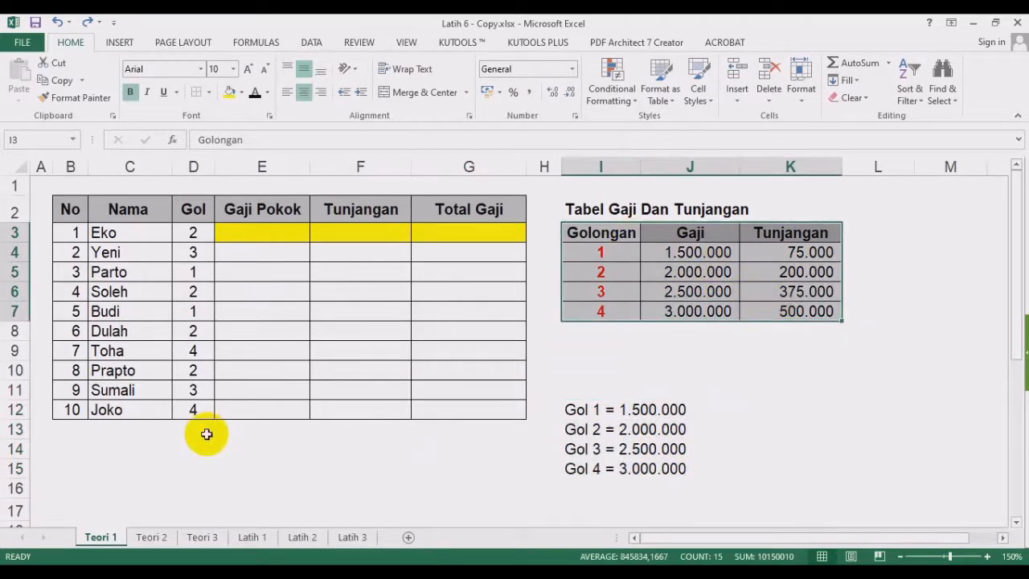
Clear the Gol 1 to Gol 4 notes below the salary and allowance table, covering I10:J16.
click(741, 421)
drag(581, 378, 650, 479)
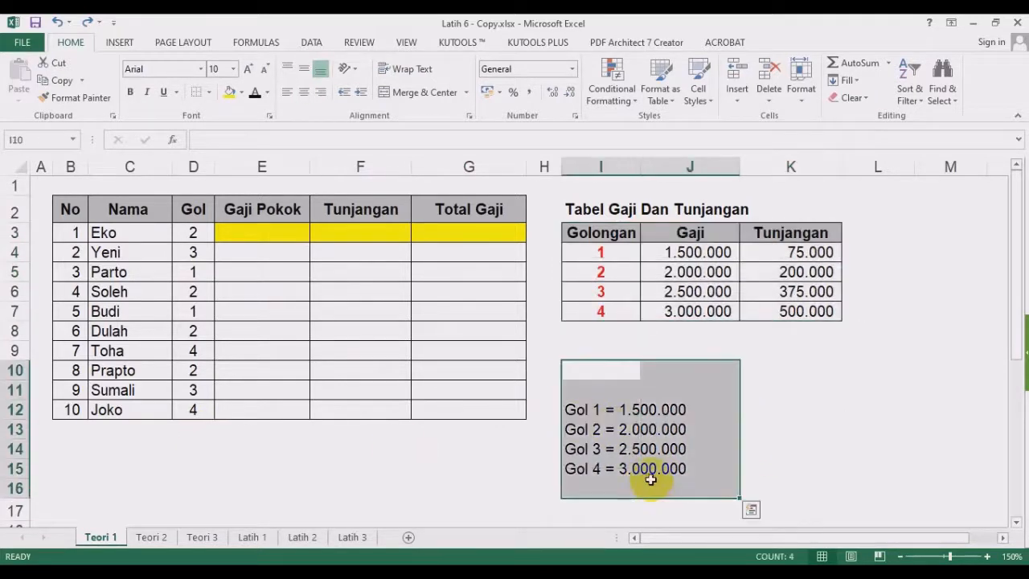
key(Delete)
Examine how the employee table in C2:G12 relates to the Golongan table in I3:K7, including its Gaji column.
click(282, 236)
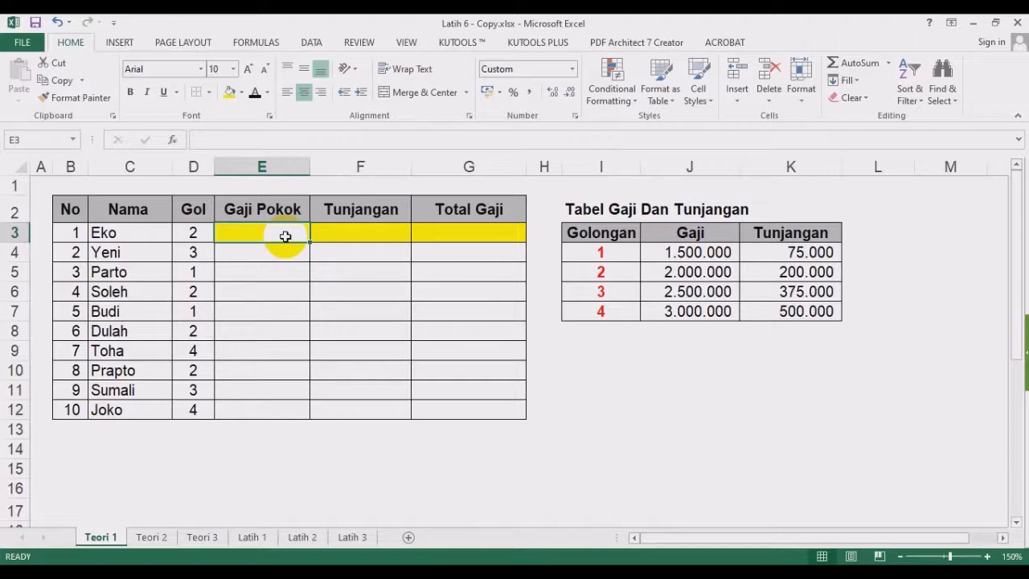
click(595, 403)
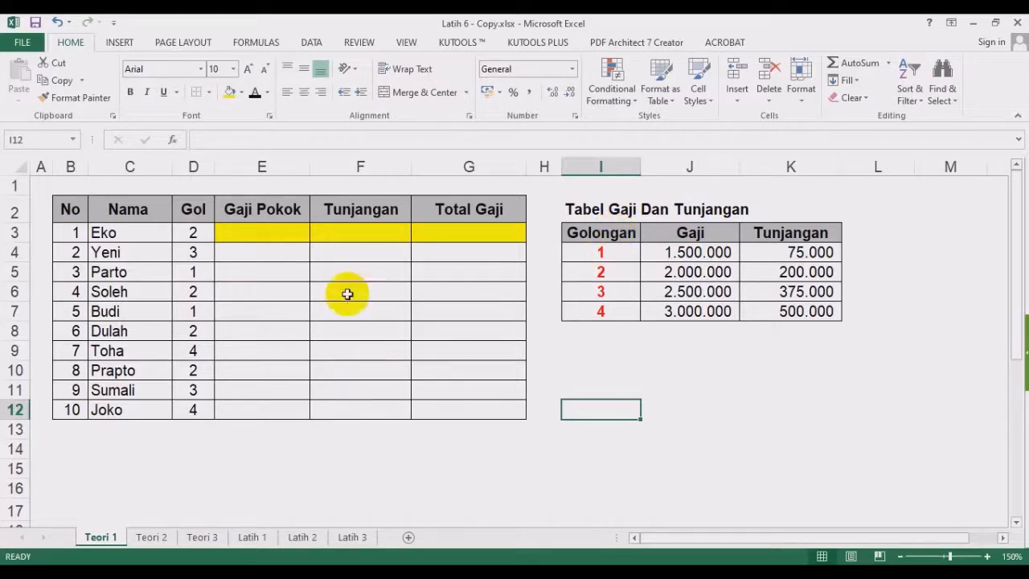
drag(595, 230, 785, 316)
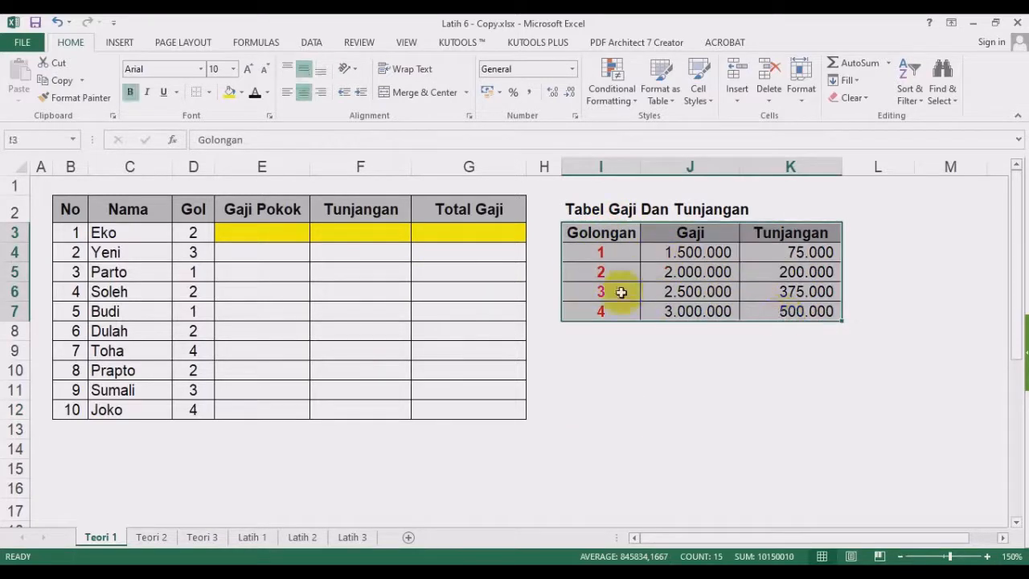
click(171, 215)
drag(171, 216, 472, 408)
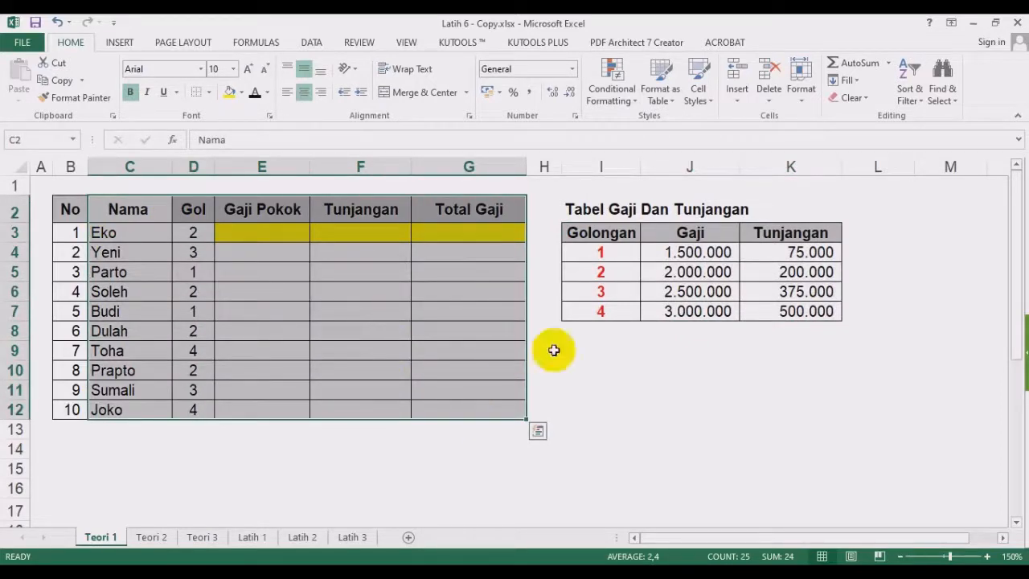
drag(595, 211, 804, 316)
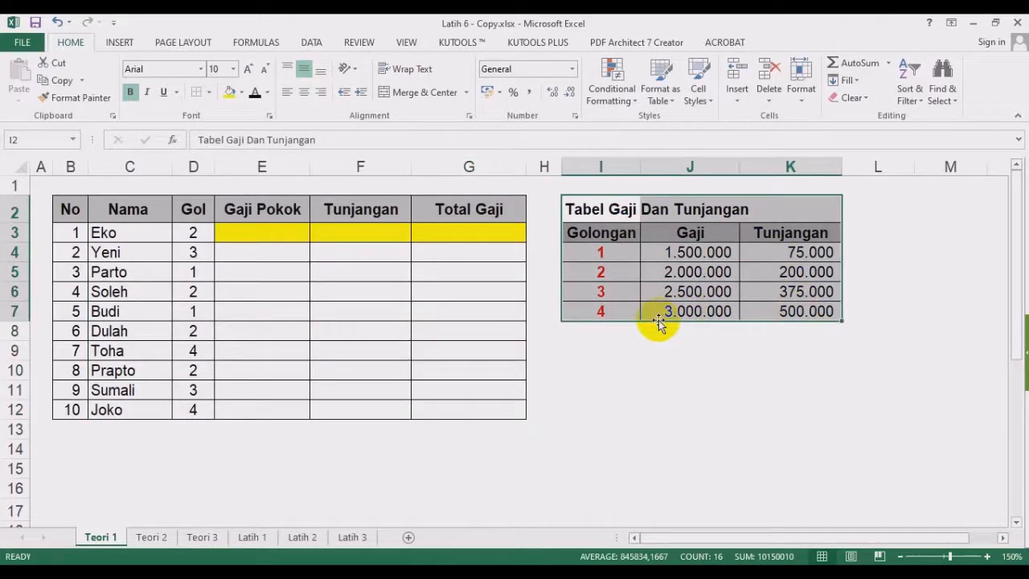
click(614, 424)
drag(598, 230, 788, 310)
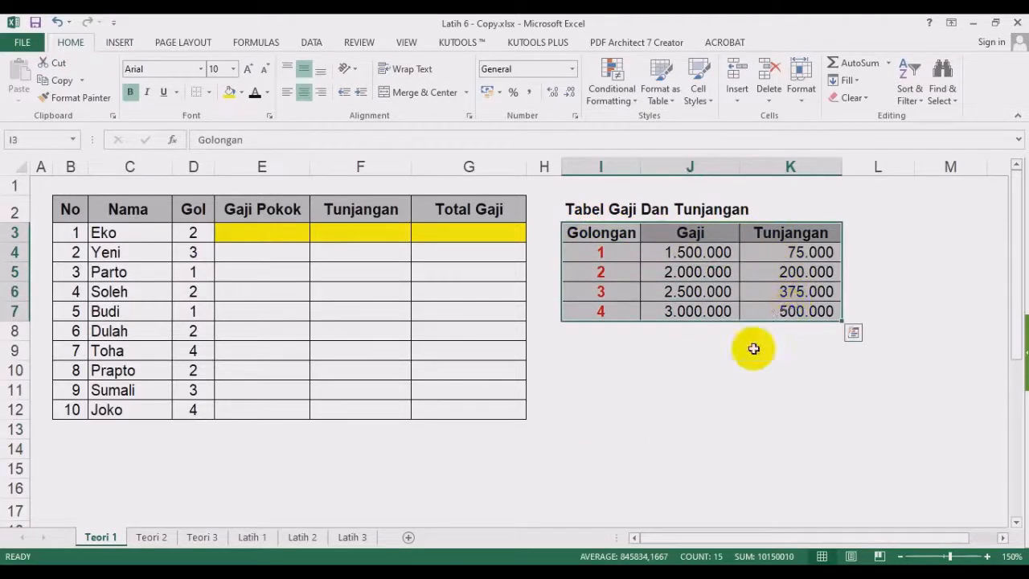
drag(712, 239, 690, 314)
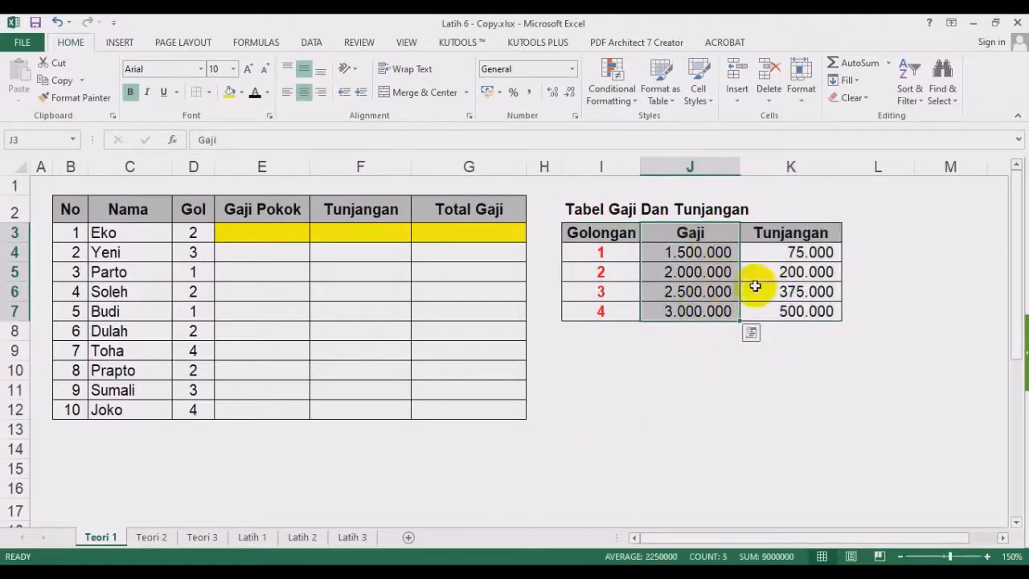
Examine the Tunjangan and Golongan columns of the salary table, and the whole range I3:K7.
drag(785, 238, 746, 302)
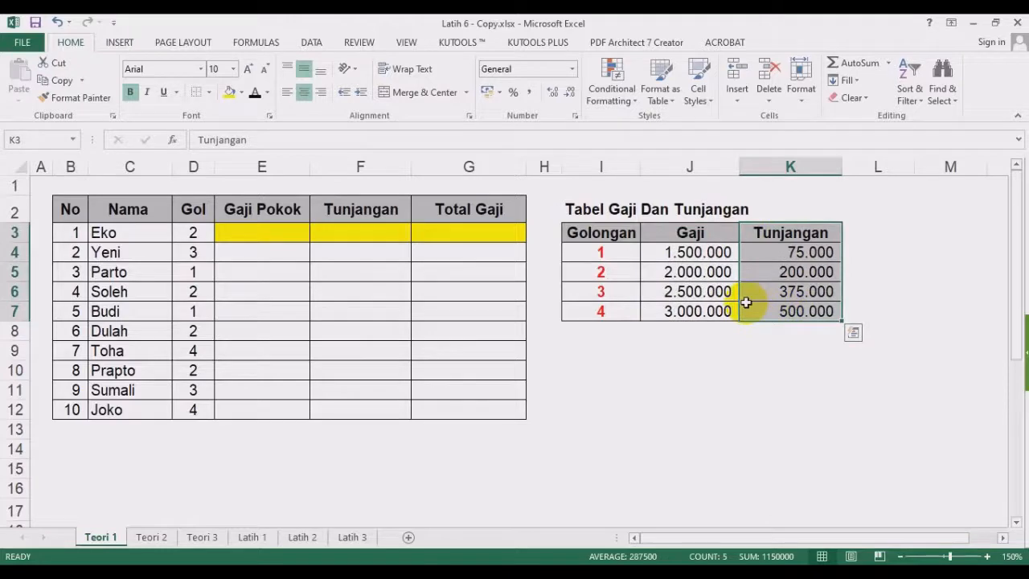
drag(601, 234, 600, 310)
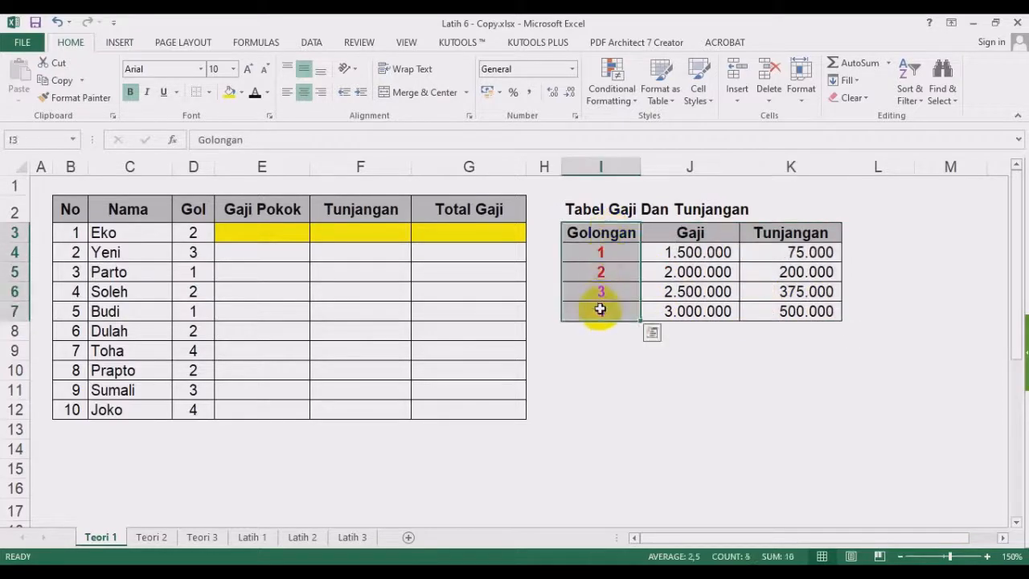
click(588, 379)
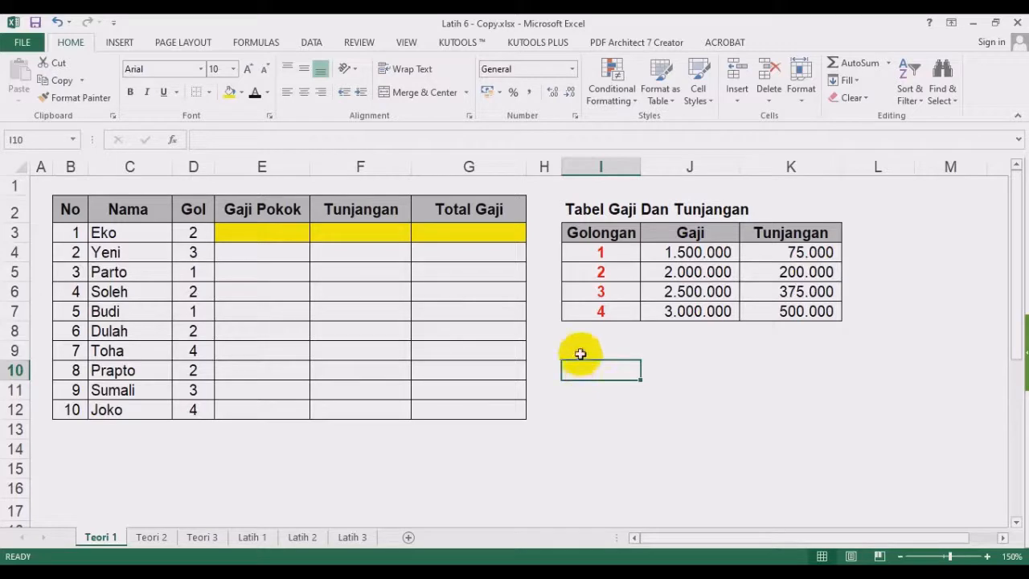
key(Down)
key(Right)
drag(601, 232, 794, 313)
drag(615, 231, 794, 315)
drag(616, 230, 793, 309)
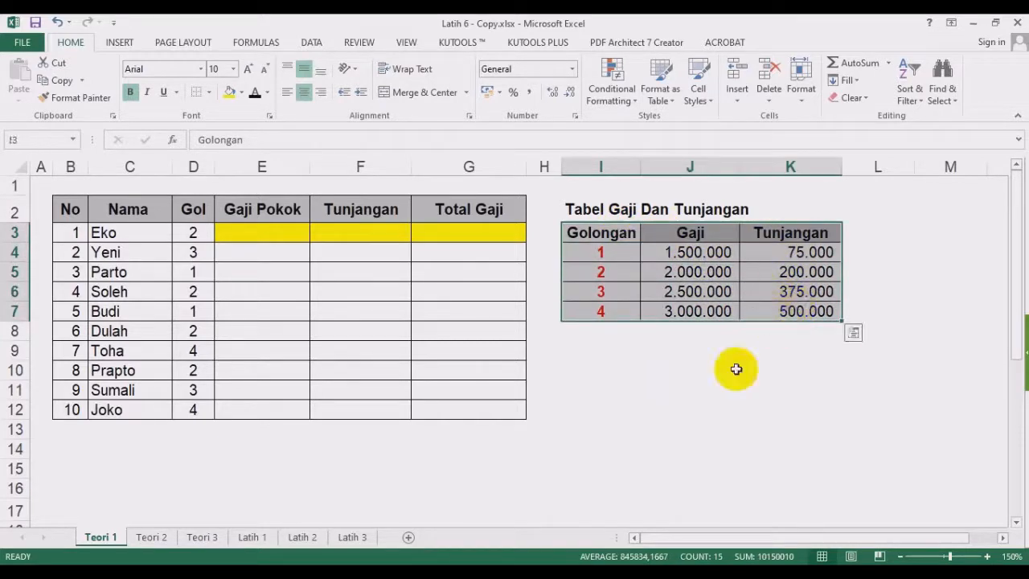
click(720, 389)
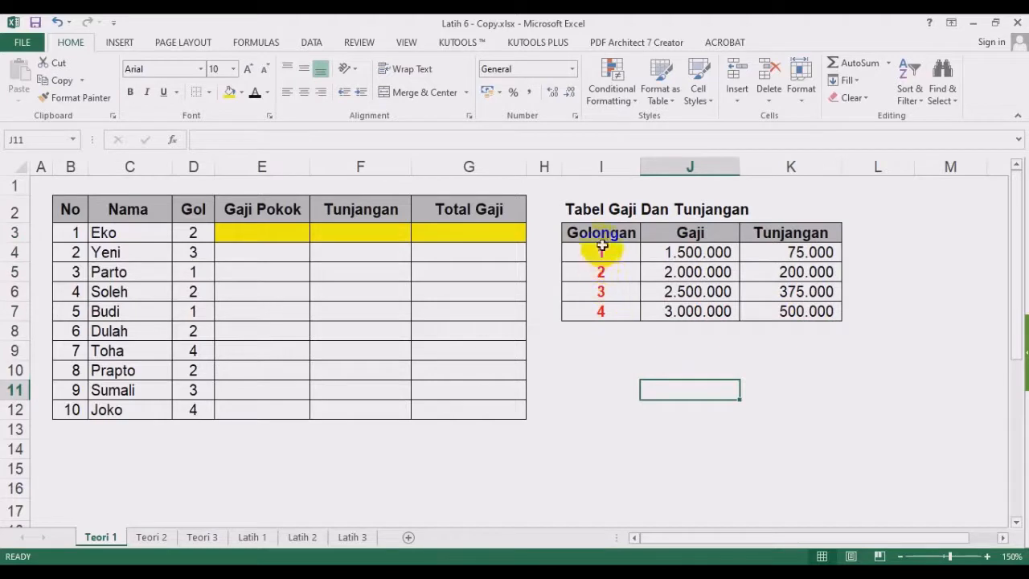
Compare the vertical layout of the Golongan, Gaji and Tunjangan columns, including the empty columns L and M beside them.
drag(601, 235, 599, 314)
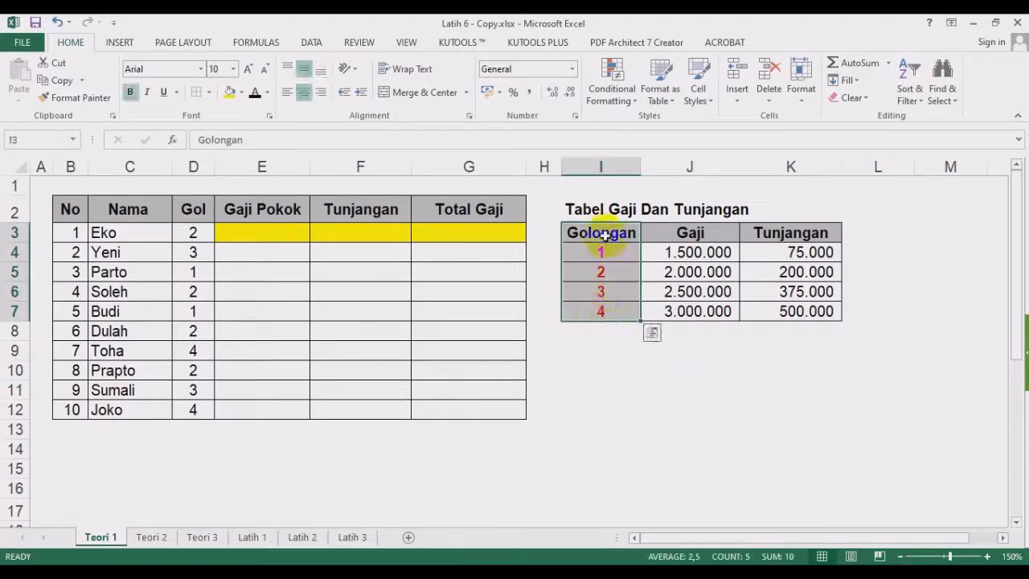
drag(606, 241, 599, 329)
drag(695, 241, 742, 289)
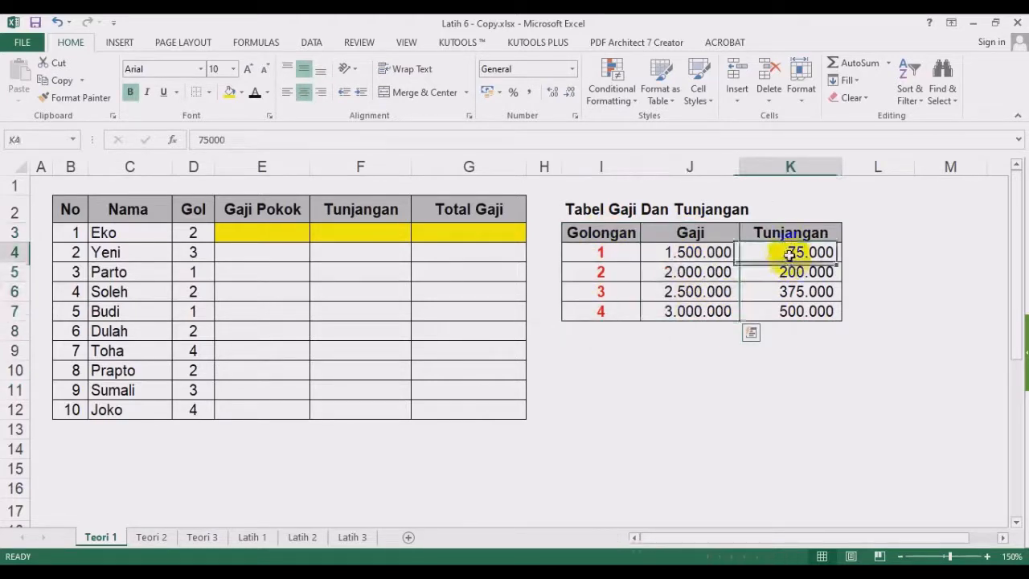
drag(796, 253, 803, 309)
drag(867, 230, 872, 291)
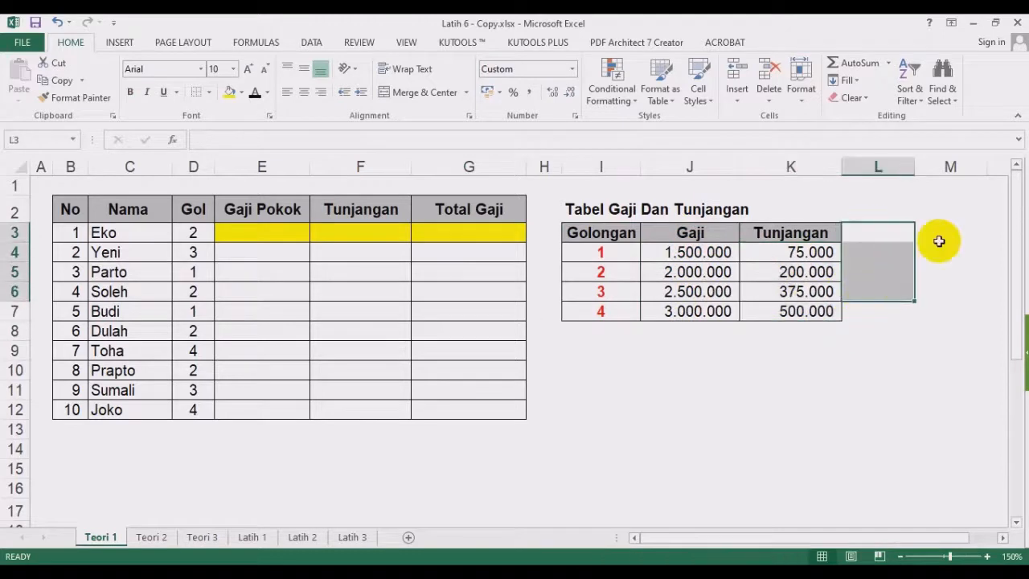
drag(939, 233, 934, 298)
drag(603, 233, 627, 306)
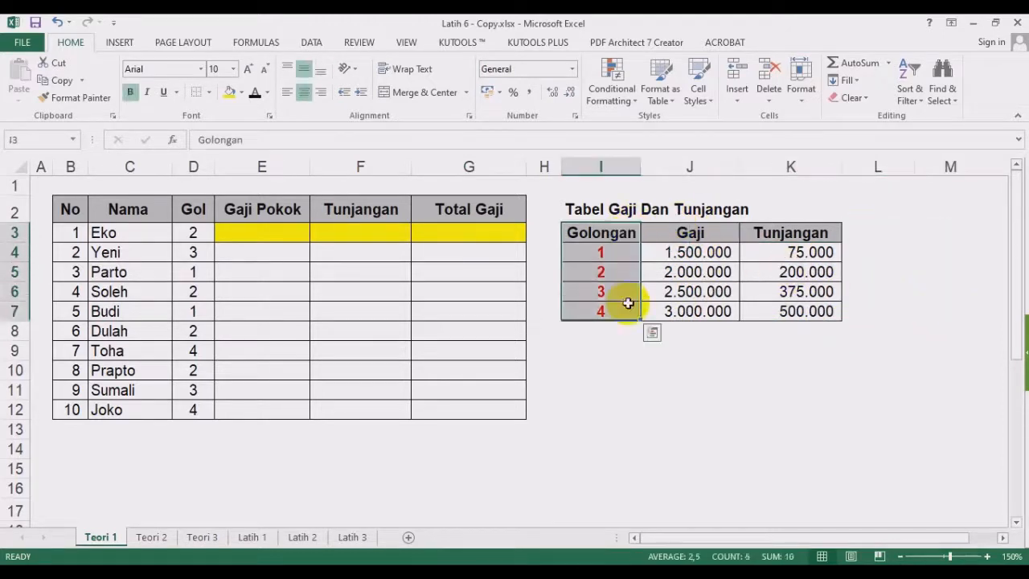
drag(691, 252, 698, 291)
drag(788, 233, 779, 277)
drag(691, 252, 666, 310)
drag(642, 253, 640, 286)
key(Escape)
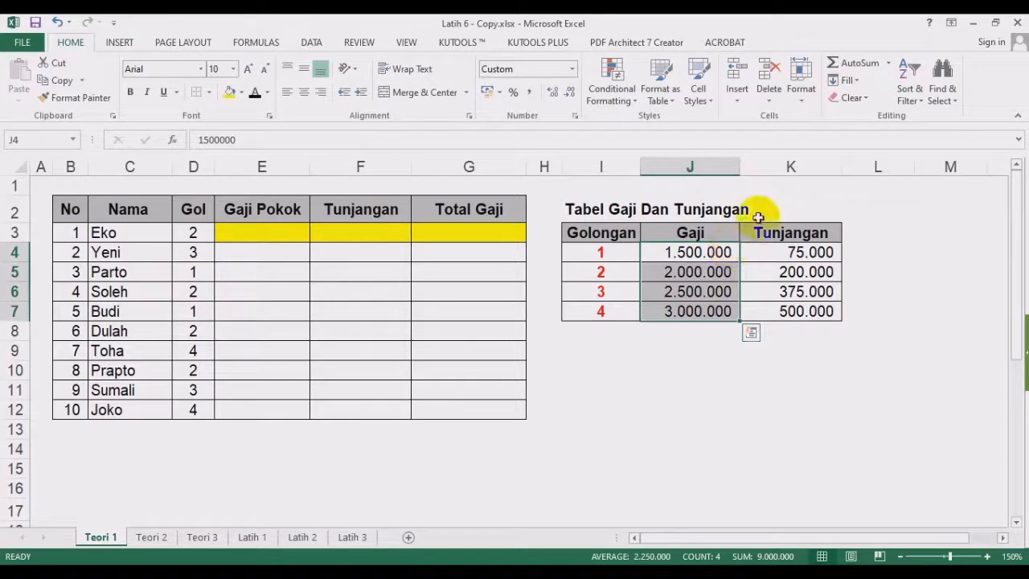
Examine the Tabel Gaji Dan Tunjangan on its own, going through its Gaji, Tunjangan and Golongan columns.
drag(609, 232, 778, 309)
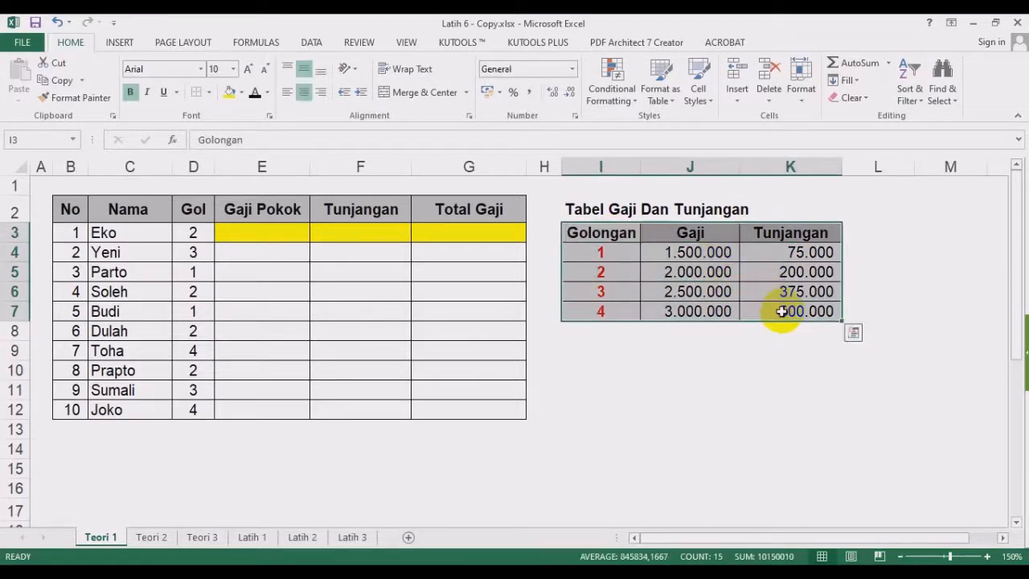
click(1003, 537)
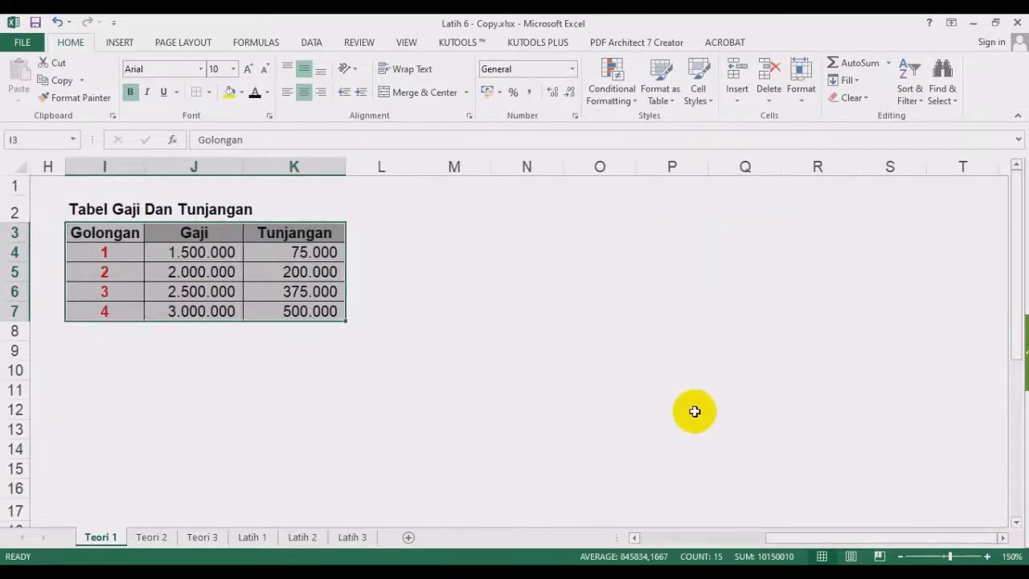
click(668, 404)
drag(117, 233, 259, 310)
click(232, 403)
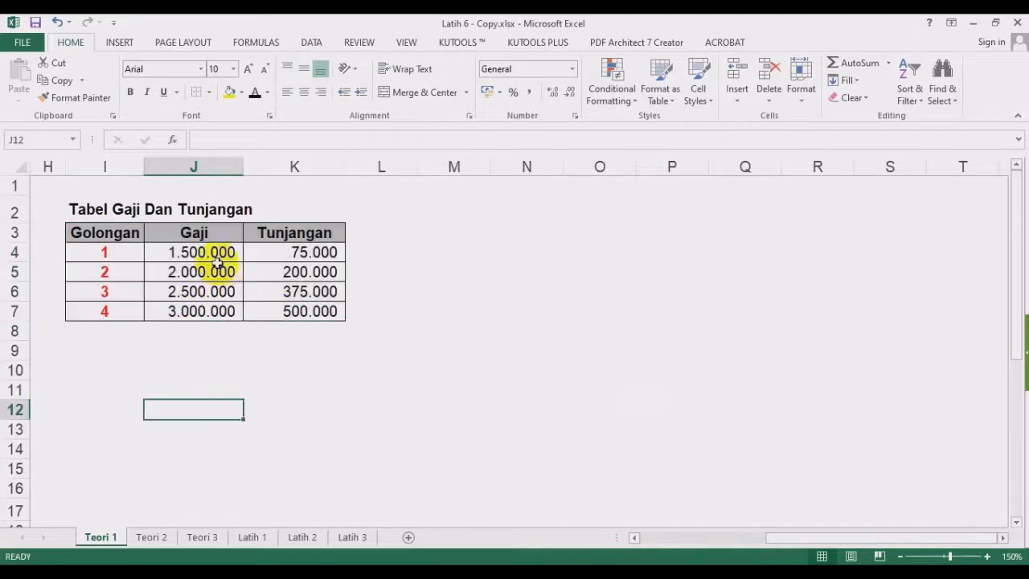
drag(200, 233, 211, 305)
drag(297, 233, 310, 333)
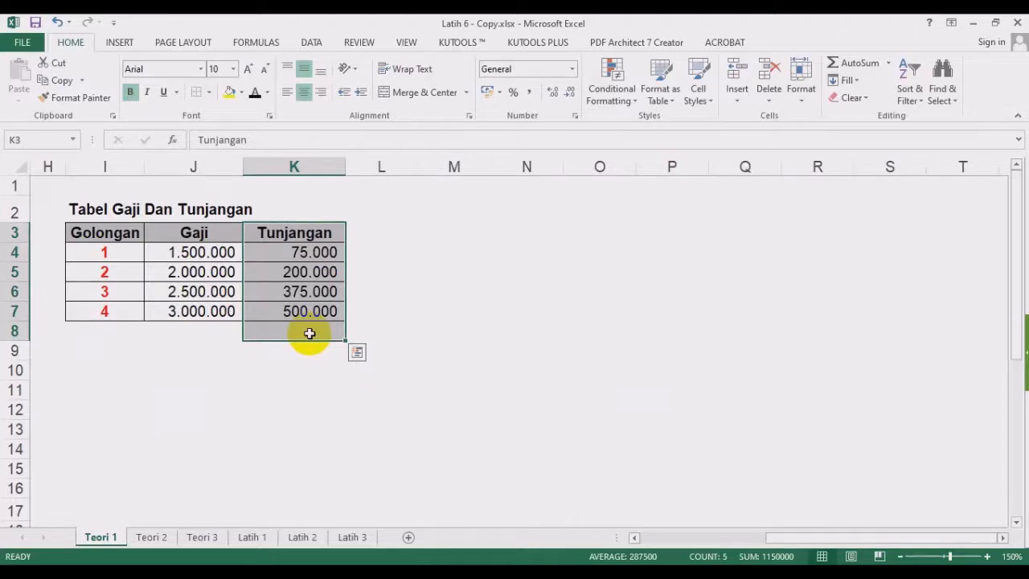
drag(103, 233, 101, 309)
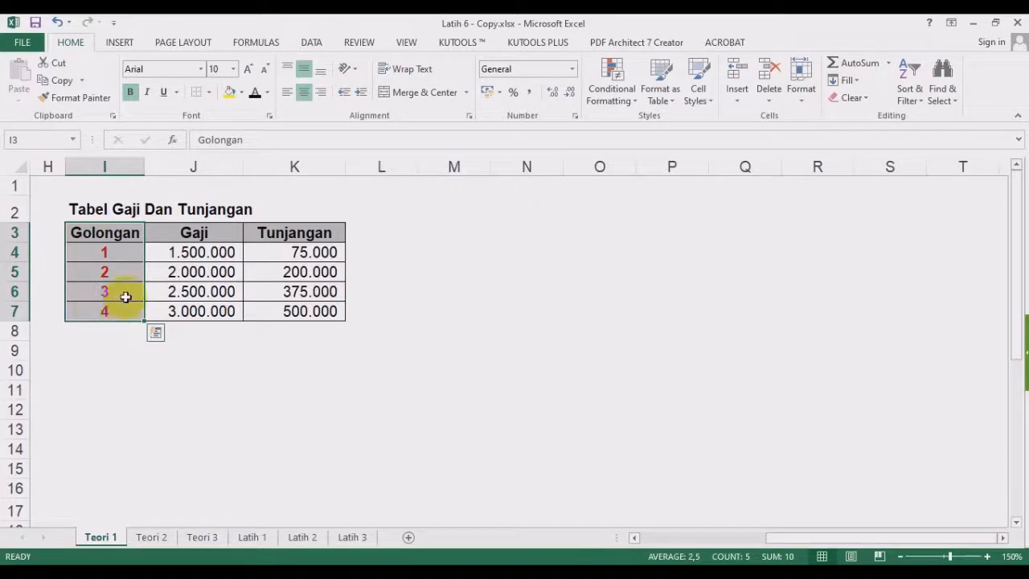
Examine how each salary table column runs downward below its heading, including the empty rows under it, and return to the employee table.
drag(134, 241, 120, 390)
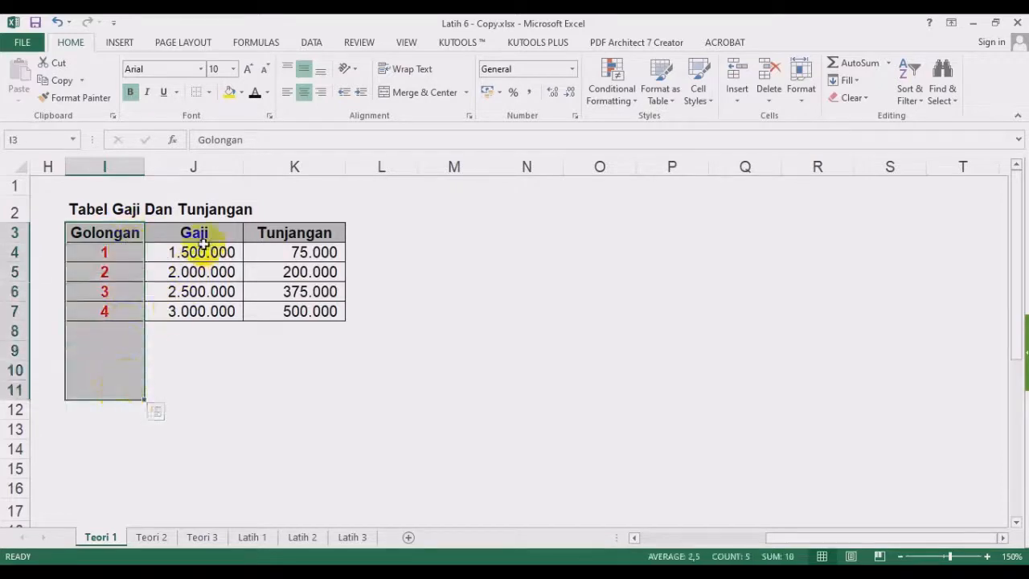
drag(202, 238, 222, 408)
click(296, 244)
drag(296, 244, 267, 401)
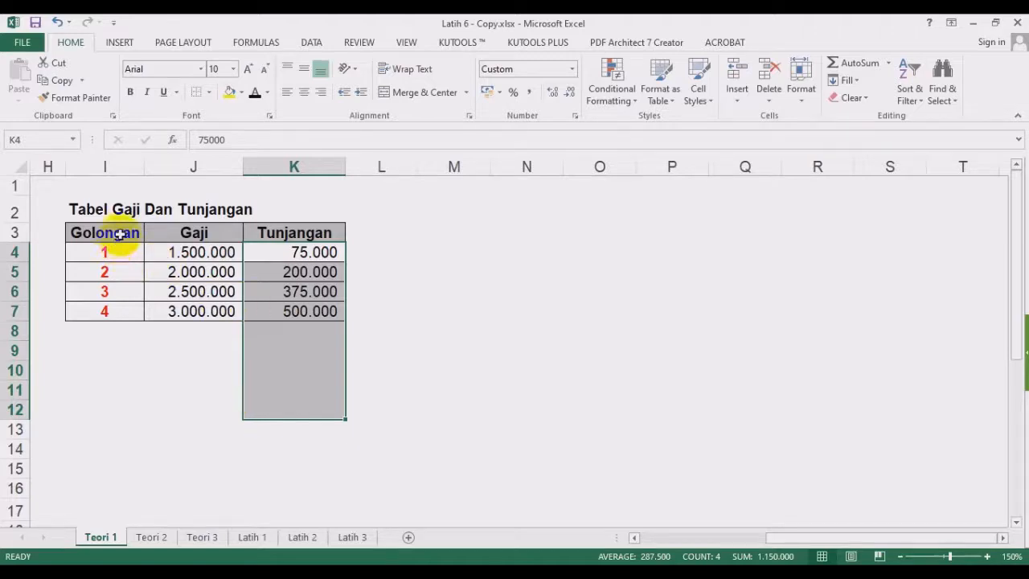
drag(114, 234, 281, 310)
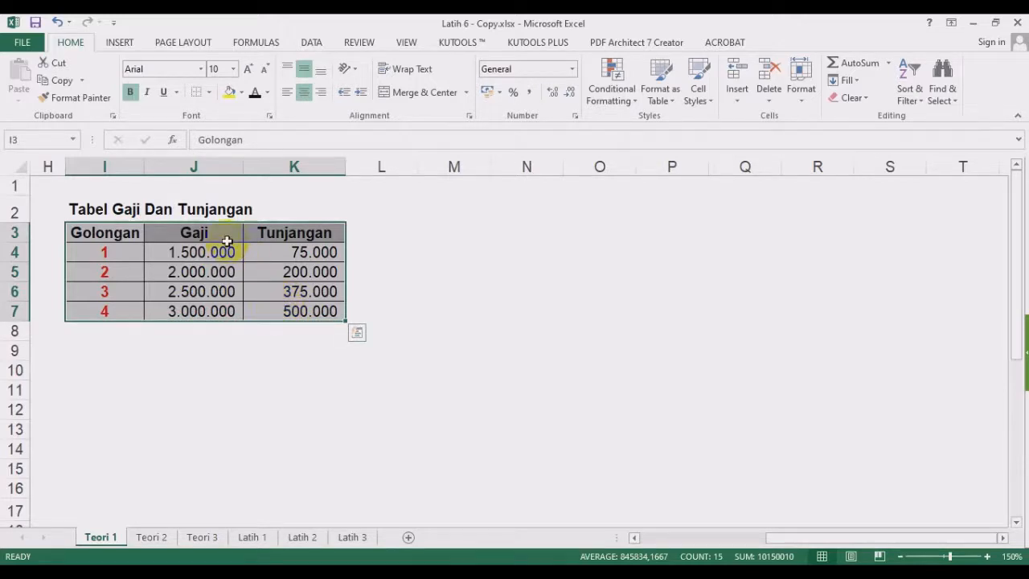
click(442, 368)
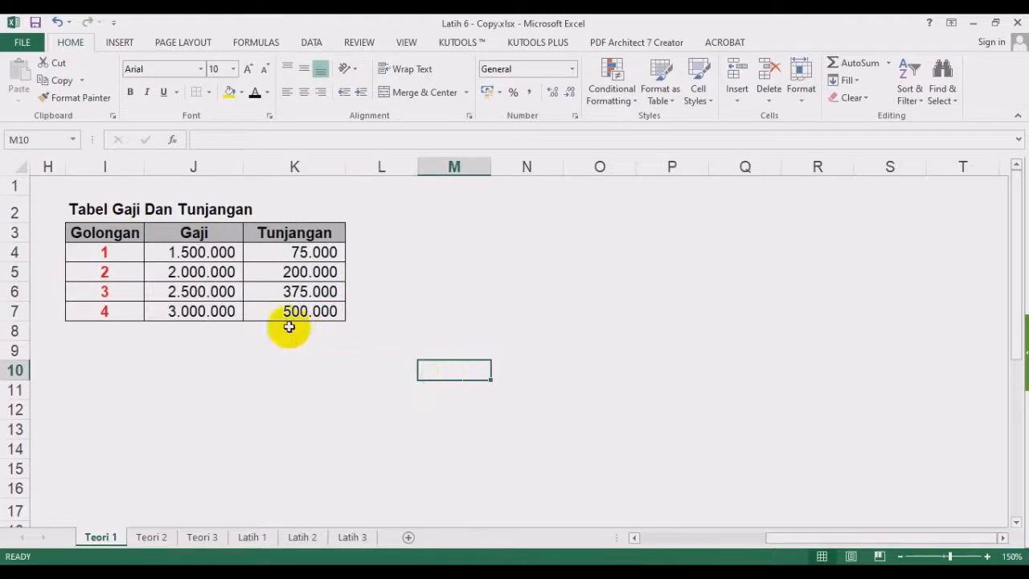
drag(105, 241, 104, 310)
drag(107, 238, 110, 305)
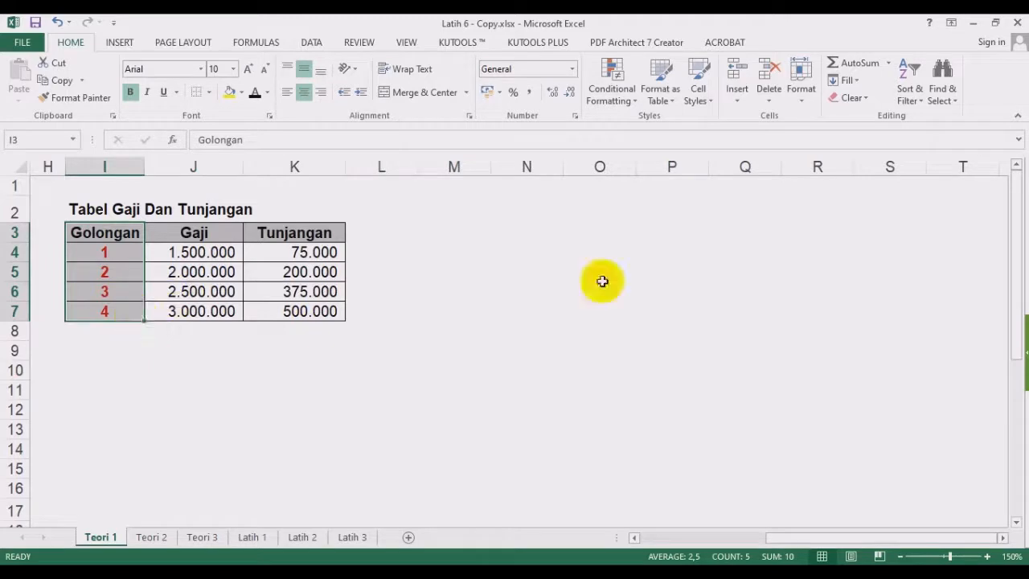
click(666, 540)
click(546, 448)
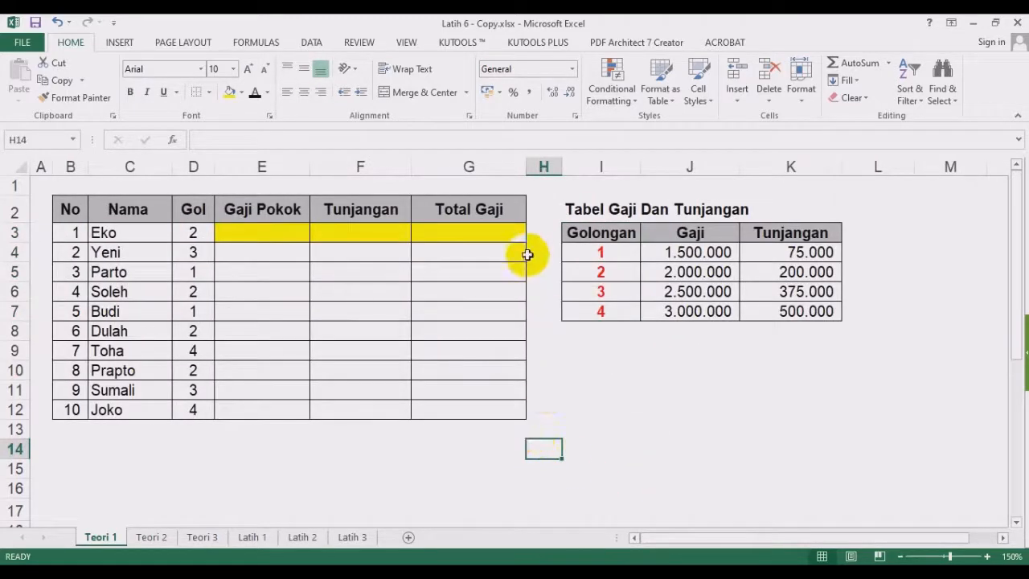
Enter 3000000 as the Gaji Pokok in E9 for the seventh employee.
click(344, 306)
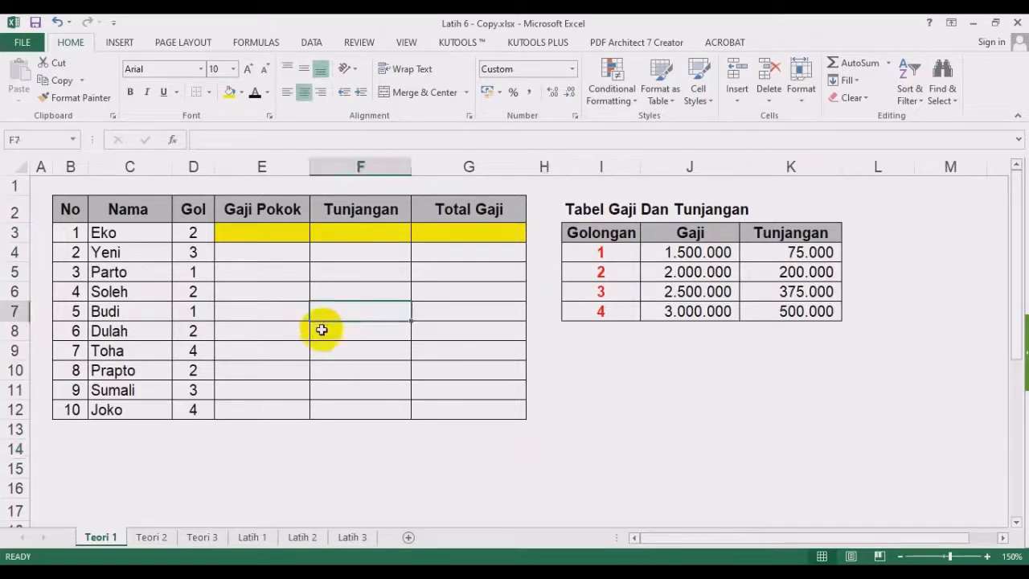
click(112, 354)
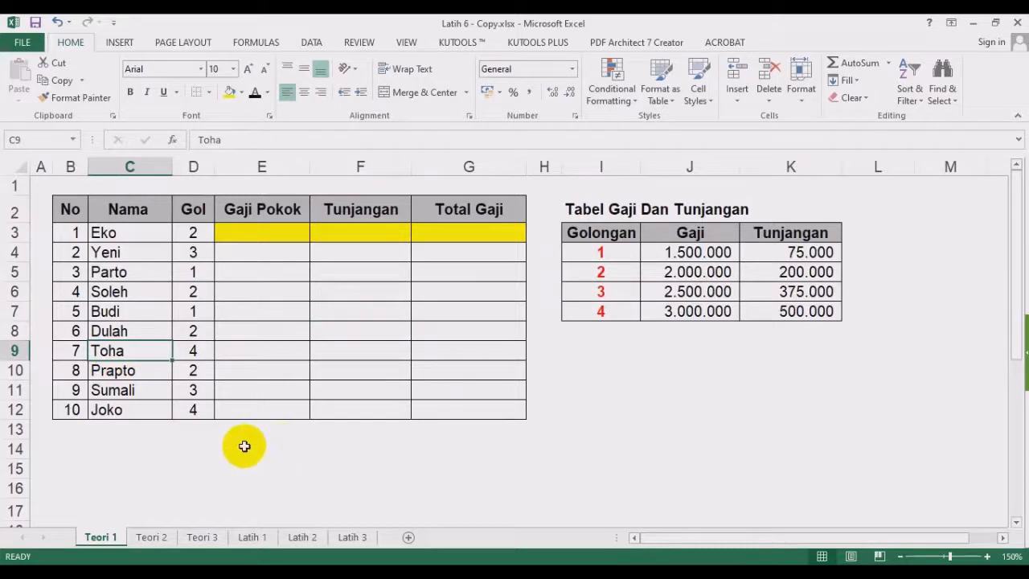
click(251, 353)
text(3.0)
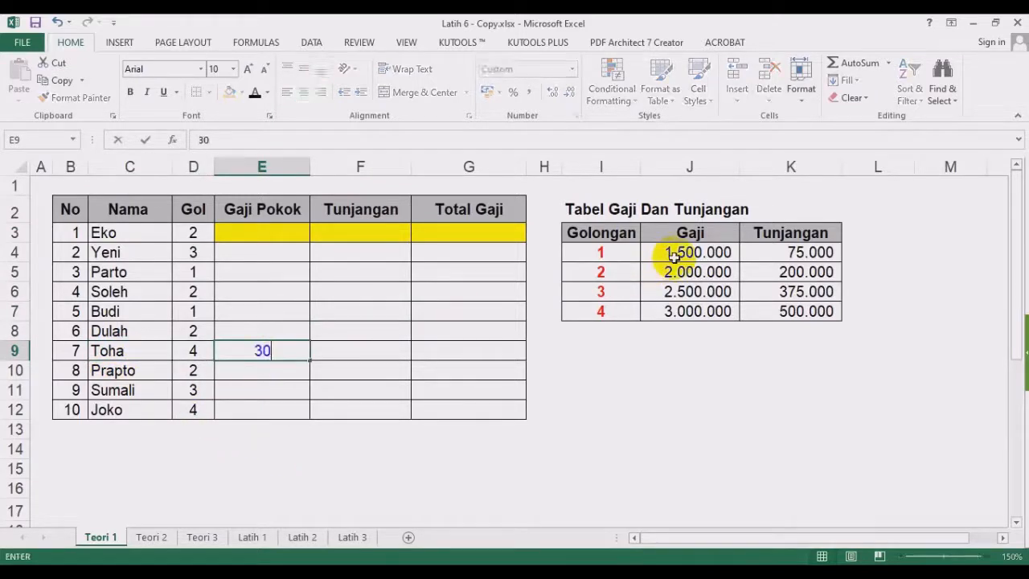
text(00.000)
key(Return)
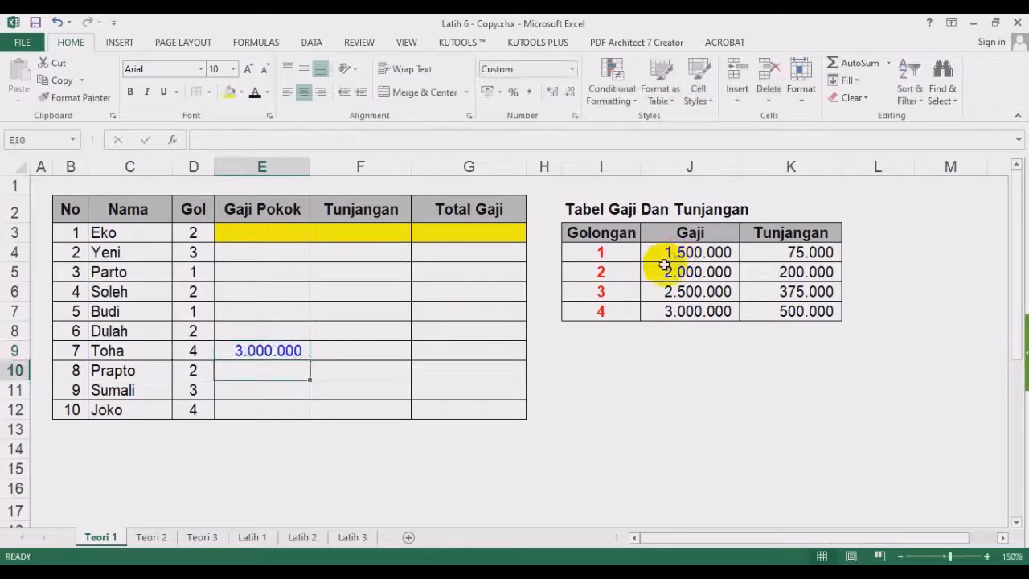
Trace how the Gol in D9 leads to the matching Golongan and Gaji in row 7 of the salary table.
click(113, 352)
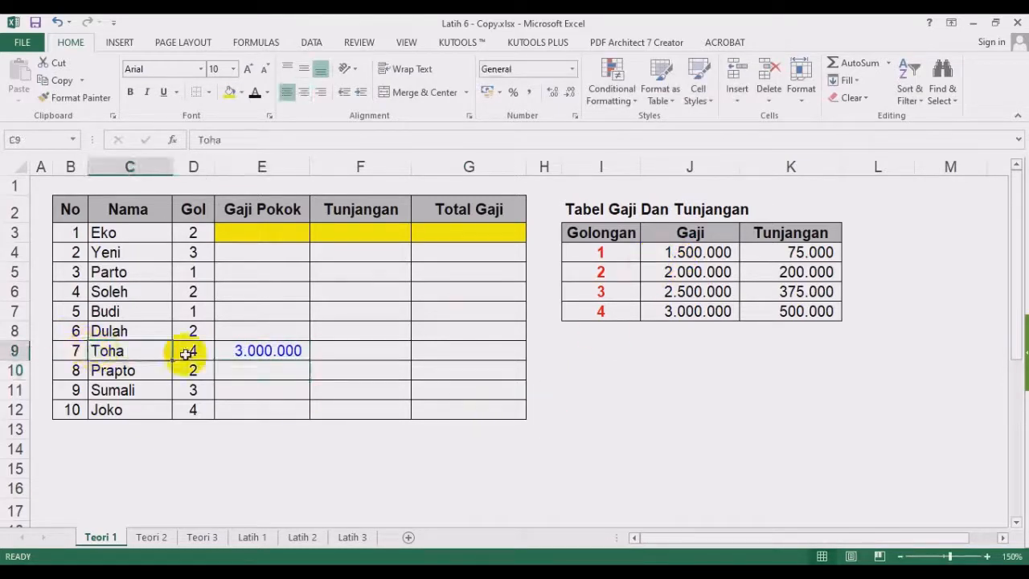
click(239, 350)
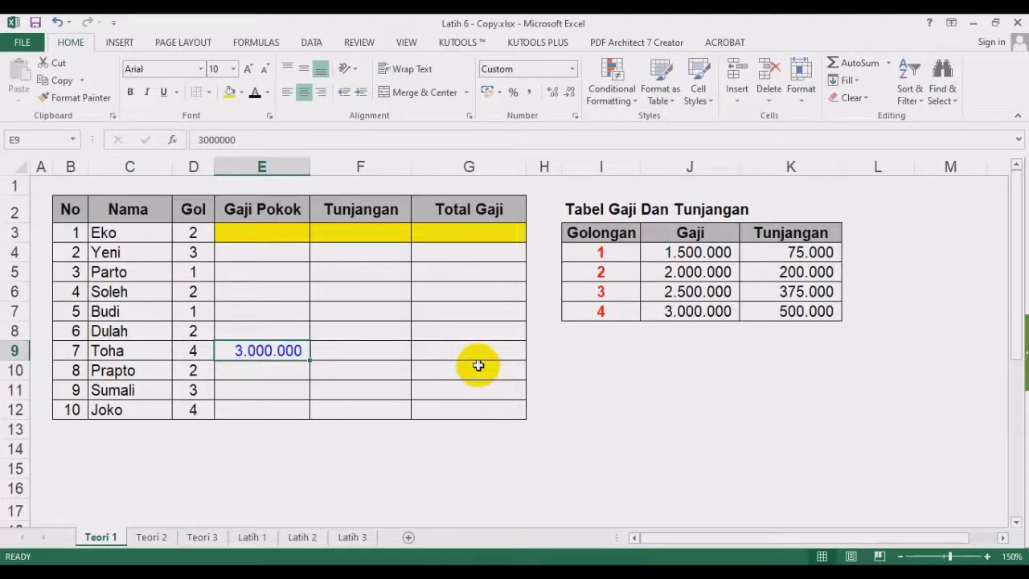
click(113, 350)
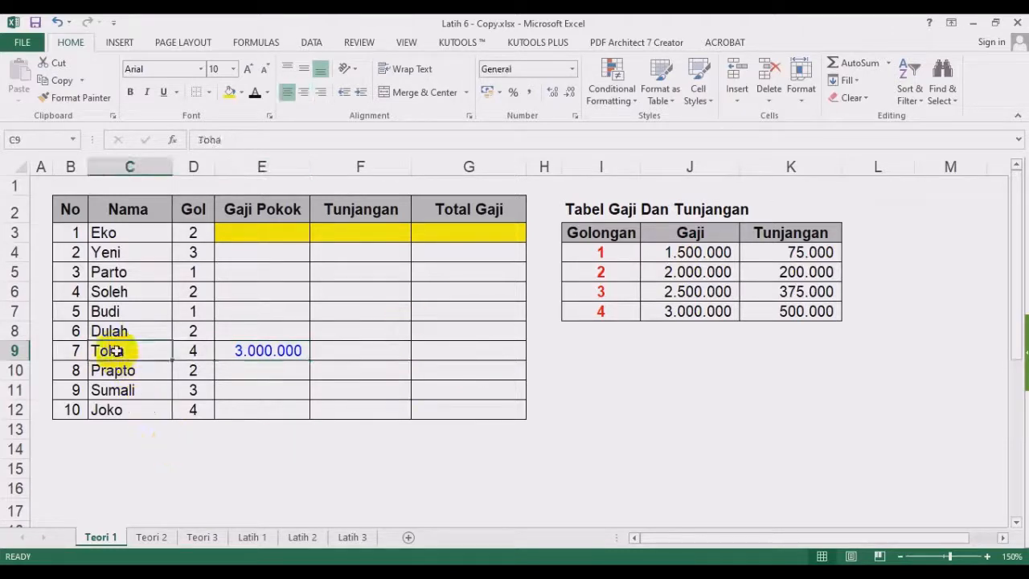
click(195, 347)
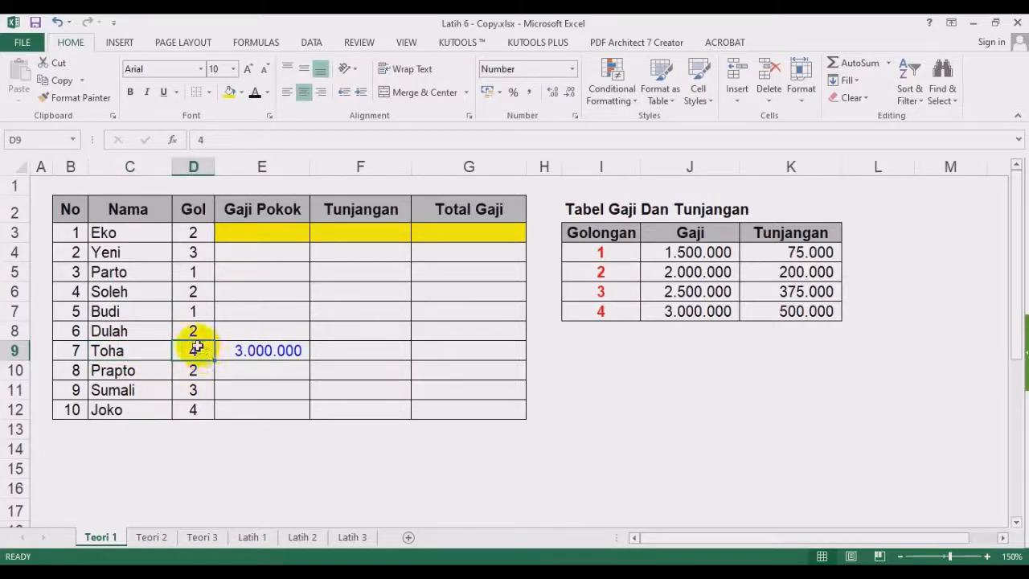
drag(604, 233, 795, 311)
click(630, 309)
click(679, 308)
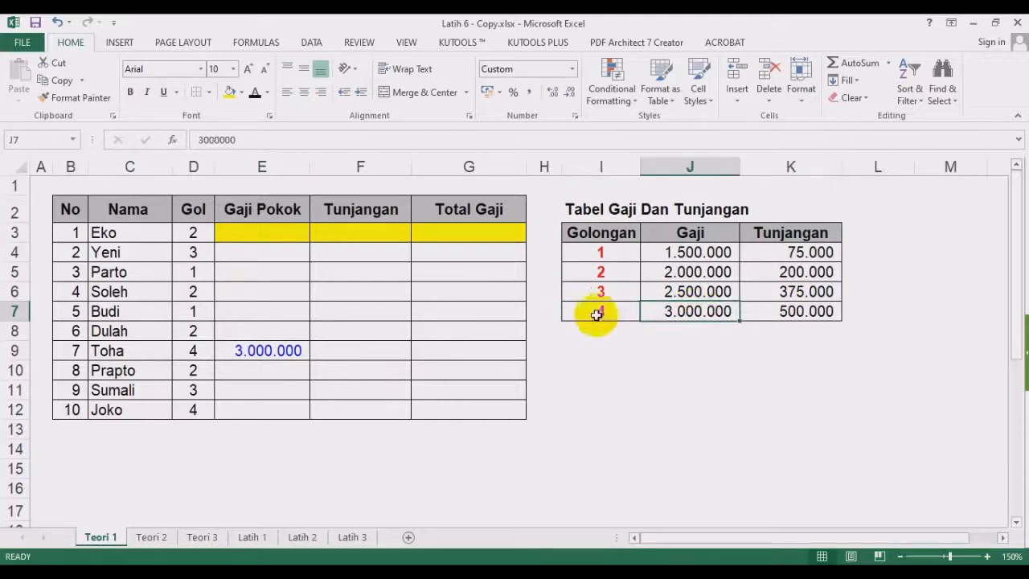
drag(598, 369, 574, 386)
click(192, 350)
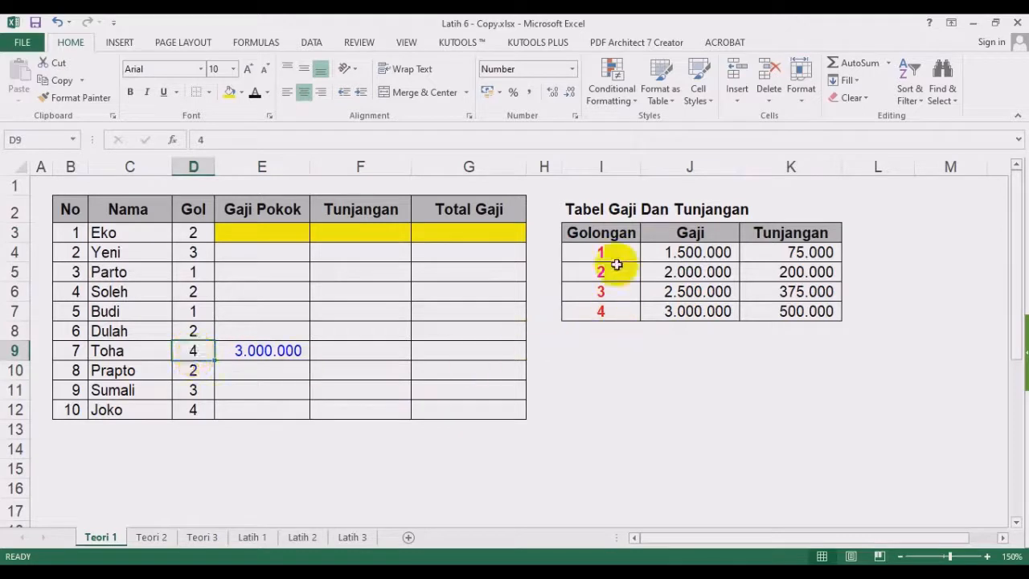
Review the salary table I3:K7, its Golongan column as the lookup key, and the Gaji in J7.
drag(601, 233, 804, 324)
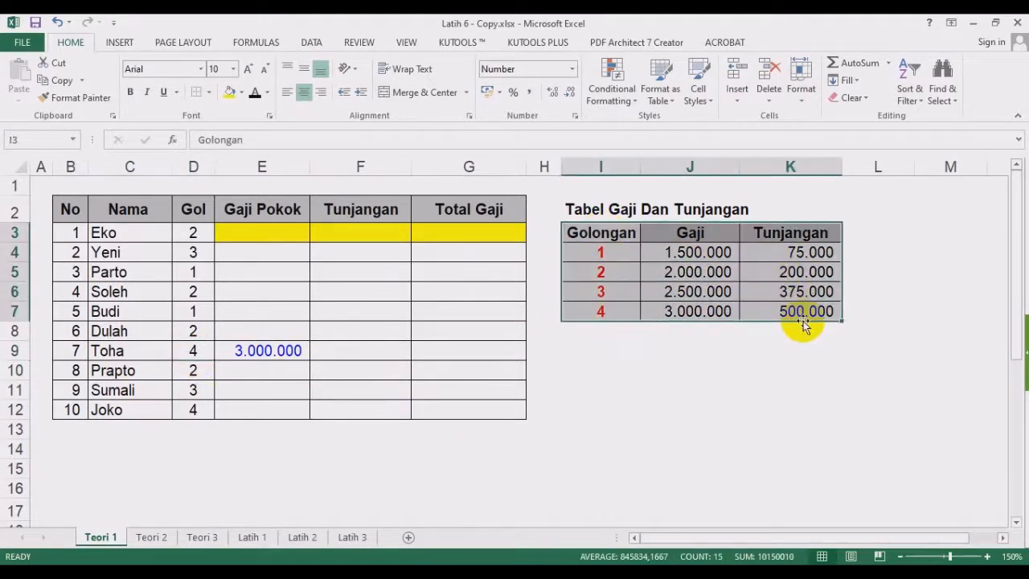
click(775, 387)
drag(603, 235, 596, 313)
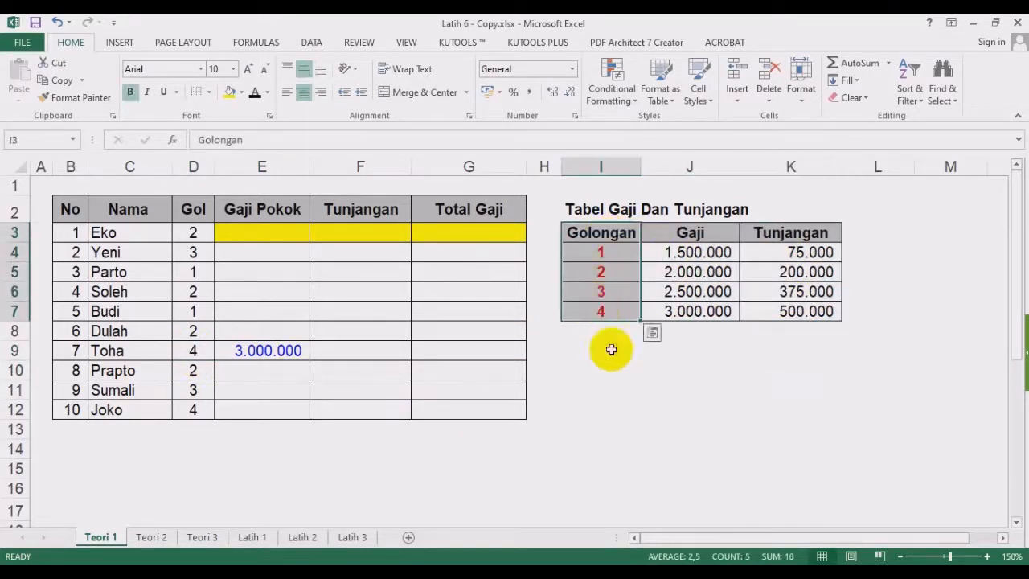
click(608, 350)
drag(603, 235, 605, 314)
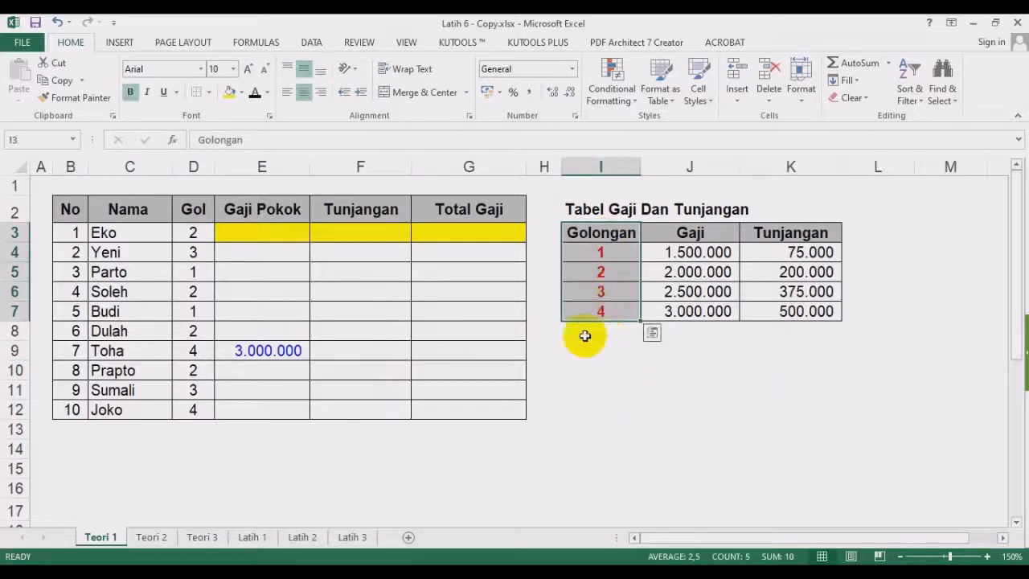
click(522, 349)
click(704, 310)
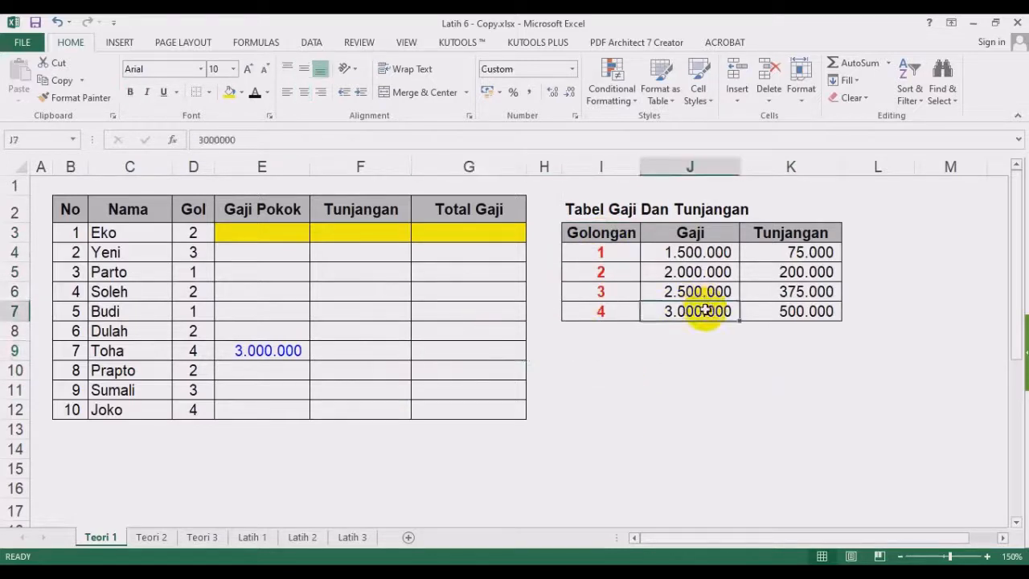
Match the Gol in D9 with the Gaji in J7 and the Golongan in I7 of the salary table.
click(194, 351)
click(704, 311)
click(601, 314)
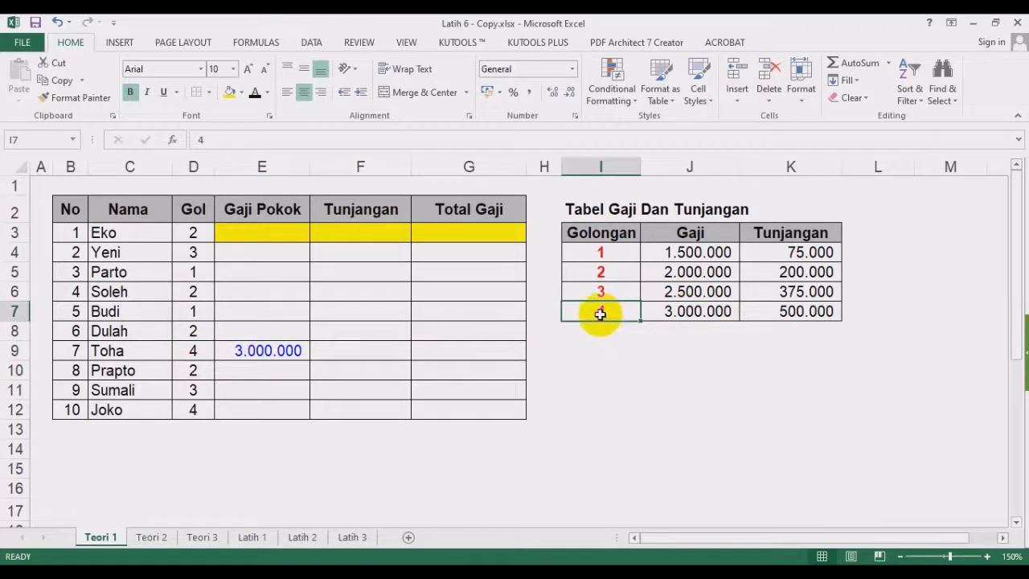
click(601, 370)
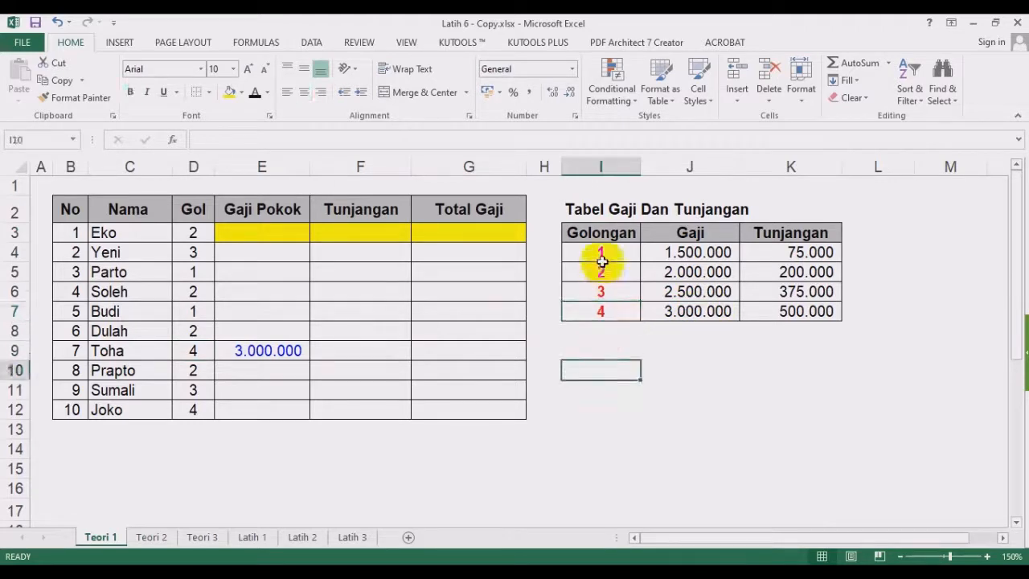
Select the Golongan cells I3:I7 and widen column I slightly.
drag(601, 232, 600, 312)
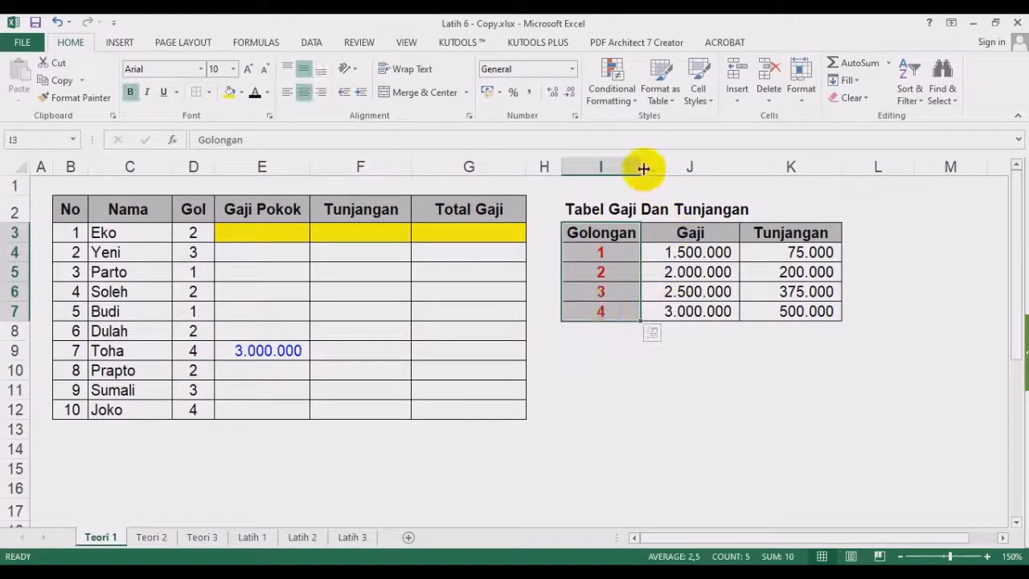
drag(641, 167, 645, 168)
click(694, 389)
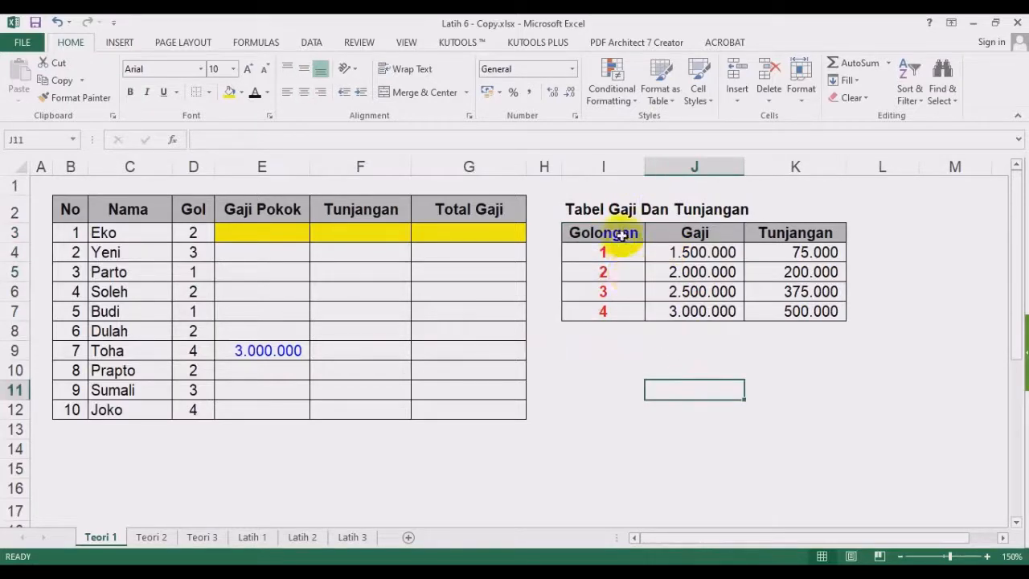
Review the Golongan column I3:I7 together with the whole salary table I3:K7.
drag(619, 233, 615, 306)
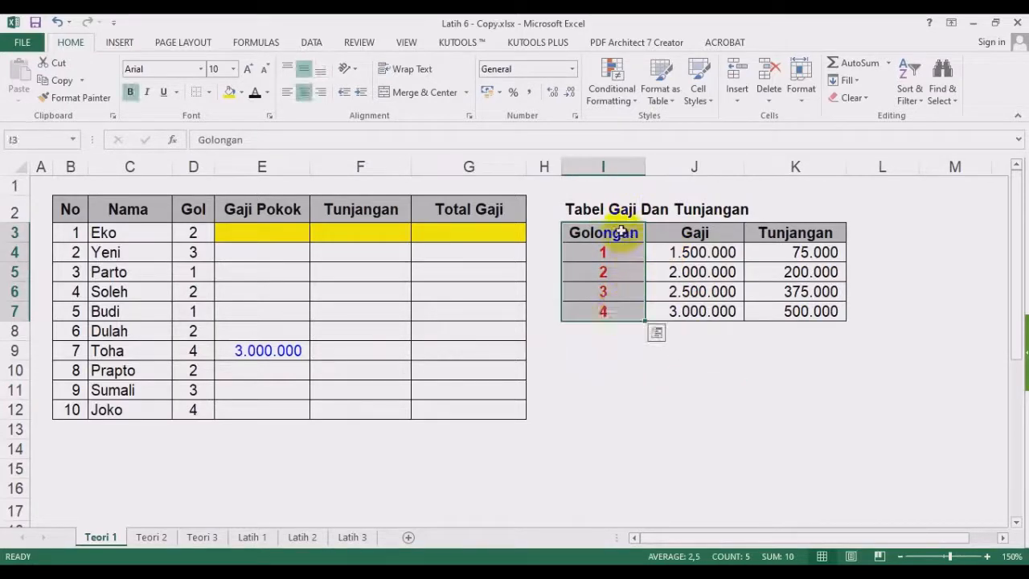
drag(619, 231, 796, 325)
click(617, 378)
drag(608, 232, 601, 314)
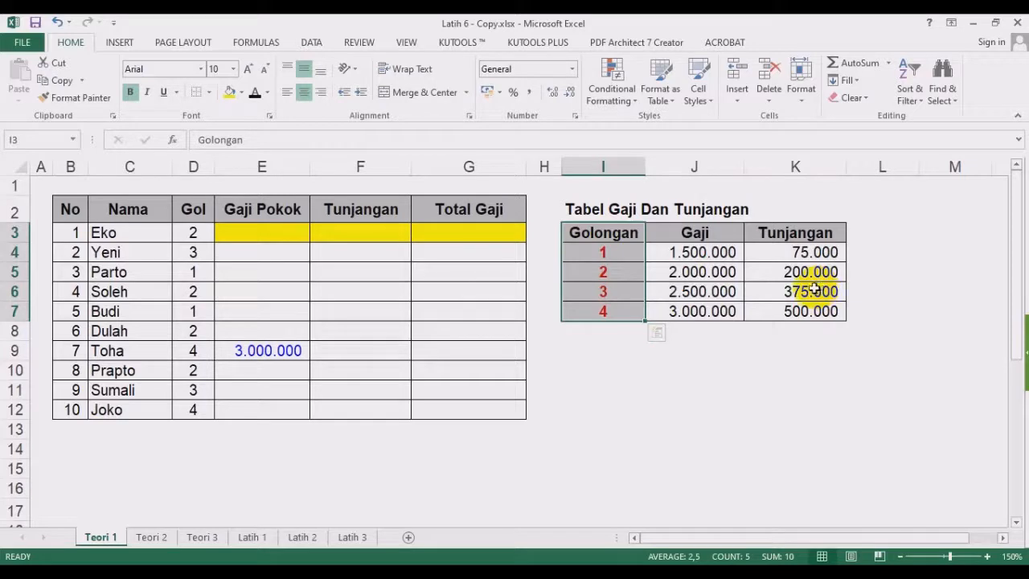
Clear the manually entered Gaji Pokok of the seventh employee in E9.
click(287, 346)
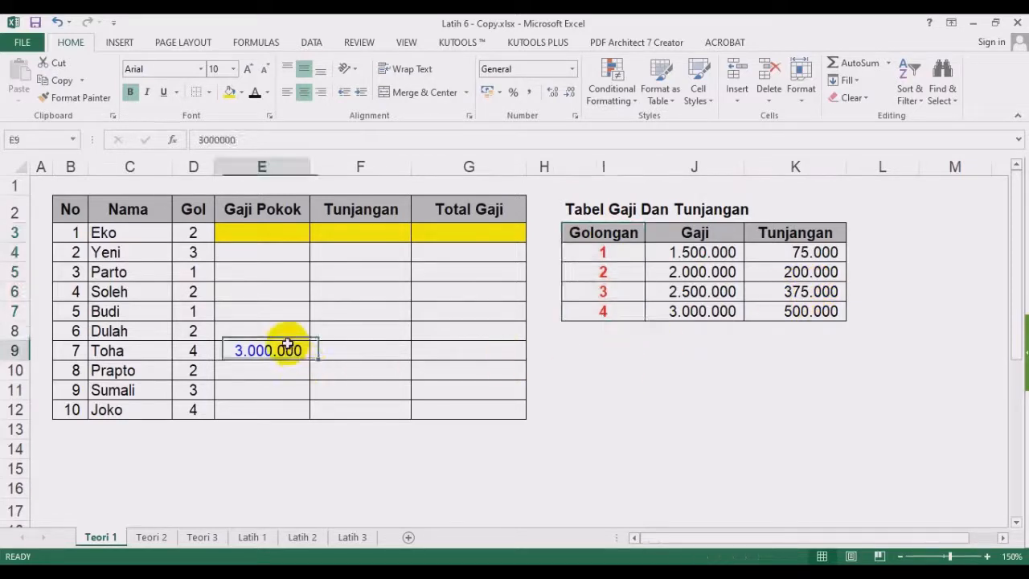
key(Delete)
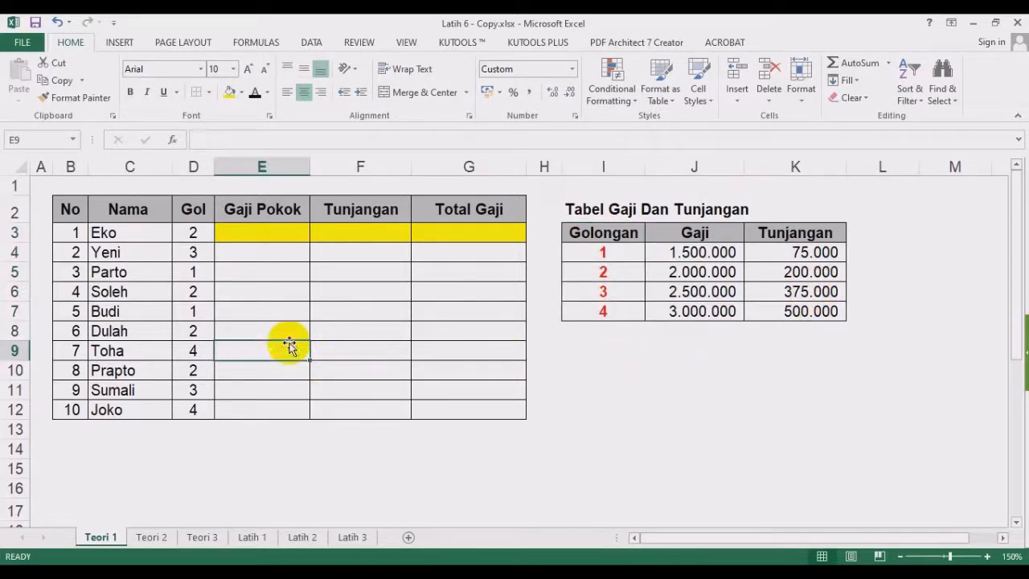
click(407, 315)
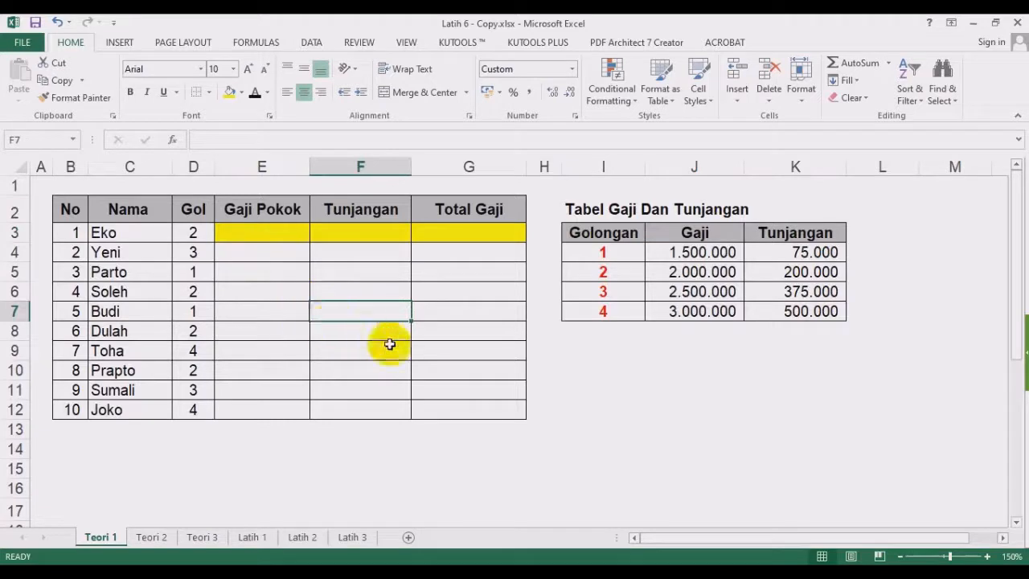
click(596, 366)
Start a VLOOKUP formula in E3 with a question mark for each of its four arguments: =vlookup(?;?;?;?).
click(298, 237)
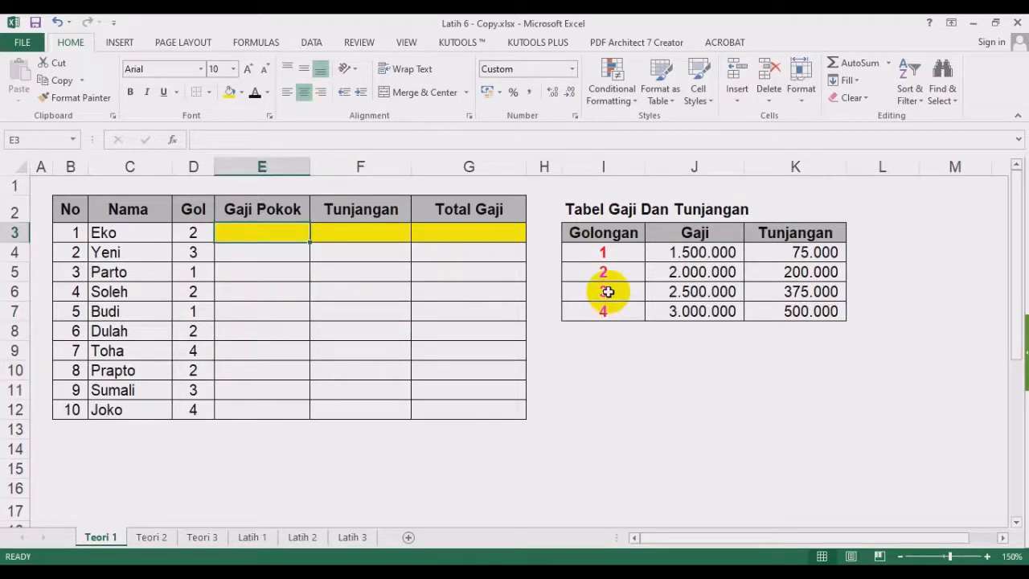
text(=vlo)
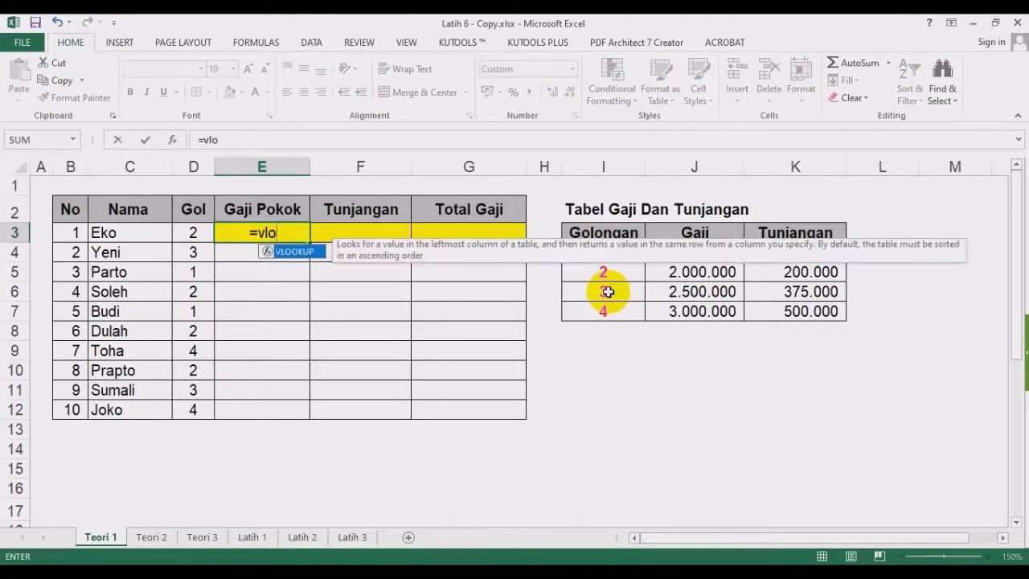
text(okup()
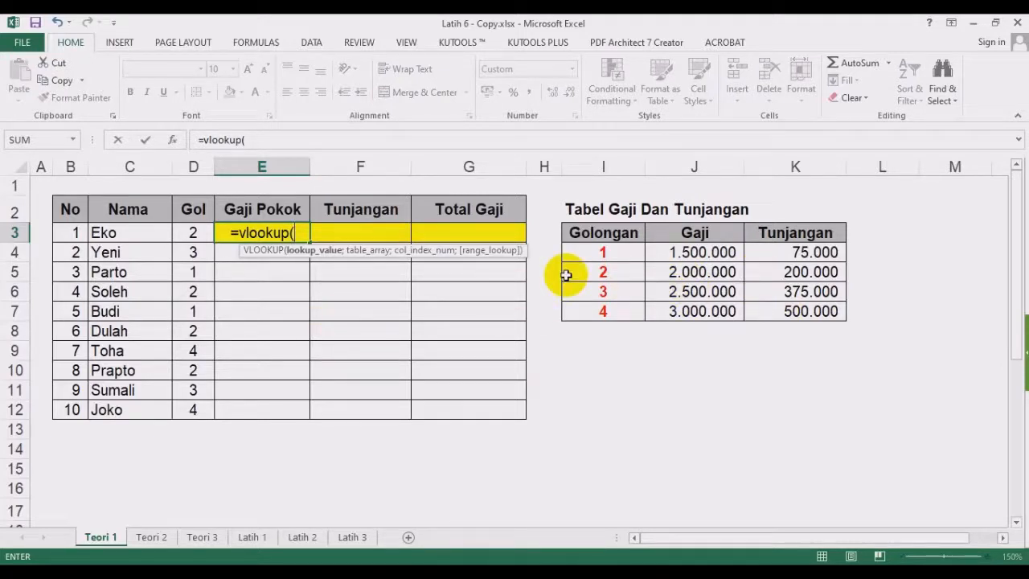
text(?)
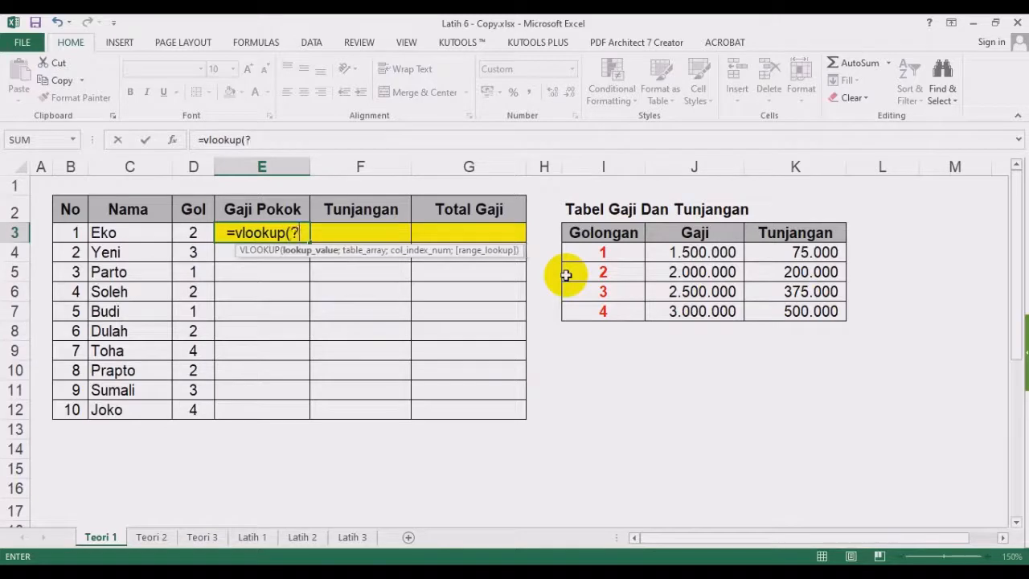
text(;?;?;?))
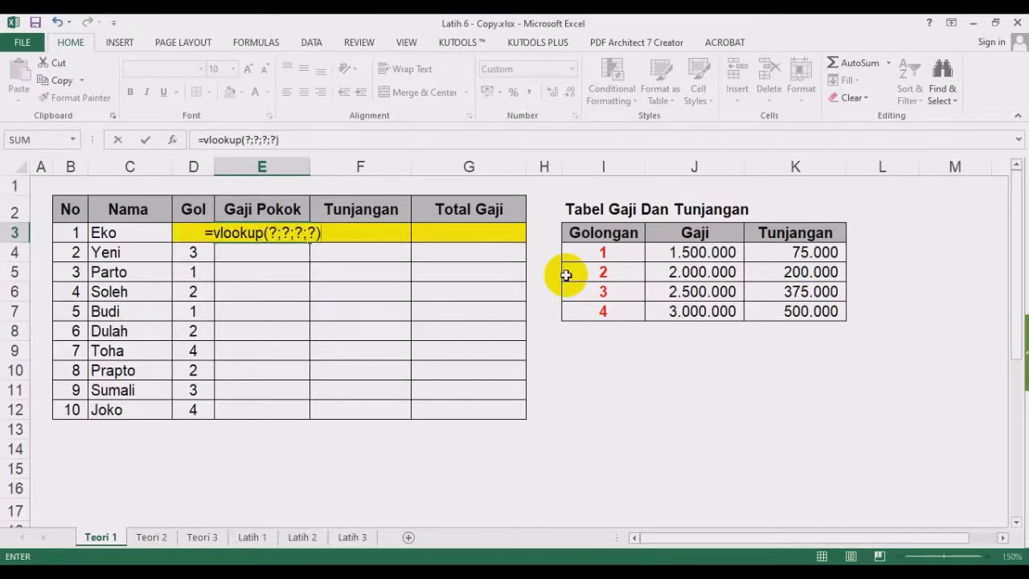
Replace the first placeholder of the VLOOKUP with the Gol cell D3 as the lookup value.
double_click(273, 233)
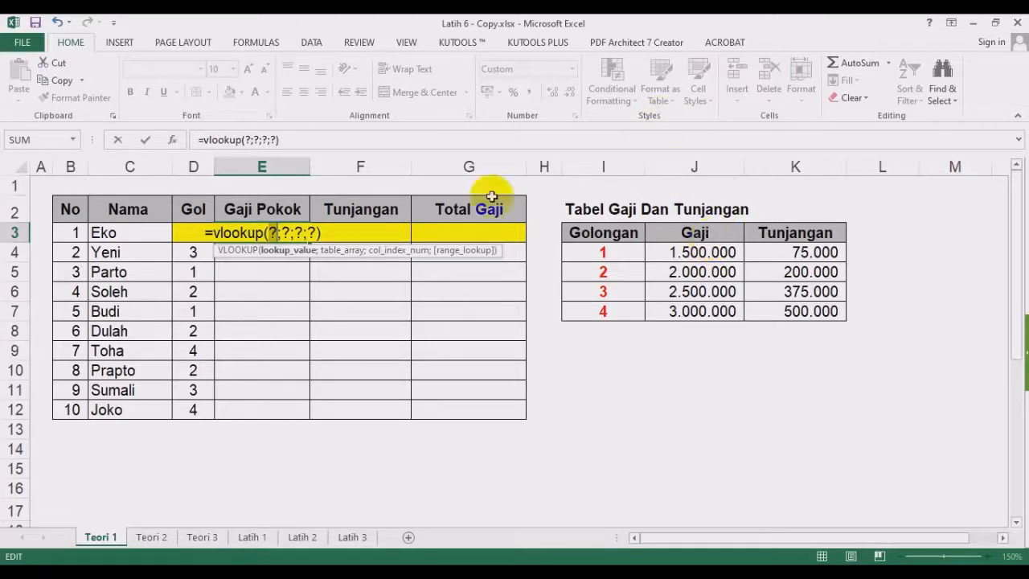
double_click(279, 234)
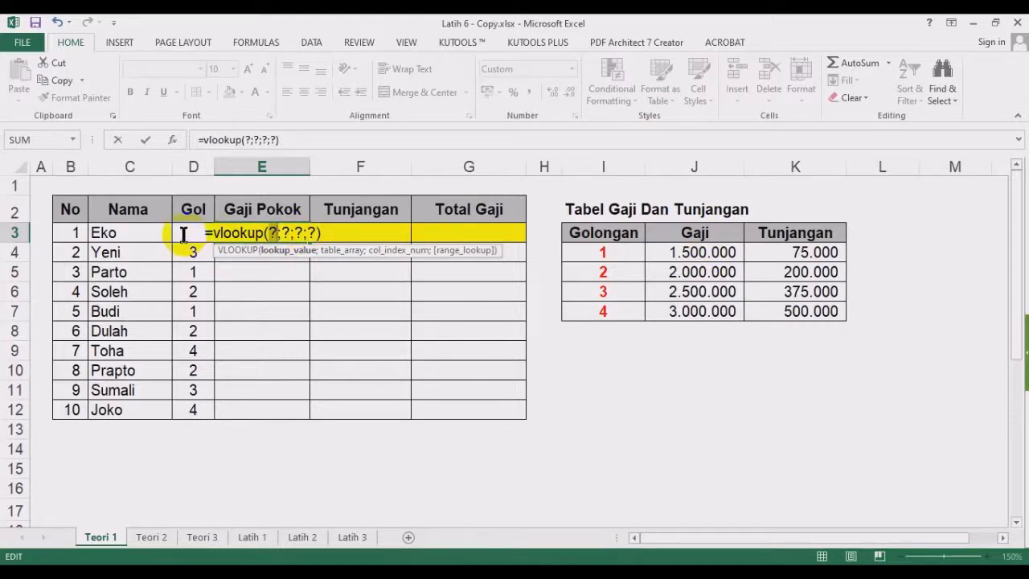
click(148, 231)
key(Right)
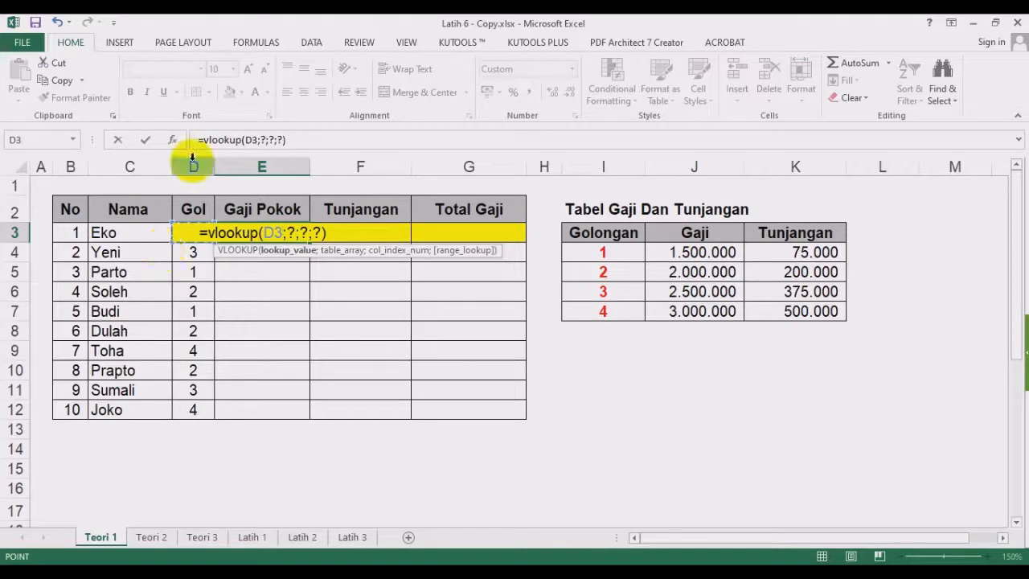
Replace the table array placeholder with the Golongan and Gaji range I4:J7.
double_click(289, 232)
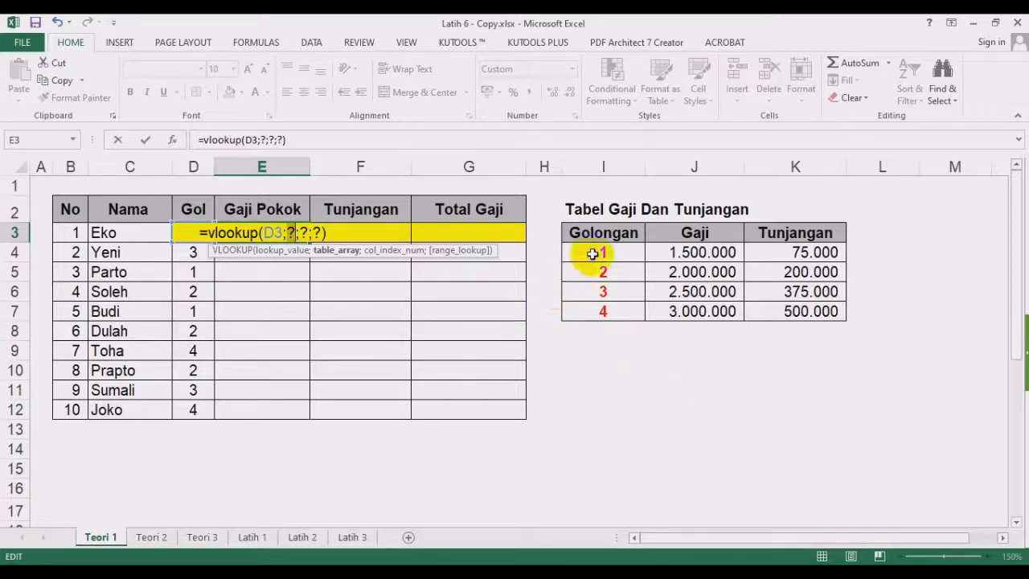
click(543, 251)
drag(543, 251, 603, 308)
click(610, 366)
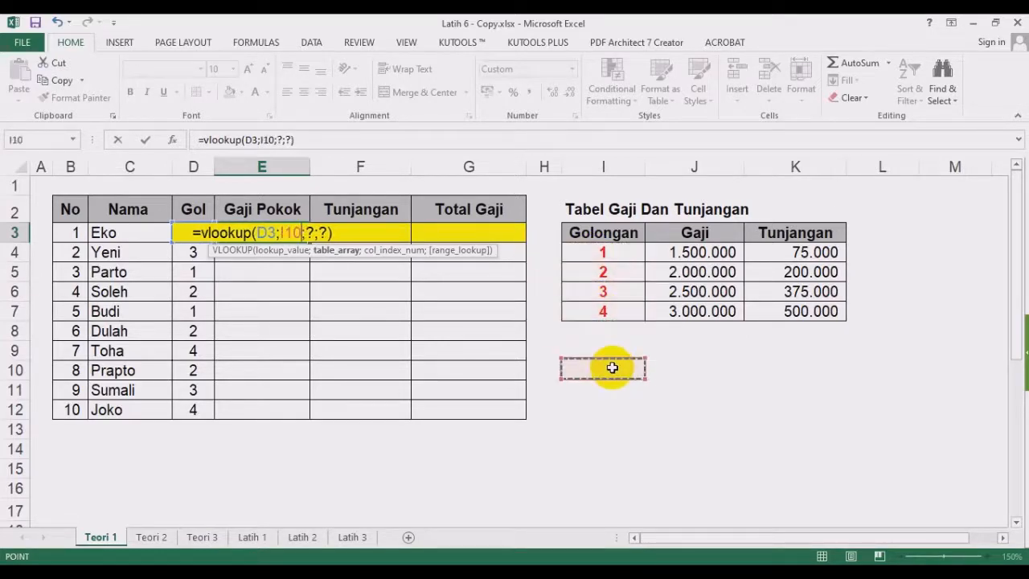
click(599, 252)
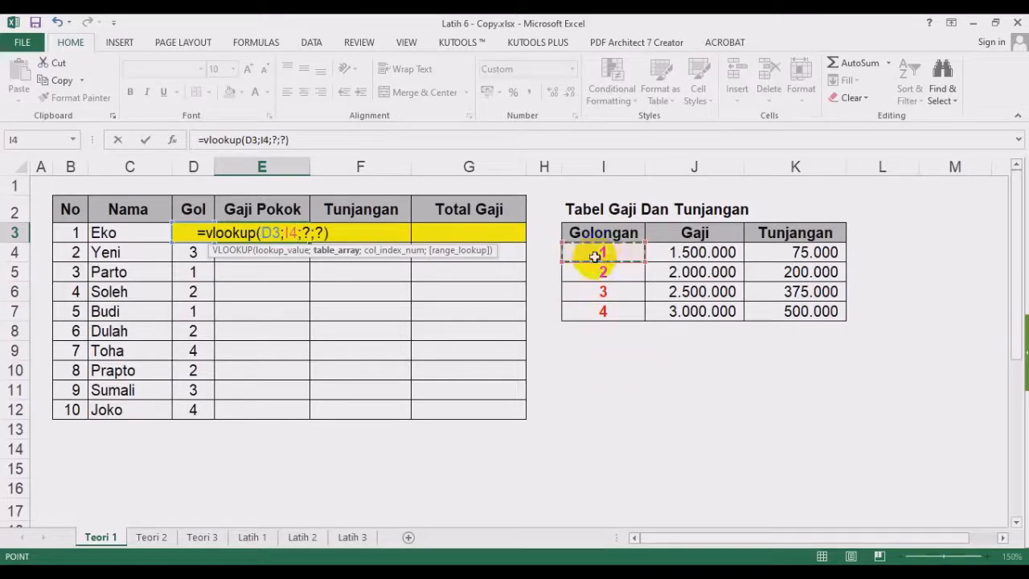
drag(593, 255, 599, 309)
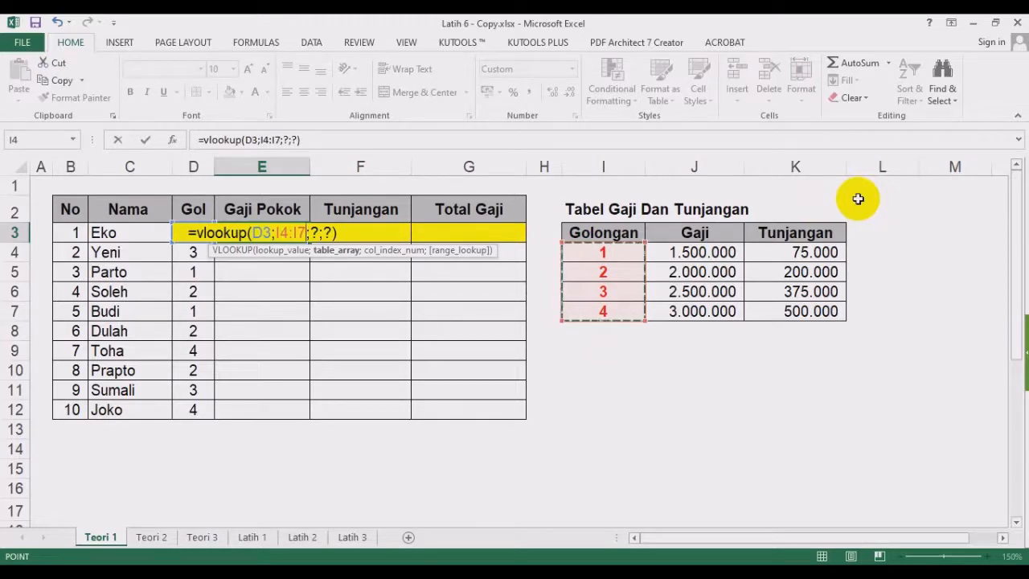
key(shift+Right)
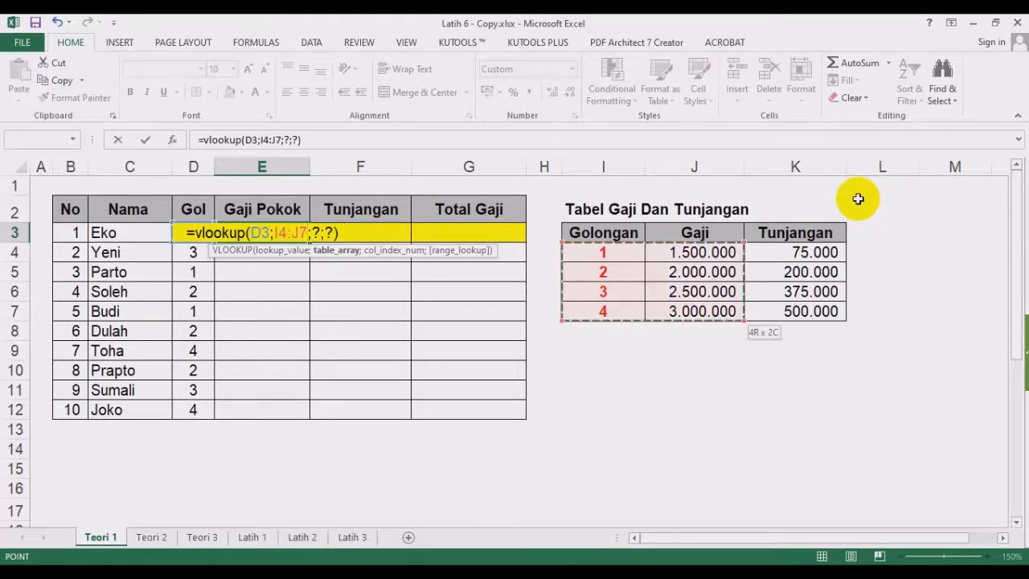
drag(608, 257, 689, 312)
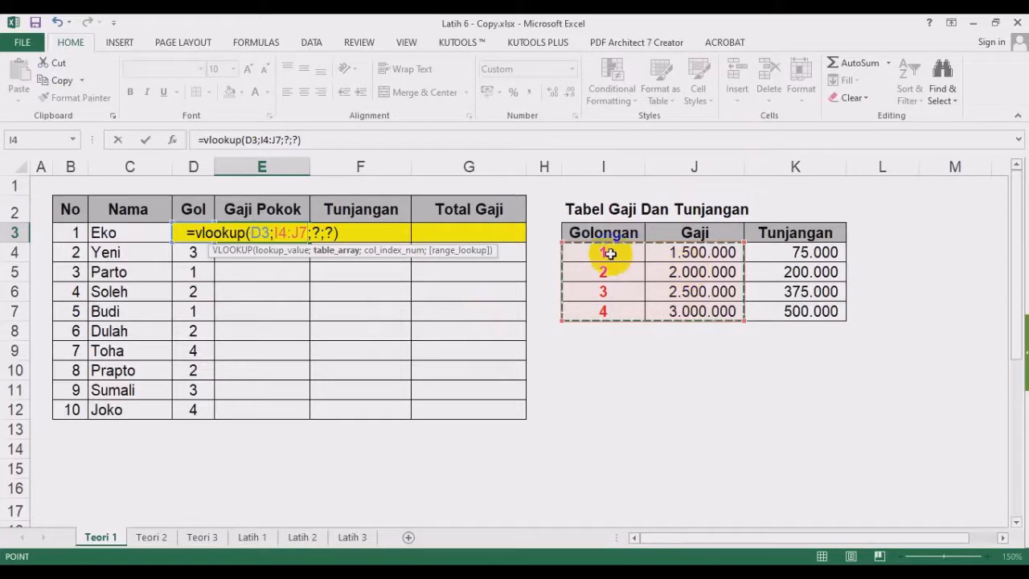
drag(608, 253, 675, 313)
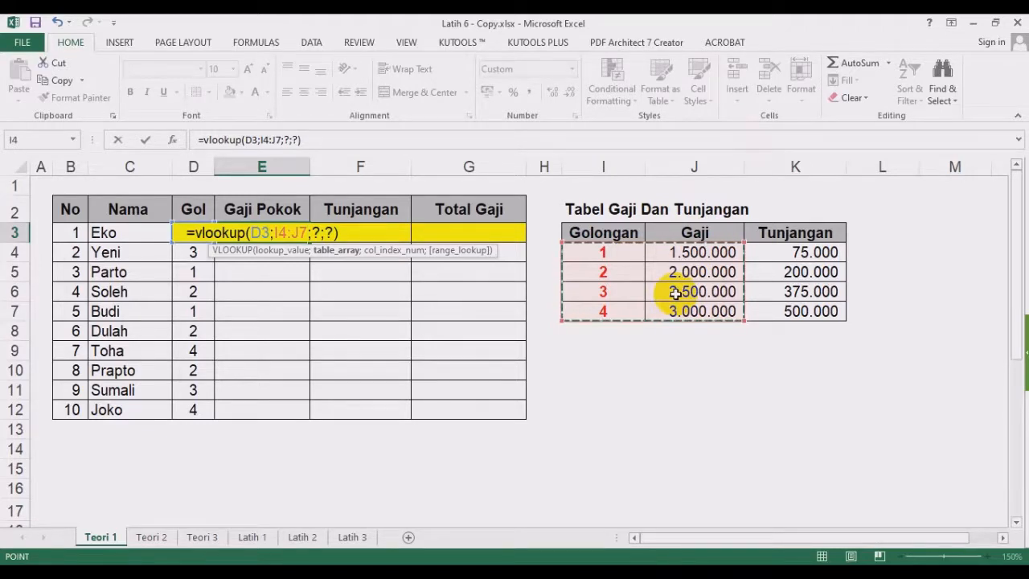
Extend the table array to include the Tunjangan column and make it the absolute reference $I$4:$K$7.
drag(609, 253, 794, 302)
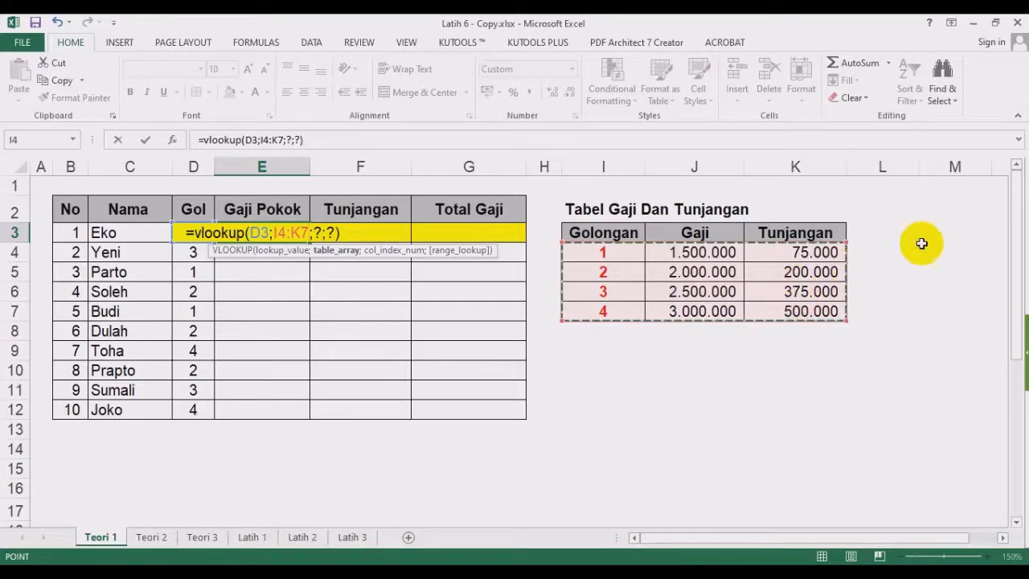
drag(611, 253, 787, 308)
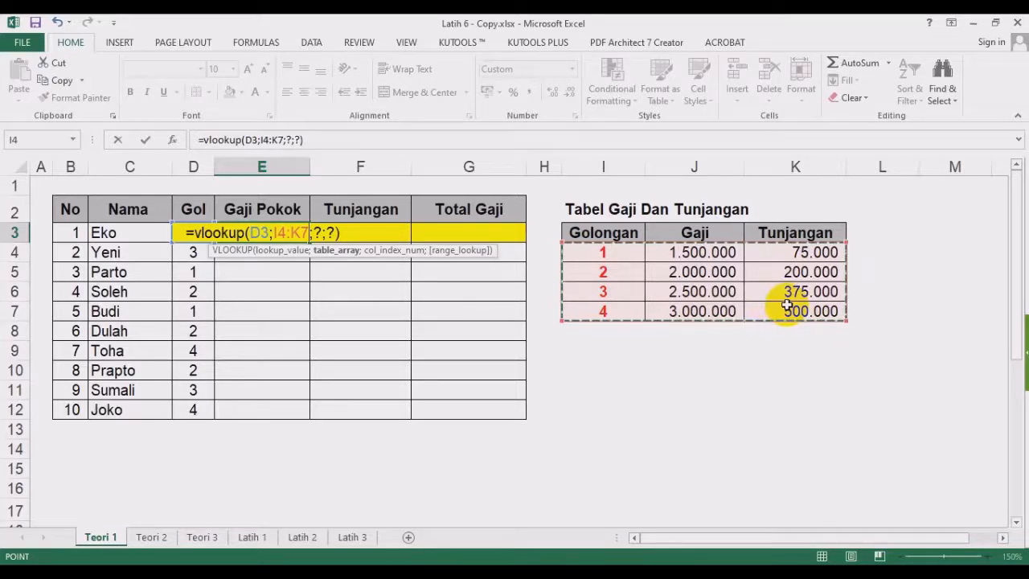
key(F4)
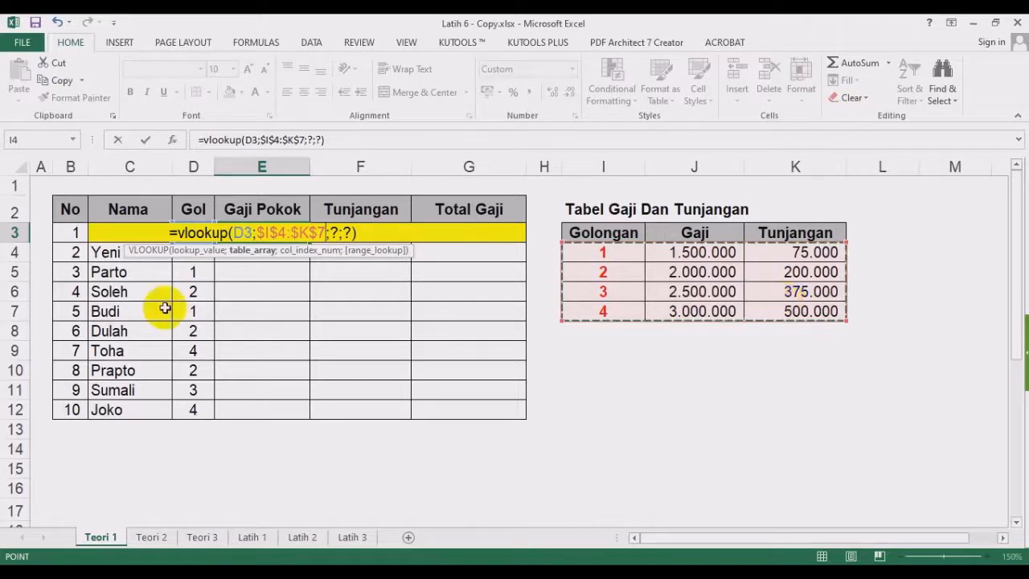
Replace the column index placeholder with 2 to return the Gaji column.
double_click(336, 232)
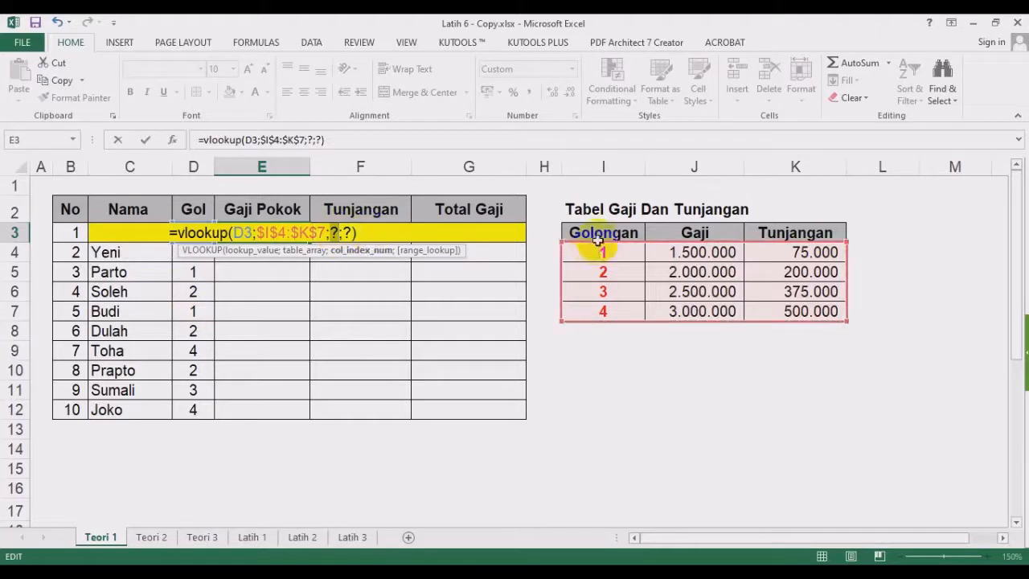
text(2)
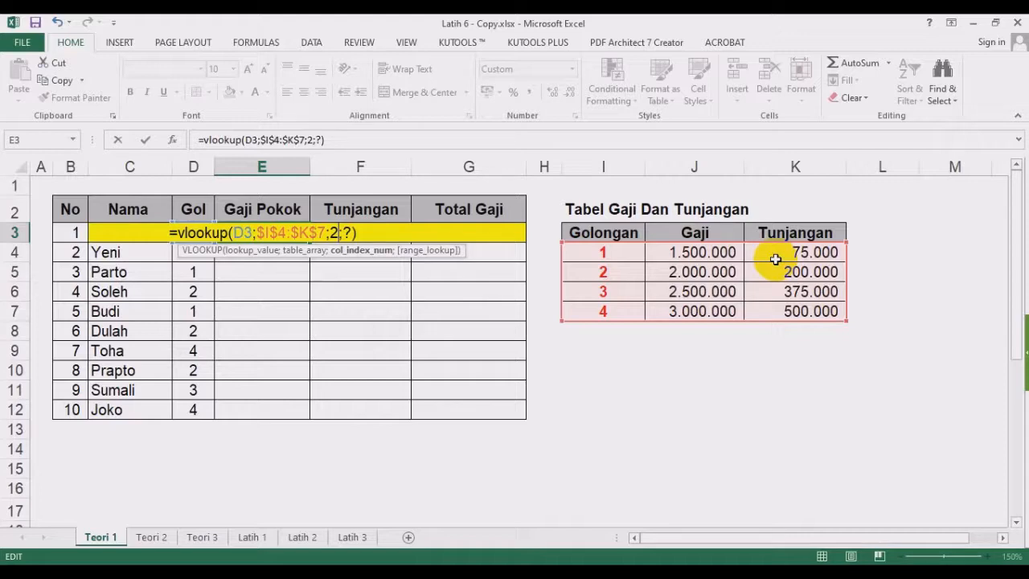
key(shift+Left)
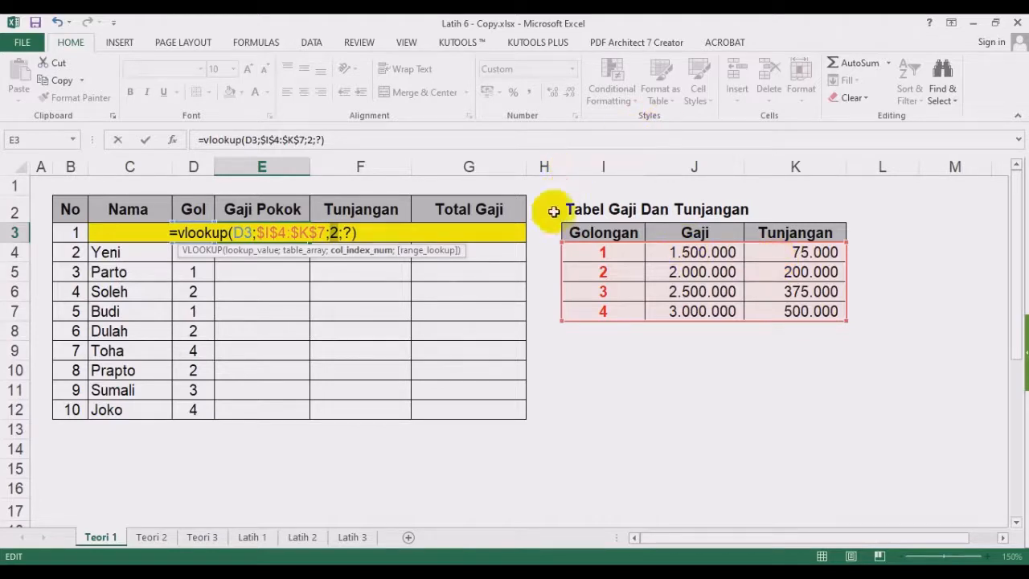
Replace the range lookup placeholder with false for an exact match and complete the E3 formula.
click(350, 232)
double_click(350, 232)
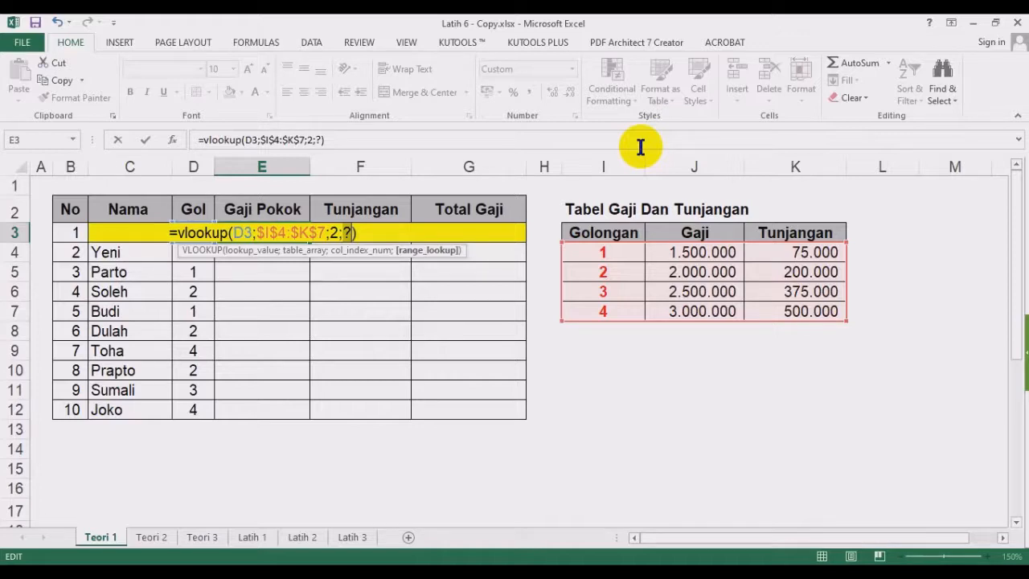
key(BackSpace)
text(false)
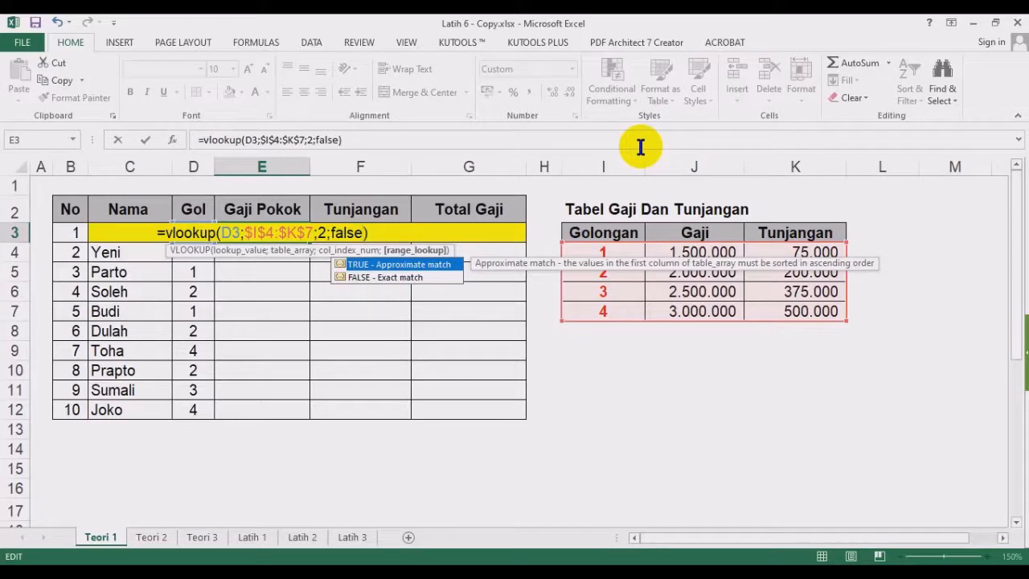
key(Return)
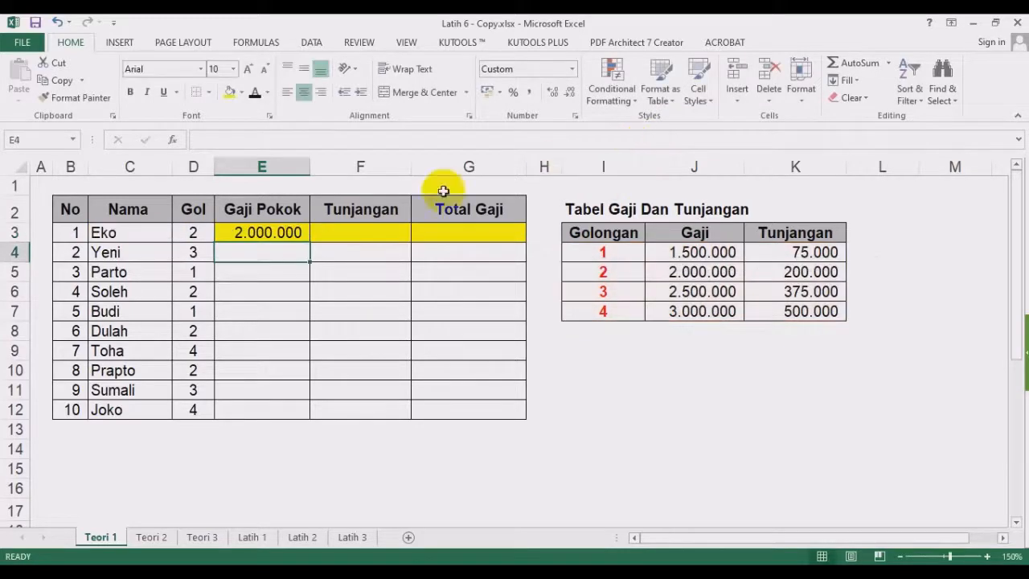
Fill the Gaji Pokok formula from E3 down to E12 and select E3 again.
click(290, 233)
double_click(309, 242)
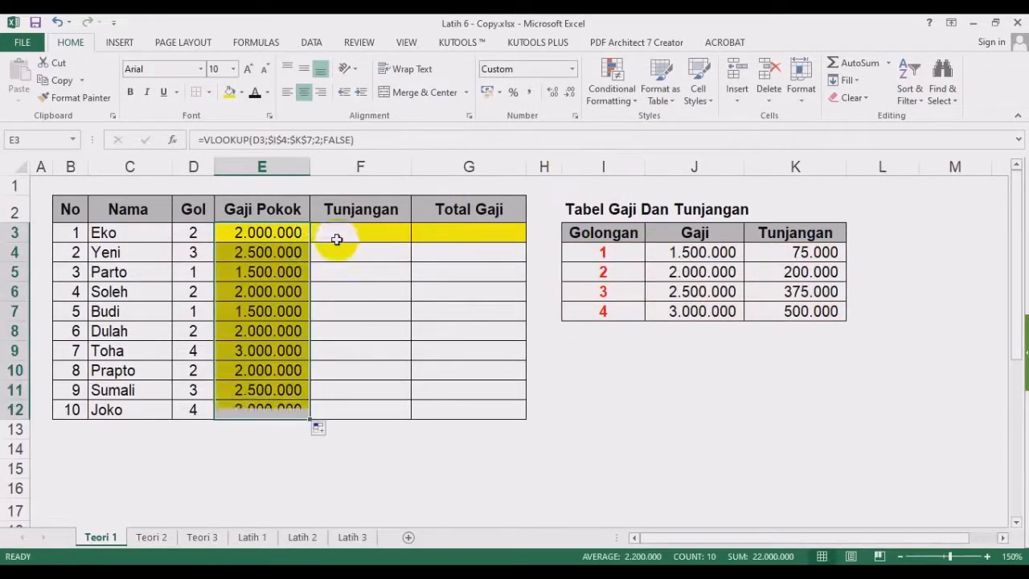
click(290, 233)
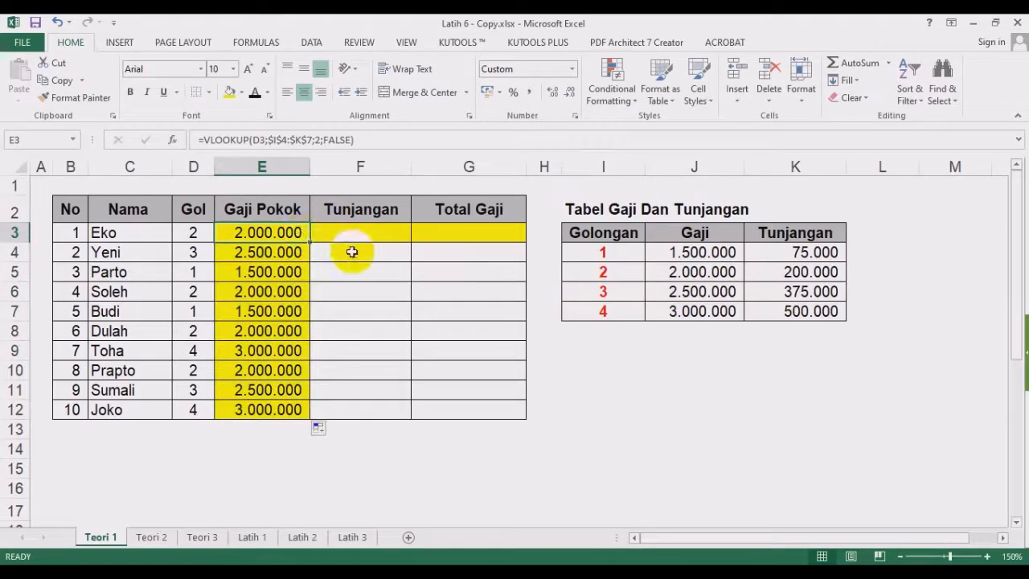
Enter the label Gaji Pokok in B14 below the employee table.
drag(580, 254, 719, 310)
click(287, 233)
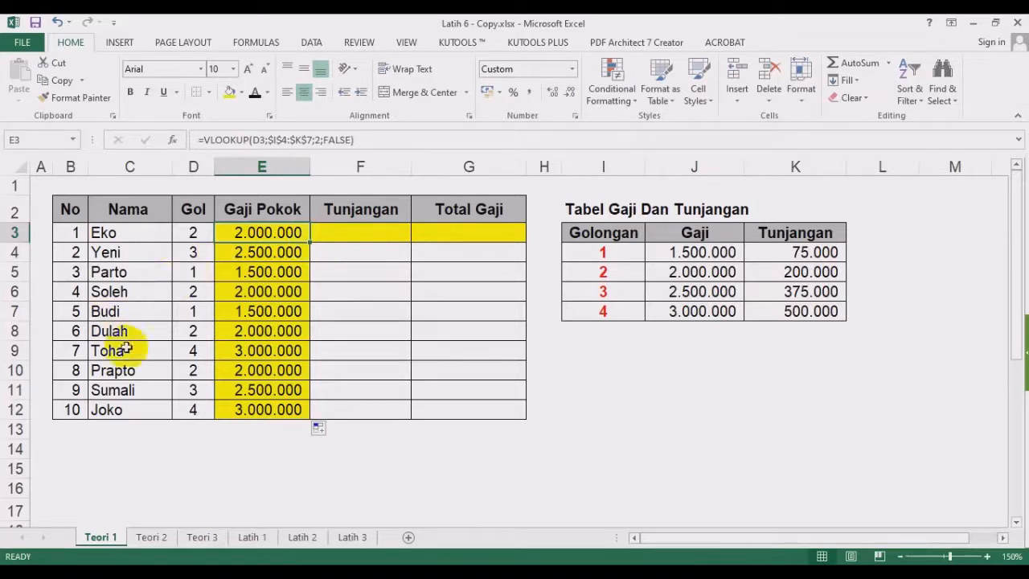
click(123, 464)
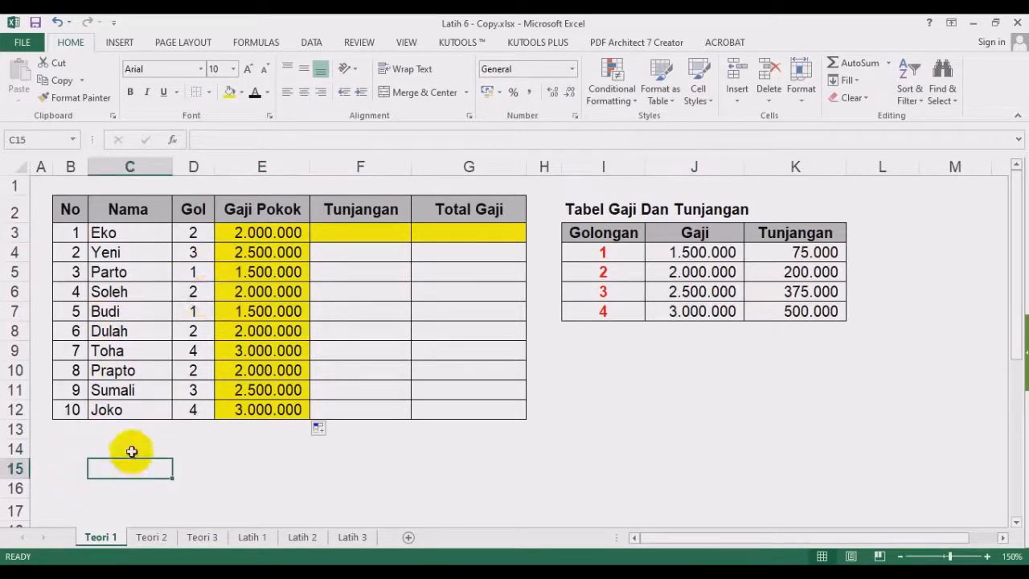
click(134, 449)
click(81, 443)
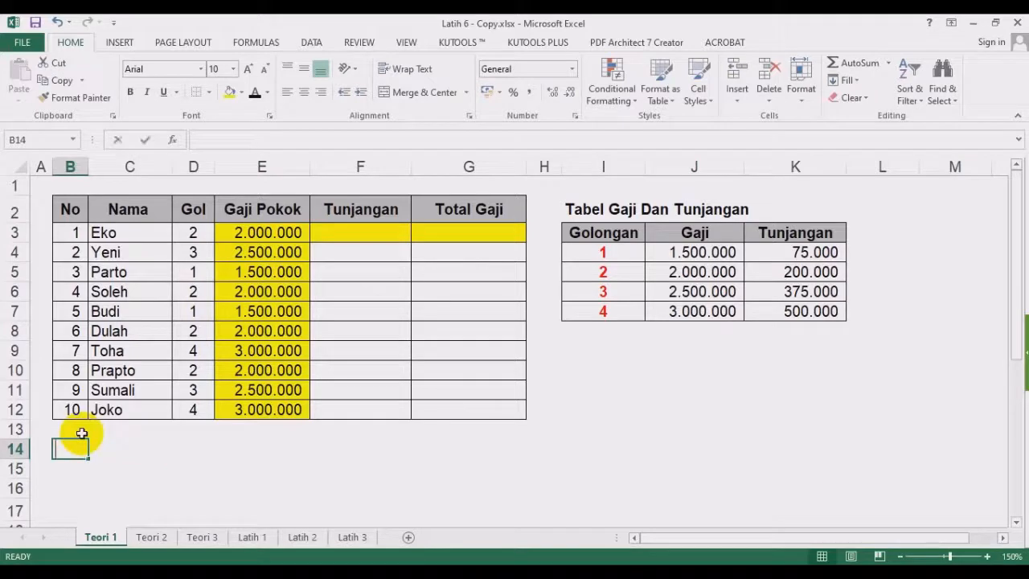
text(Gaji Pokok)
key(Return)
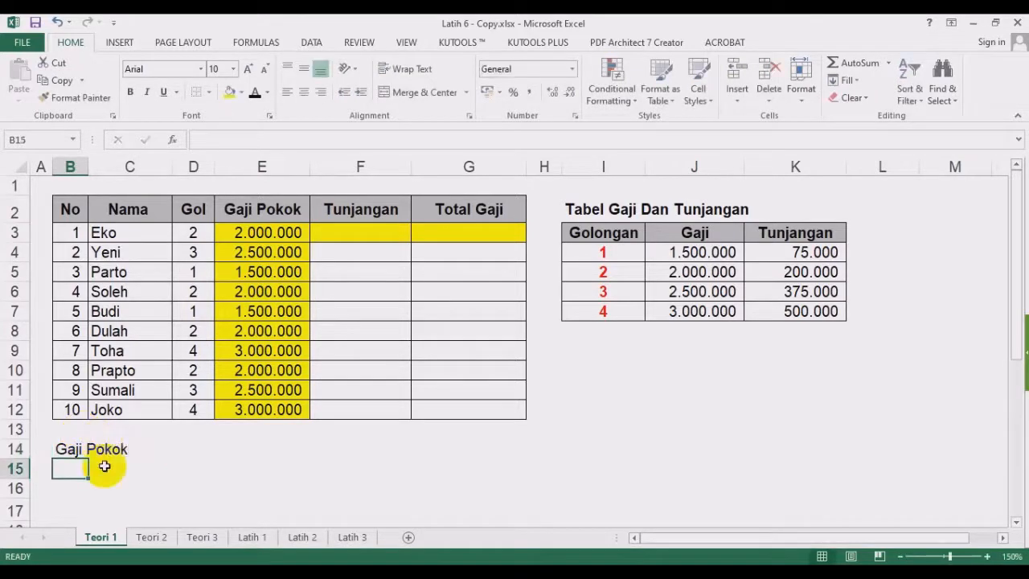
Copy the VLOOKUP formula from E3 into D14 as plain text, preceded by an apostrophe.
click(283, 239)
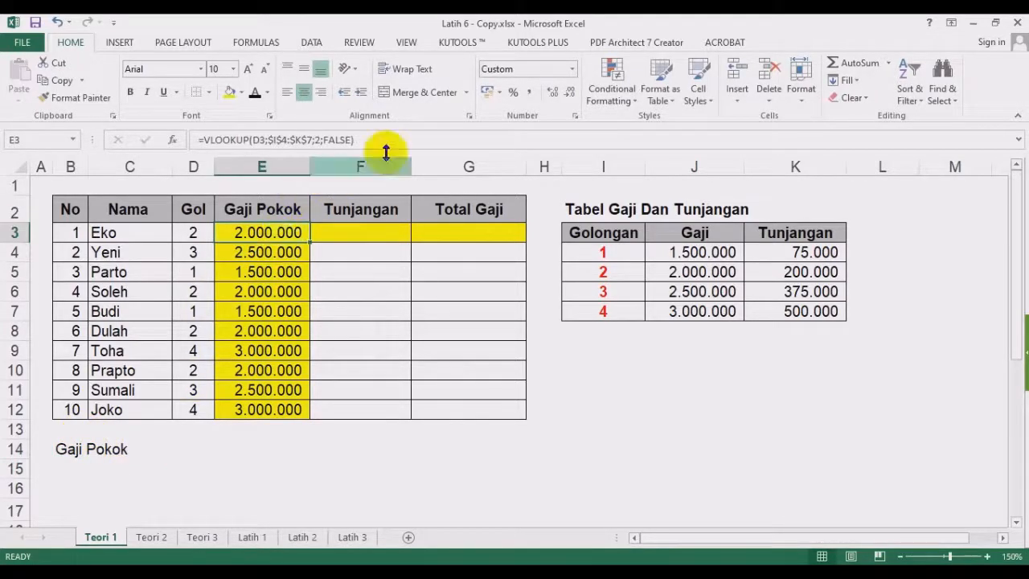
drag(353, 141, 169, 143)
key(ctrl+c)
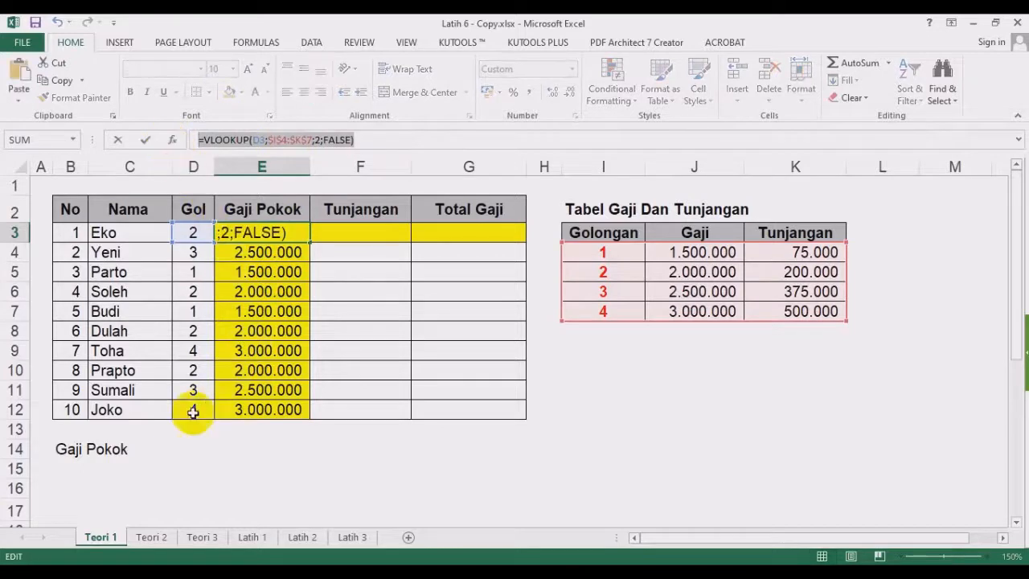
key(Escape)
click(190, 447)
double_click(189, 447)
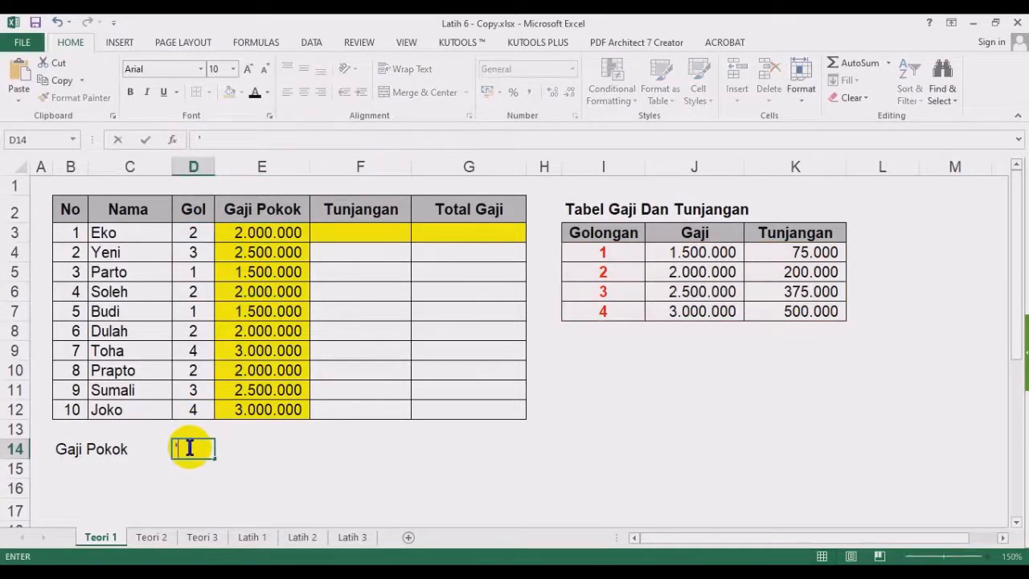
key(ctrl+v)
key(Return)
Format the formula text in D14 as bold with a red font color.
click(195, 450)
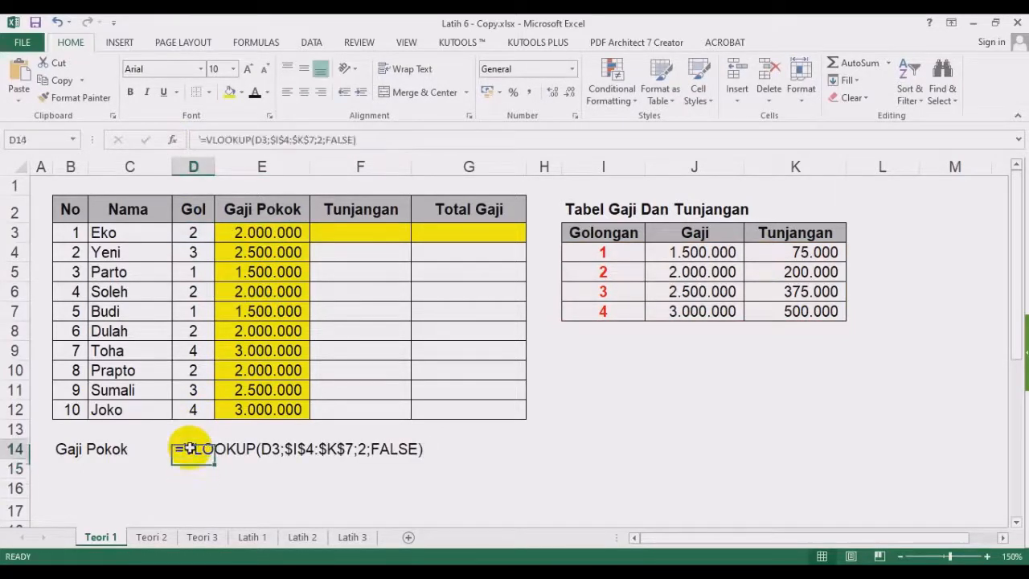
click(267, 93)
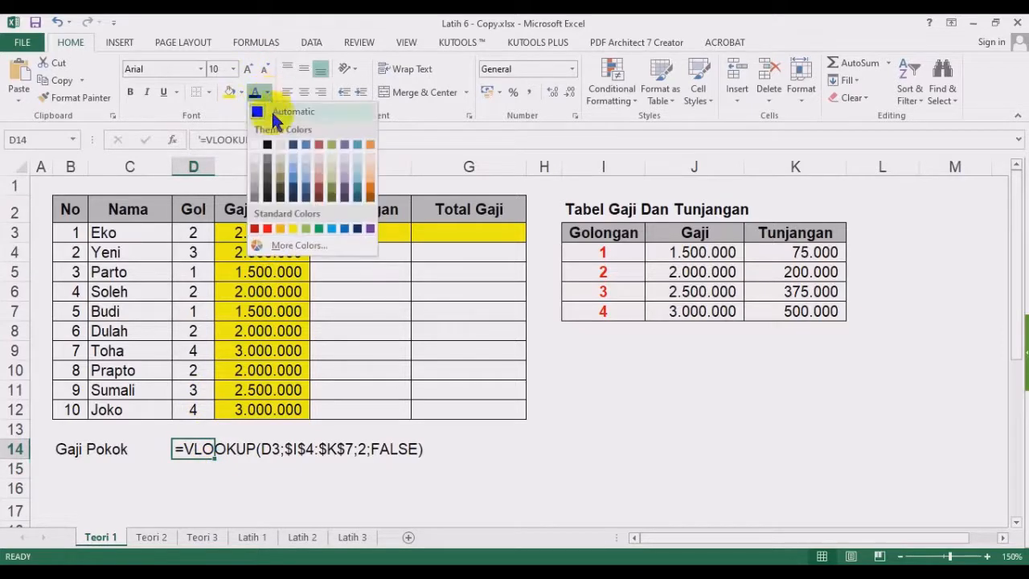
click(275, 233)
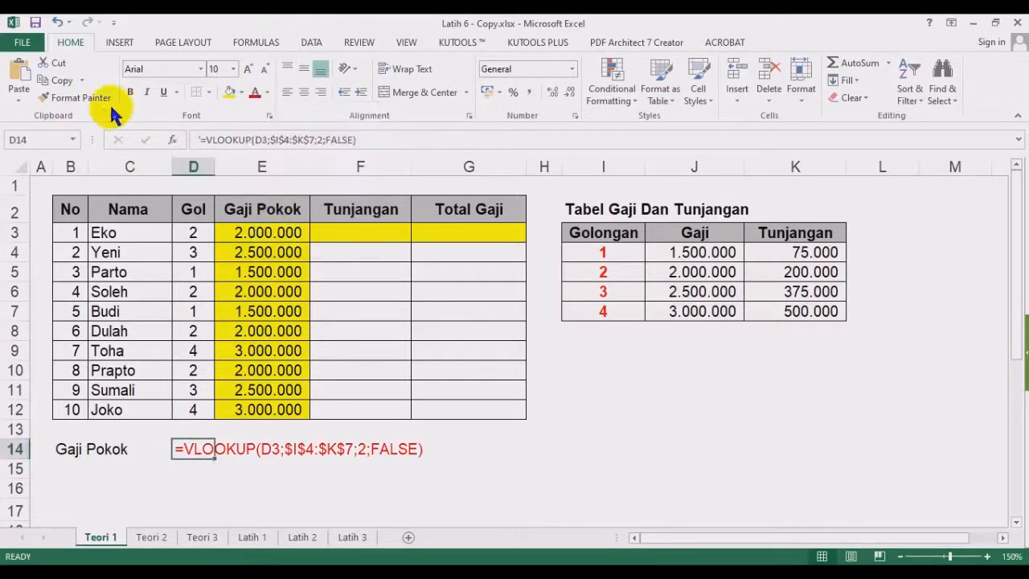
click(130, 92)
click(679, 410)
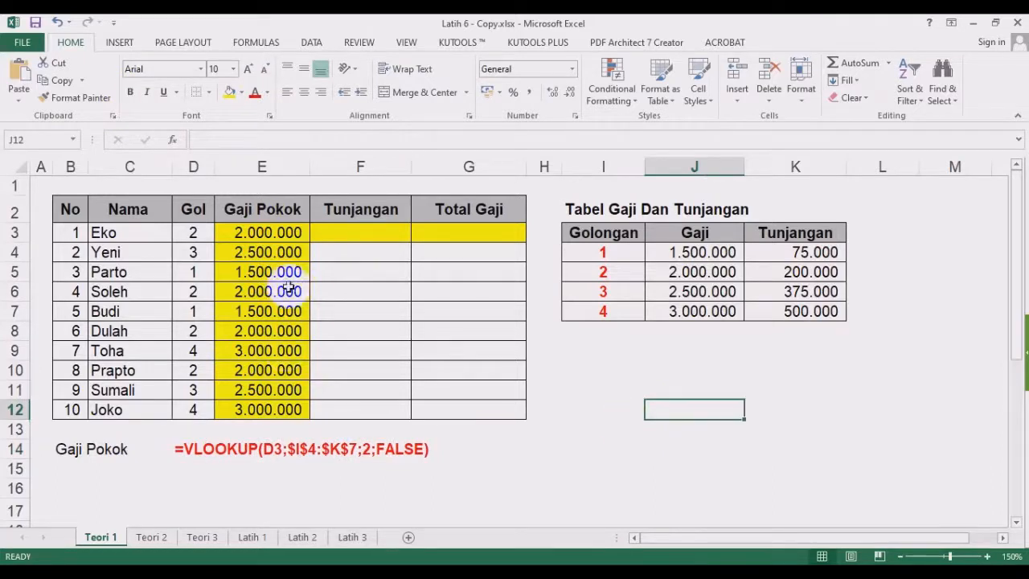
Compare the Gol codes in D3:D12 with the Golongan keys in I4:I7 of the reference table.
click(184, 444)
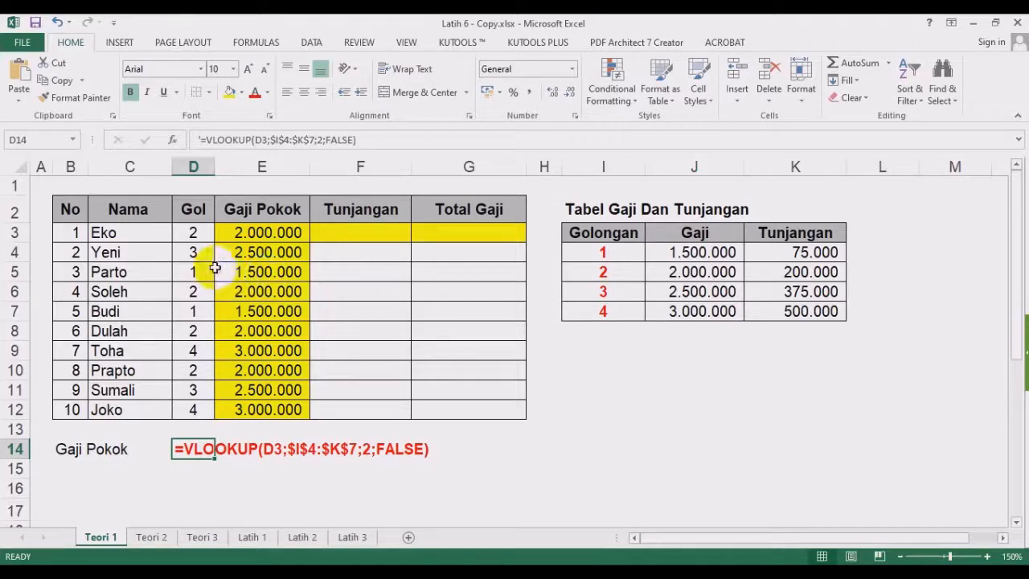
click(616, 367)
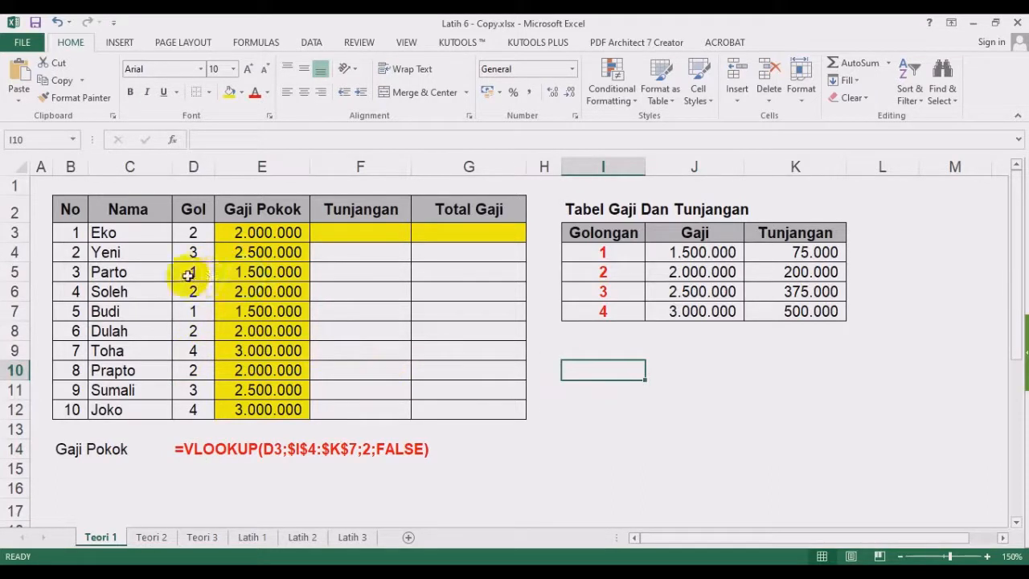
drag(192, 235, 193, 397)
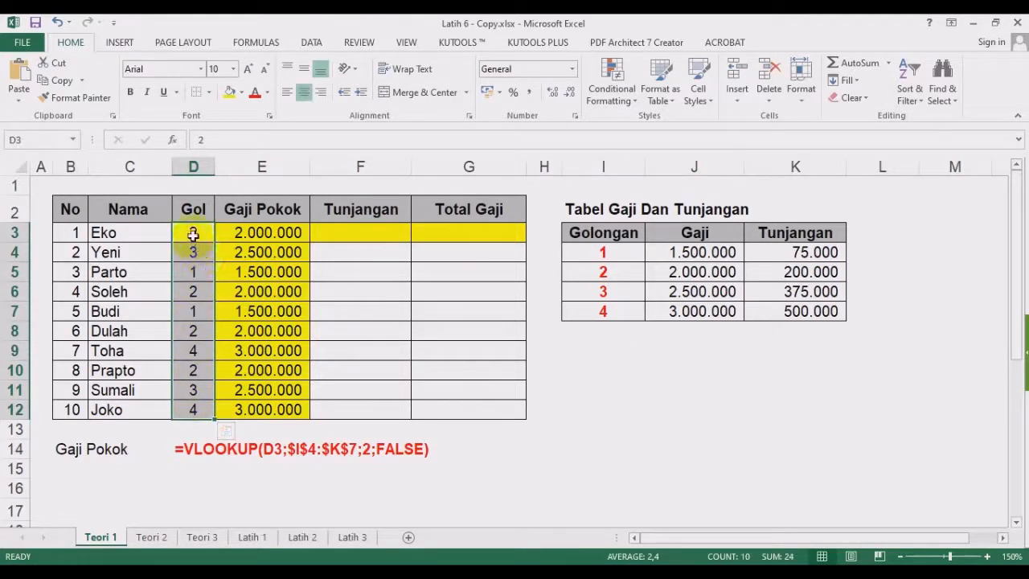
drag(195, 235, 184, 406)
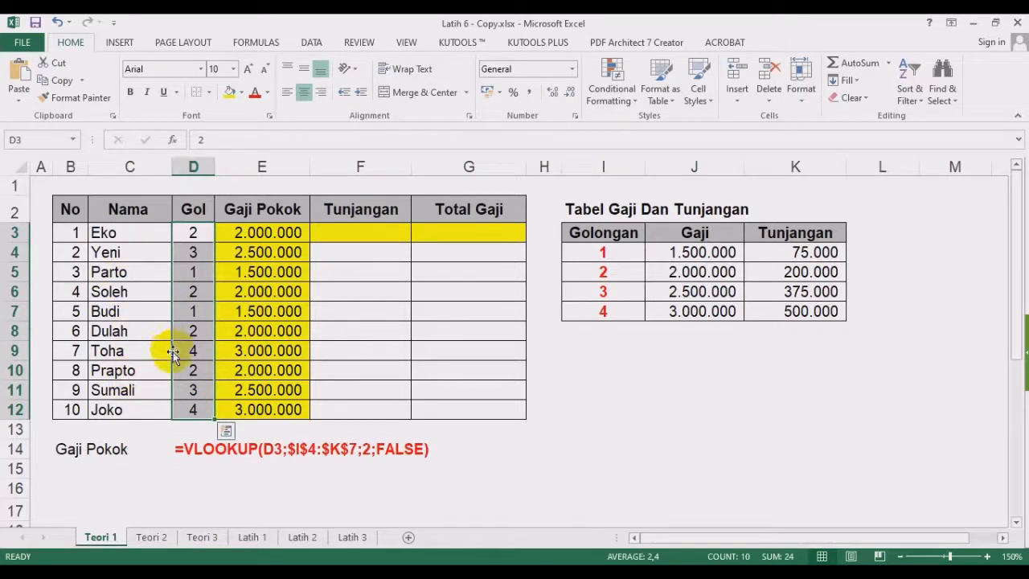
click(198, 238)
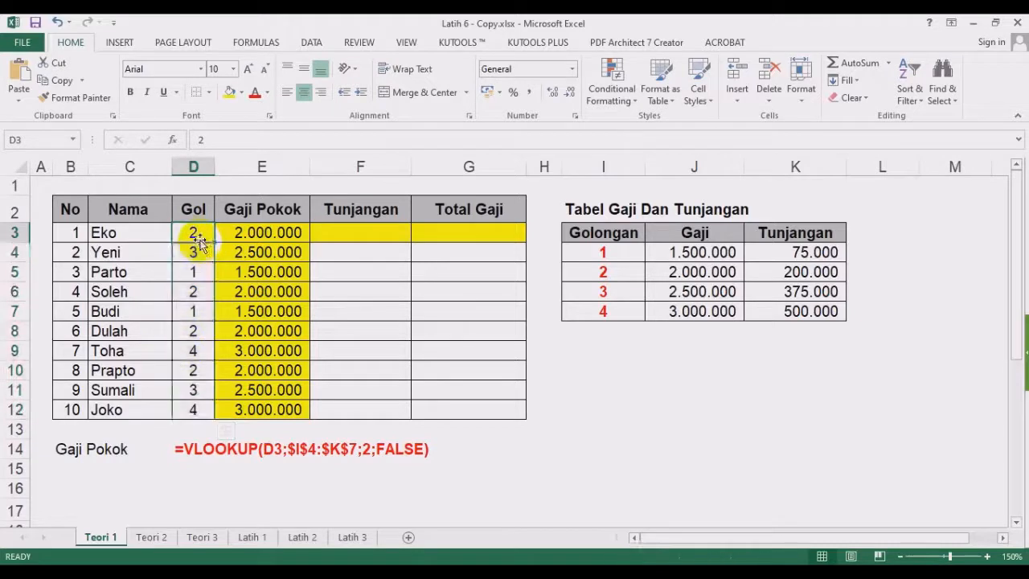
click(192, 252)
click(192, 351)
click(191, 390)
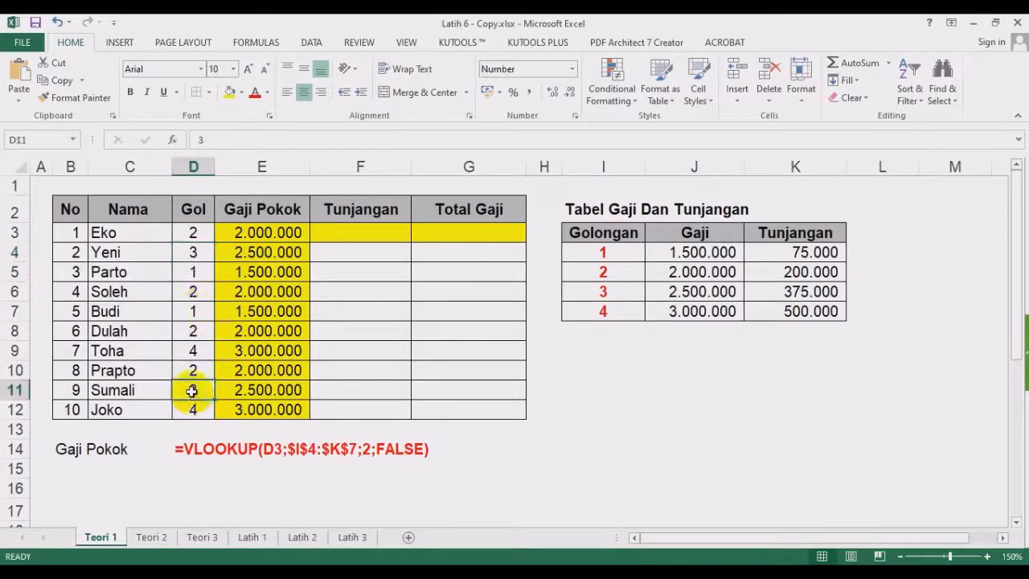
click(600, 253)
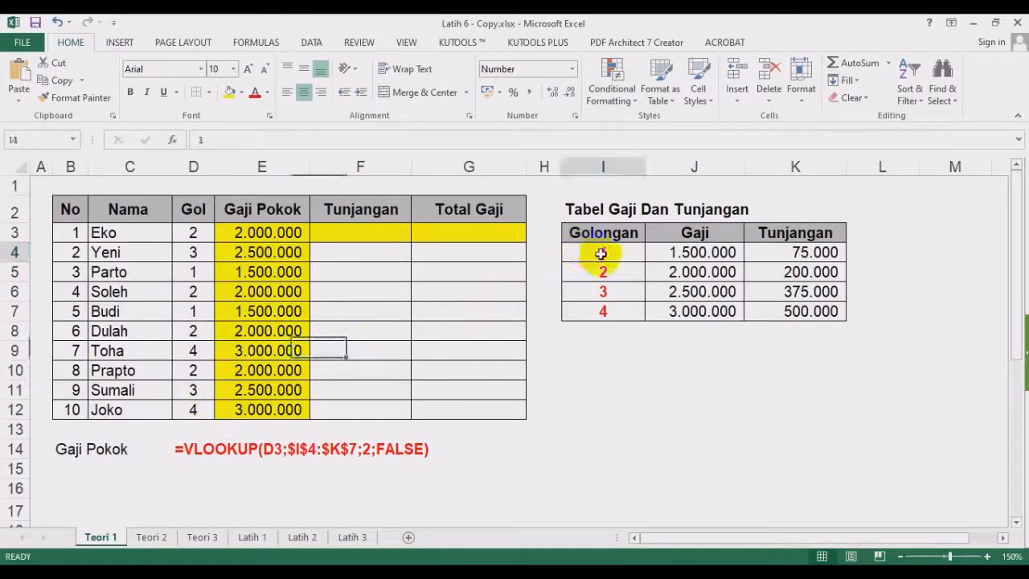
drag(600, 254, 602, 309)
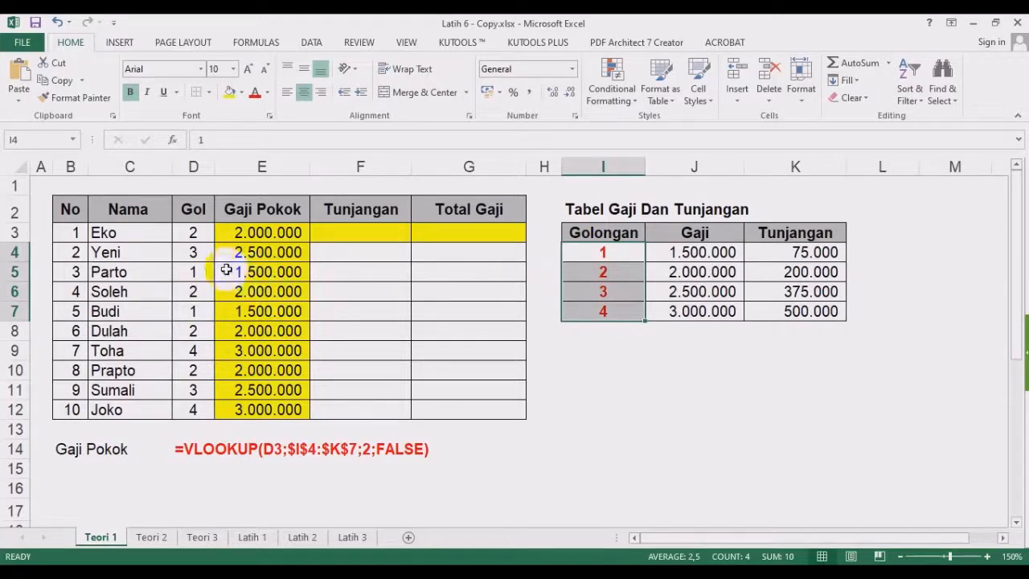
click(137, 234)
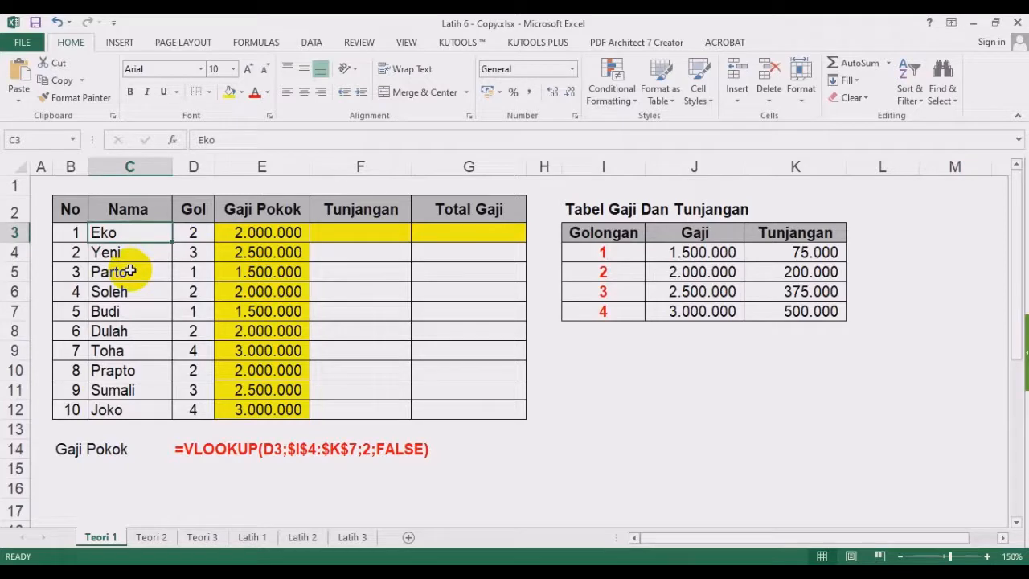
drag(204, 236, 193, 387)
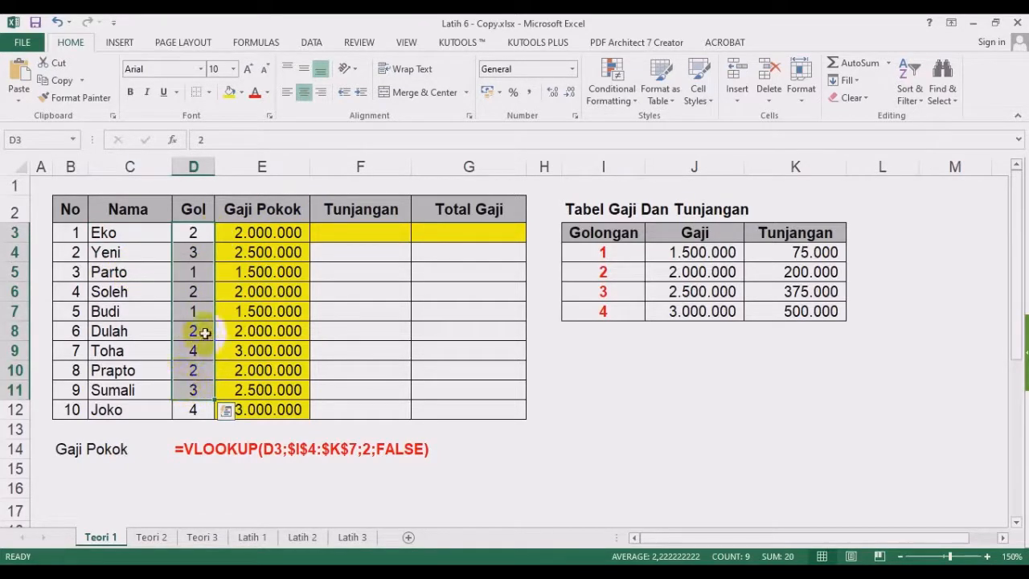
drag(195, 232, 185, 408)
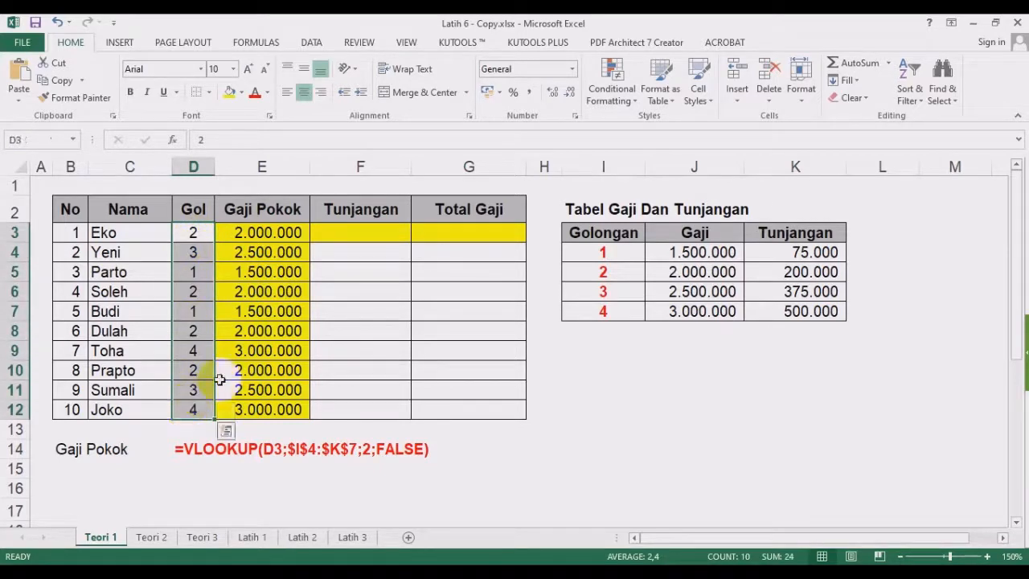
click(612, 256)
drag(612, 256, 602, 305)
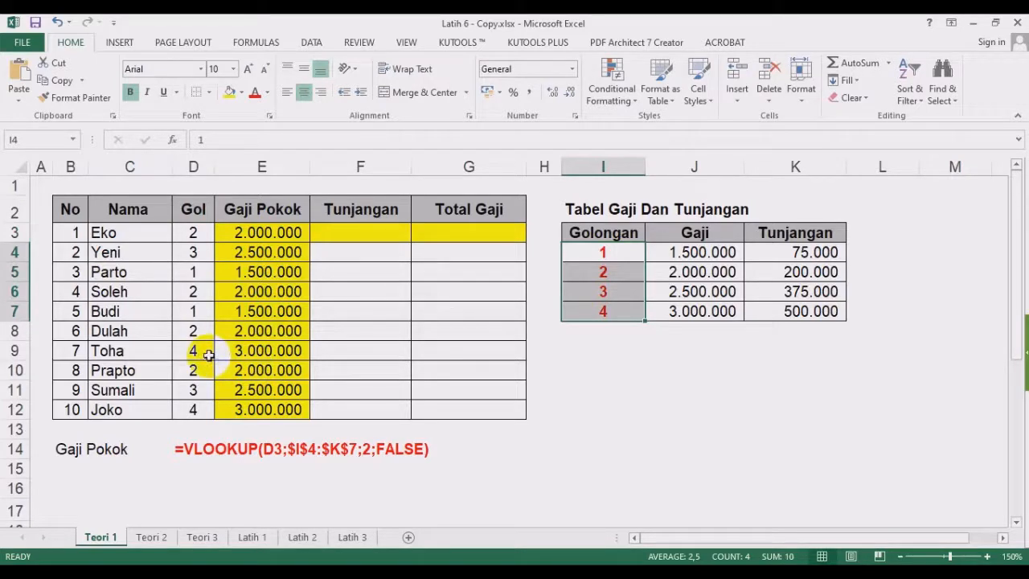
Examine how the Gol column and its header relate to the full Tabel Gaji Dan Tunjangan in I3:K7.
click(378, 313)
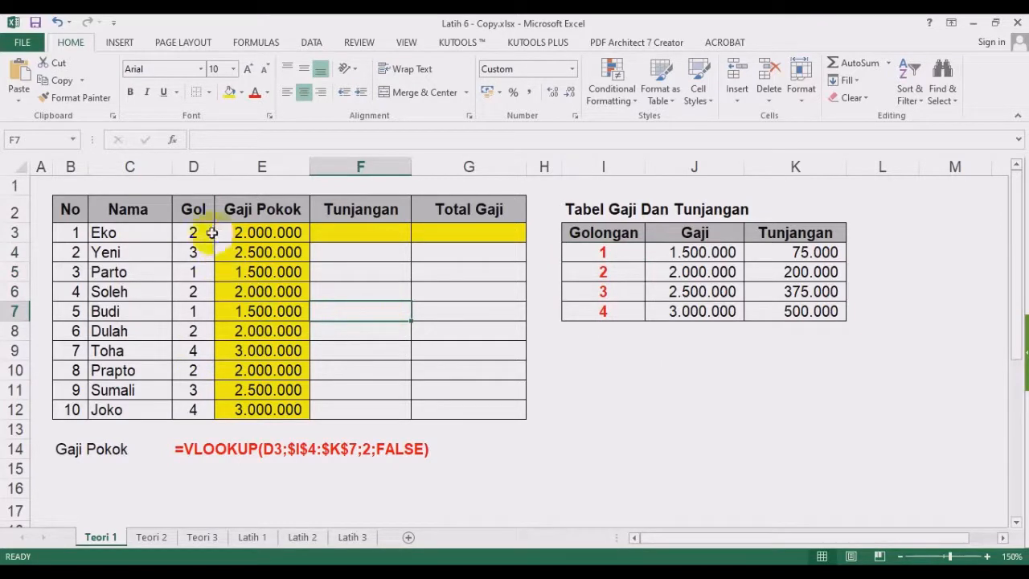
click(197, 210)
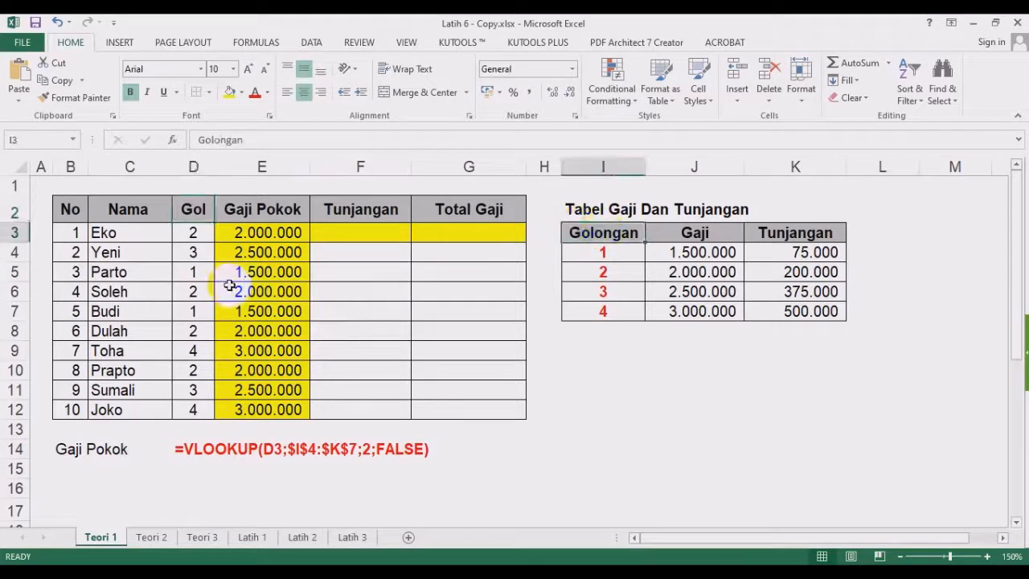
click(601, 234)
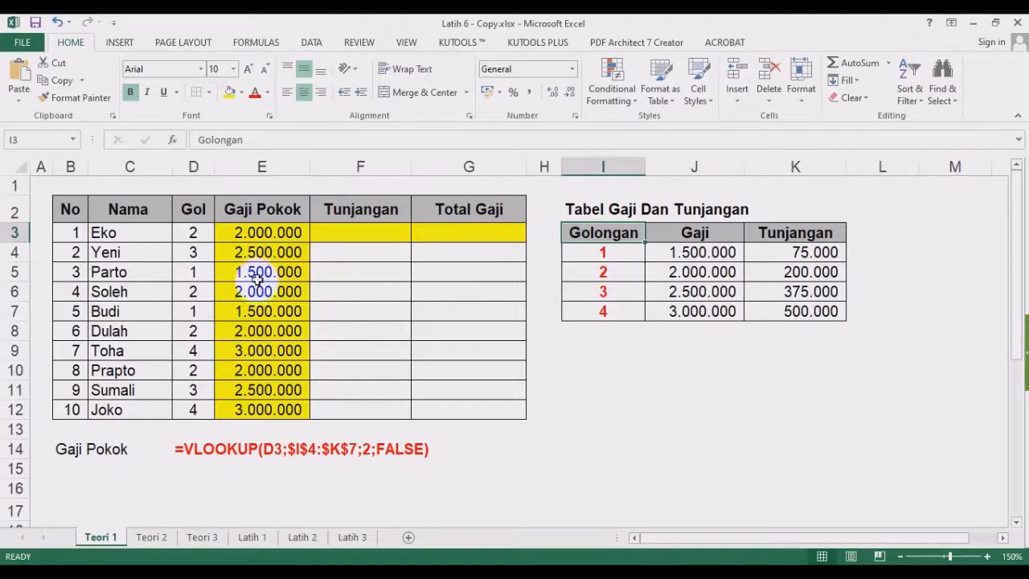
drag(192, 211, 196, 404)
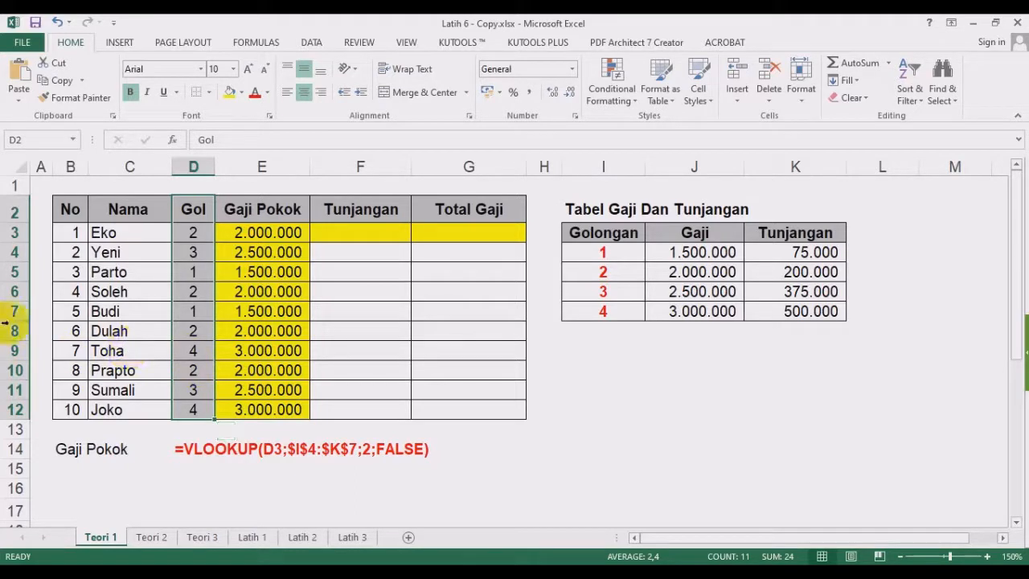
click(200, 236)
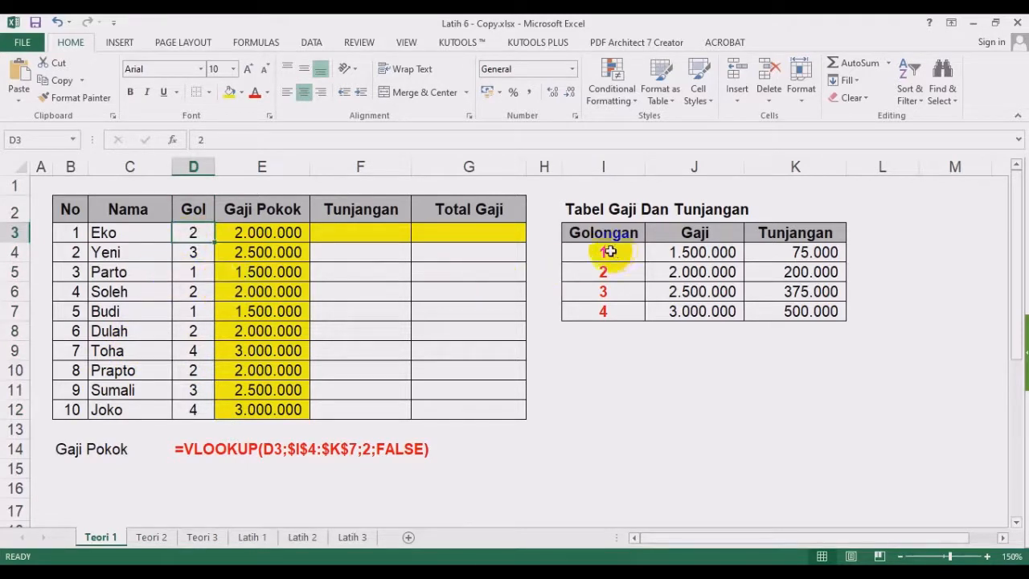
drag(605, 235, 747, 311)
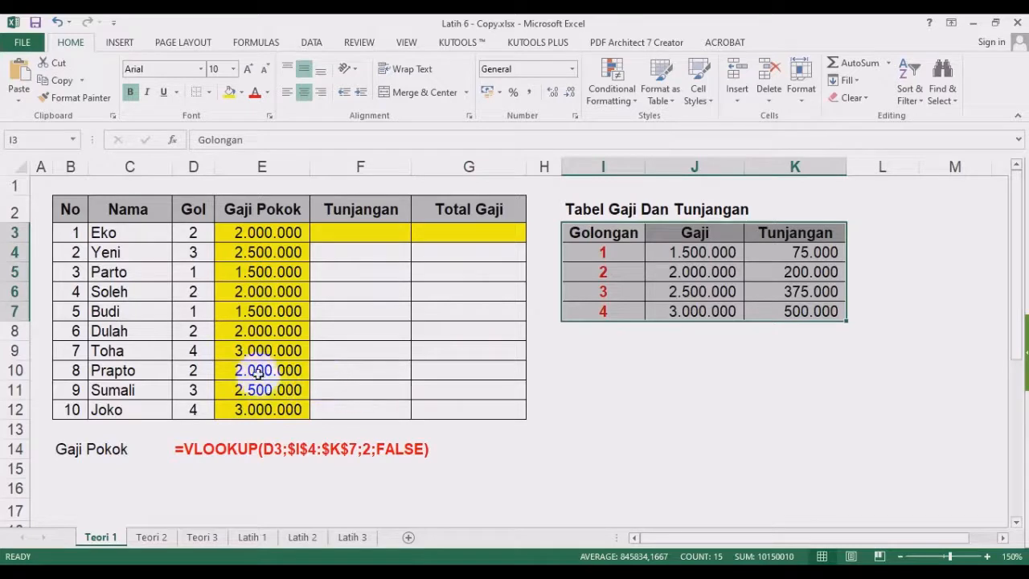
drag(195, 233, 198, 351)
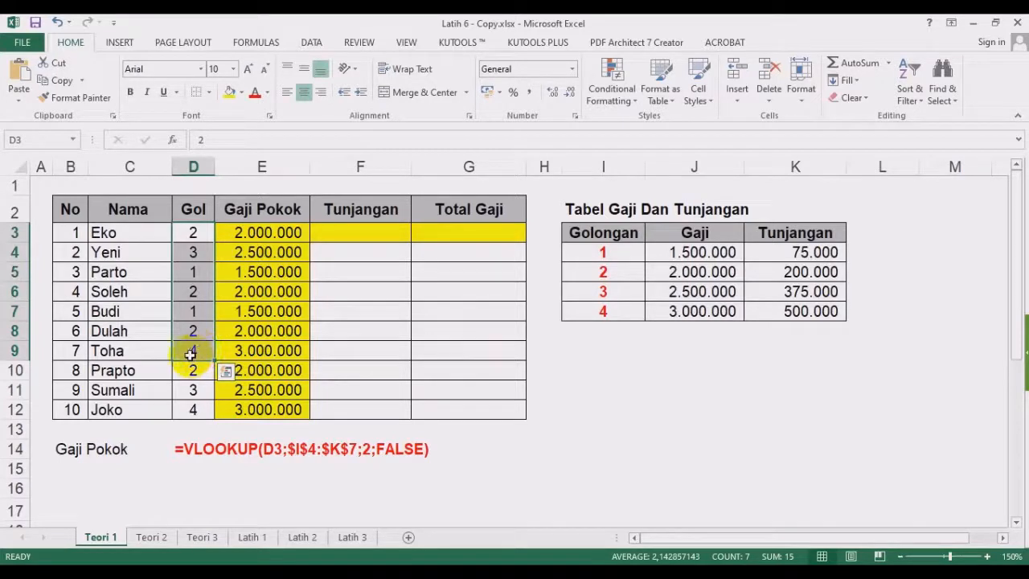
click(442, 331)
drag(193, 232, 201, 356)
drag(360, 253, 360, 332)
drag(275, 232, 275, 363)
drag(193, 232, 209, 335)
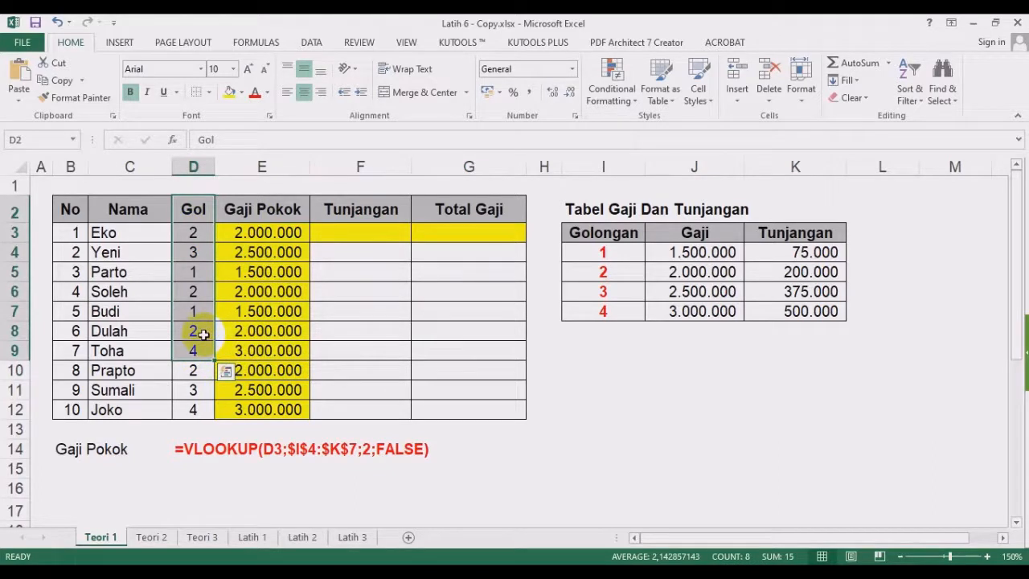
click(201, 272)
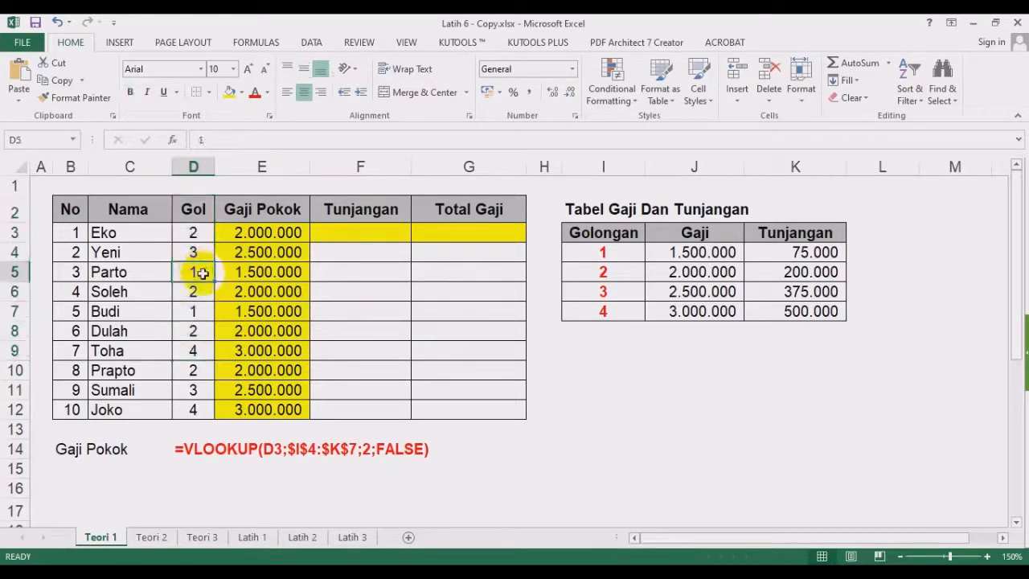
drag(193, 232, 191, 409)
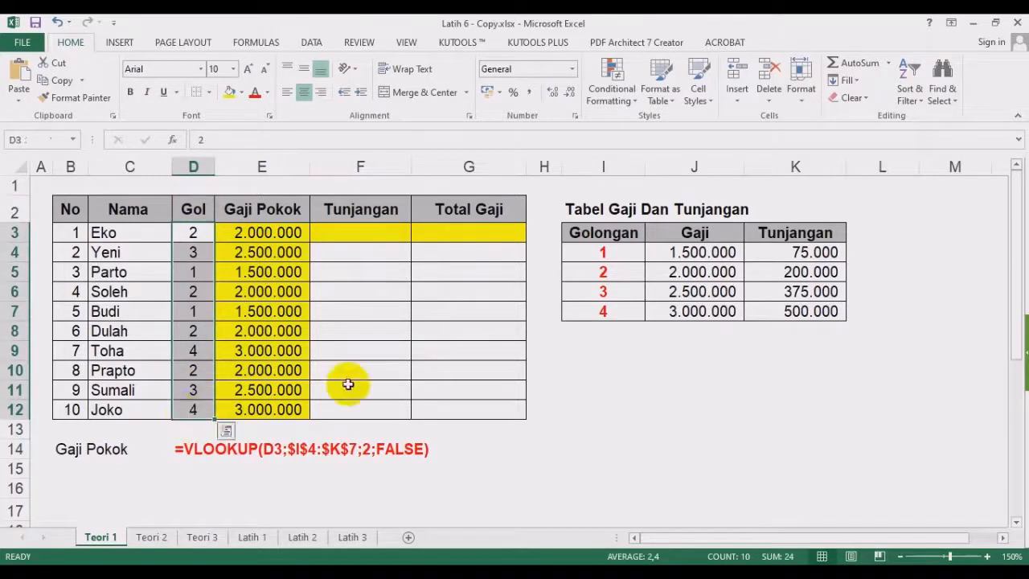
drag(616, 235, 764, 310)
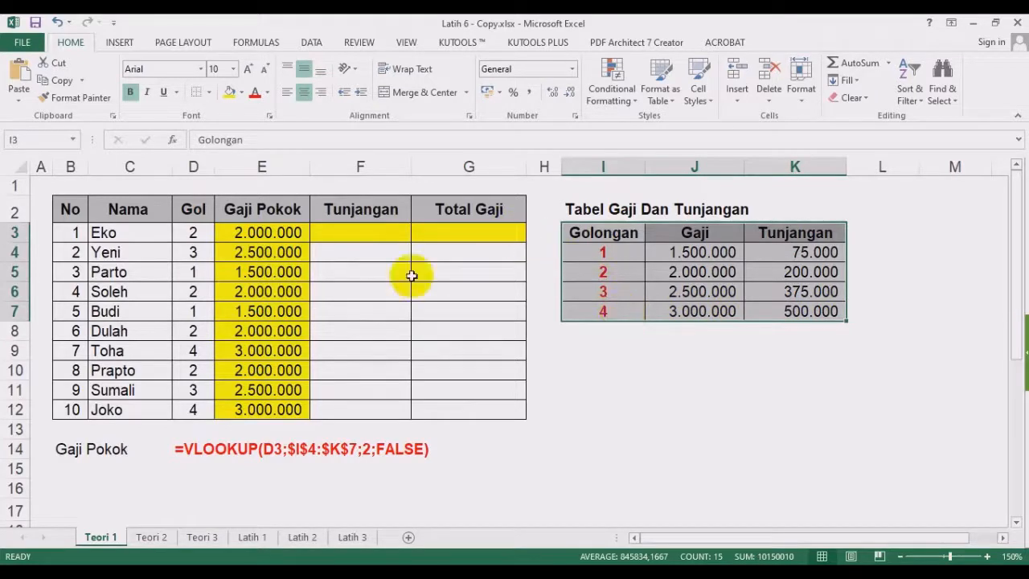
Set the Gol code in D7 to 5, a key missing from the Golongan column.
click(201, 311)
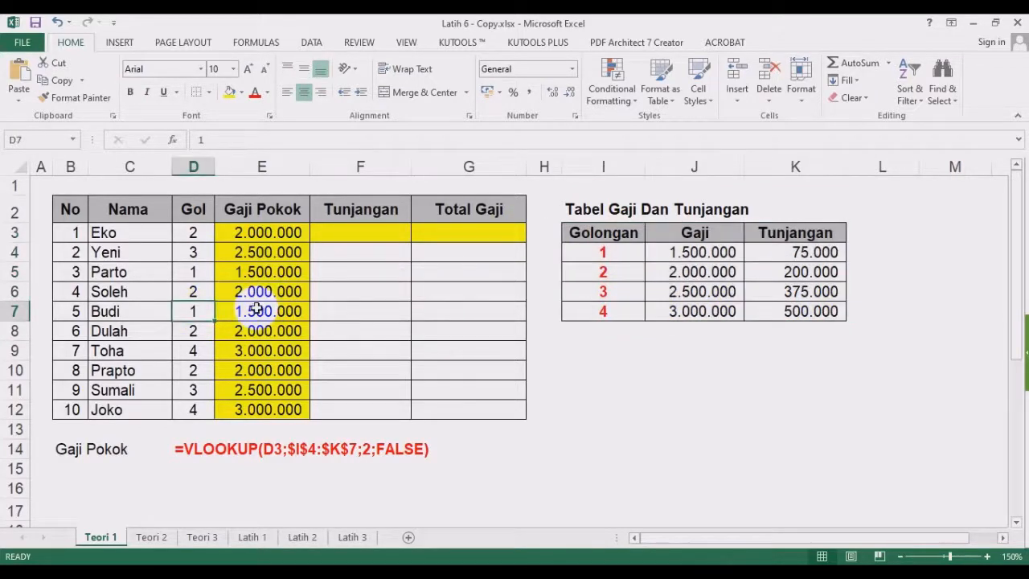
text(5)
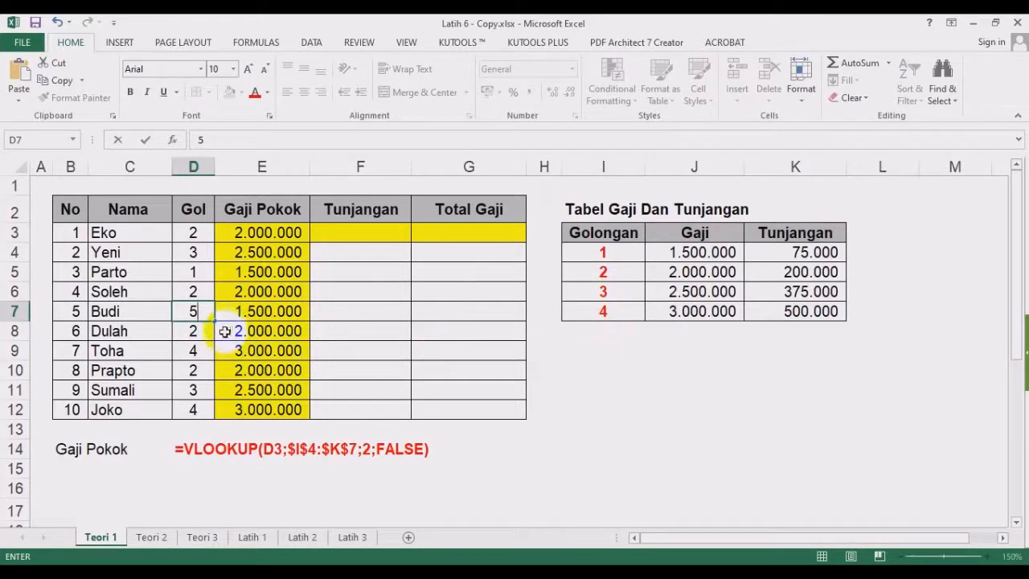
Enter 5 as the Gol value in D7 and inspect the resulting Gaji Pokok cell E7.
key(Return)
click(259, 312)
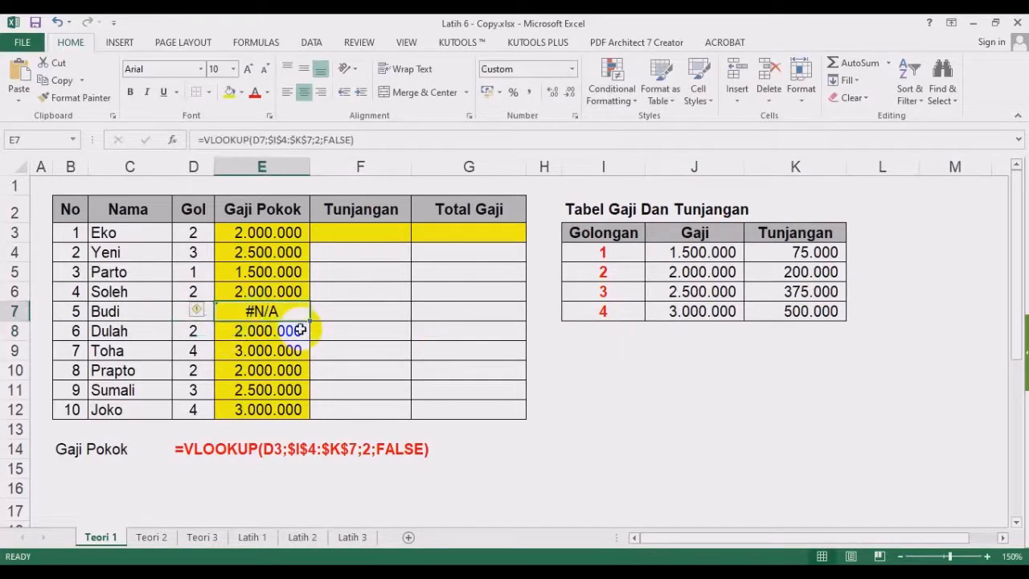
click(339, 388)
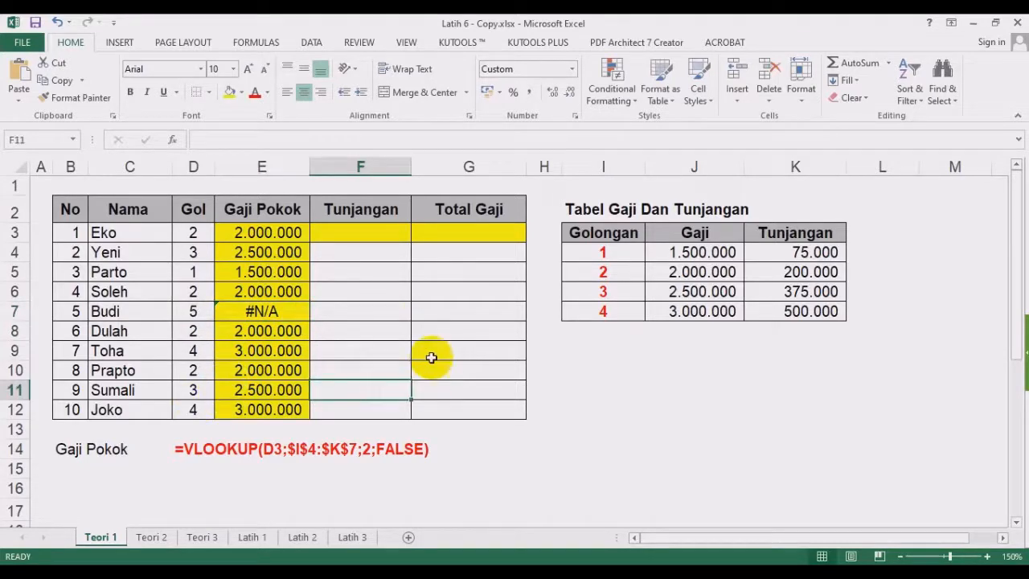
click(291, 313)
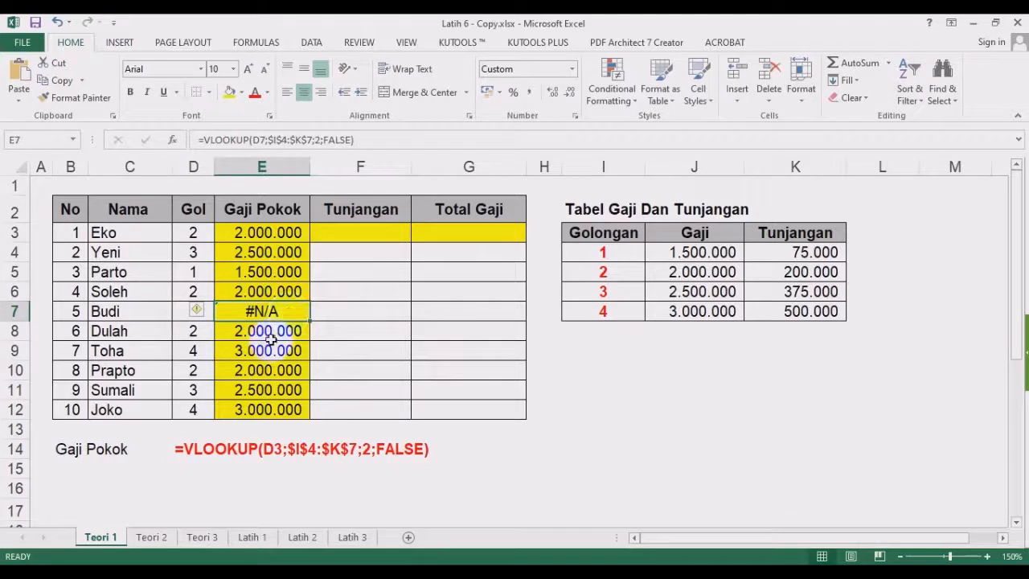
click(717, 425)
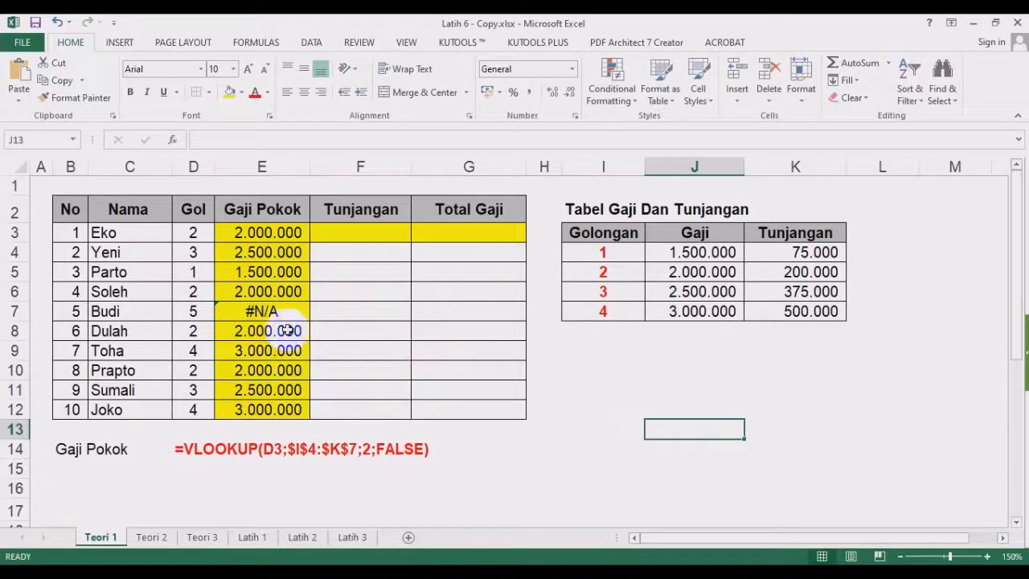
Examine the Gaji Pokok formulas in column E and compare the Gol codes with the Tabel Gaji Dan Tunjangan lookup table.
drag(279, 232, 295, 292)
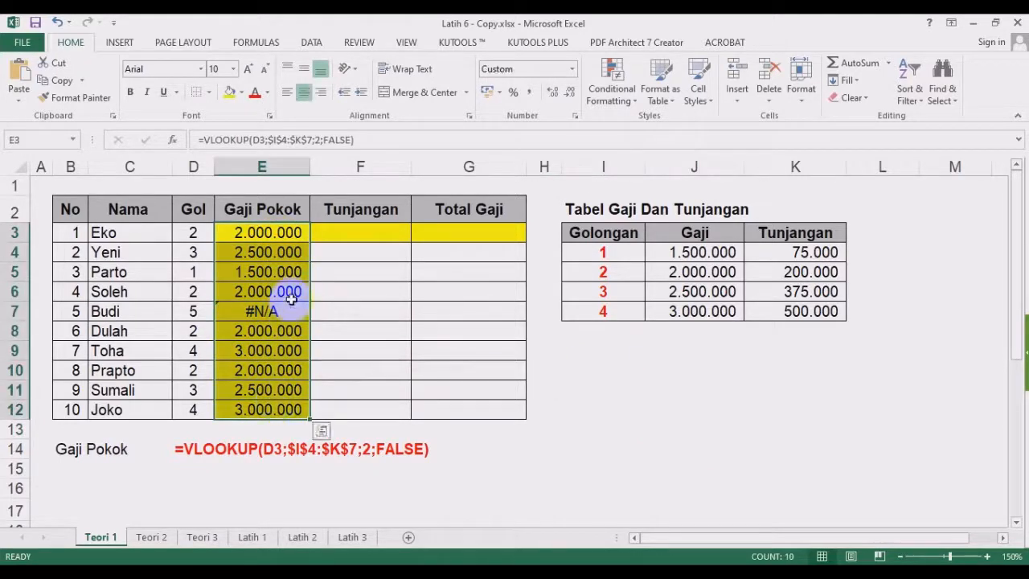
click(291, 313)
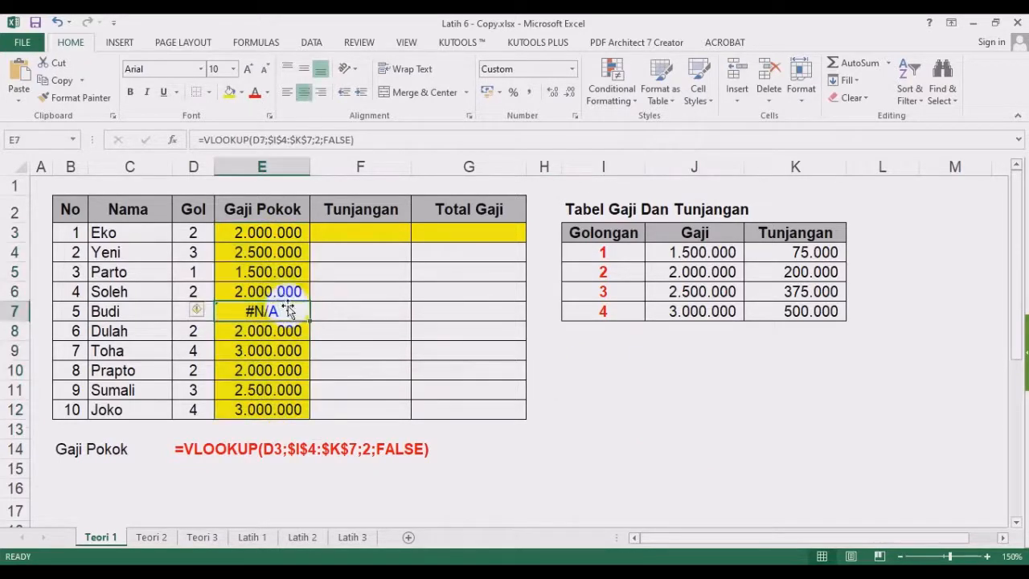
click(289, 233)
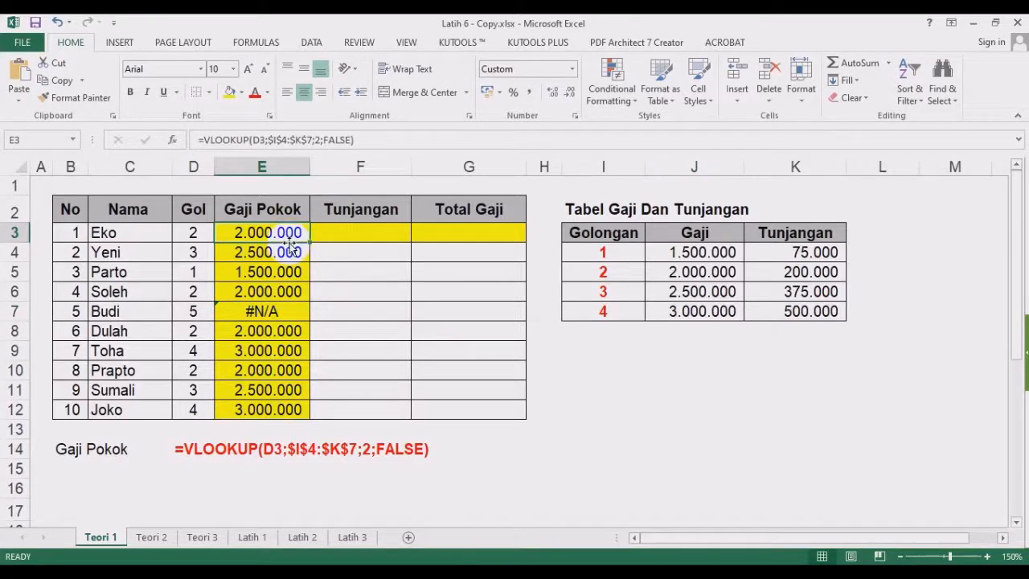
click(191, 316)
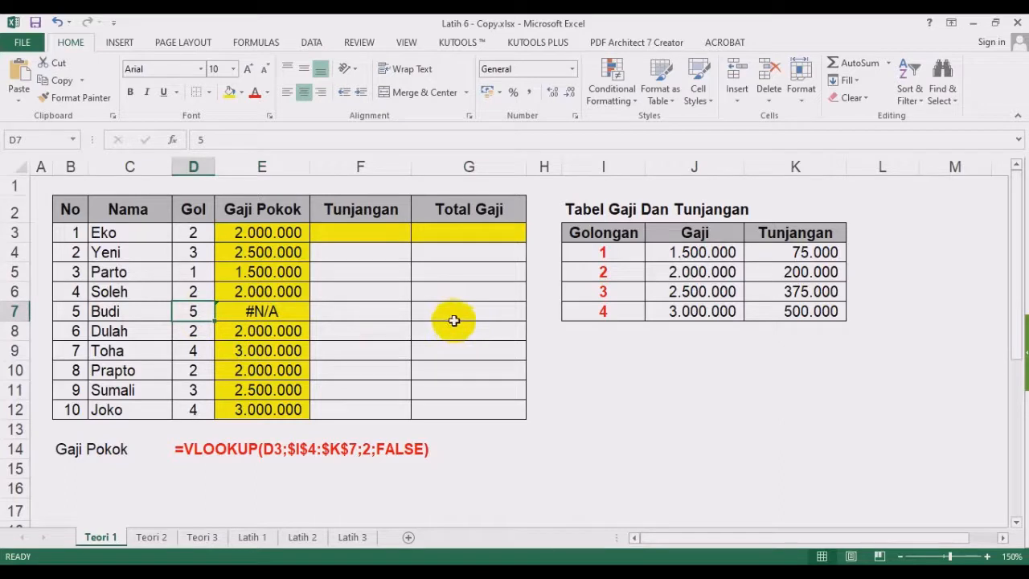
click(282, 237)
click(274, 311)
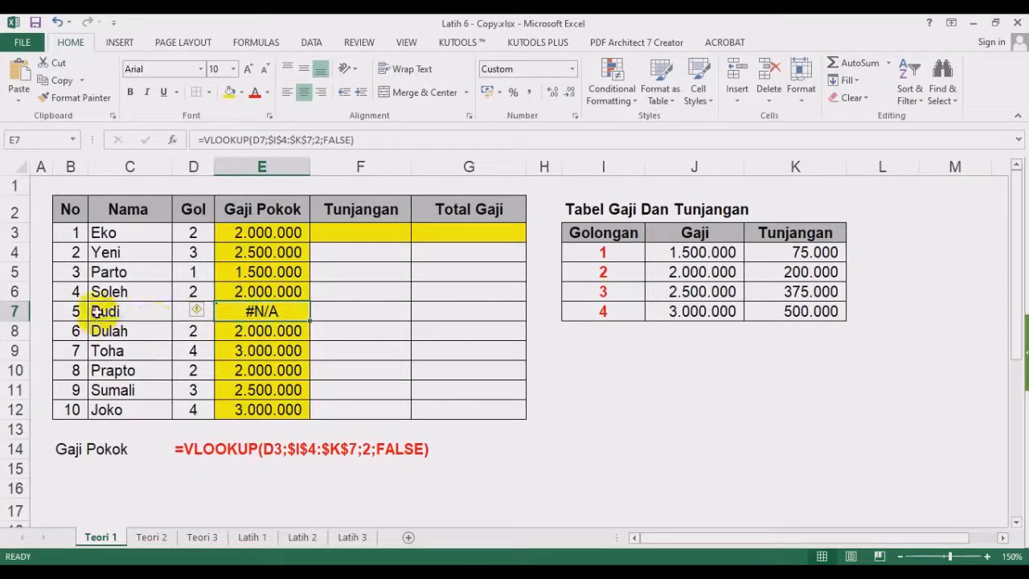
click(191, 311)
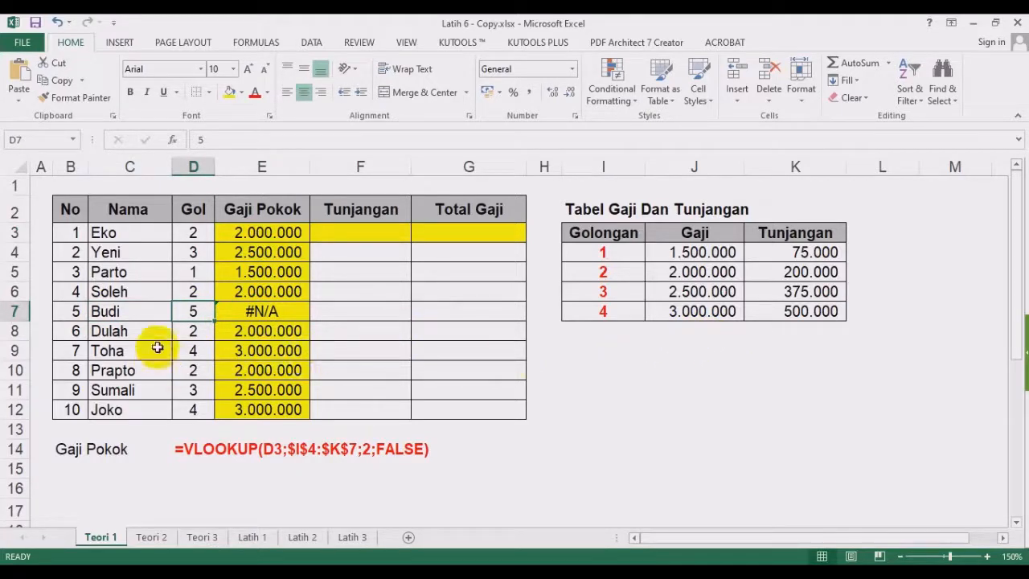
drag(193, 251, 189, 406)
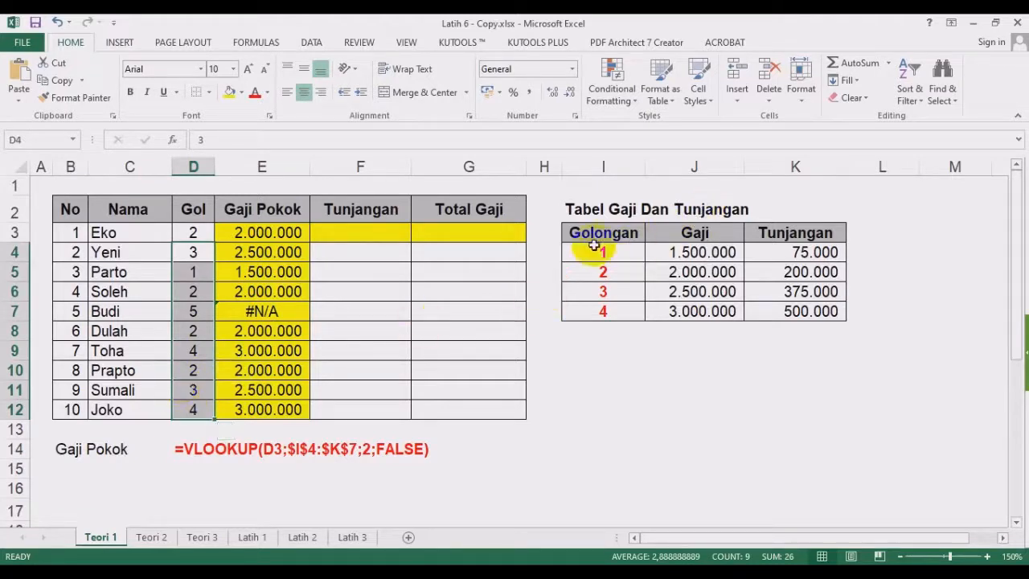
drag(594, 235, 796, 313)
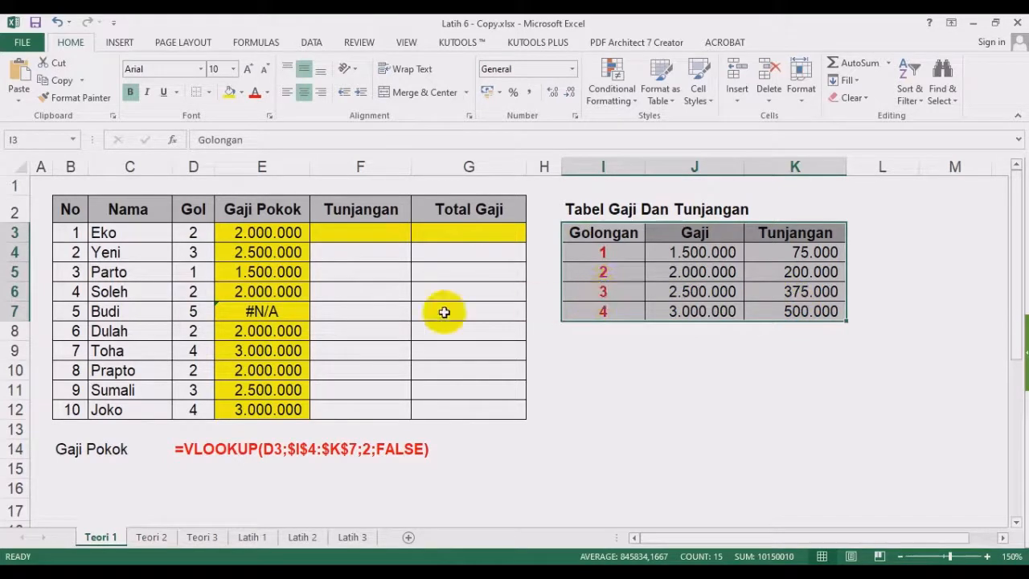
Set the Gol value in D7 to 1.
click(196, 312)
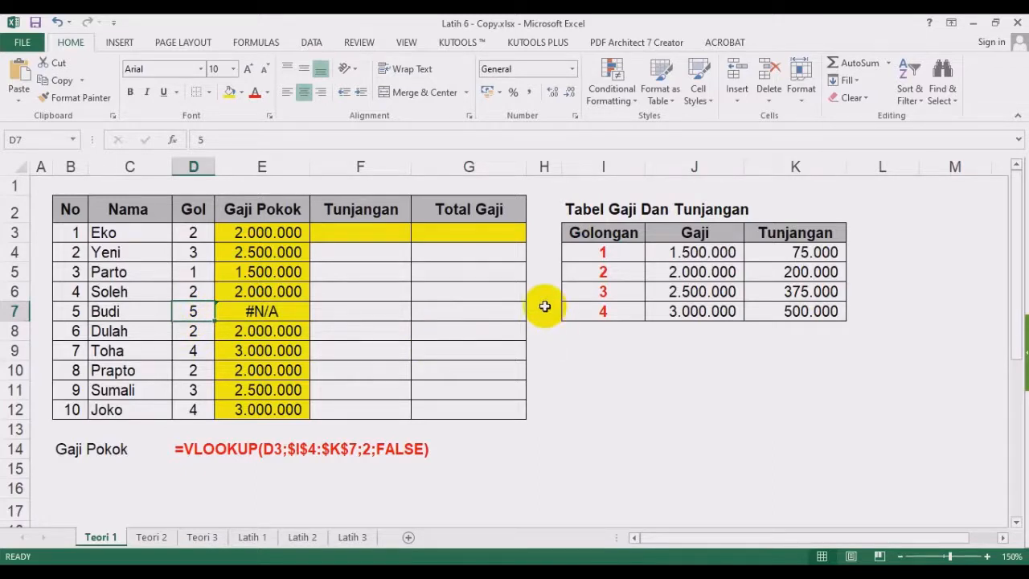
text(1)
key(Return)
click(573, 384)
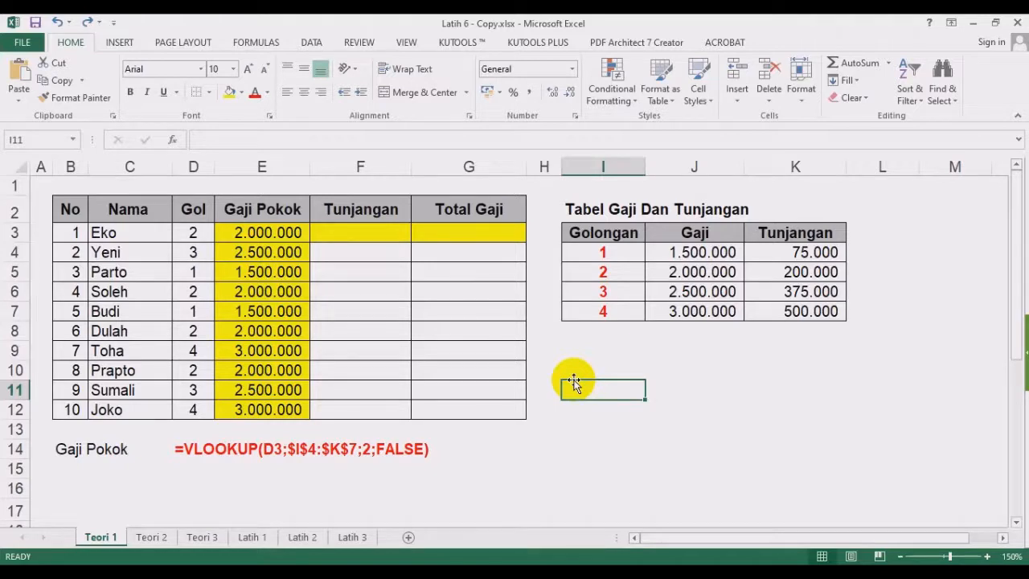
Review the FALSE range_lookup argument of the VLOOKUP formula in E3, leaving the formula as it is.
click(298, 232)
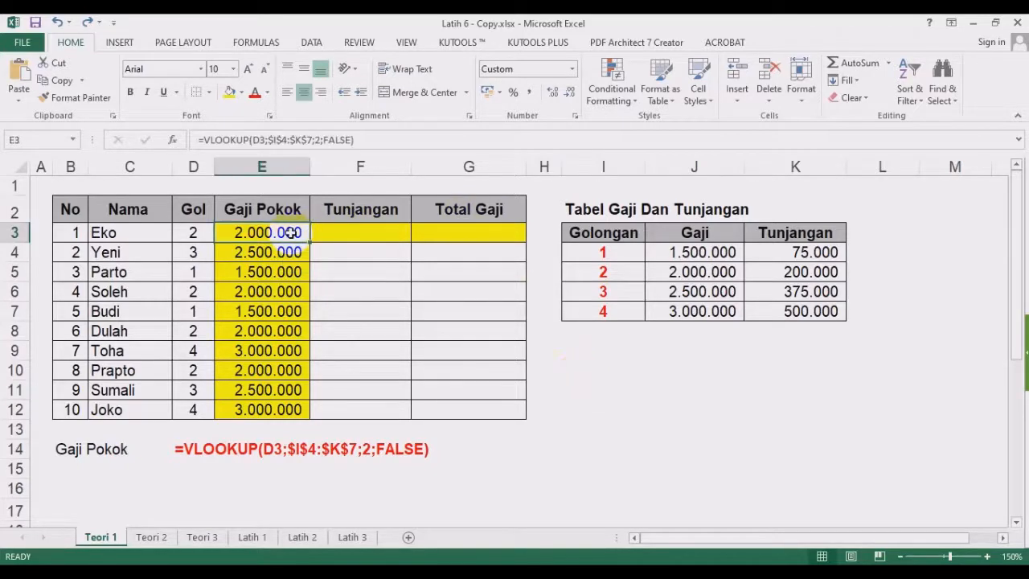
double_click(298, 232)
double_click(365, 232)
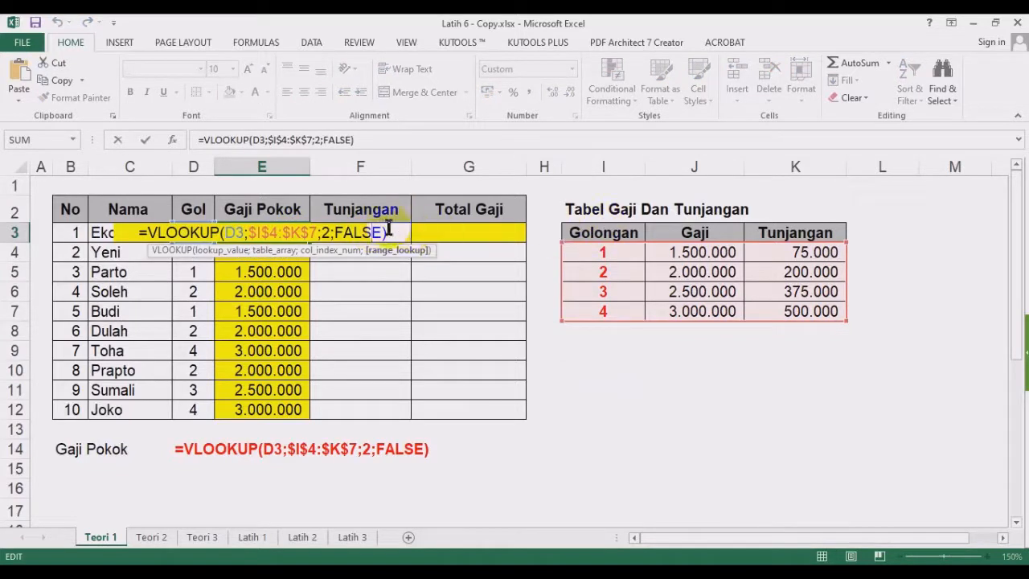
click(368, 231)
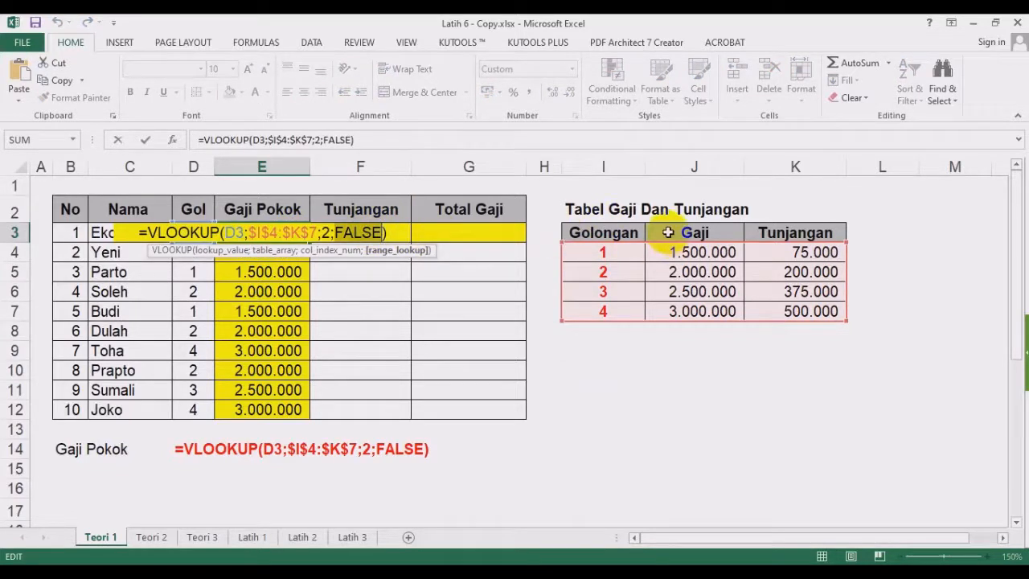
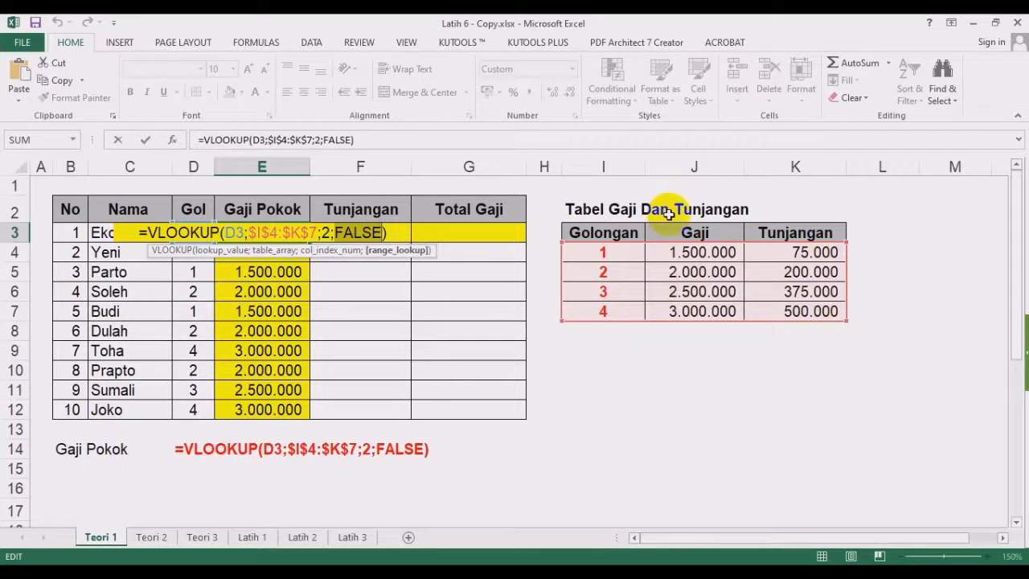
key(ctrl+Return)
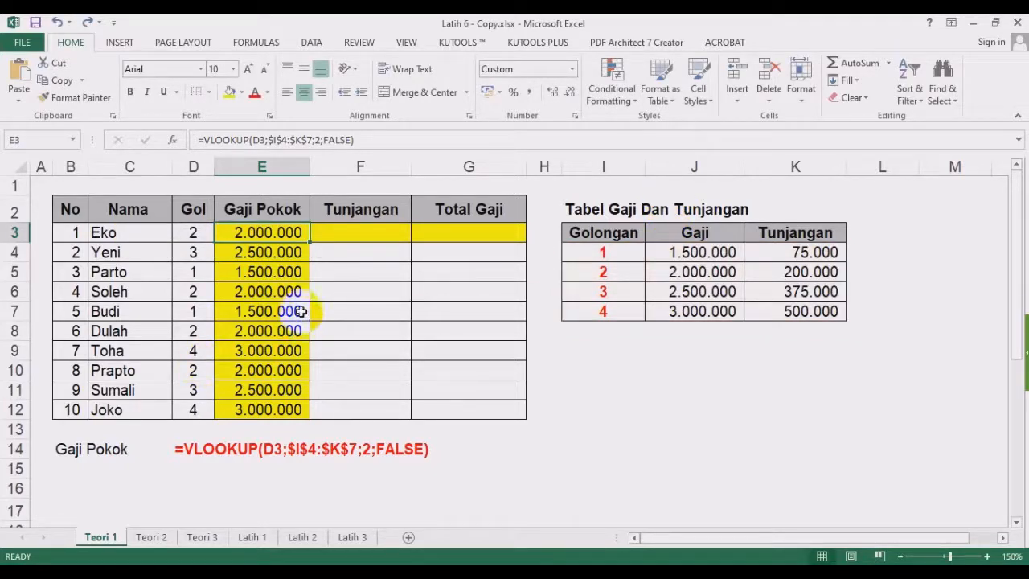
Compare the Golongan and Tunjangan entries of the lookup table with the Gaji Pokok formulas and the empty Tunjangan cell F3.
click(596, 253)
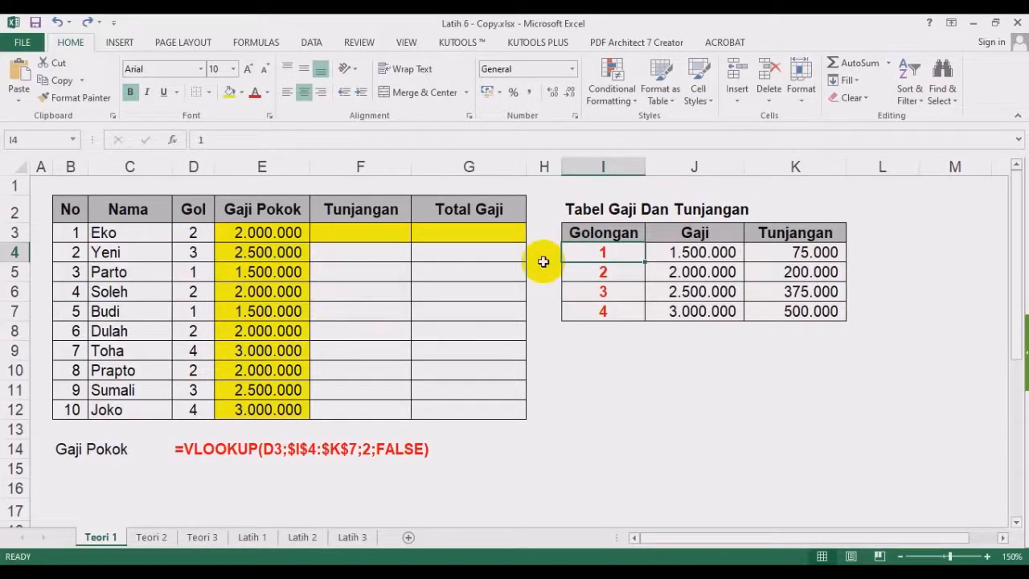
click(261, 271)
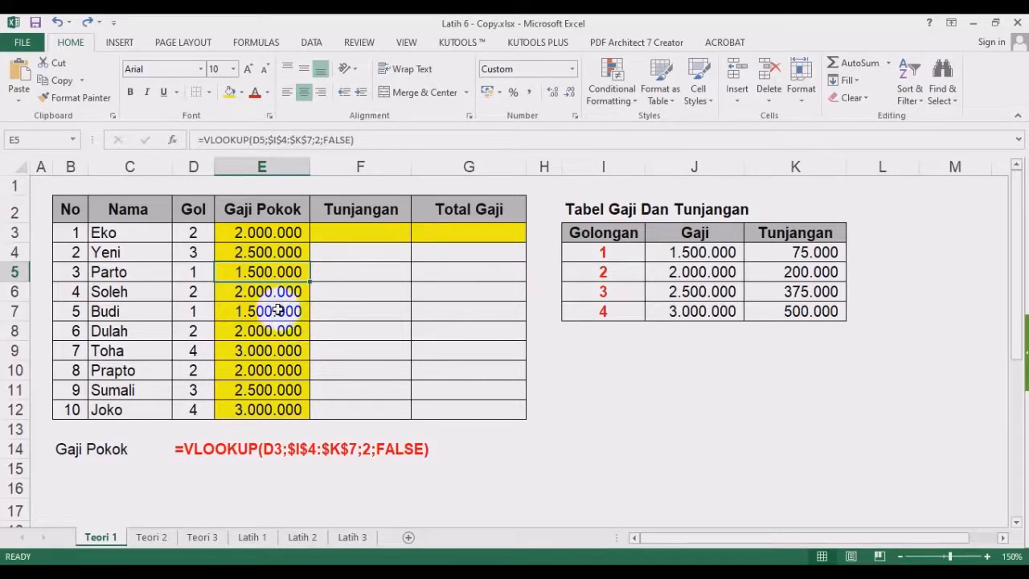
click(749, 294)
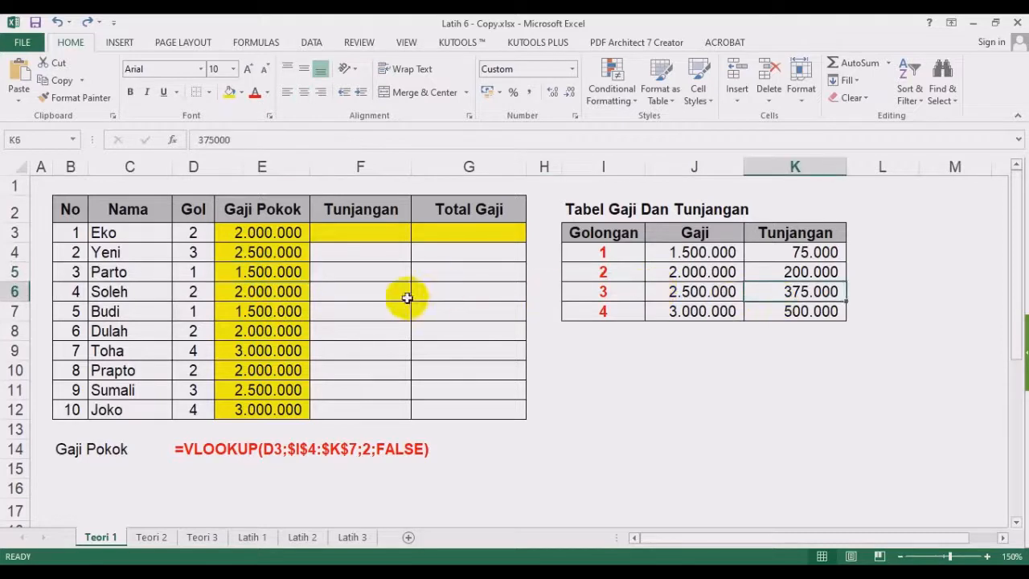
click(358, 233)
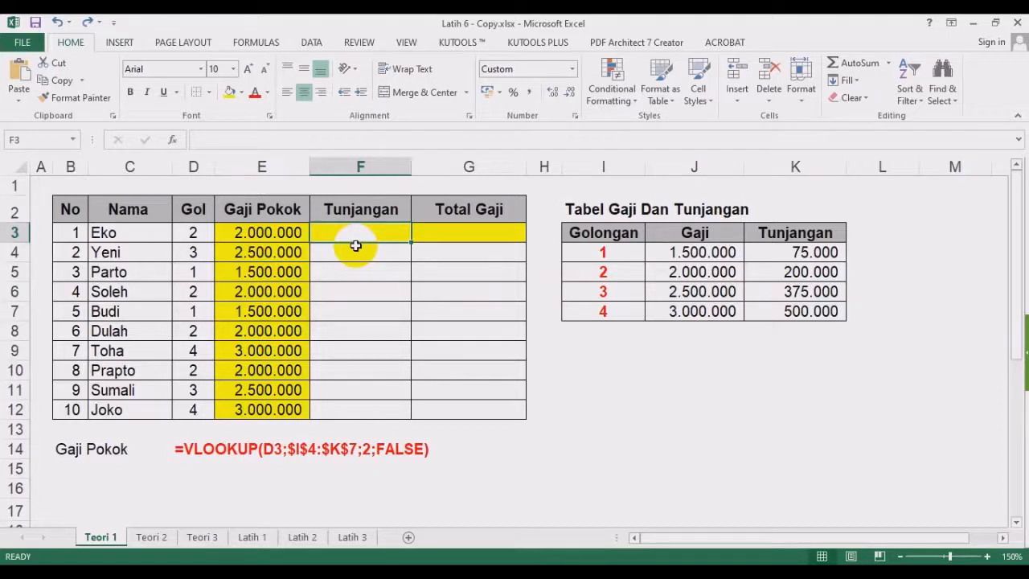
click(286, 232)
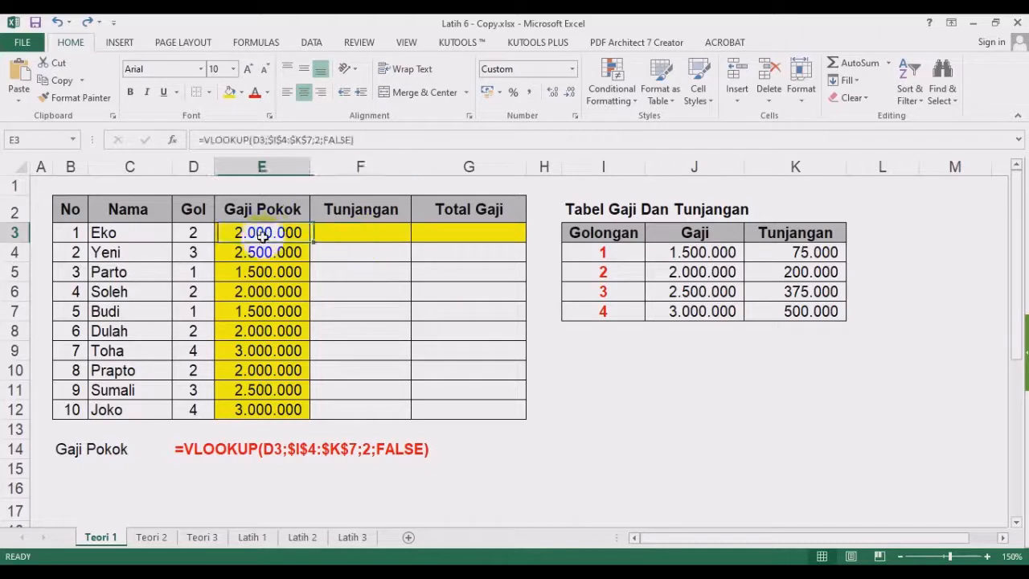
click(344, 231)
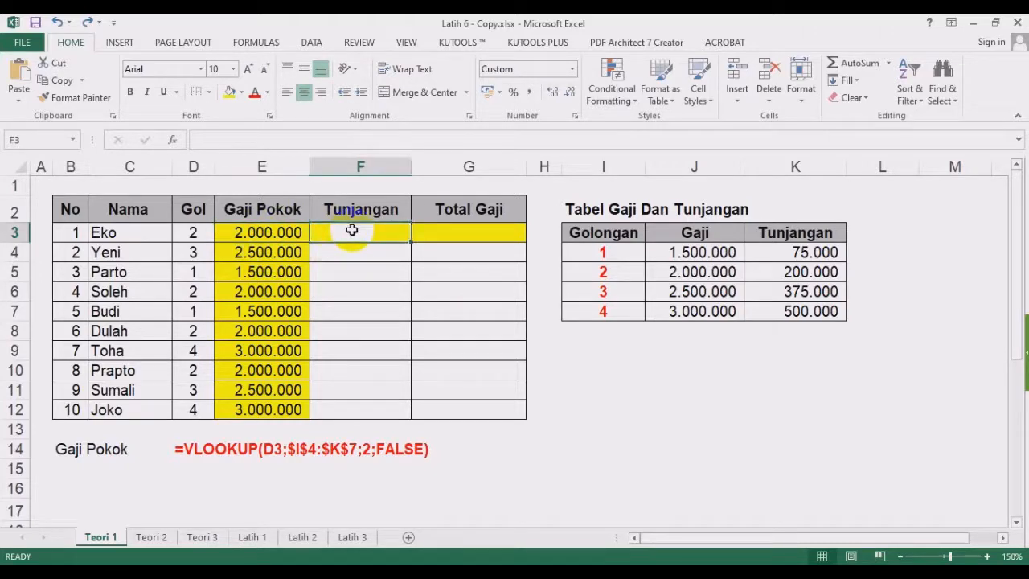
click(292, 232)
Start a VLOOKUP formula in the Tunjangan cell F3 with D3 as the lookup value.
click(358, 234)
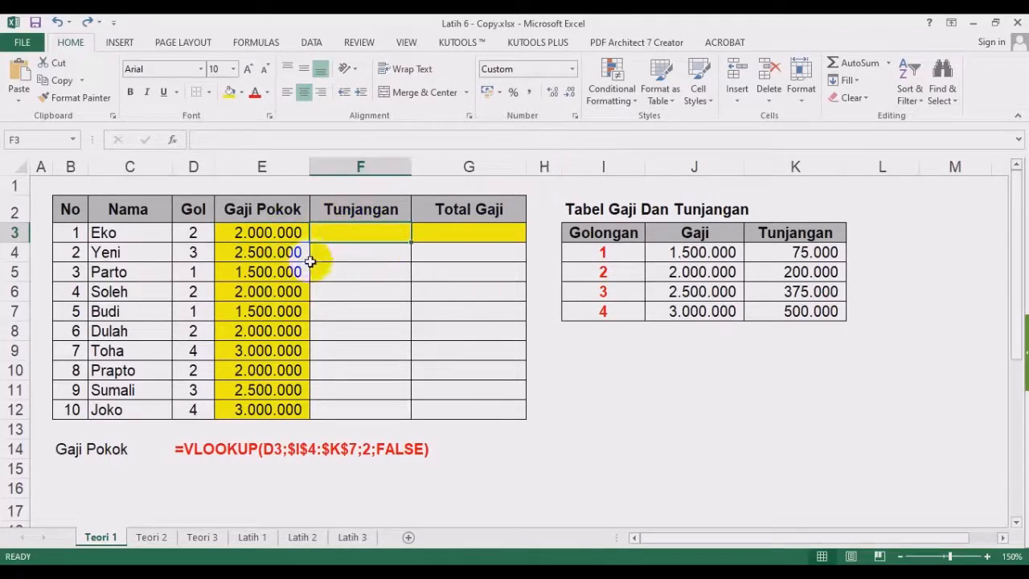
text(=)
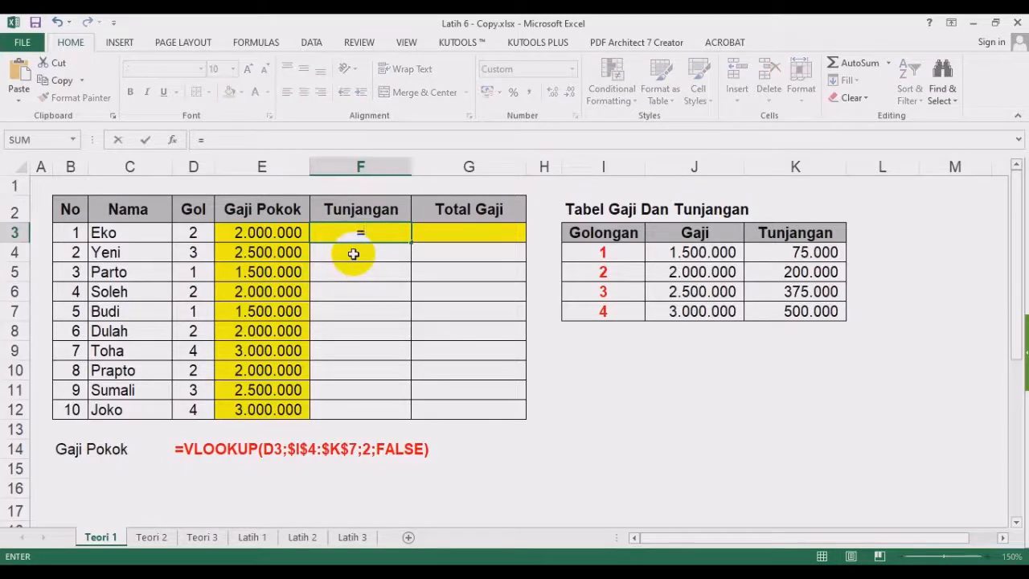
text(vlookup)
key(BackSpace)
key(BackSpace)
key(BackSpace)
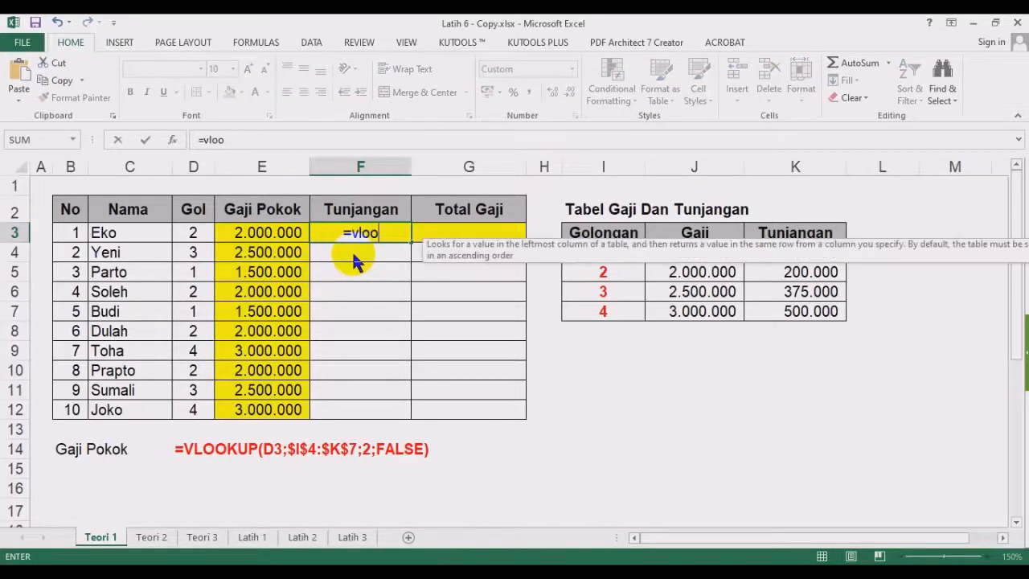
text(kup()
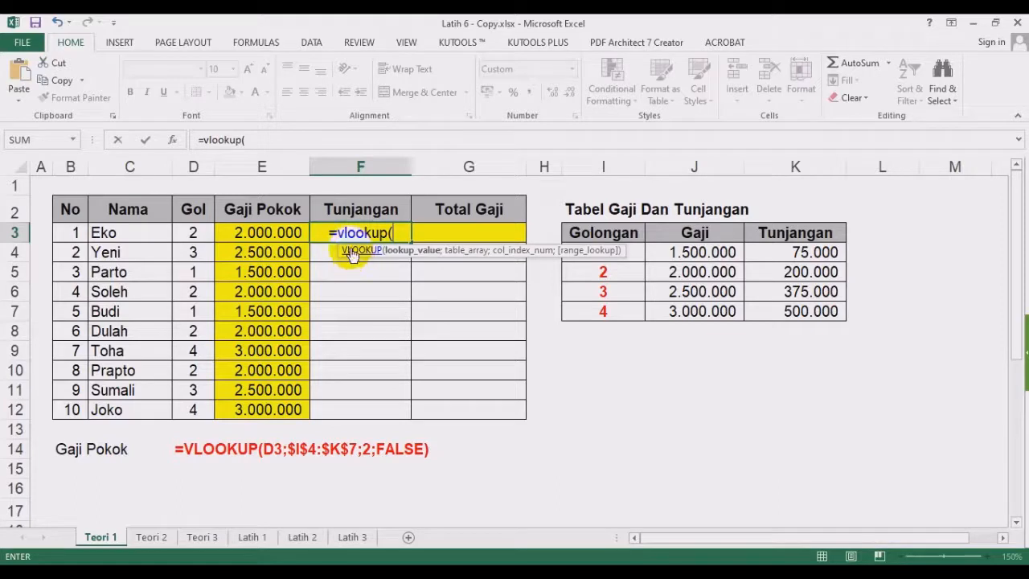
click(200, 233)
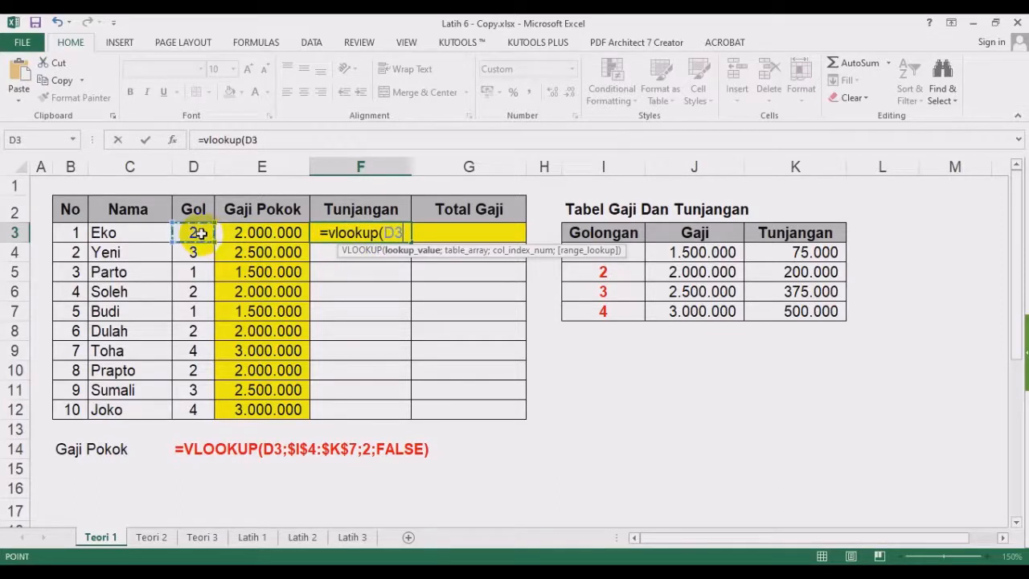
text(;)
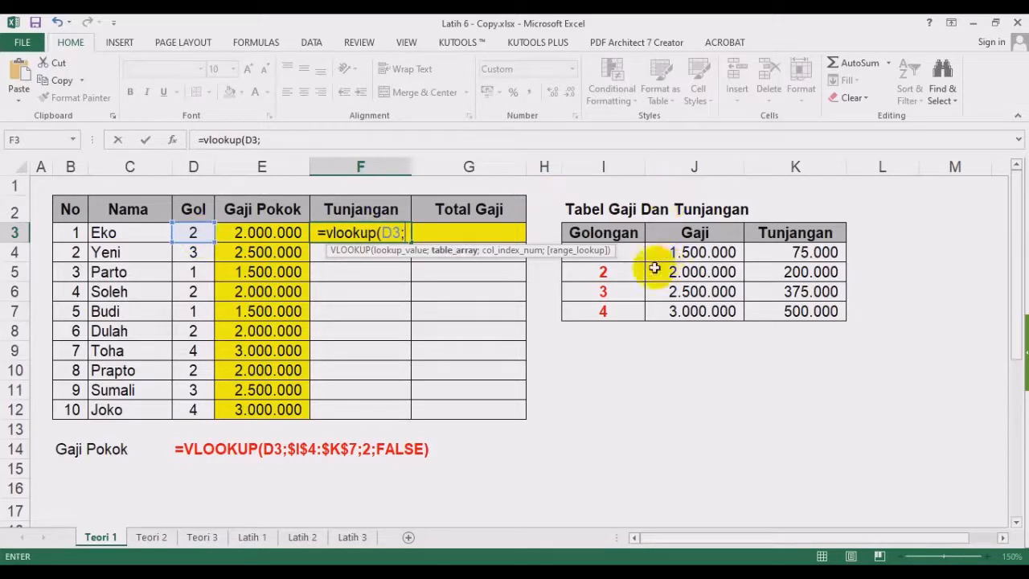
Complete the VLOOKUP formula in F3 with the absolute table range $I$4:$K$7, column index 3 and FALSE.
click(631, 254)
drag(631, 254, 796, 315)
key(F4)
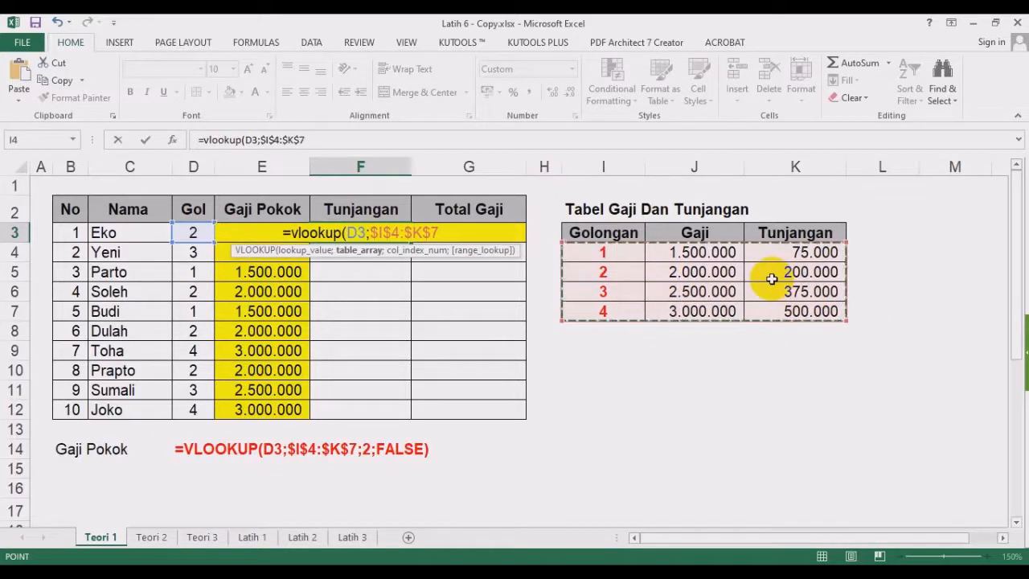
text(;)
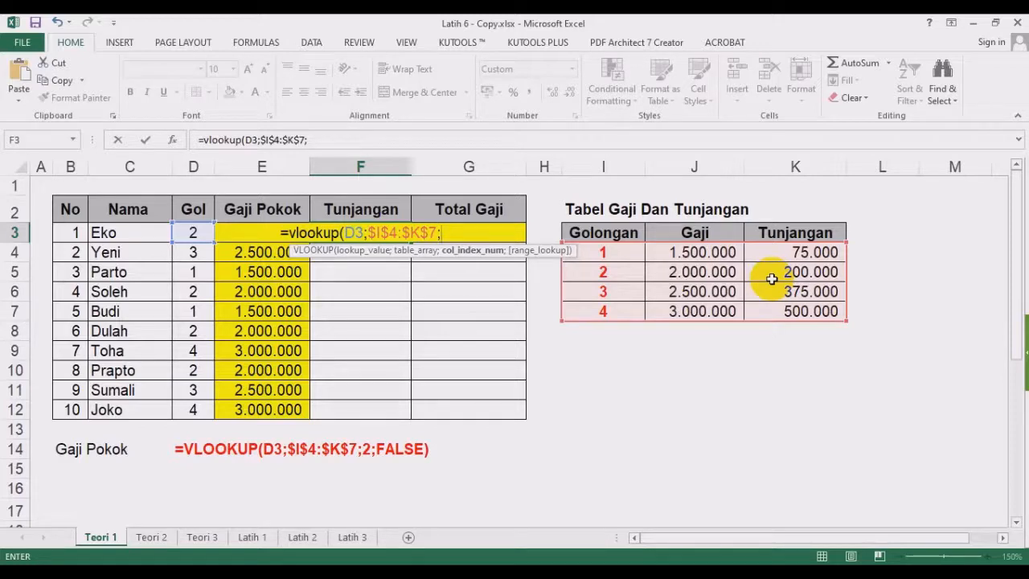
text(3)
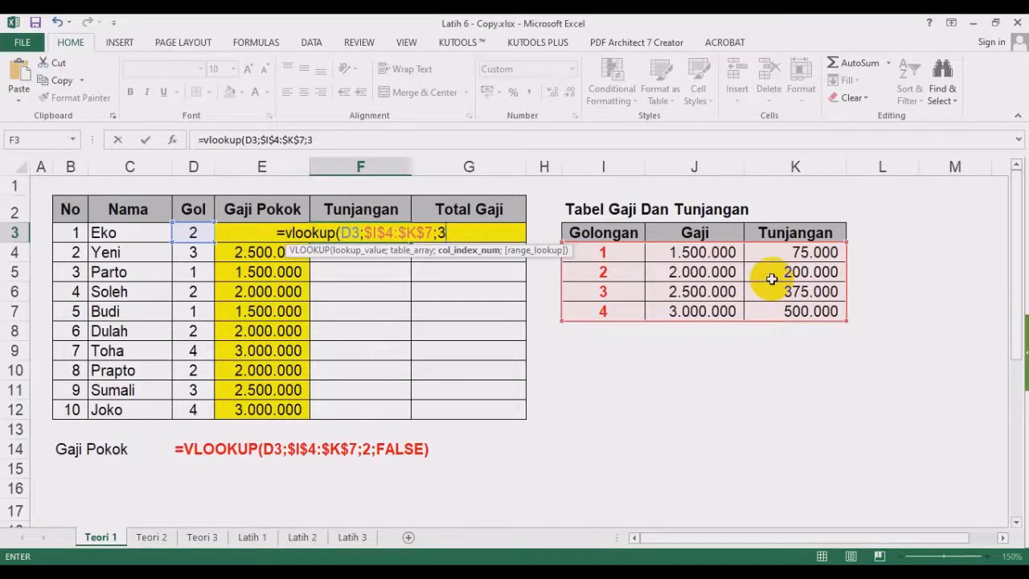
text(;)
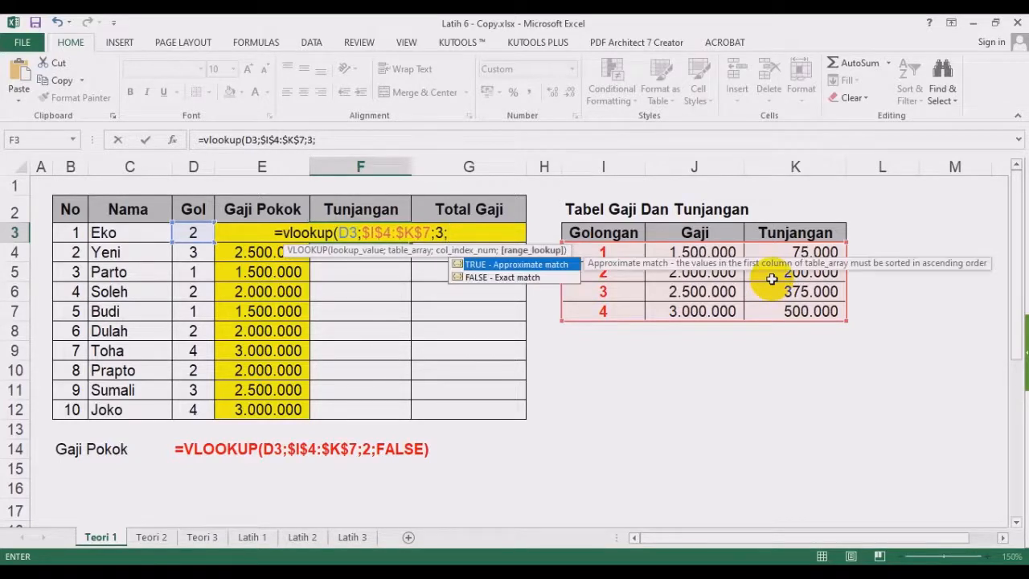
text(false))
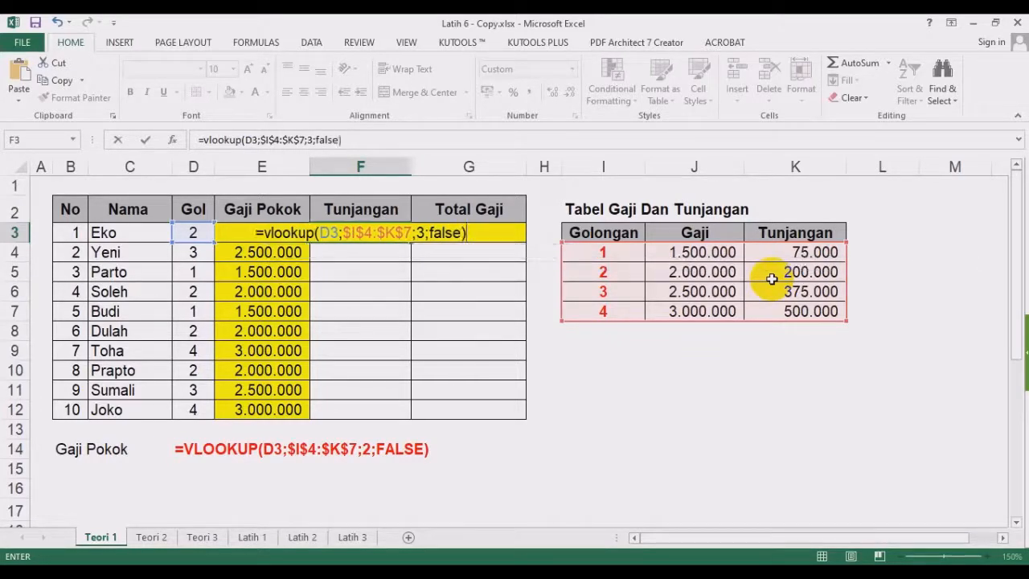
key(Return)
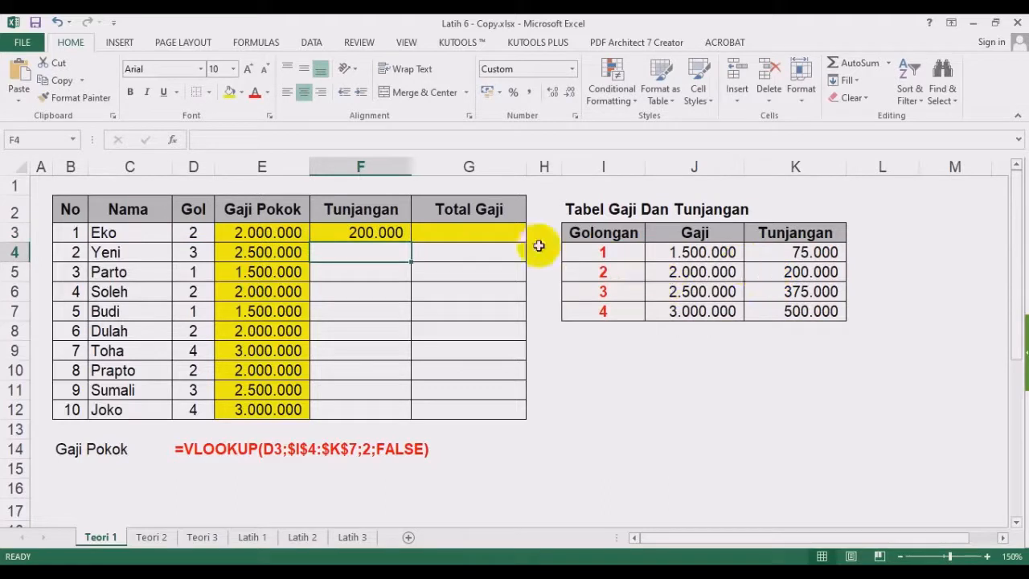
Check the F3 formula against the Golongan column, and fill it down the Tunjangan column to F12.
click(619, 343)
click(371, 233)
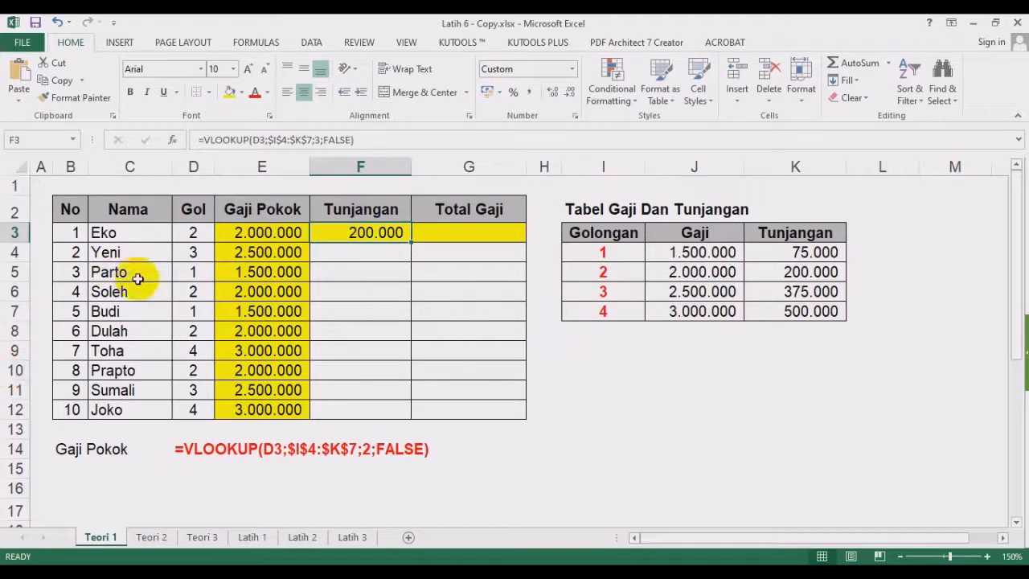
drag(592, 232, 603, 311)
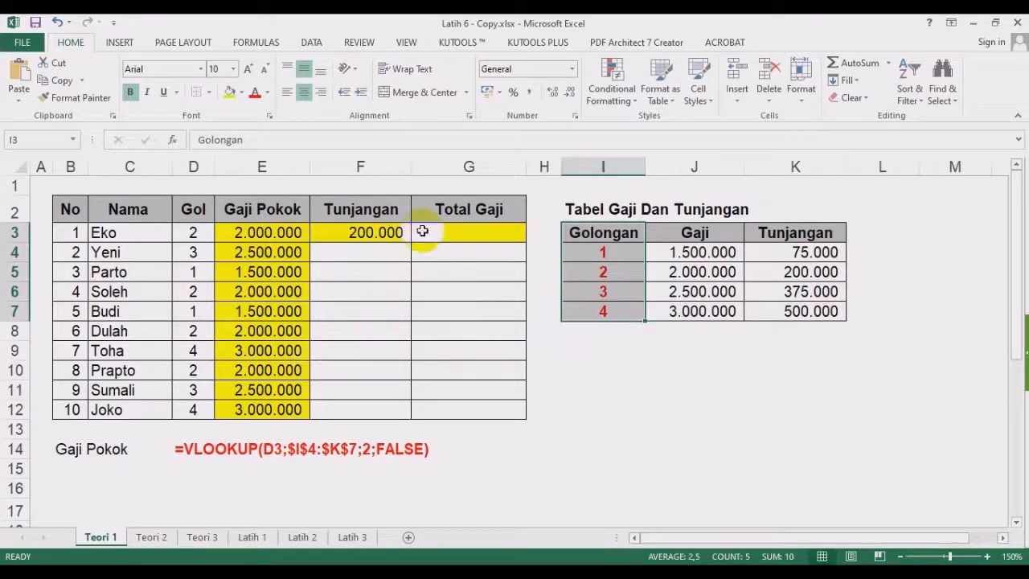
click(392, 236)
double_click(411, 242)
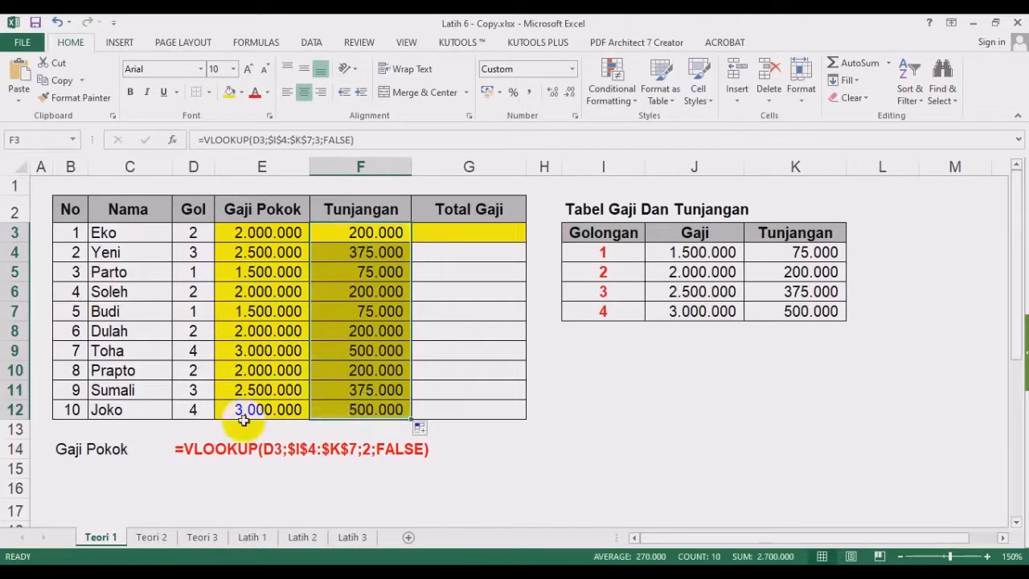
Enter the label Tunjangan in B15 below the Gaji Pokok label.
click(109, 474)
key(Left)
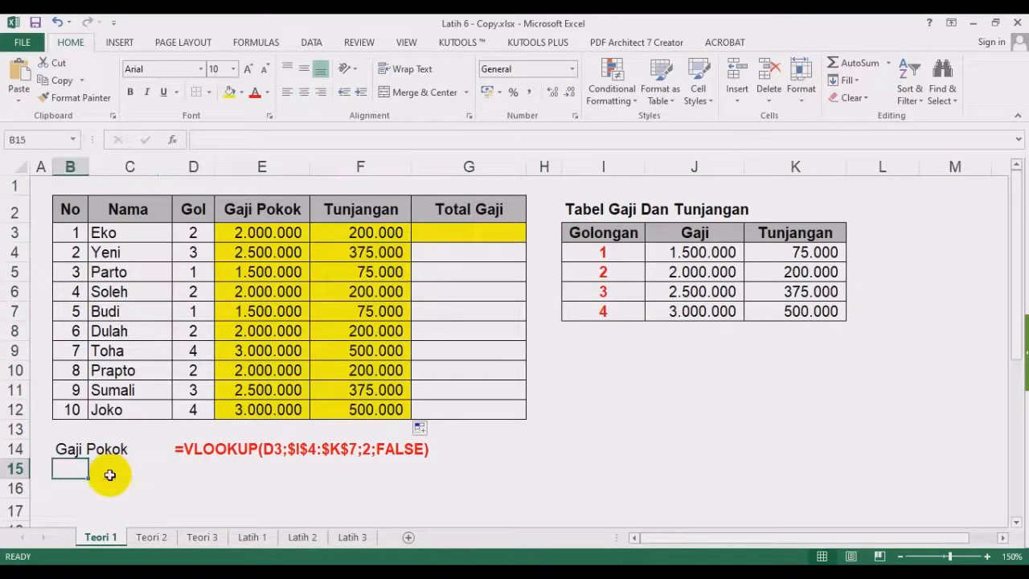
text(Tunjangan)
key(Return)
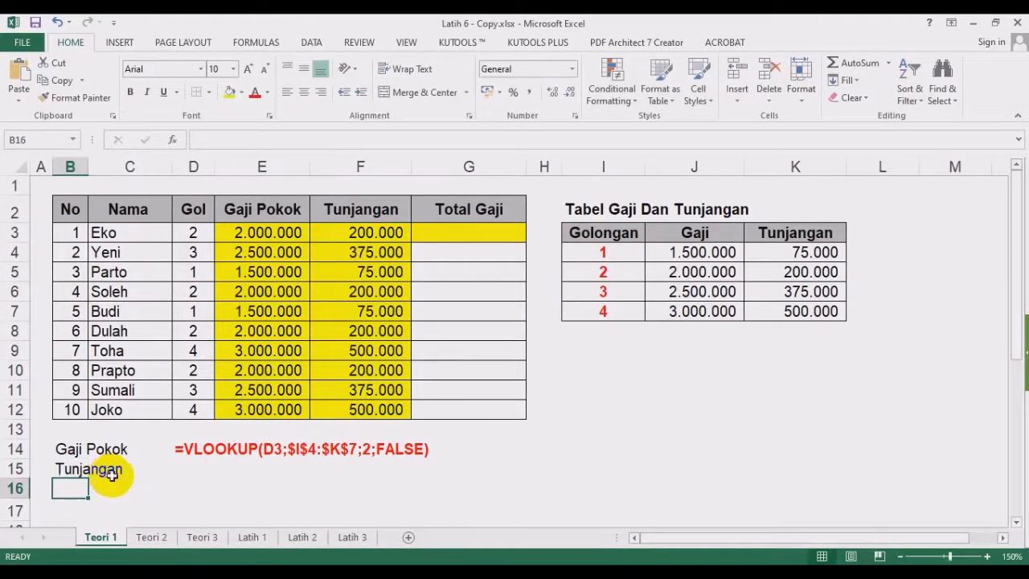
Copy the F3 formula into D15 as the text =VLOOKUP(D3;$I$4:$K$7;3;FALSE) and format it bold red.
click(356, 233)
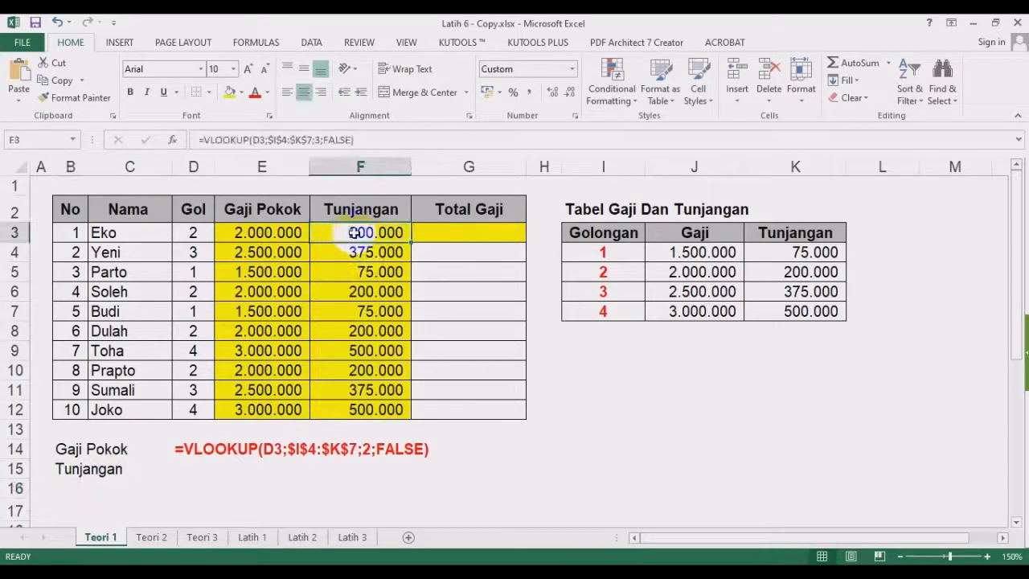
click(387, 144)
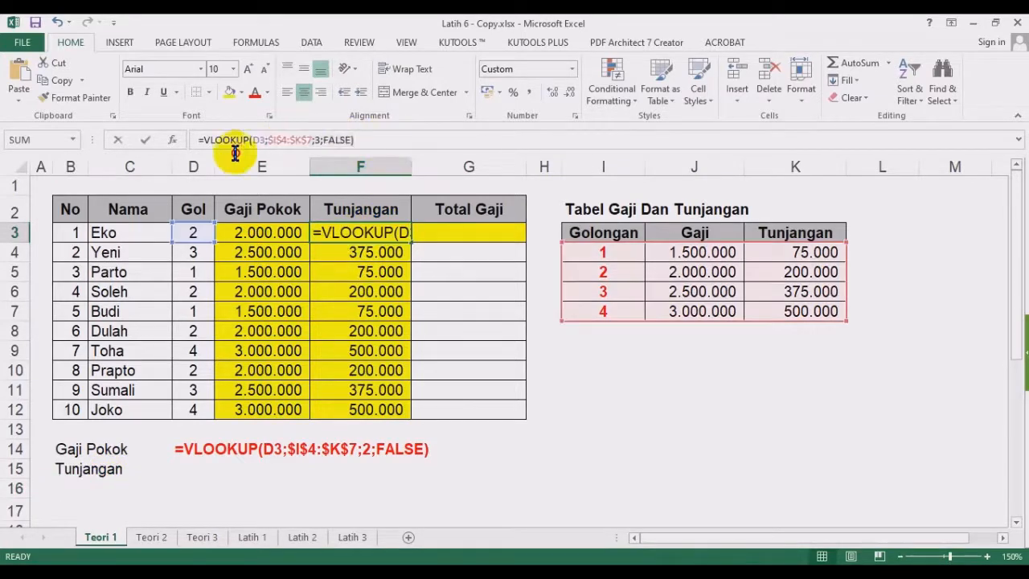
click(194, 464)
key(ctrl+v)
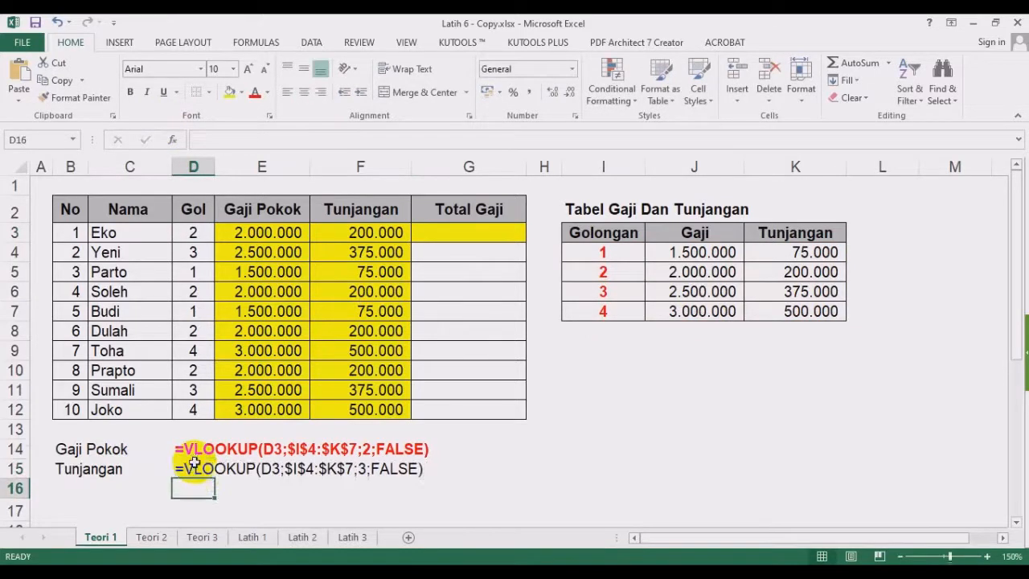
click(254, 92)
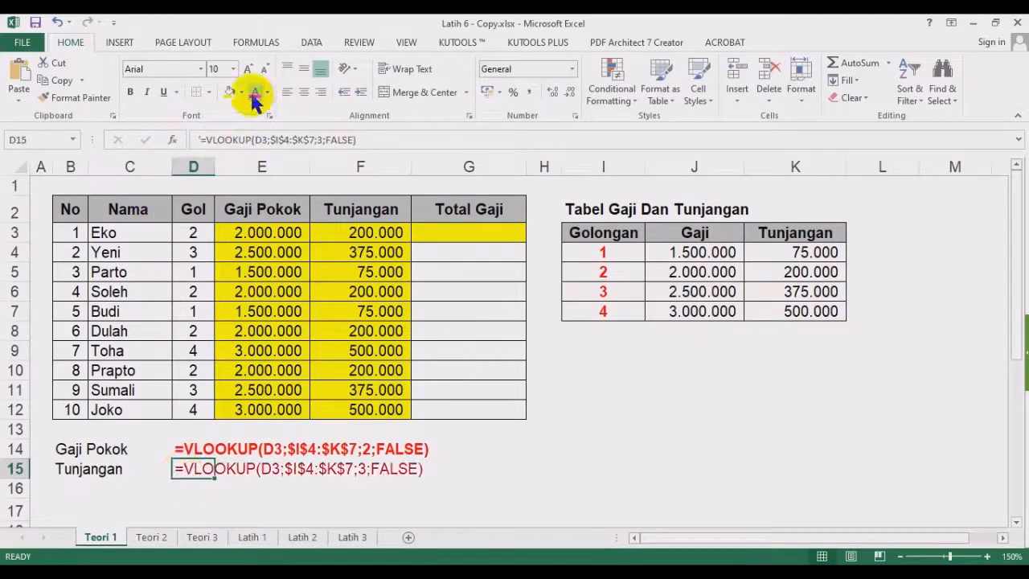
click(129, 92)
Examine the lookup table on Teori 1, especially its Golongan column, alongside the filled salary columns and the noted formulas.
click(449, 231)
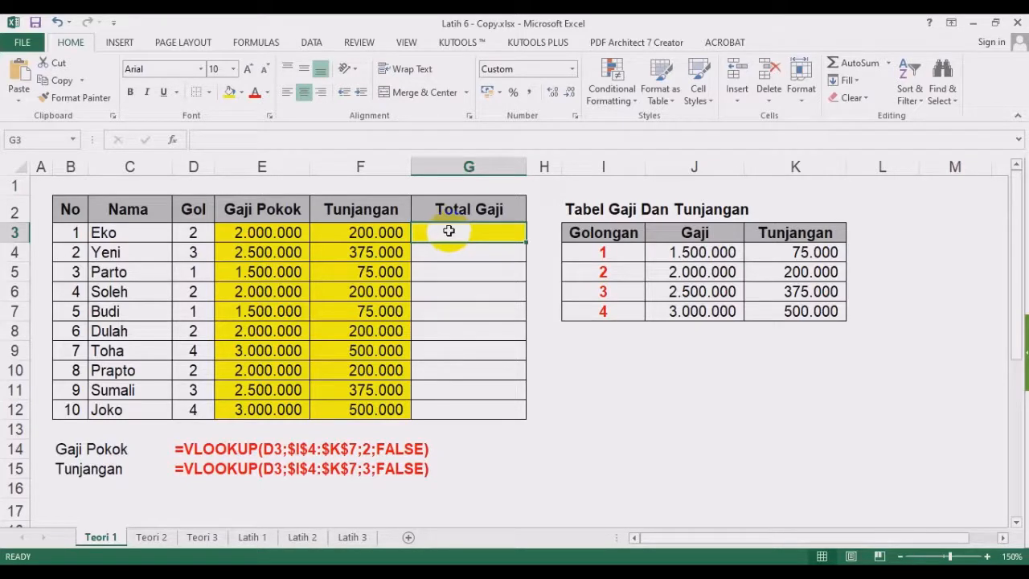
click(654, 367)
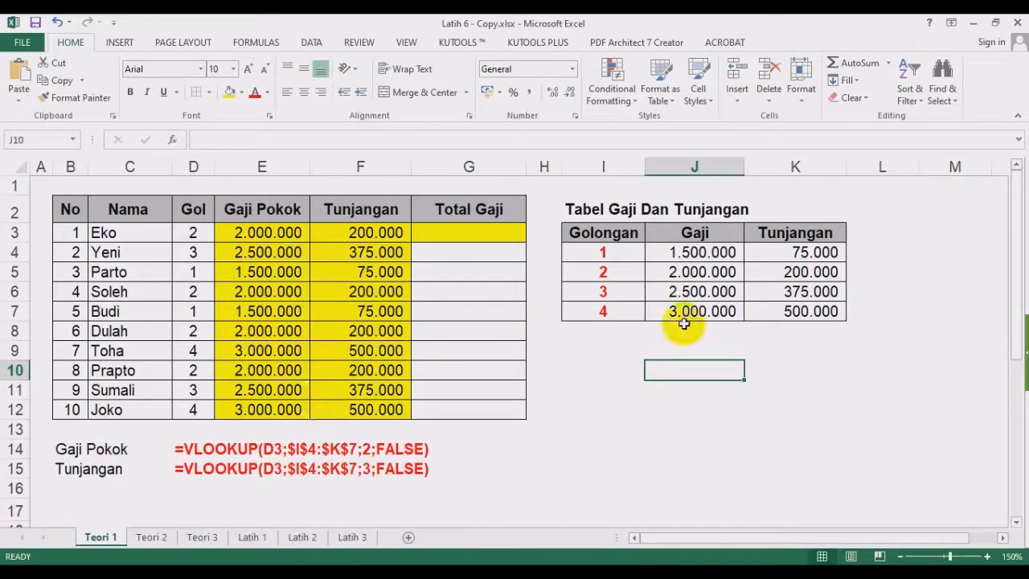
drag(608, 233, 720, 327)
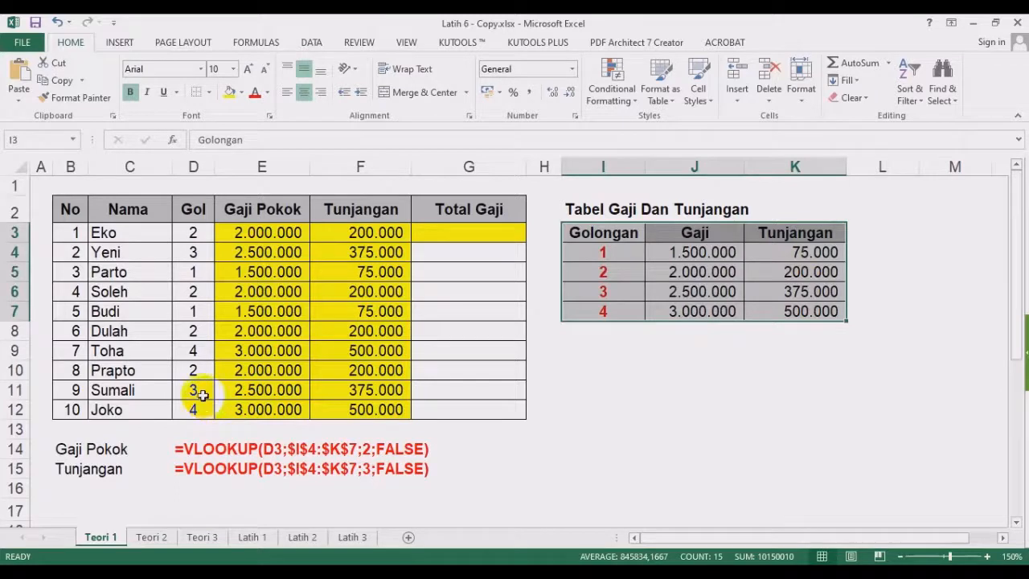
click(624, 354)
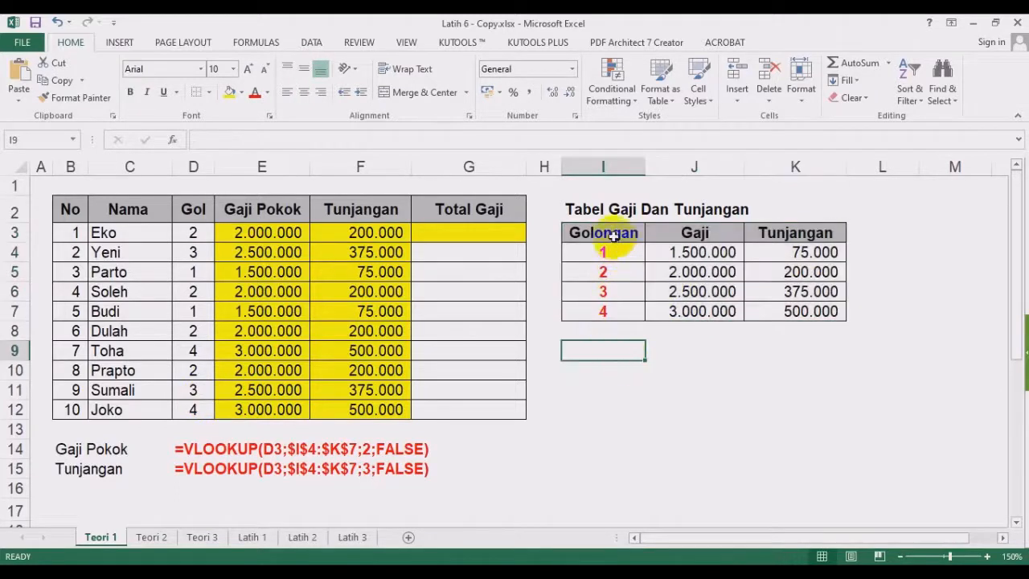
drag(603, 235, 608, 313)
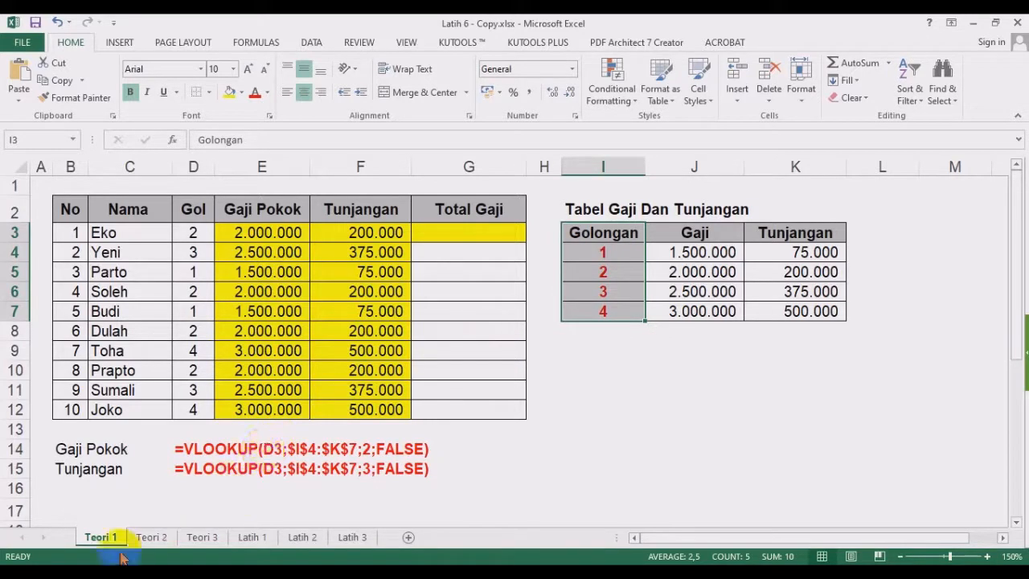
click(160, 487)
Compare the Masa Kerja column of the lookup table on sheet Teori 2 with the Golongan column on sheet Teori 1.
click(151, 537)
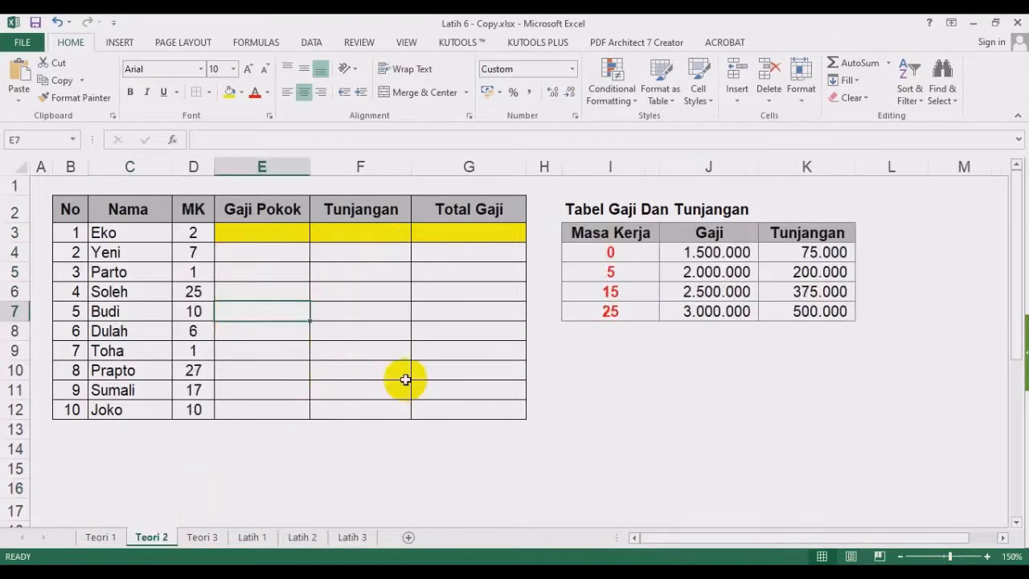
click(643, 373)
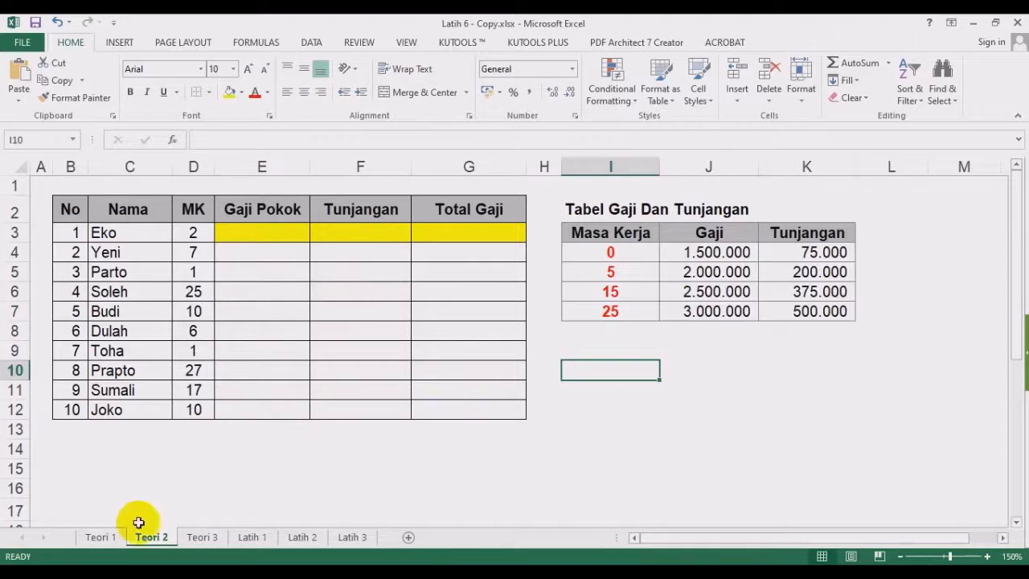
click(104, 536)
click(151, 537)
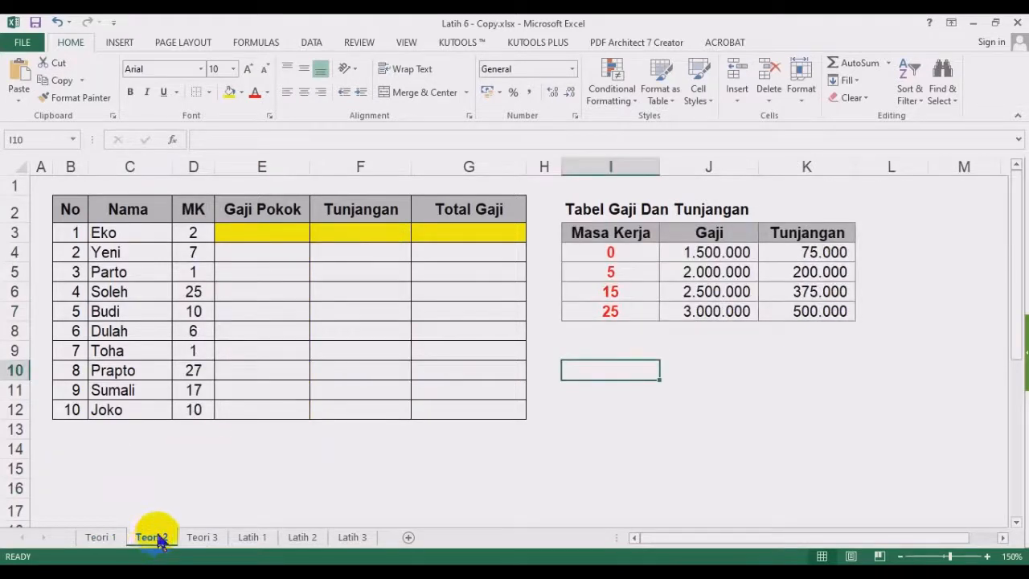
click(108, 538)
click(144, 537)
click(784, 367)
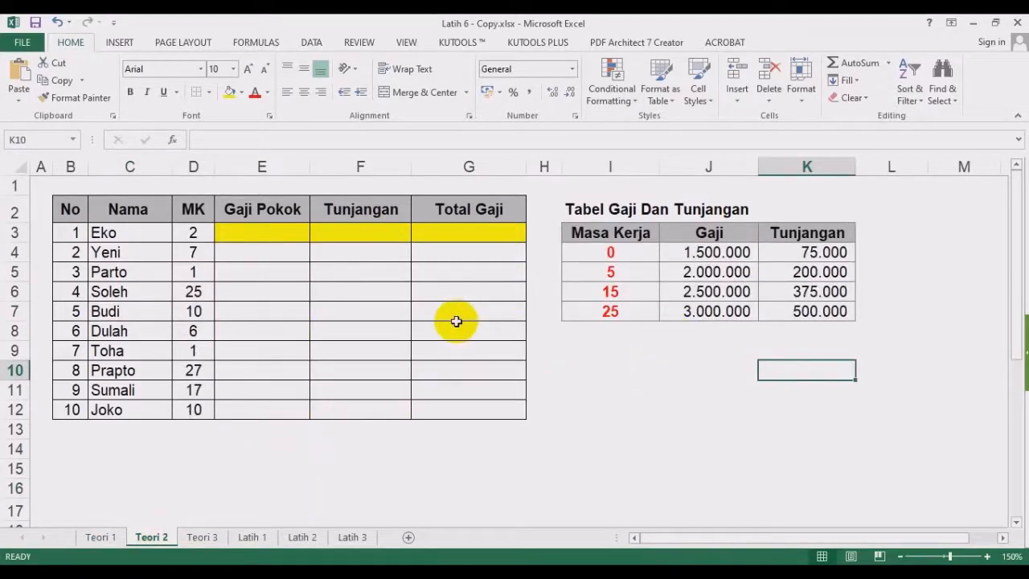
click(103, 535)
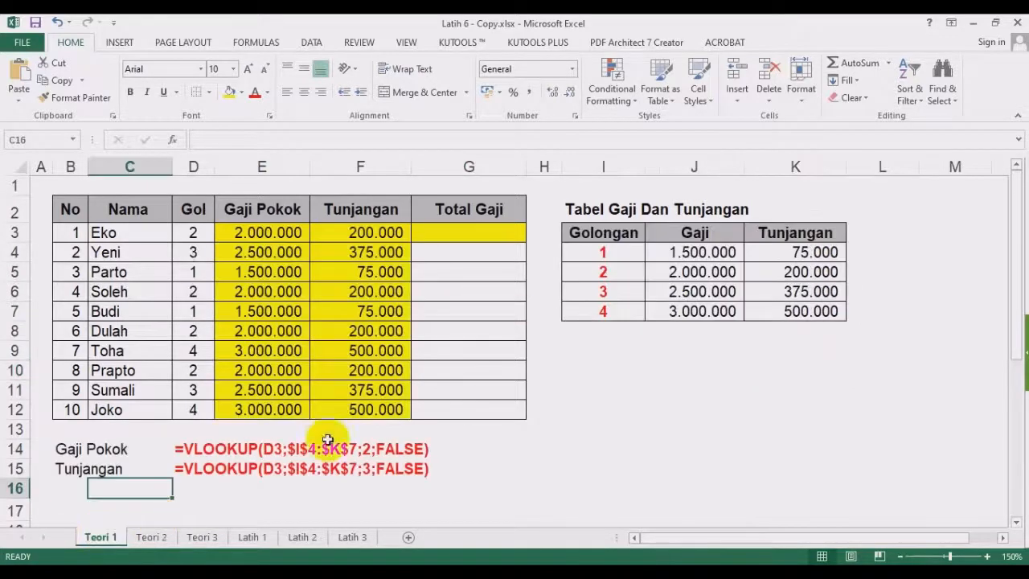
drag(593, 233, 599, 313)
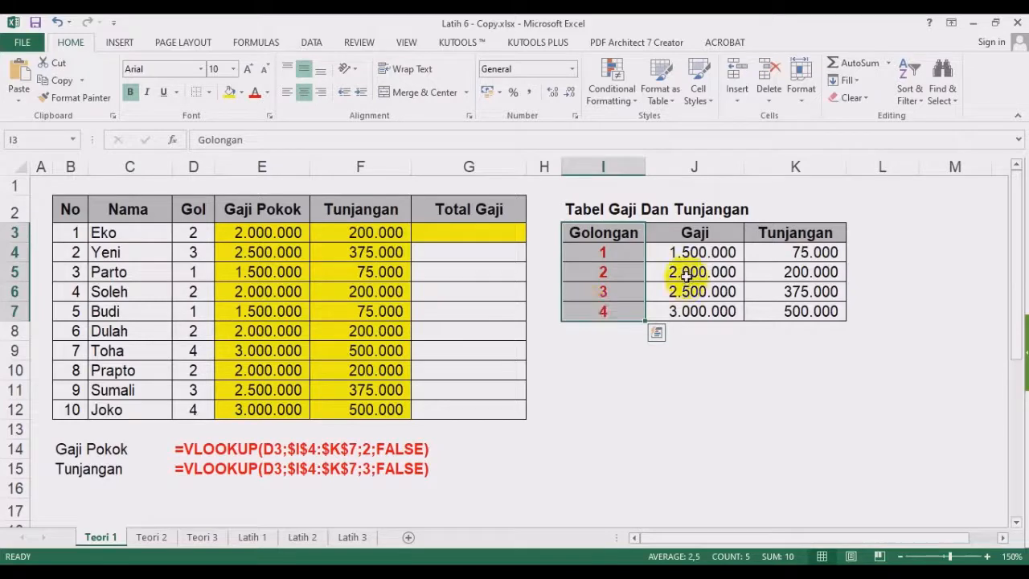
click(152, 540)
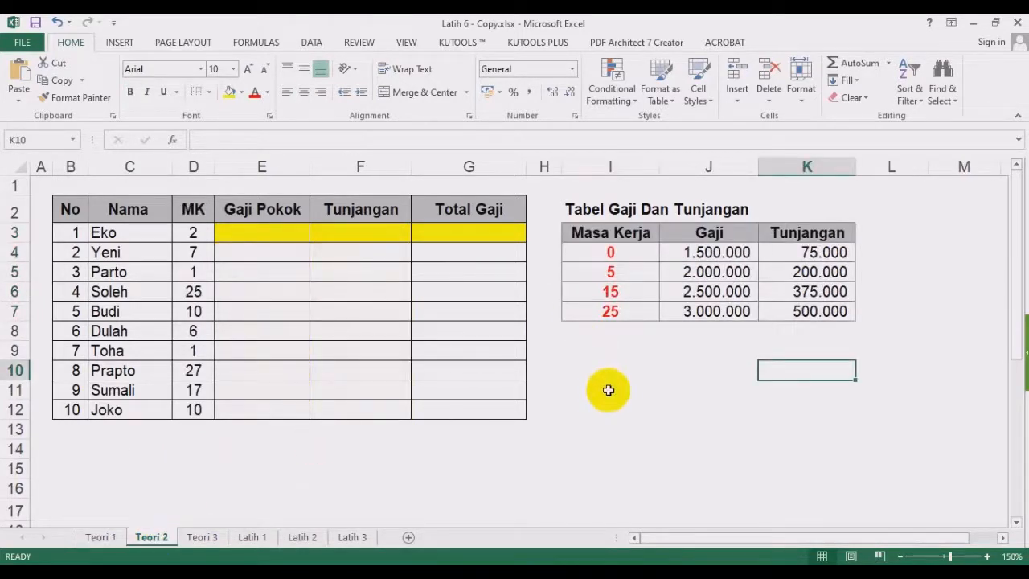
drag(612, 232, 580, 318)
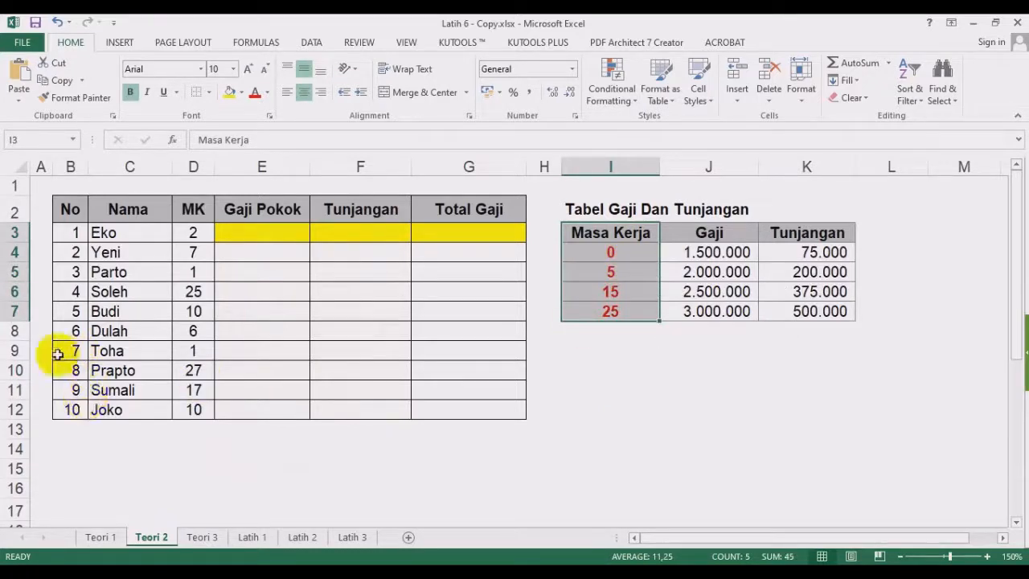
Enter 3000000 as the Gaji Pokok in E6 on sheet Teori 2.
click(131, 296)
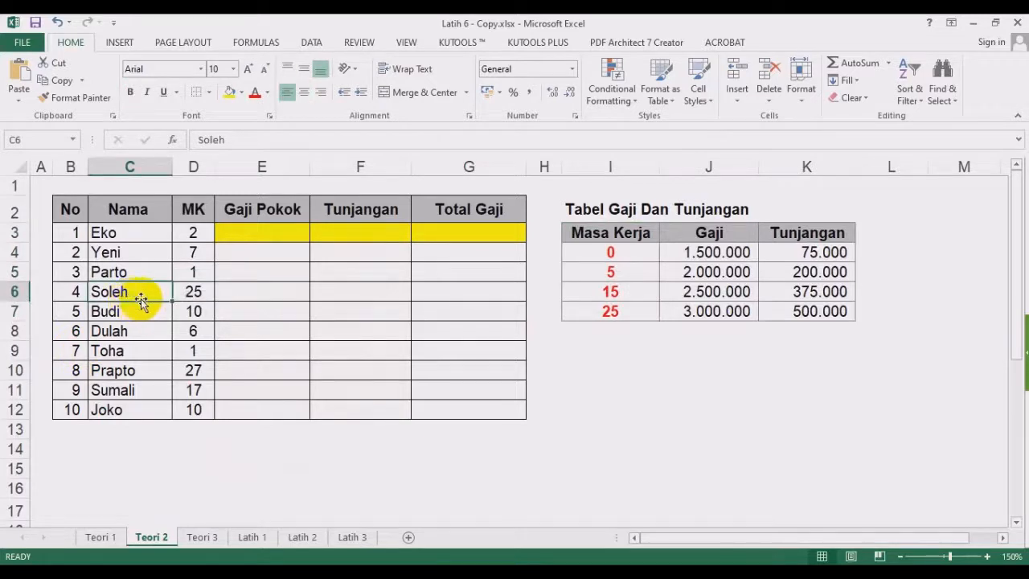
click(230, 291)
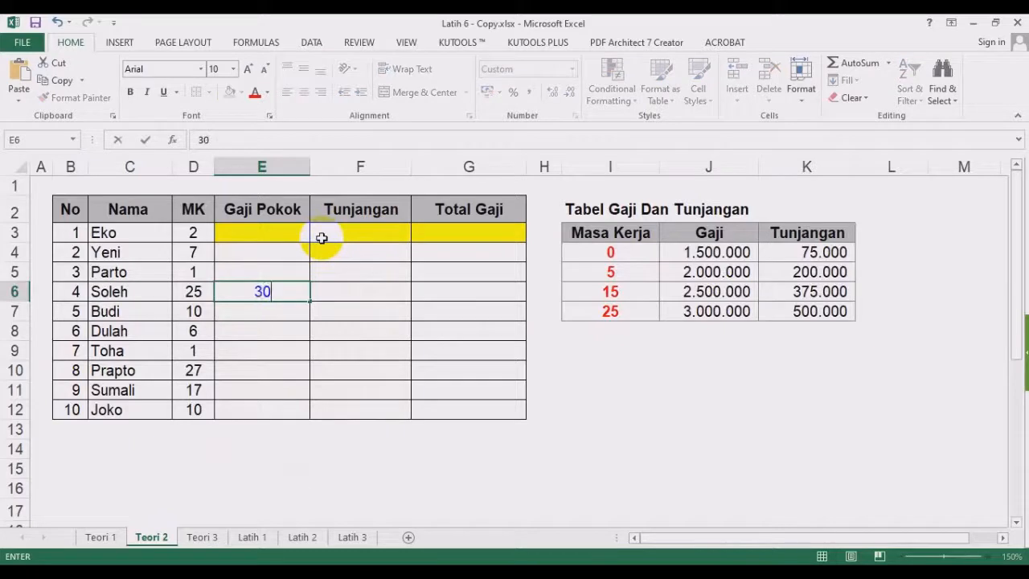
key(Return)
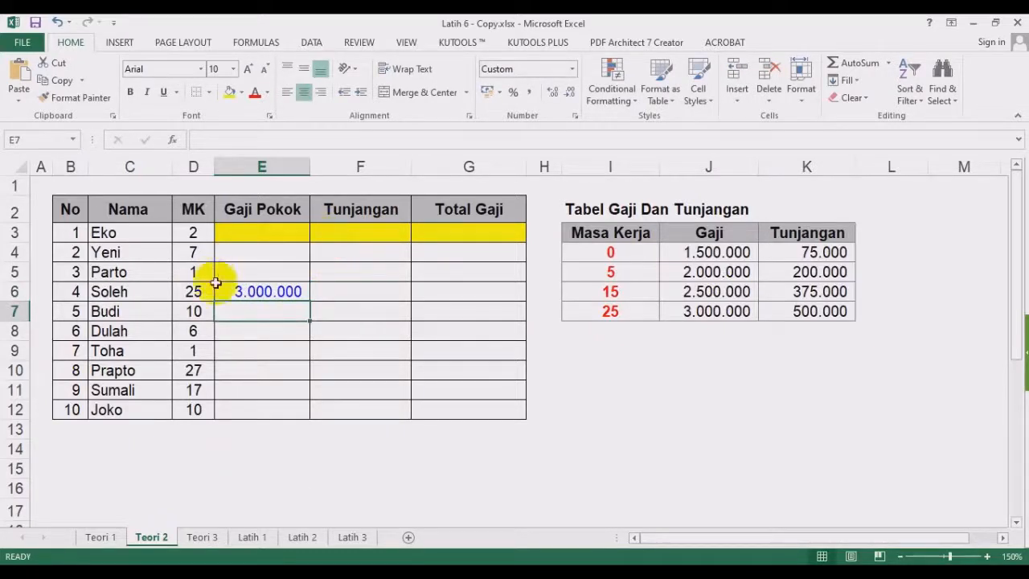
Check the Gaji Pokok in E6 by comparing the MK value in D6 with the Masa Kerja 25 row of the lookup table.
click(620, 311)
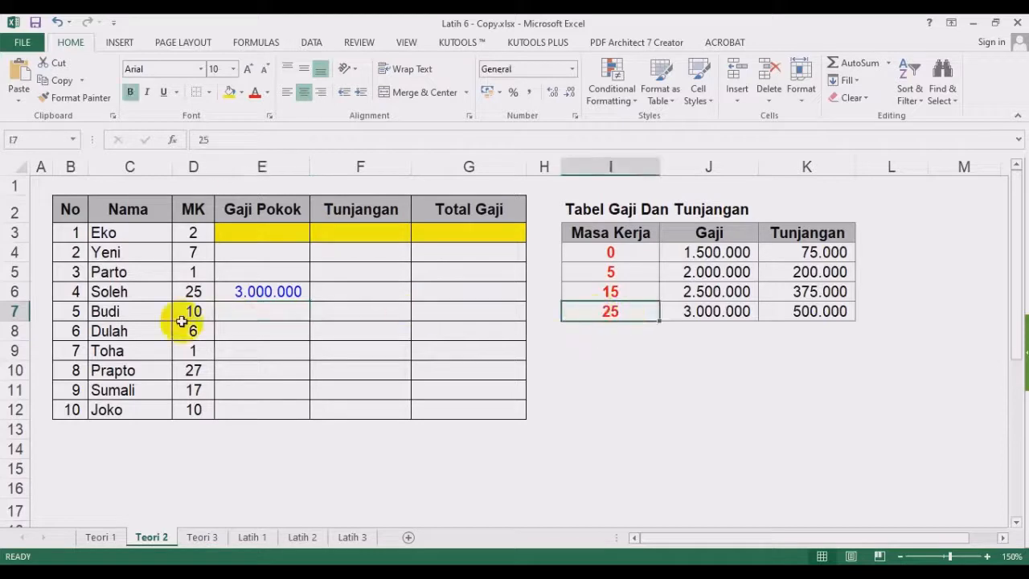
click(191, 295)
click(623, 311)
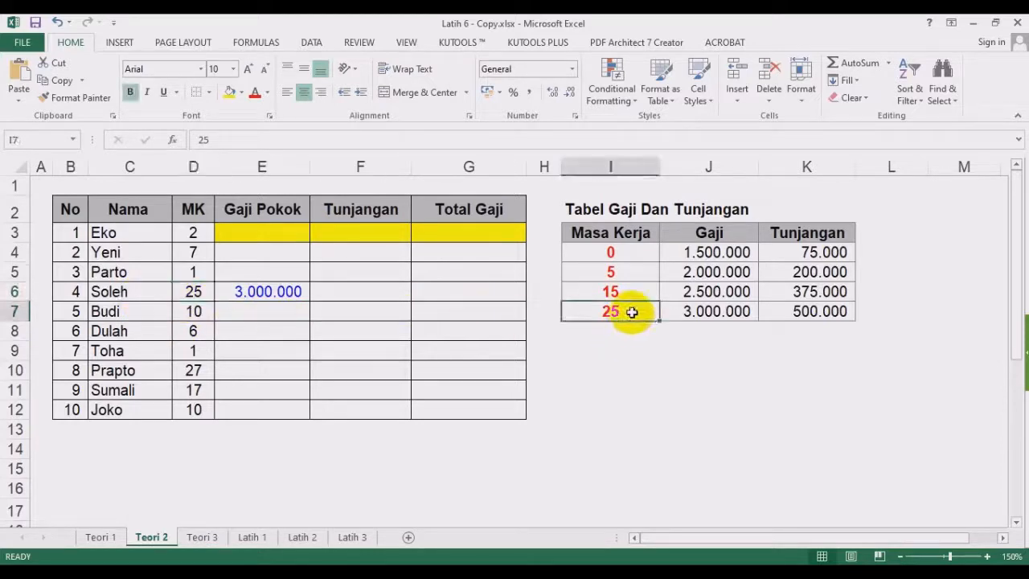
double_click(711, 312)
click(575, 402)
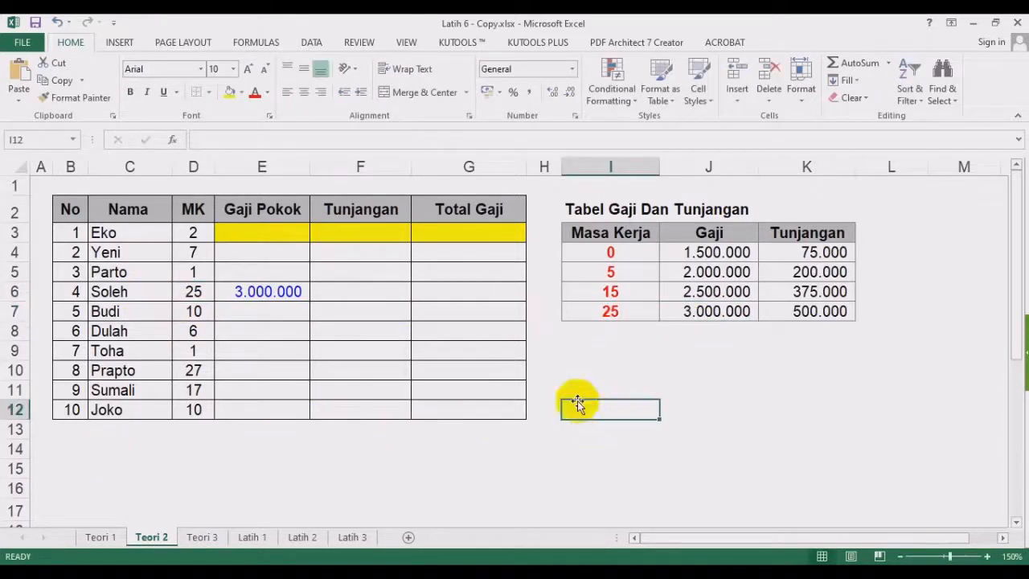
click(270, 297)
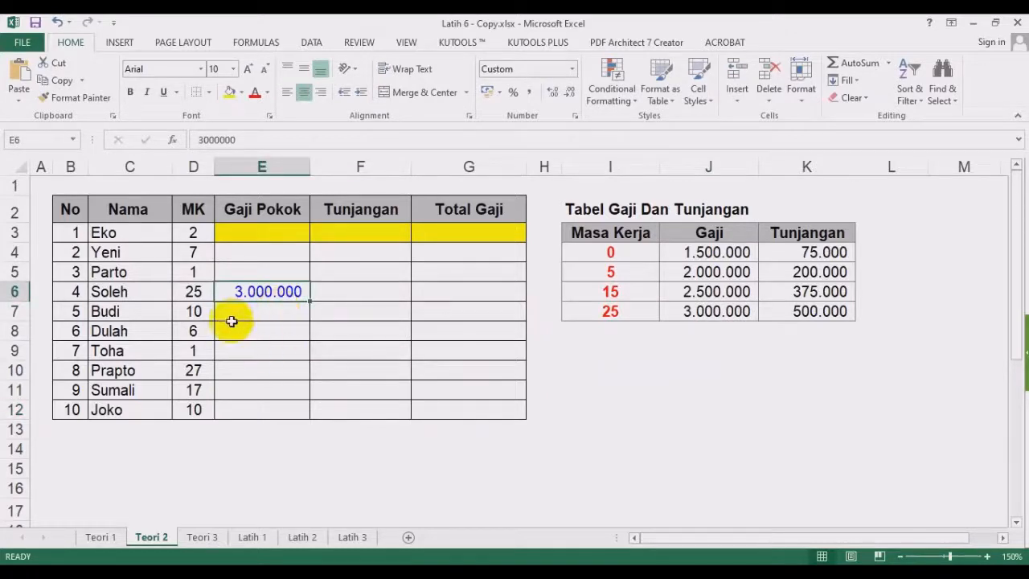
Examine the lookup table on Teori 2 row by row, covering the Gaji and Tunjangan for Masa Kerja 0, 5, 15 and 25.
click(253, 383)
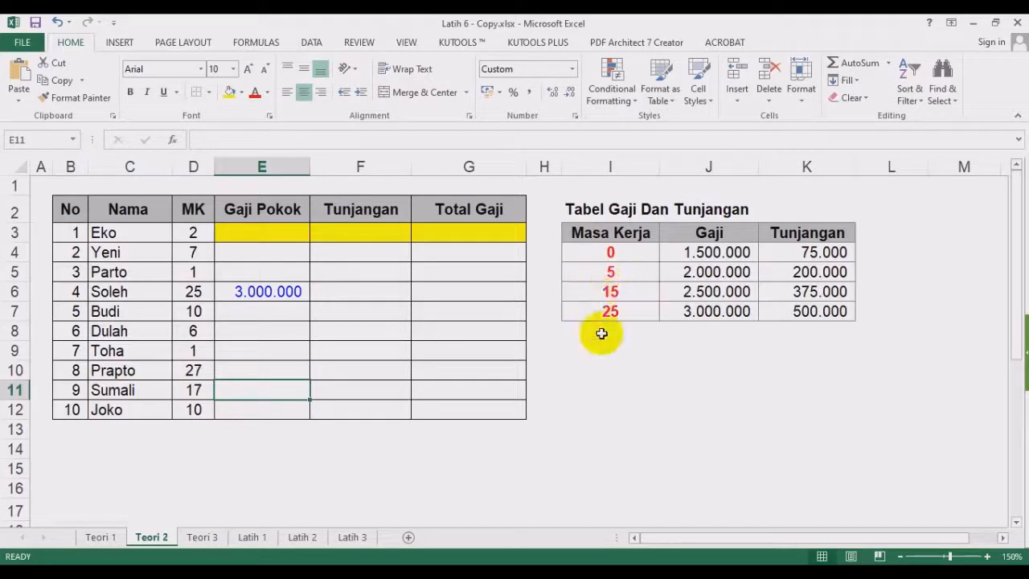
click(679, 390)
drag(605, 240, 803, 313)
drag(602, 228, 604, 313)
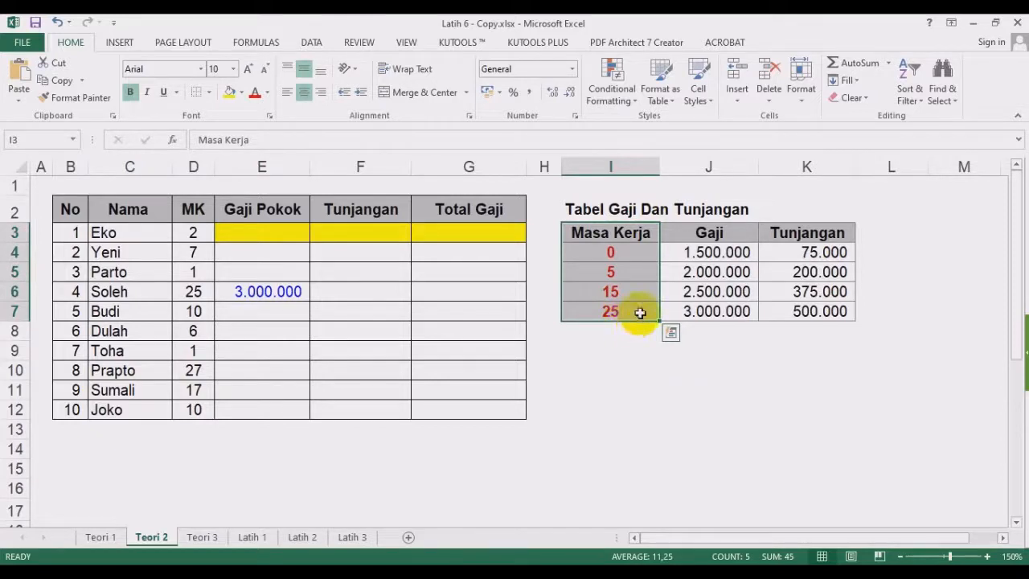
click(640, 367)
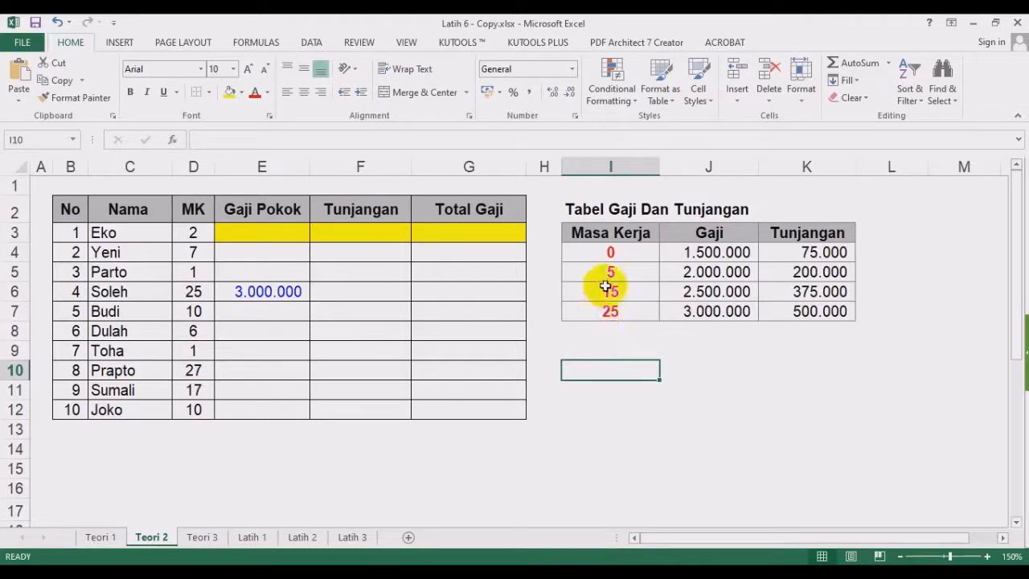
drag(604, 251, 820, 252)
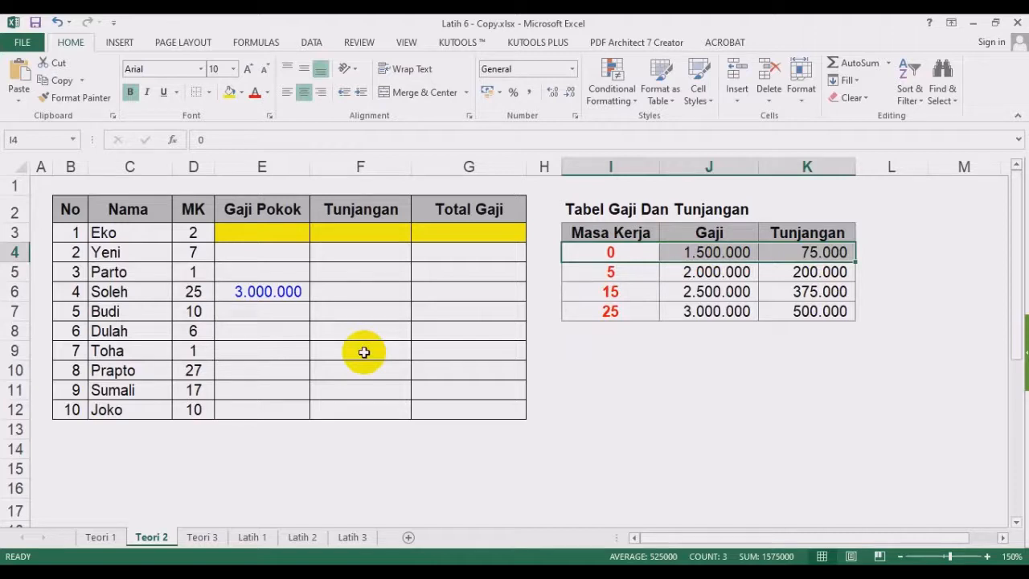
drag(619, 273, 784, 267)
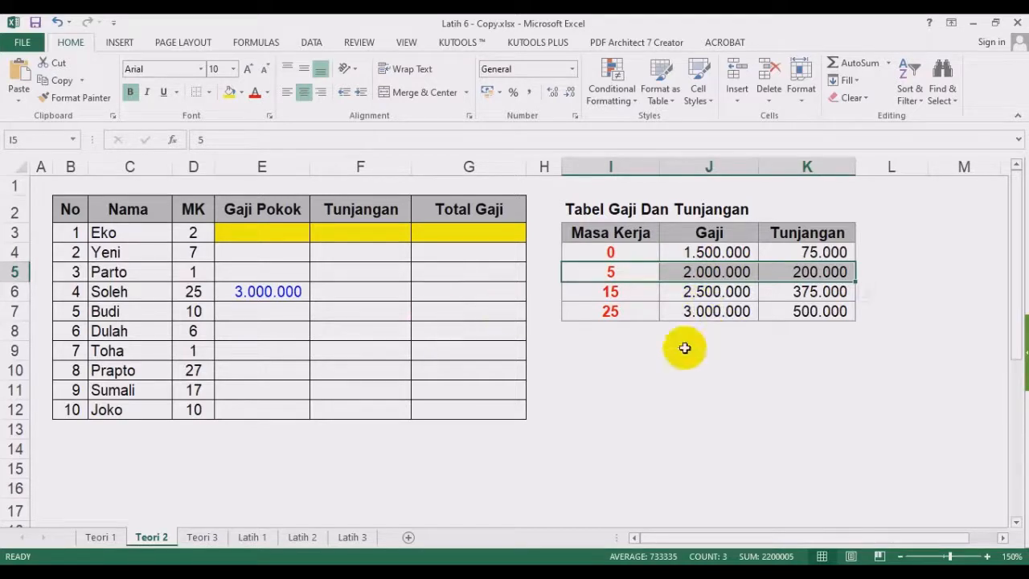
drag(615, 292, 804, 291)
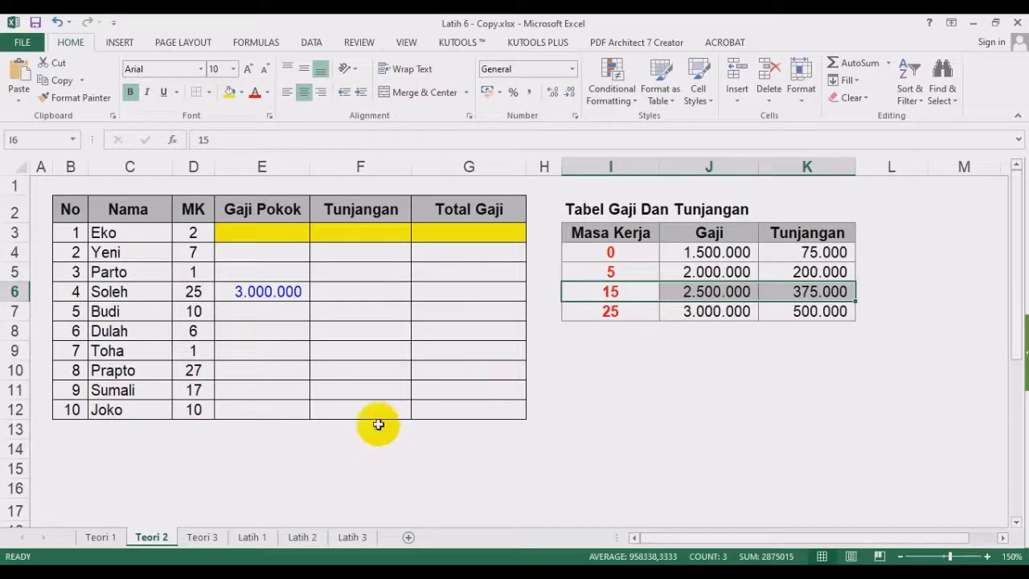
drag(609, 313, 819, 314)
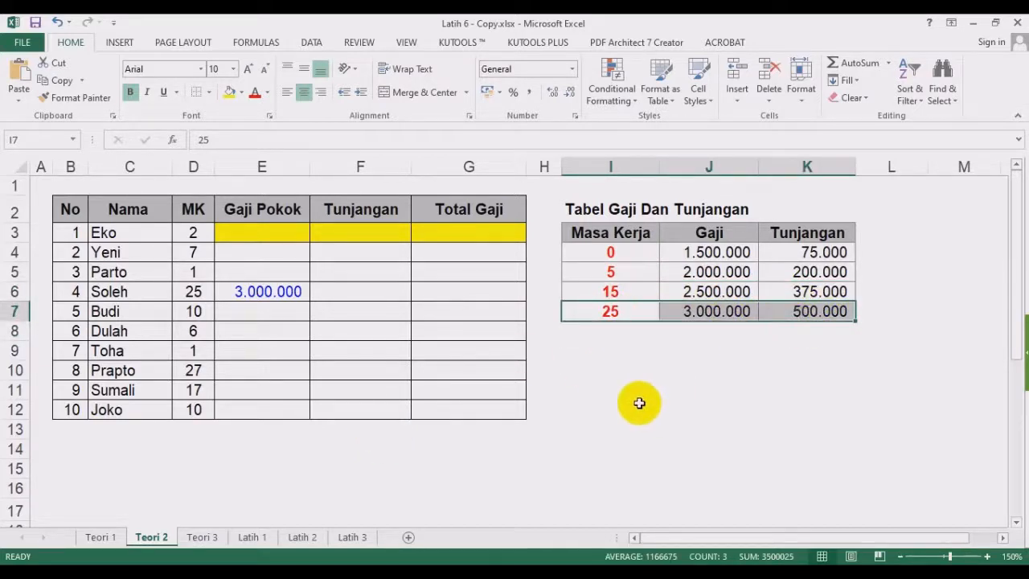
click(680, 391)
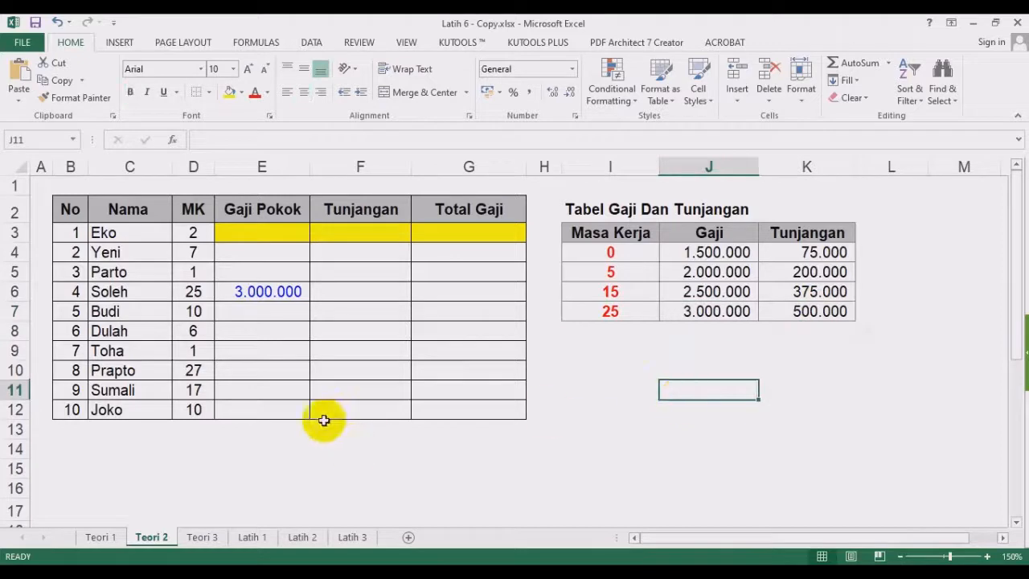
Enter 2500000 as the Gaji Pokok in E11, following the Masa Kerja 15 row of the lookup table.
drag(153, 391, 241, 386)
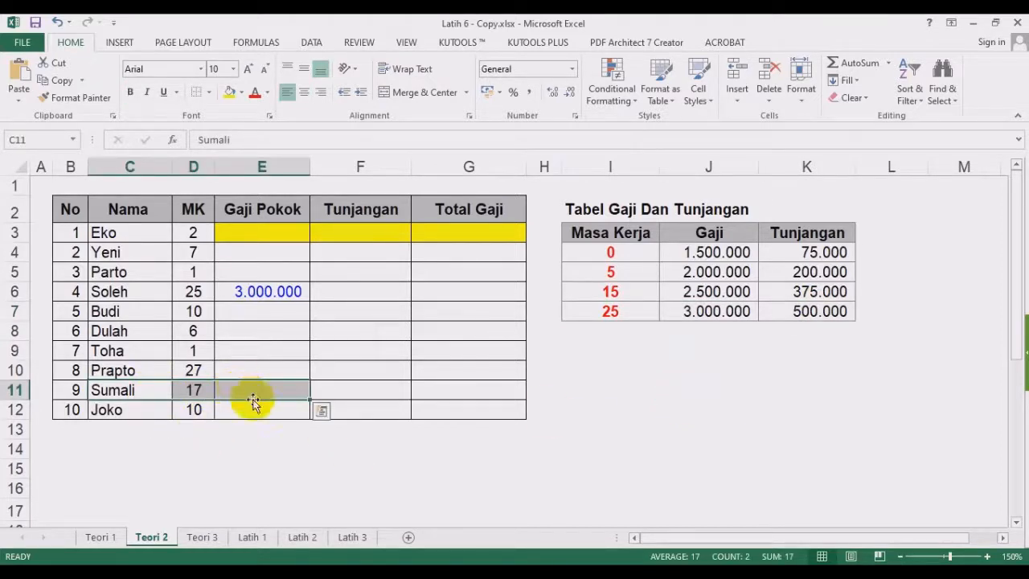
click(713, 292)
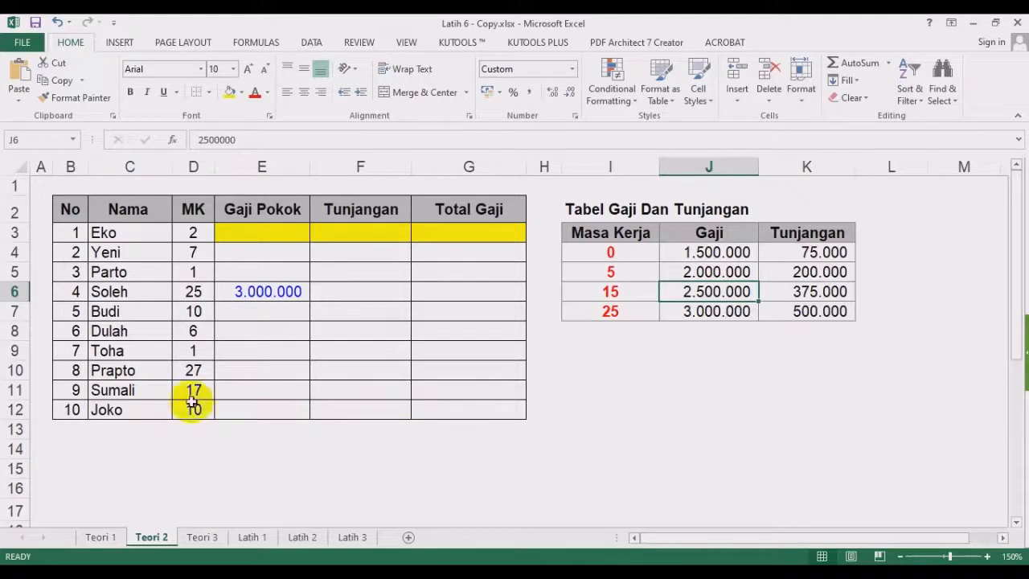
click(268, 390)
text(2.500.)
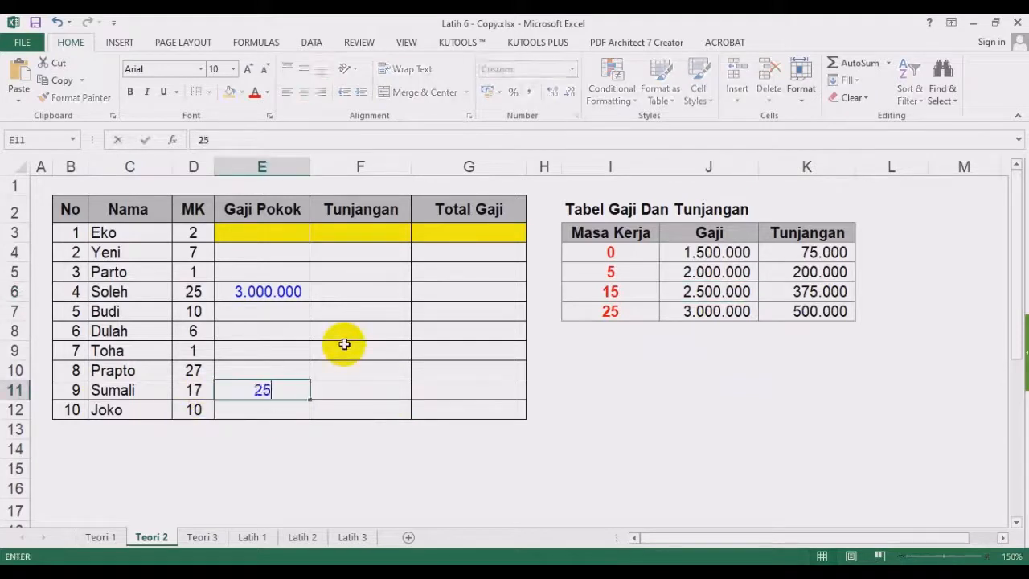
text(00000)
key(Return)
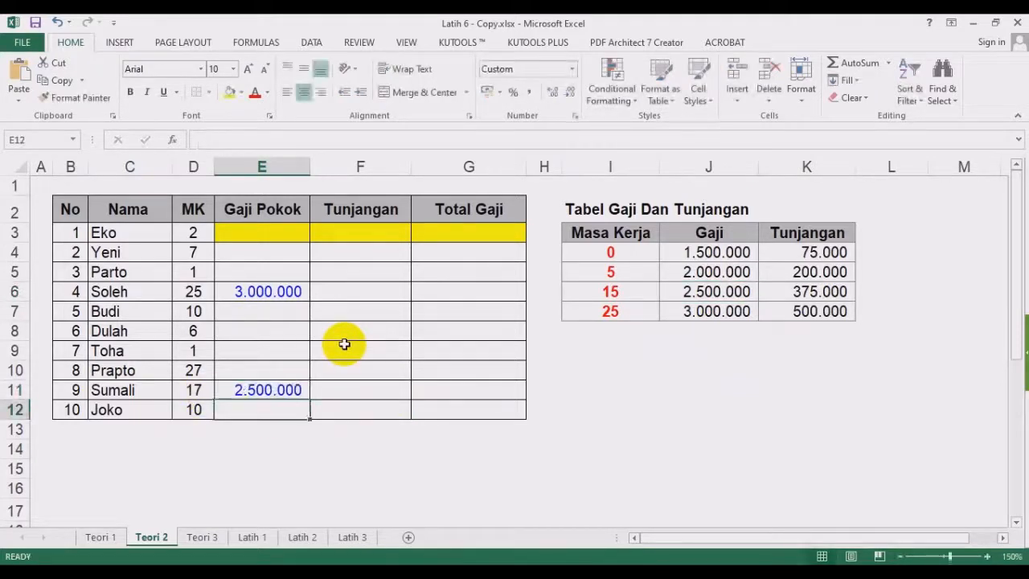
click(718, 385)
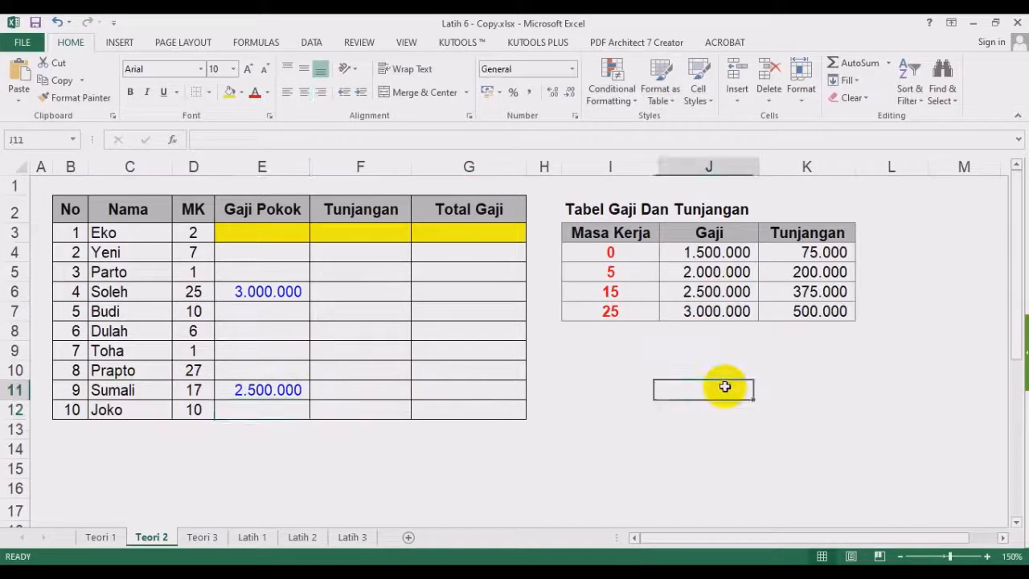
Compare the employees' MK values in column D with the Masa Kerja column and the rows of the lookup table.
drag(610, 232, 610, 315)
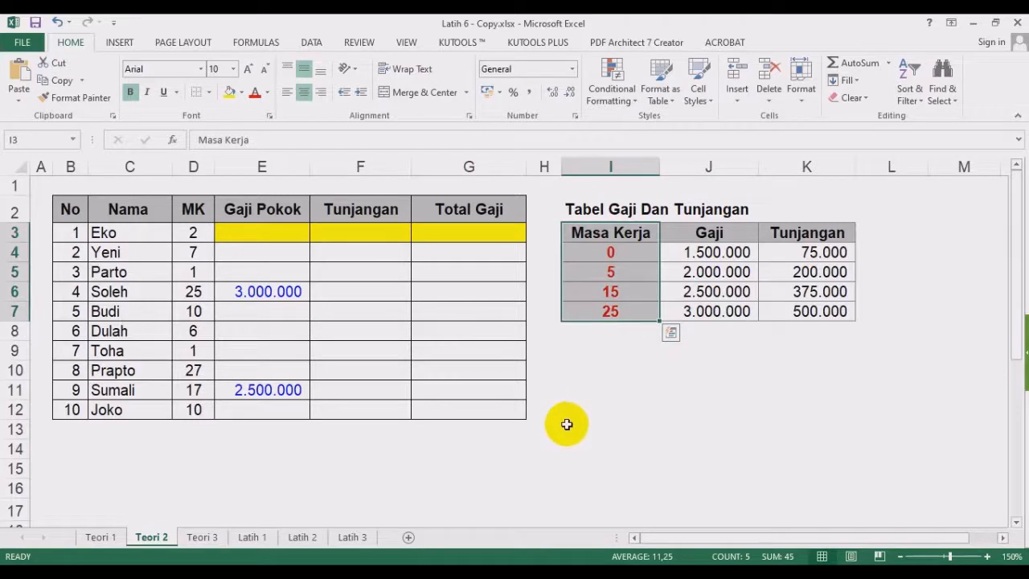
click(275, 364)
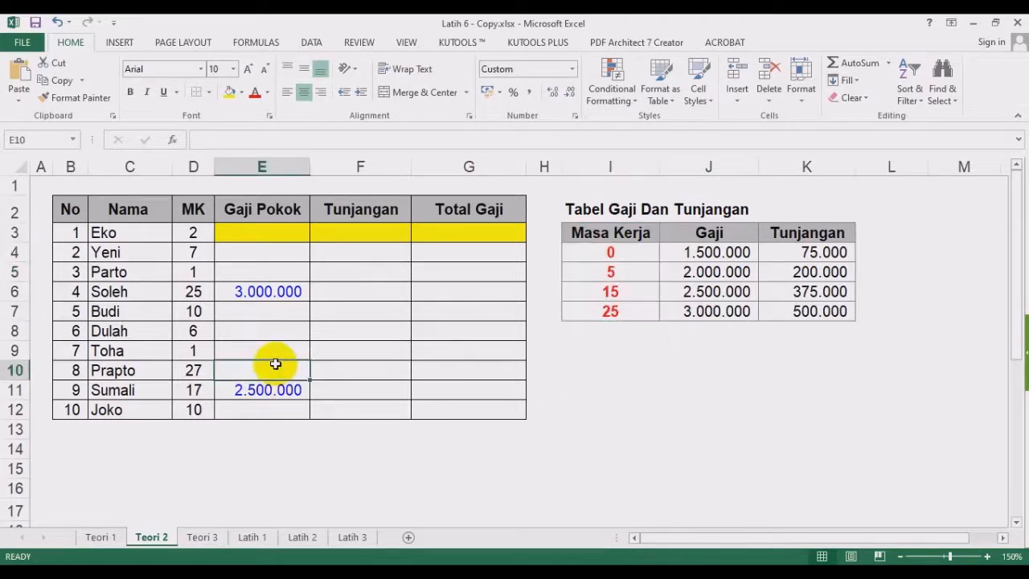
click(731, 388)
drag(617, 253, 618, 309)
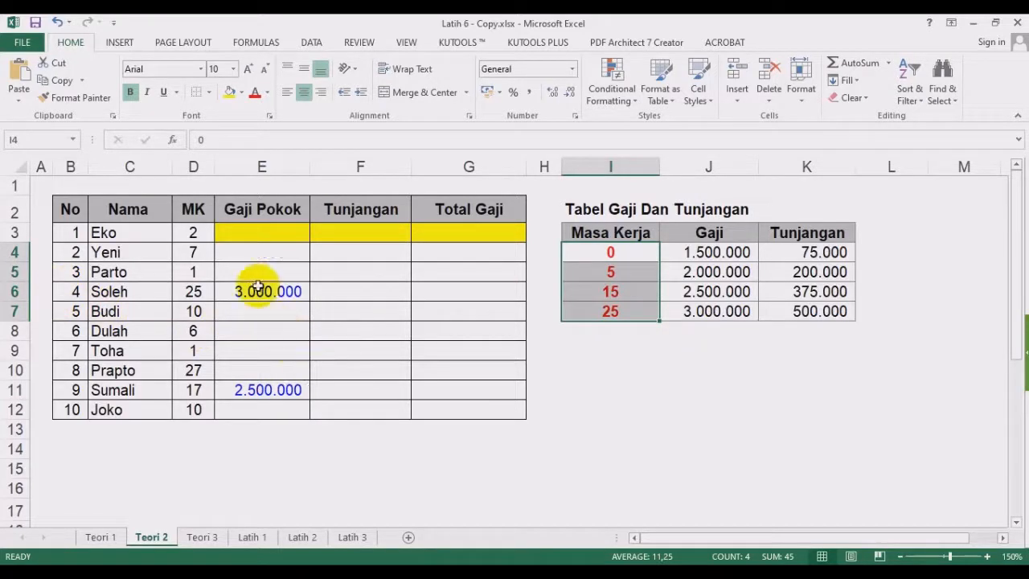
drag(195, 246, 193, 391)
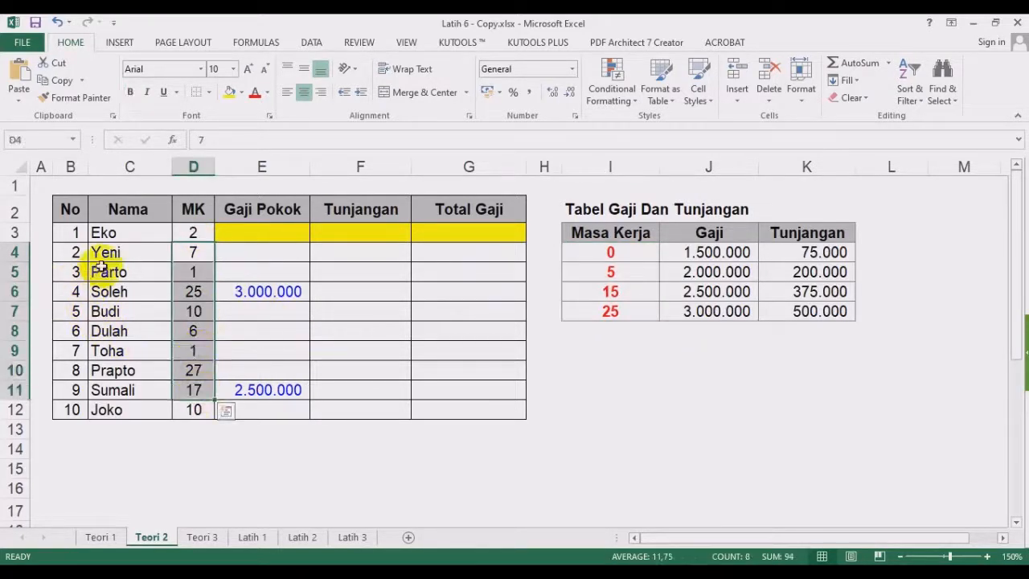
click(198, 245)
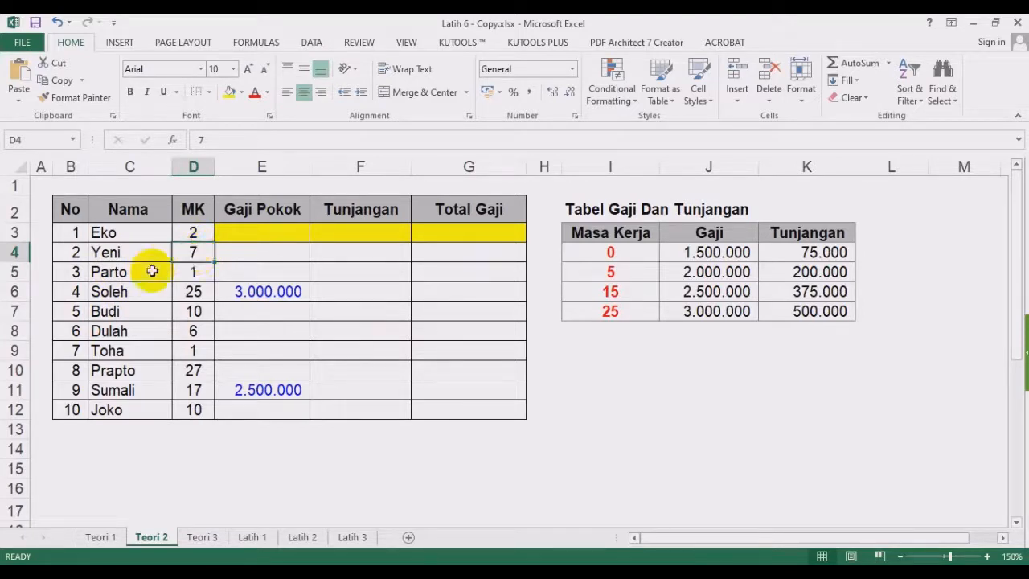
drag(614, 255, 807, 311)
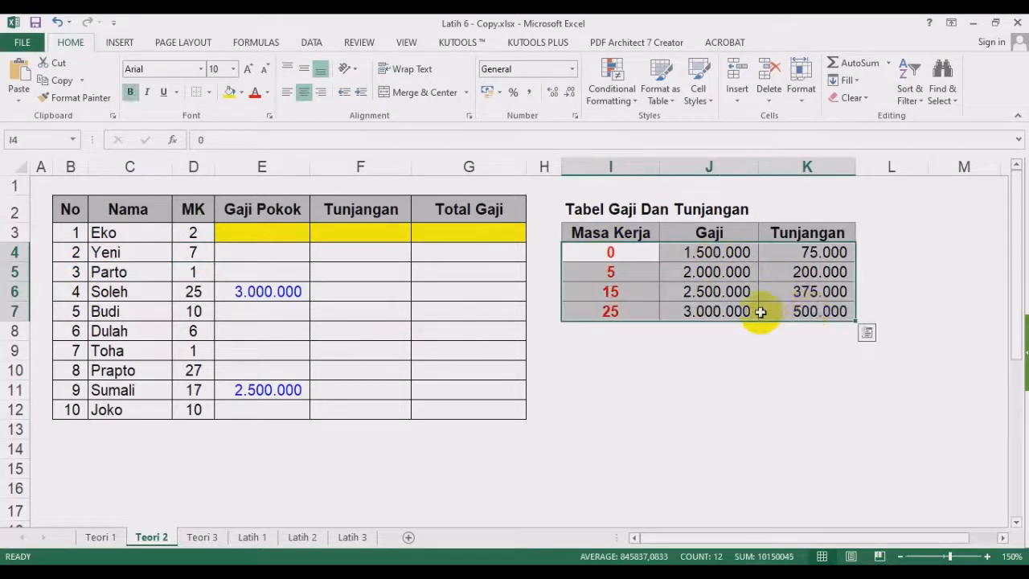
click(614, 368)
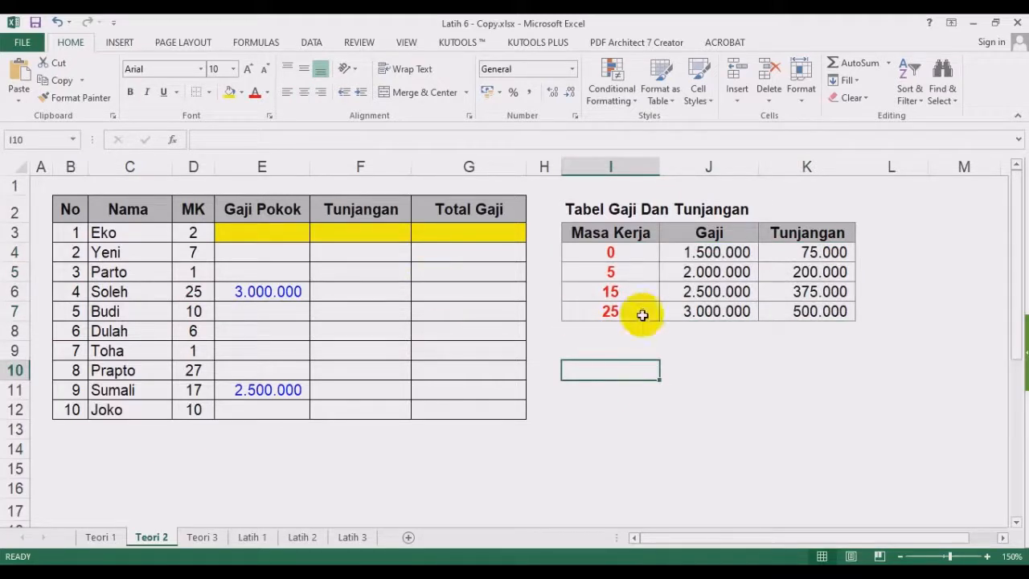
drag(602, 271, 806, 271)
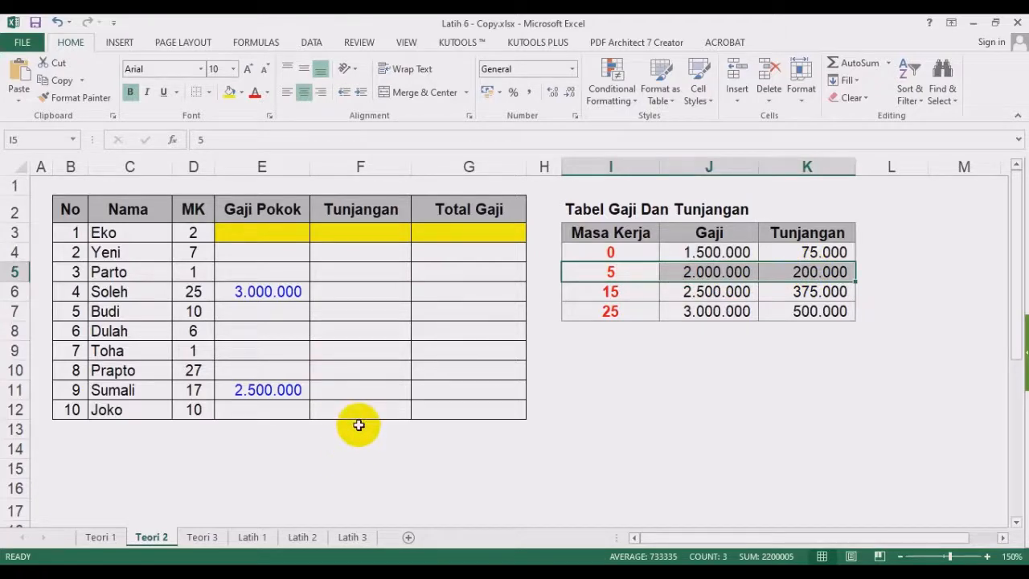
Compare the employees' Gol values with the Golongan column of the lookup table on sheet Teori 1.
click(102, 535)
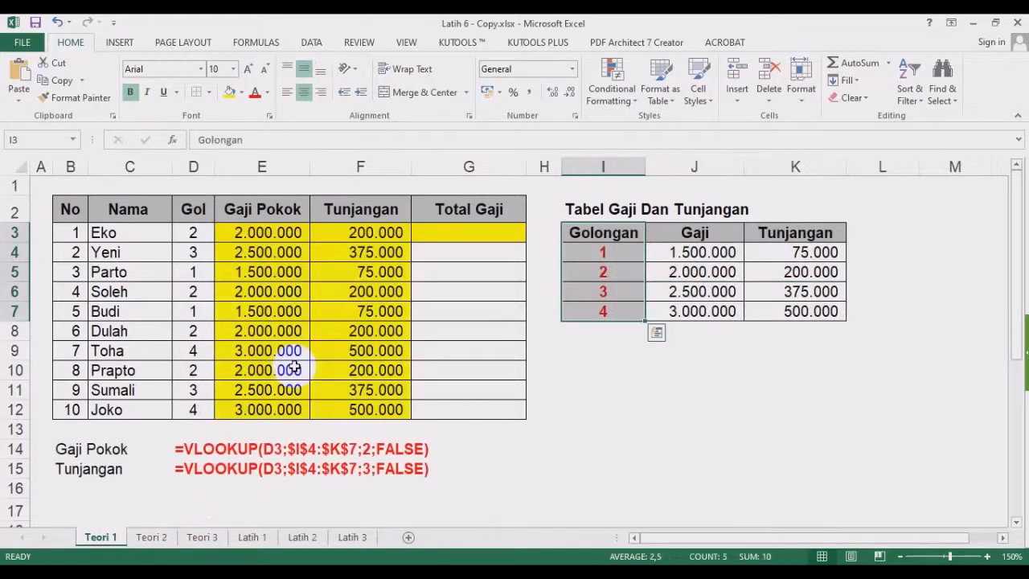
drag(196, 233, 193, 408)
click(128, 333)
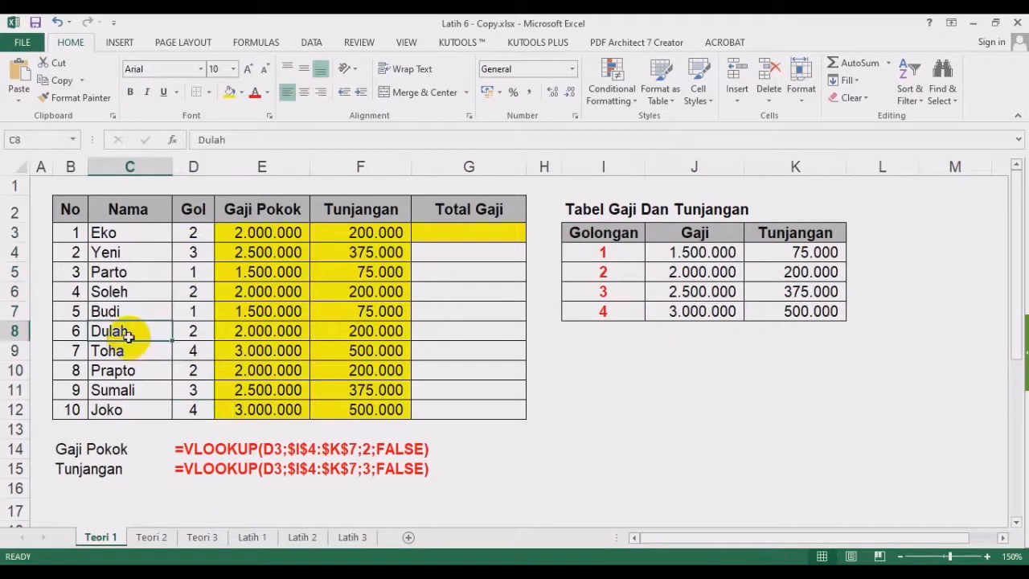
drag(626, 277, 616, 319)
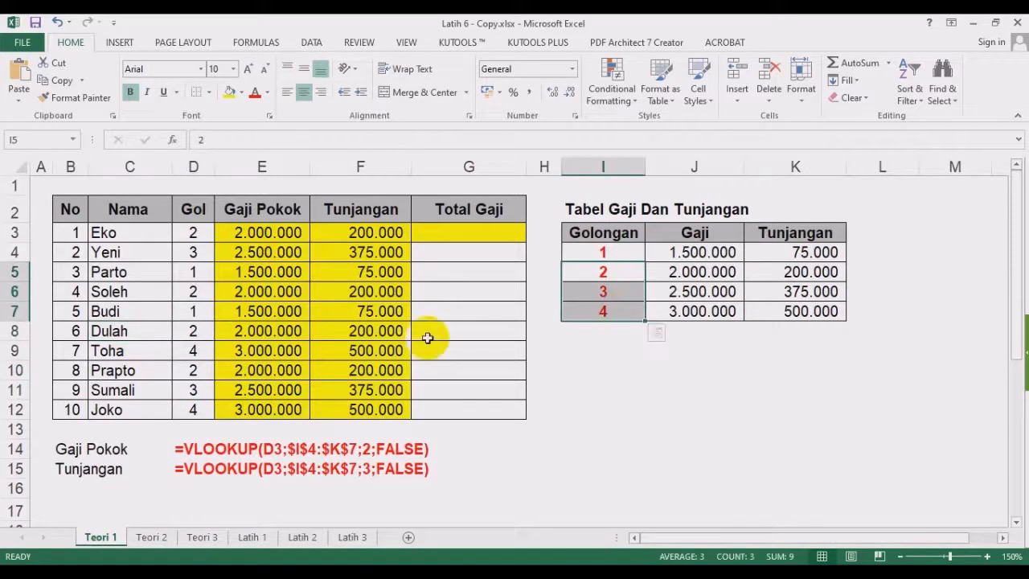
drag(193, 232, 196, 392)
click(114, 351)
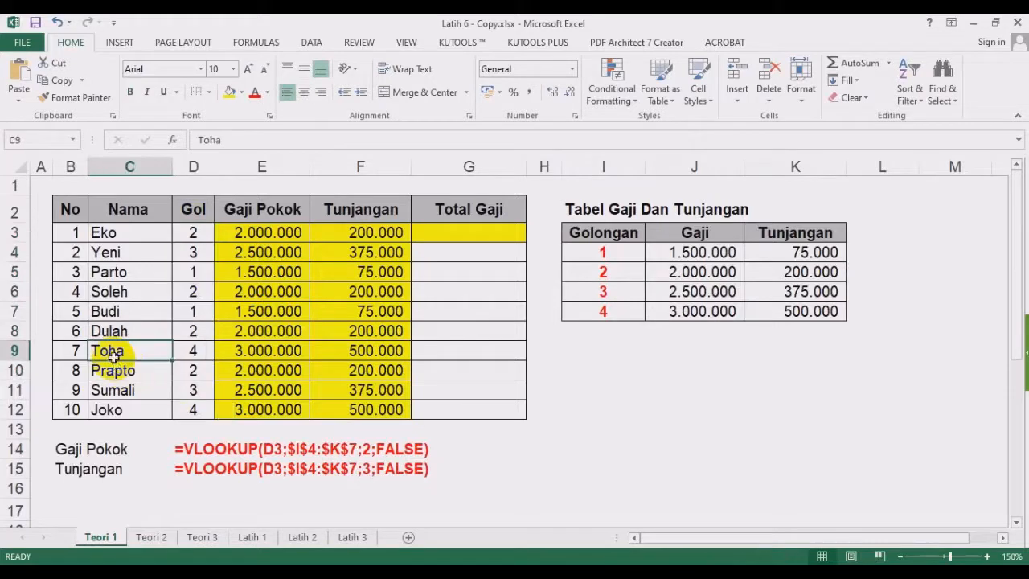
drag(604, 252, 602, 308)
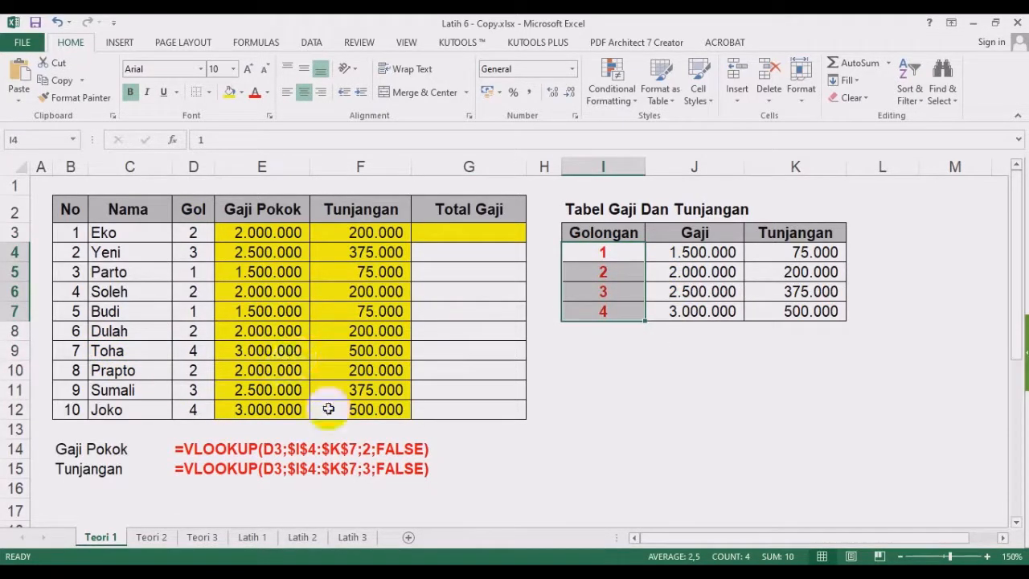
Return to sheet Teori 2 and check the MK values in D3:D12 against each Masa Kerja value in I4:I7.
click(151, 536)
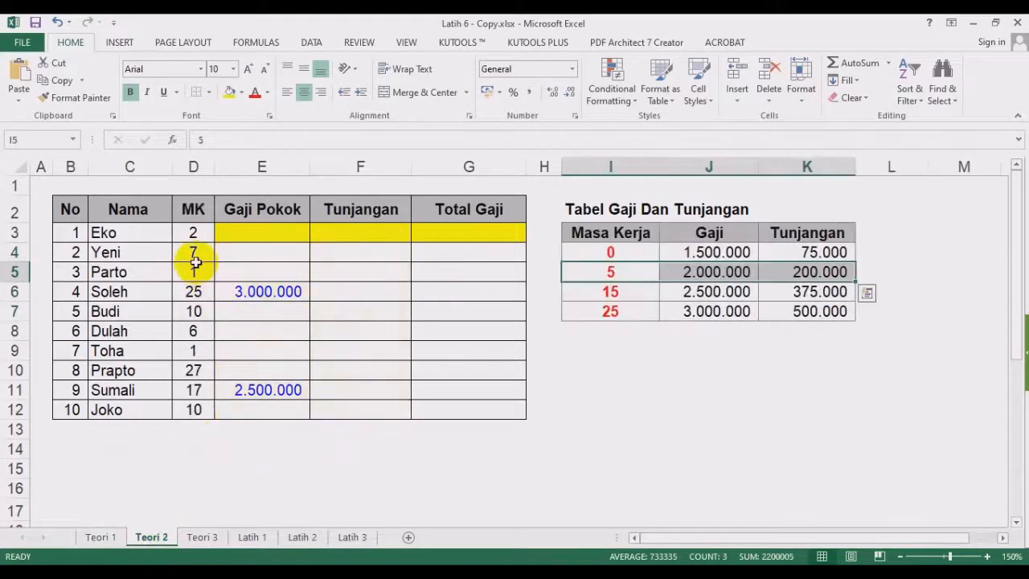
drag(192, 234, 194, 410)
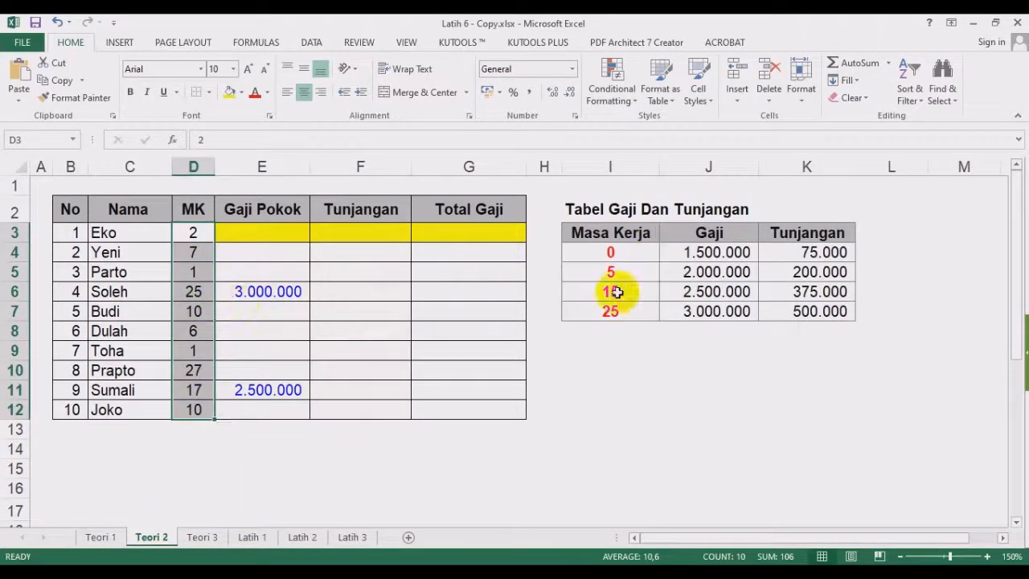
click(611, 252)
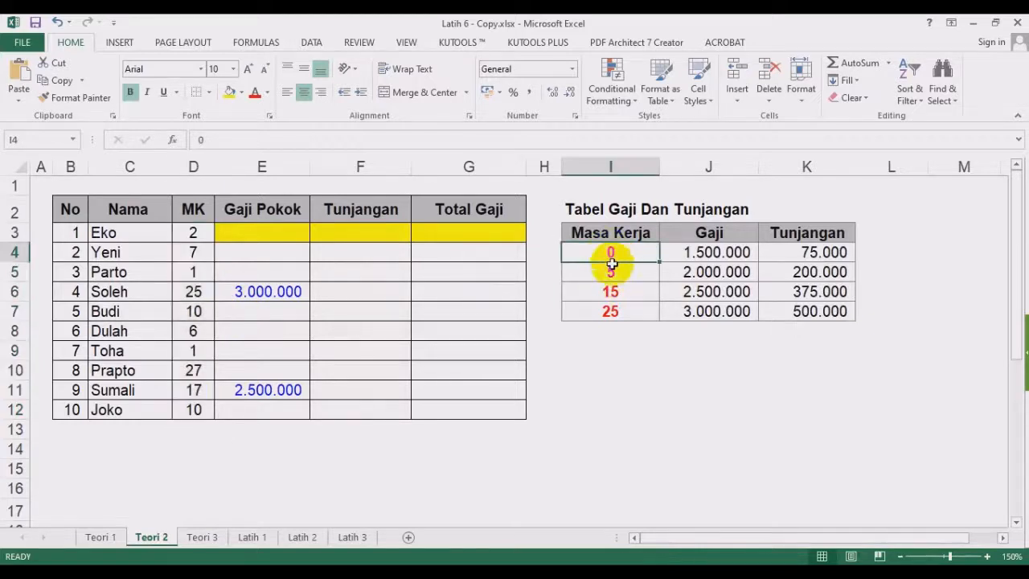
click(611, 271)
click(611, 292)
click(614, 311)
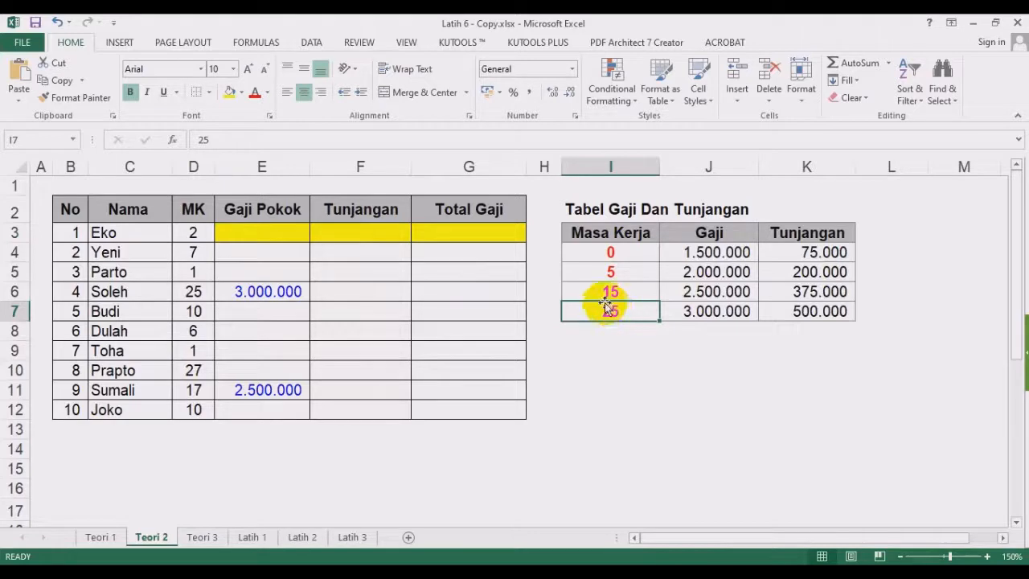
Match the MK value in D8 to the Masa Kerja 5 row of the lookup table.
click(135, 330)
click(191, 332)
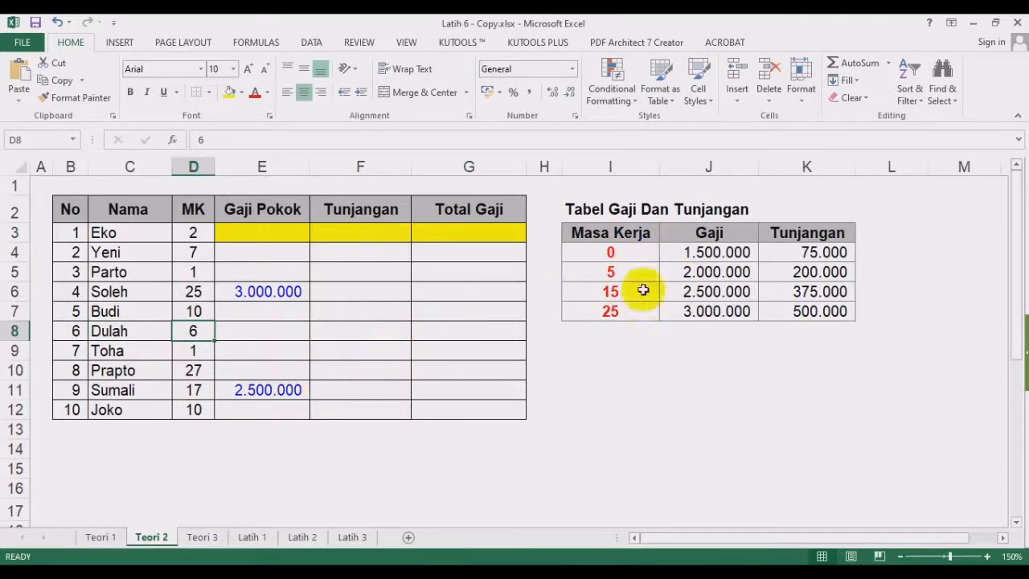
drag(610, 232, 803, 312)
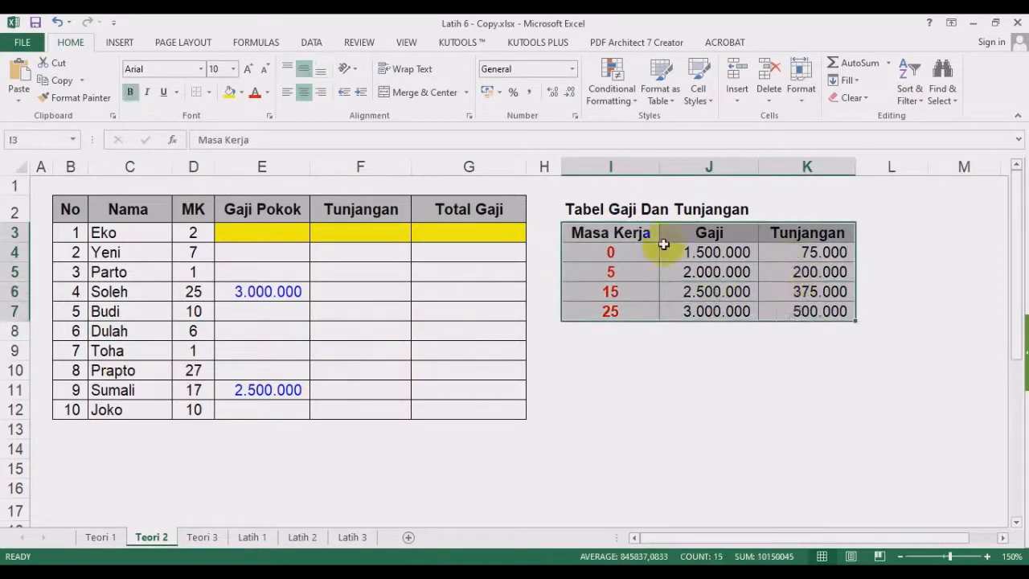
drag(615, 234, 803, 312)
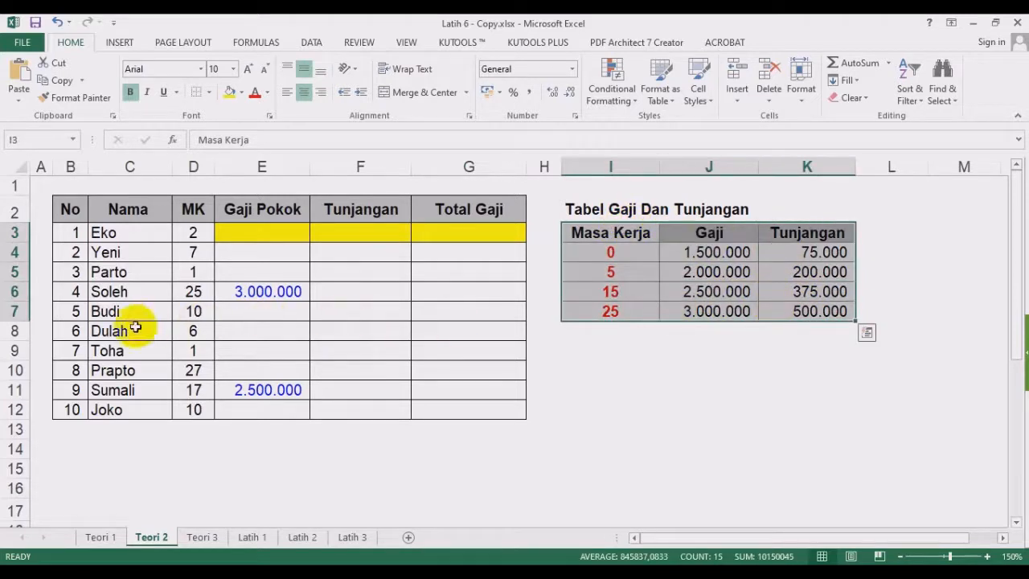
click(197, 330)
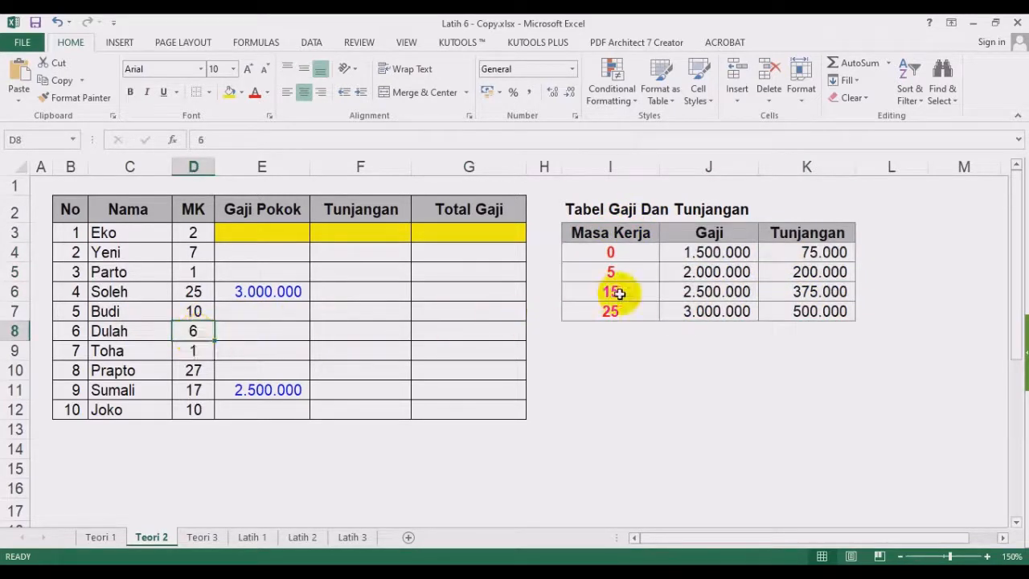
drag(595, 272, 785, 265)
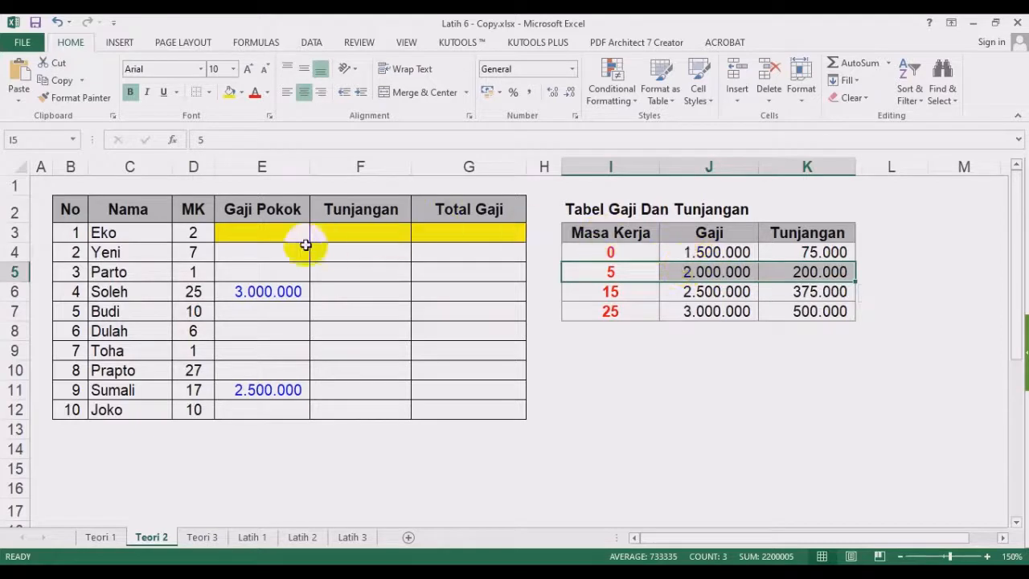
Look up Gaji Pokok in E3 with =VLOOKUP(D3;$I$4:$K$7;2;TRUE) and fill the formula down to E12.
click(274, 239)
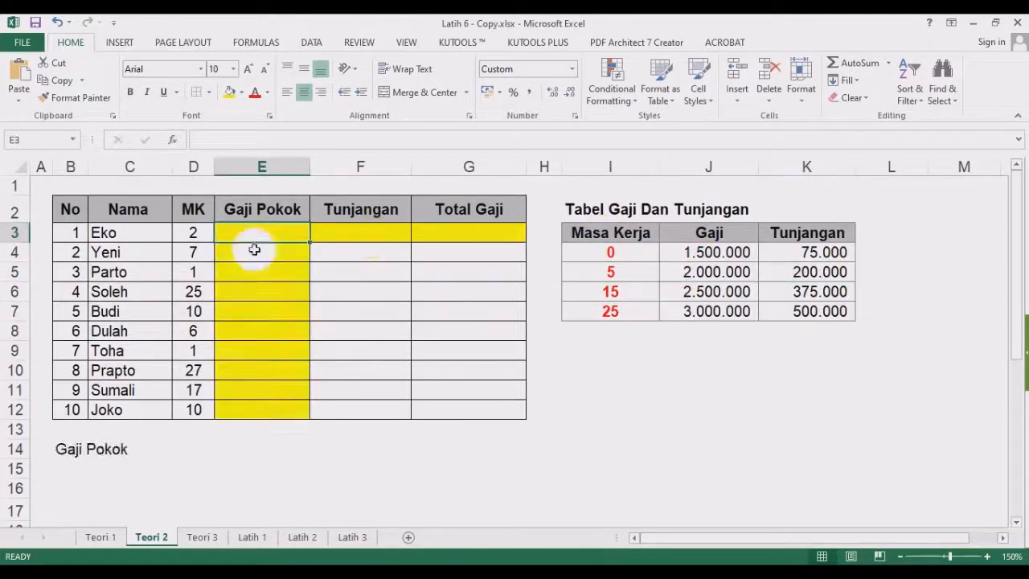
text(=vlookup()
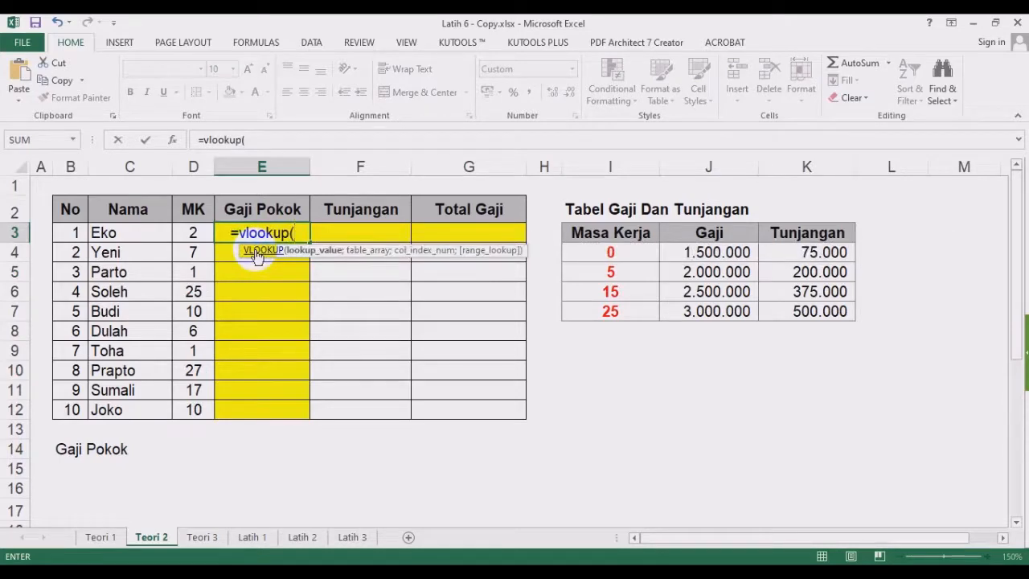
click(194, 234)
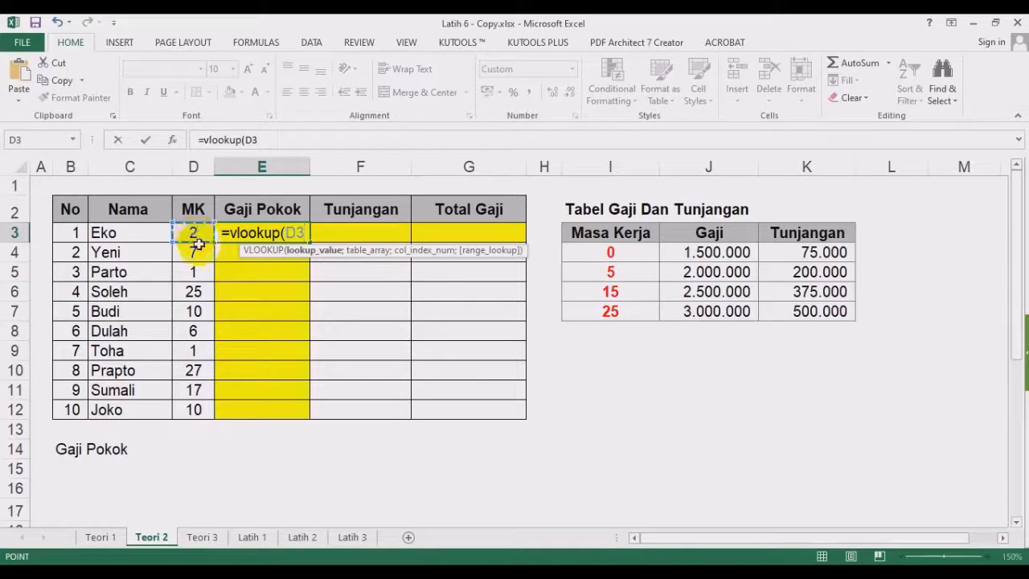
text(;)
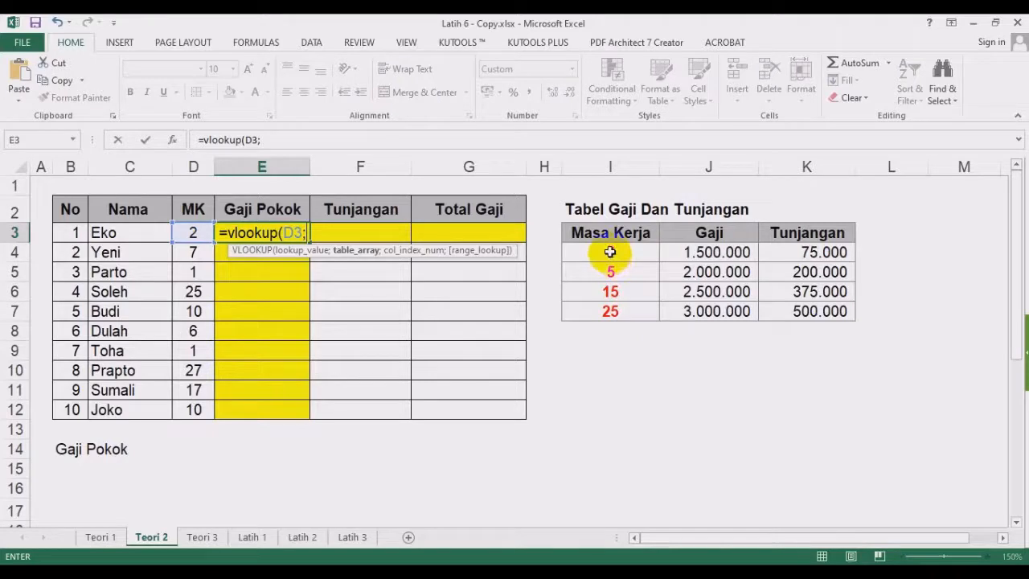
drag(610, 251, 821, 313)
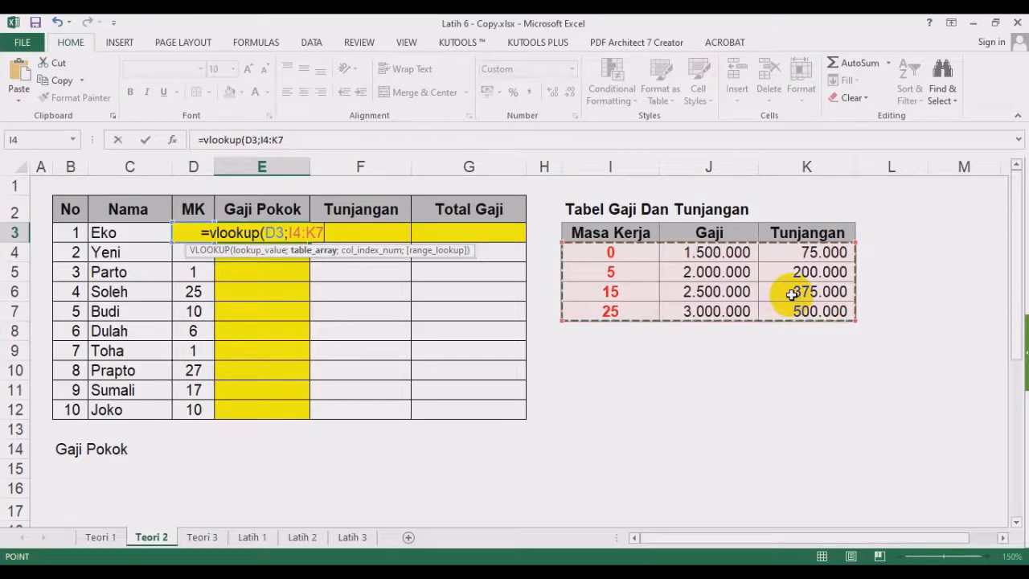
key(F4)
text(;)
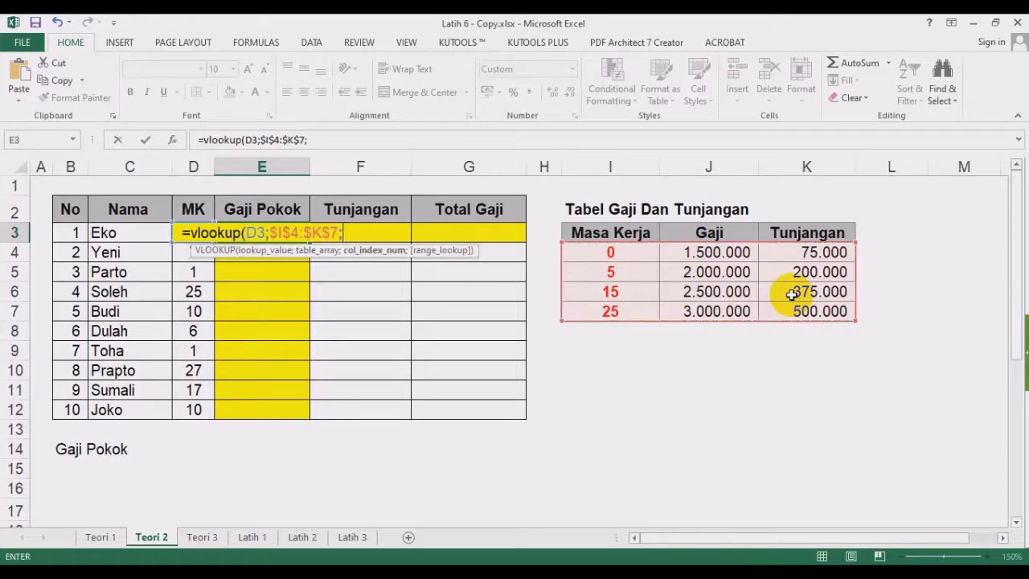
text(2)
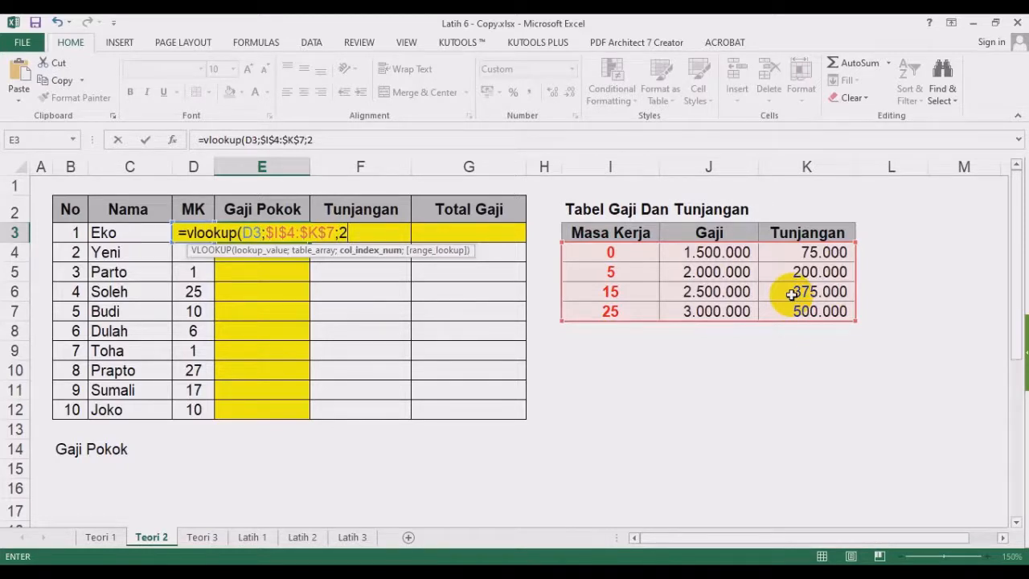
text(;true))
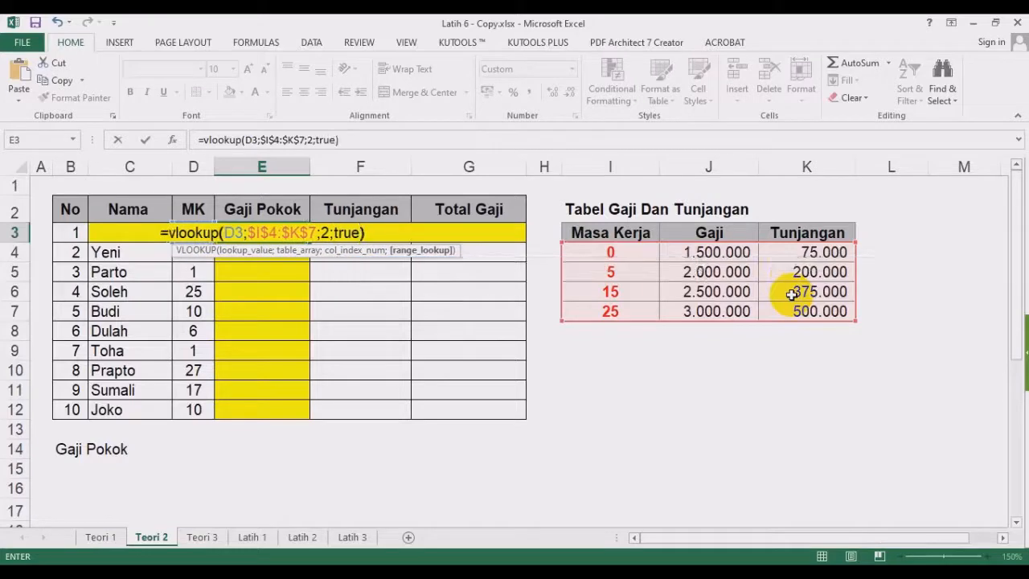
key(Return)
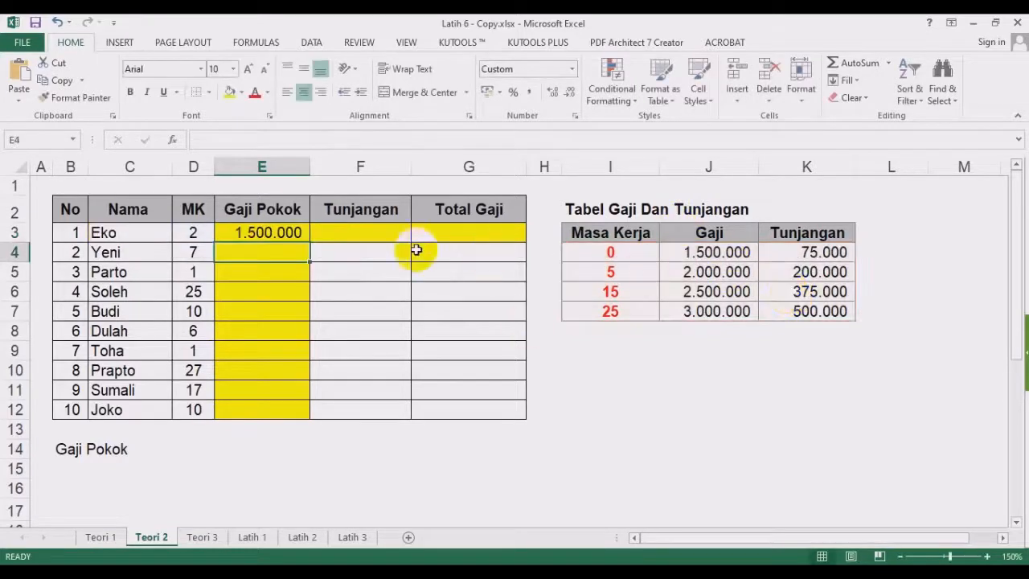
click(277, 234)
double_click(309, 242)
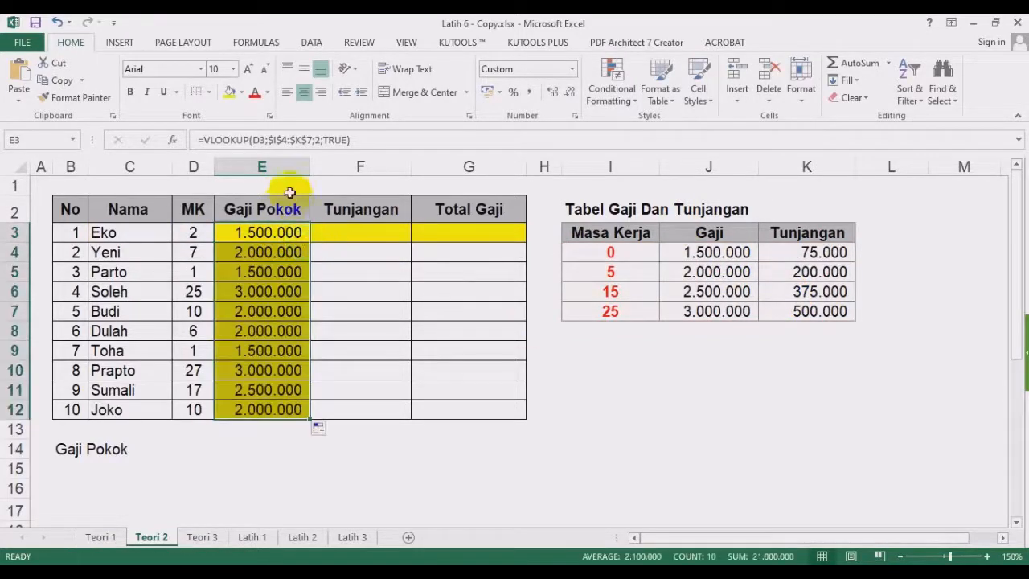
Copy the E3 formula and record it as text in D14, beside the Gaji Pokok label.
click(265, 232)
click(372, 140)
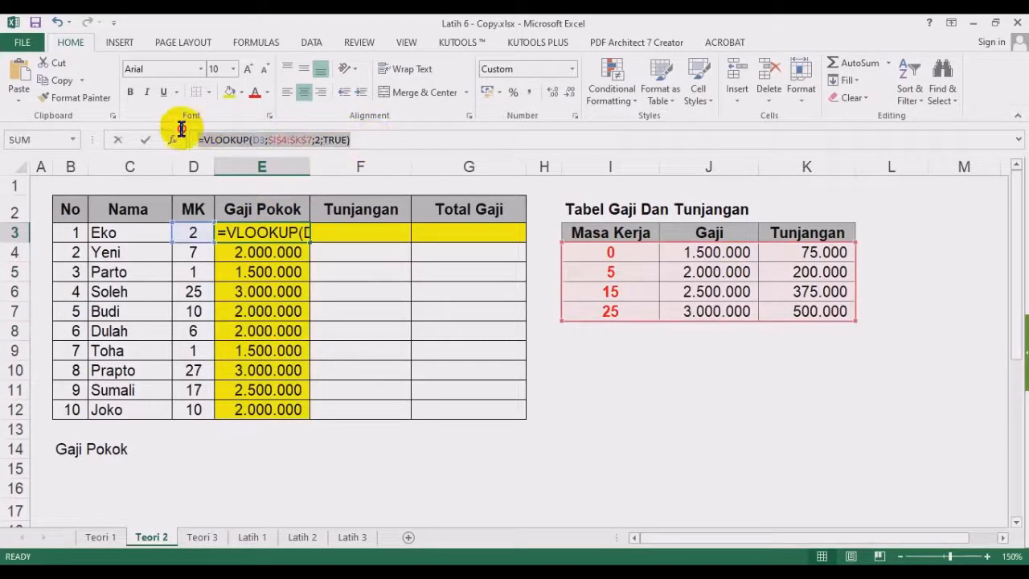
key(Escape)
click(190, 448)
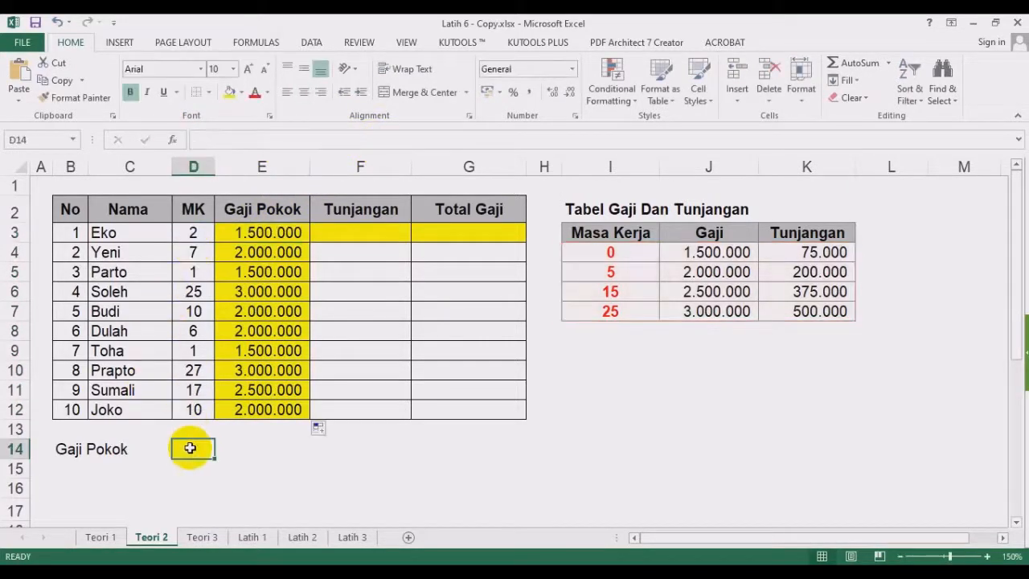
double_click(190, 448)
key(ctrl+v)
key(Return)
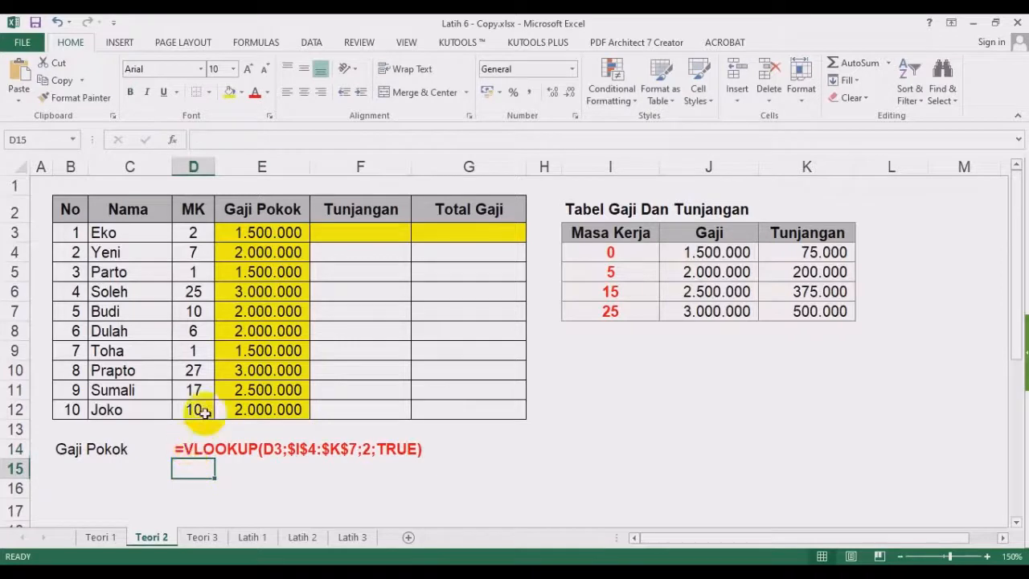
Reuse the E3 formula in F3 with column index 3 for Tunjangan, and fill it down to F12.
click(342, 234)
click(280, 232)
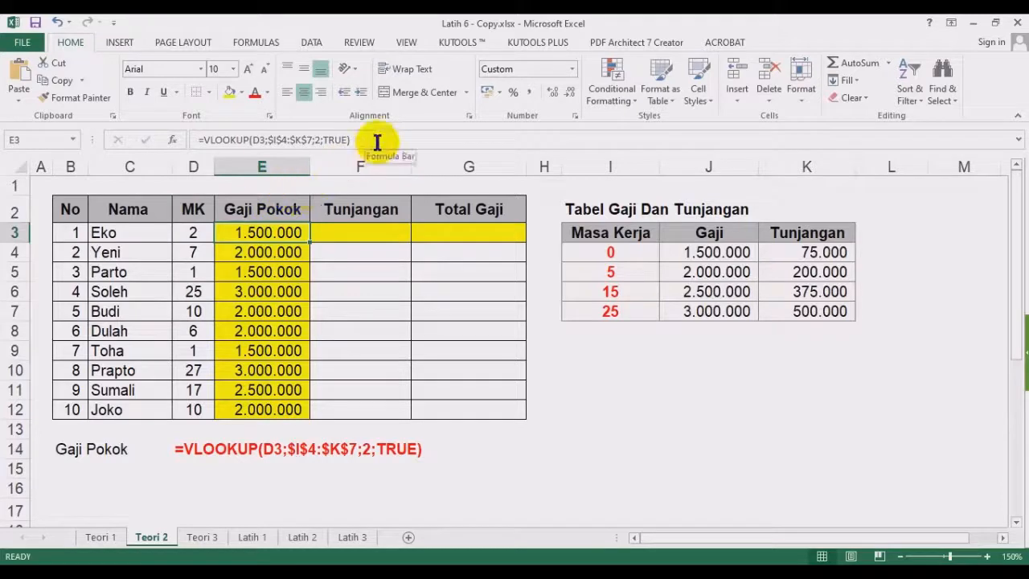
drag(377, 142, 168, 142)
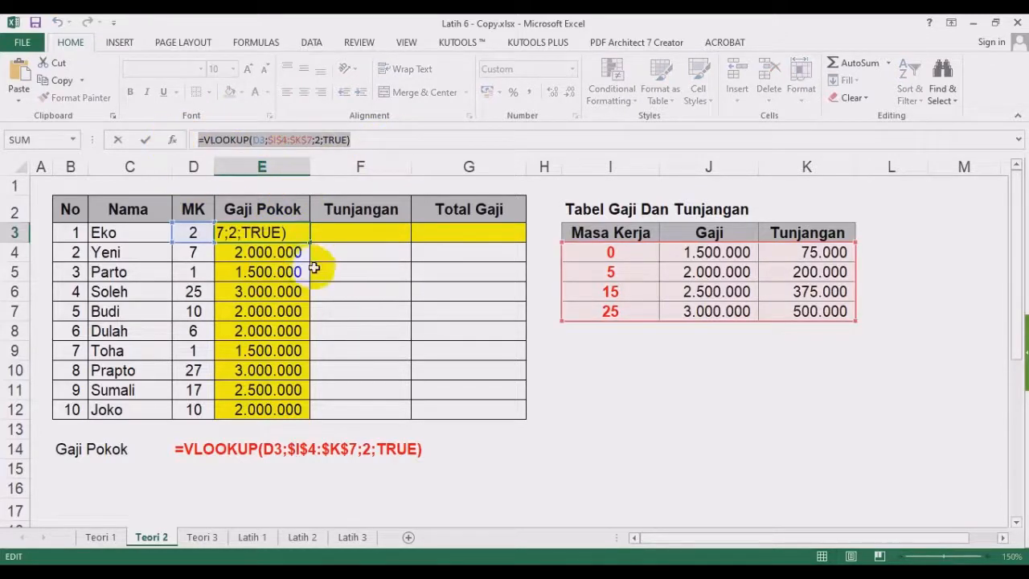
key(ctrl+c)
key(Escape)
click(358, 233)
click(337, 141)
key(ctrl+v)
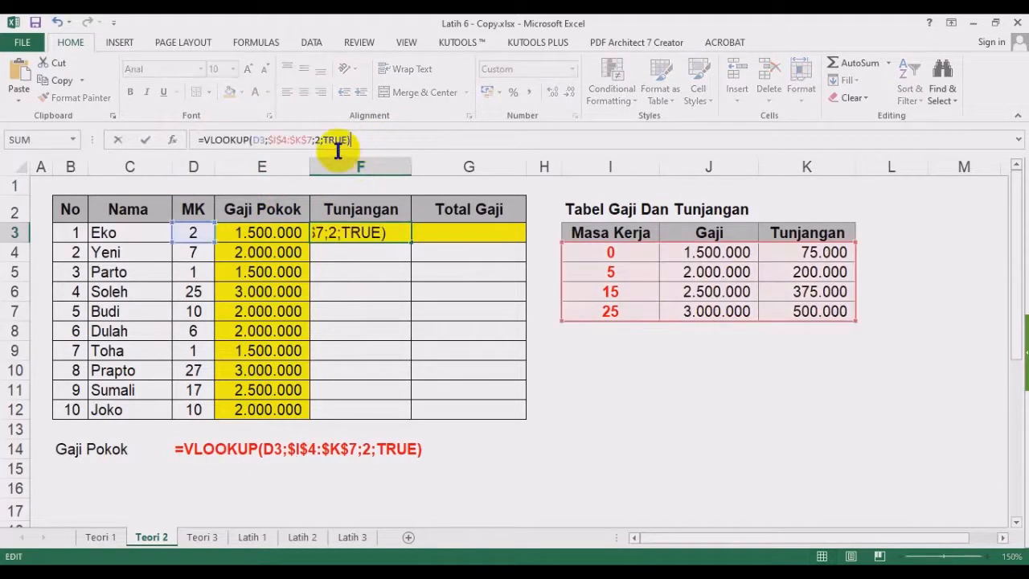
click(319, 140)
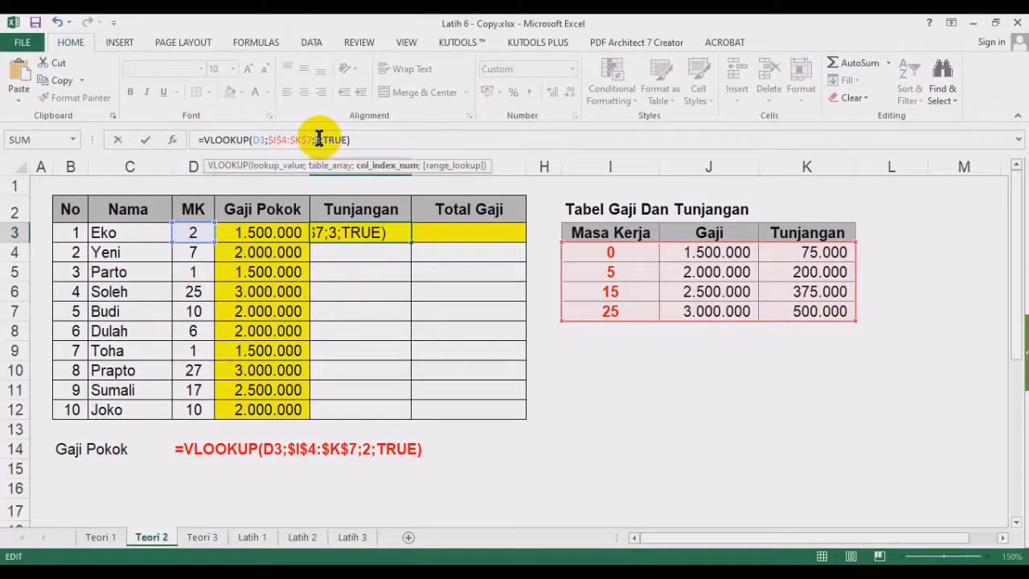
key(Return)
click(378, 232)
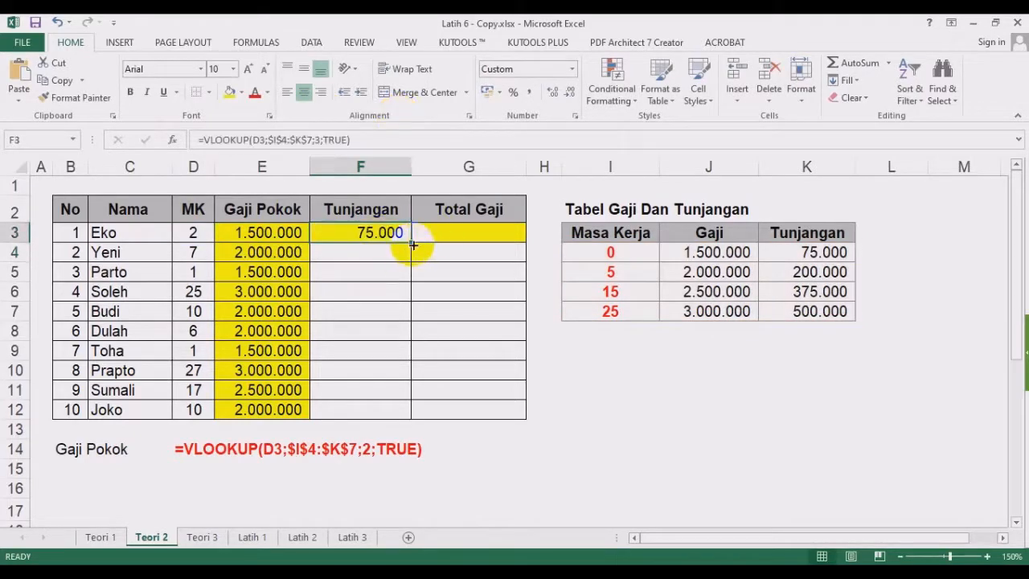
double_click(412, 244)
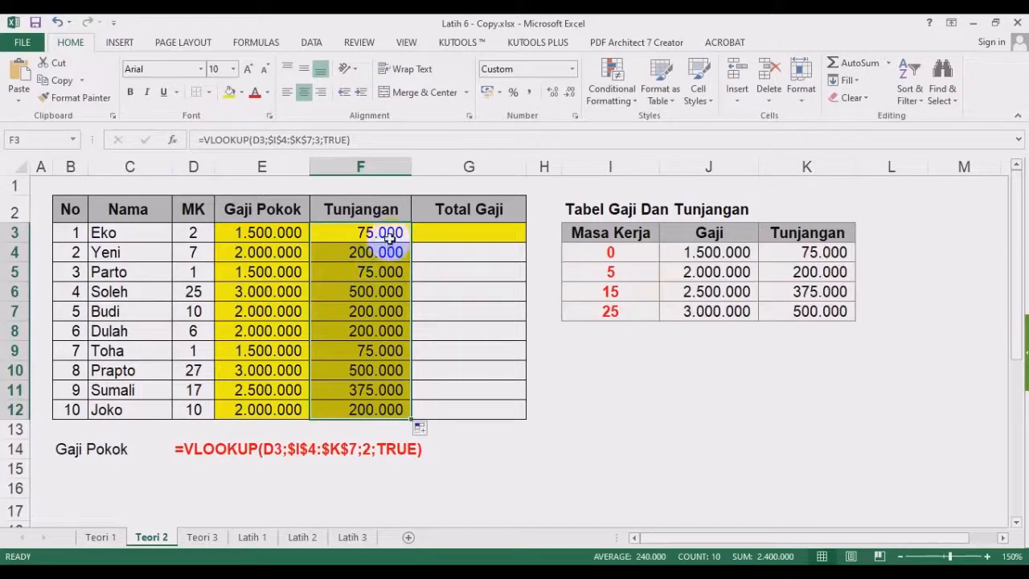
Add the label Tunjangan in B15, below the Gaji Pokok label.
click(98, 467)
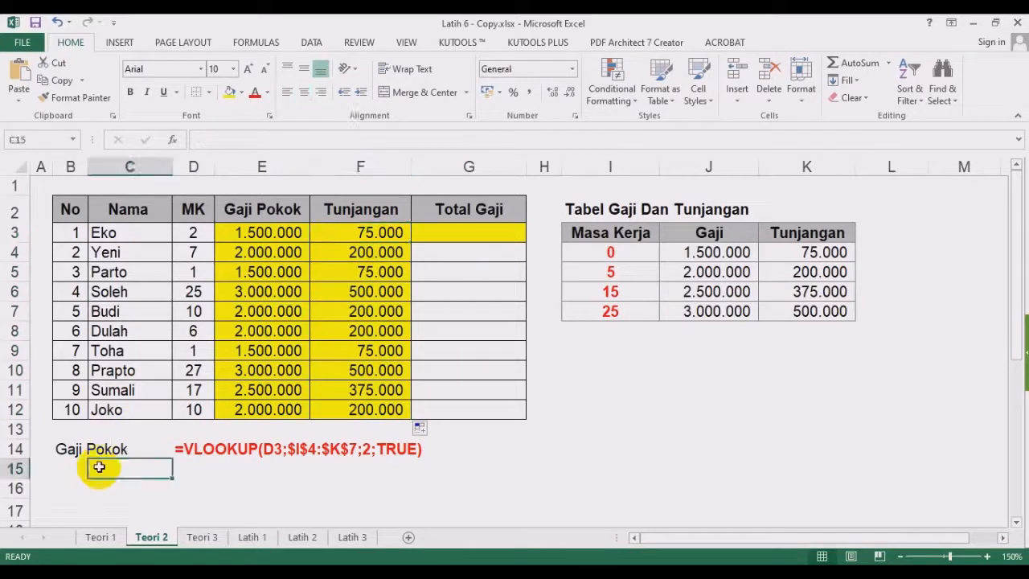
key(Left)
text(Tu)
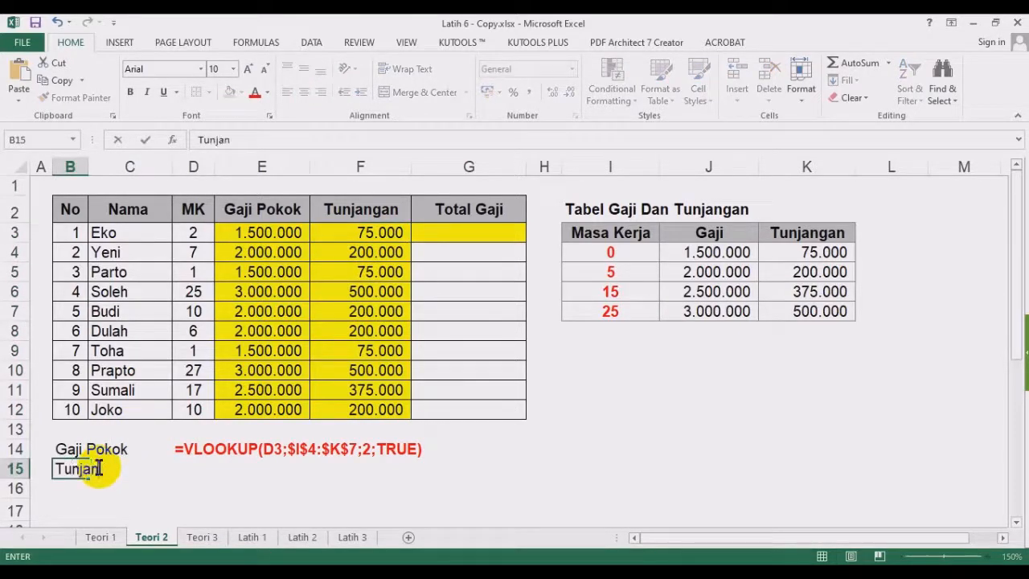
text(njangan)
key(Return)
Record the F3 formula as the text =VLOOKUP(D3;$I$4:$K$7;3;TRUE) in D15, beside the Tunjangan label.
click(366, 233)
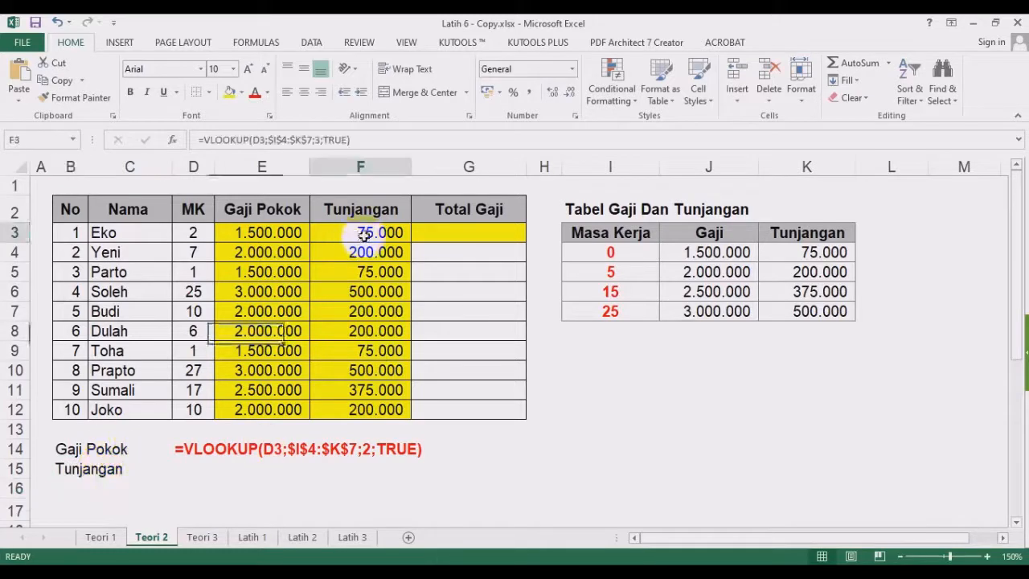
click(330, 139)
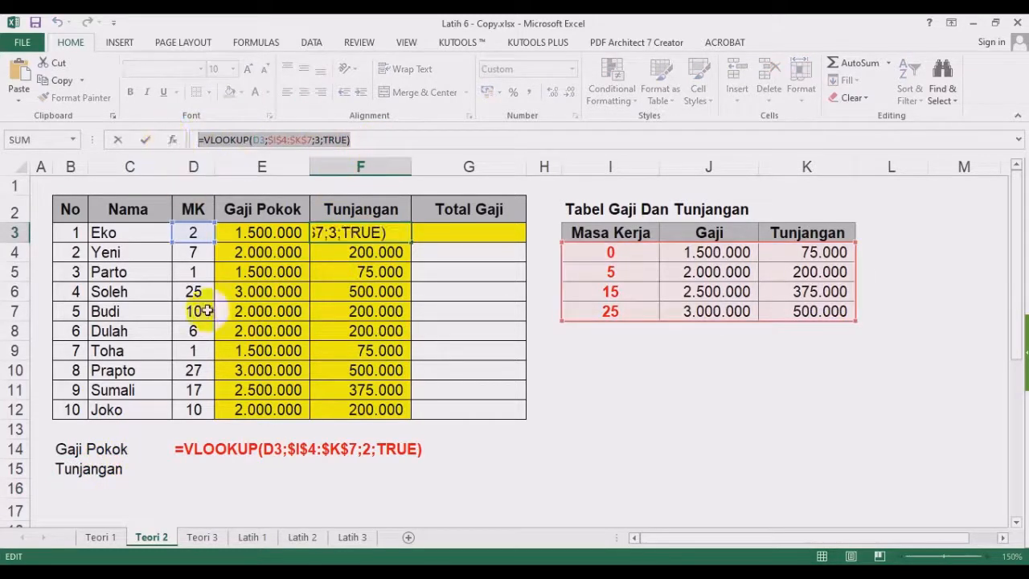
key(Escape)
click(190, 466)
text(=VLOOKUP(D3;$I$4:$K$7;3;TRUE))
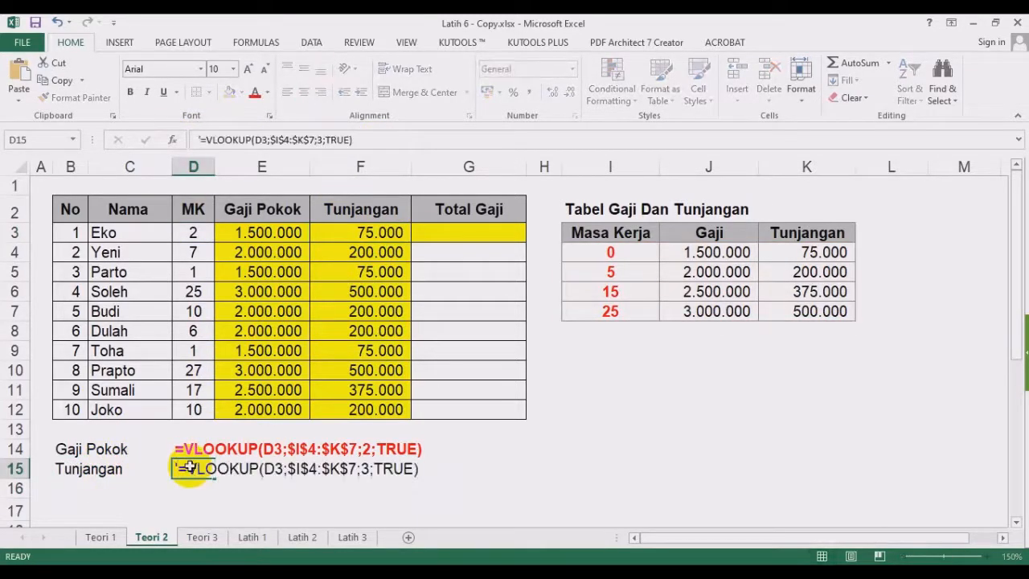
key(Return)
Format the formula text in D15 as bold and red.
click(190, 466)
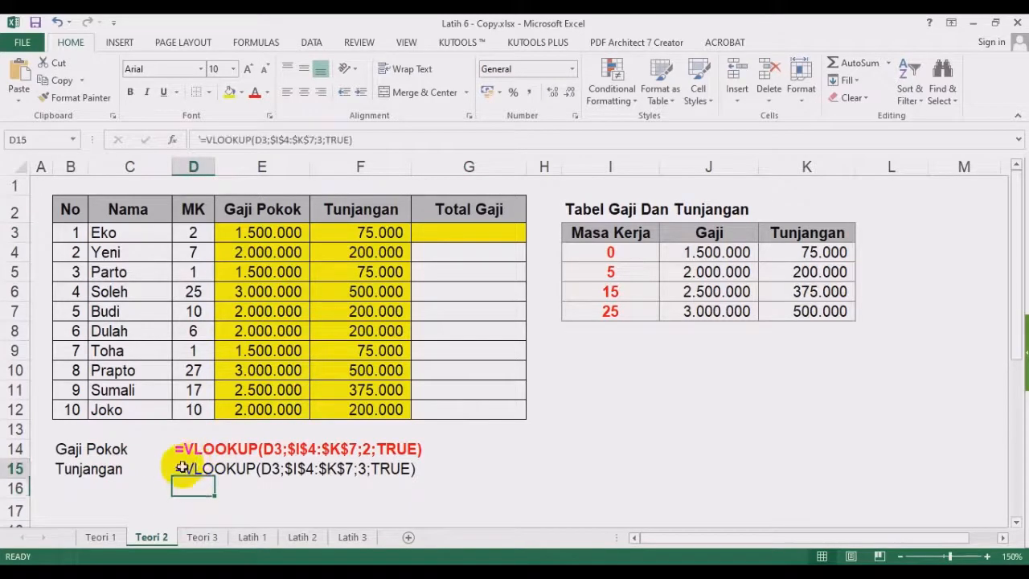
click(130, 91)
click(256, 93)
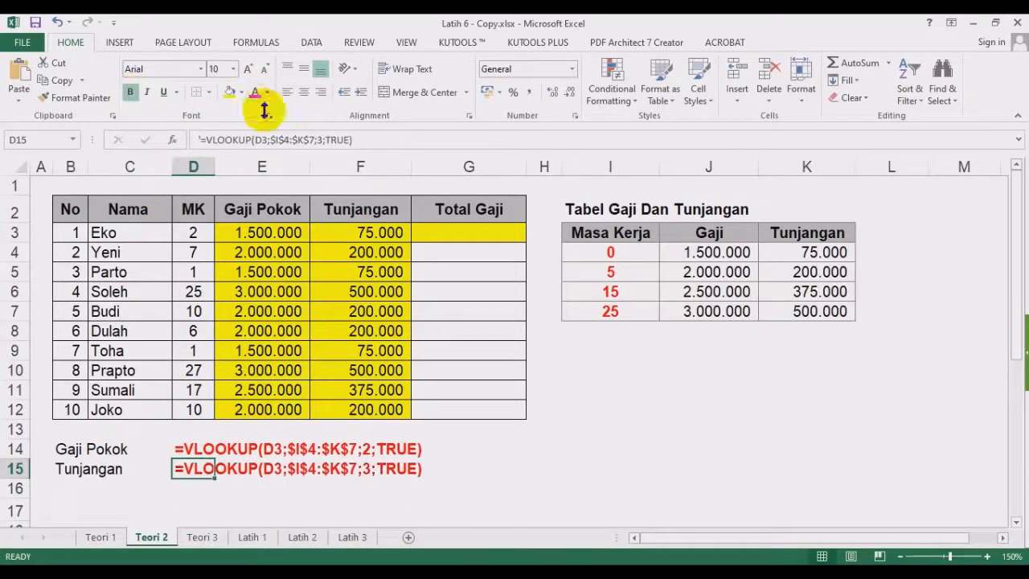
click(708, 389)
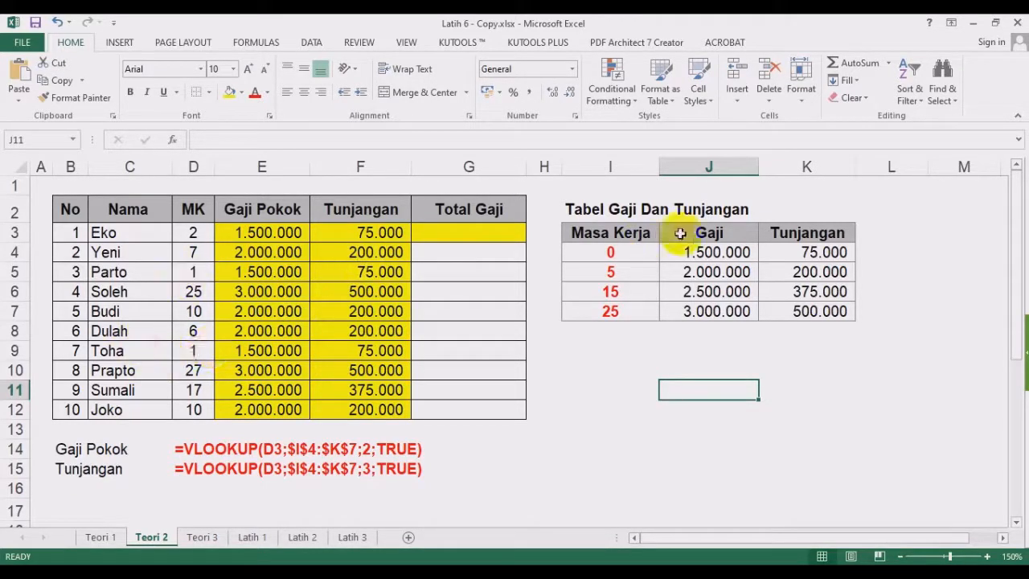
Review the Masa Kerja values in I4:I7 and the lookup formulas in E3 and F3.
drag(597, 261, 609, 310)
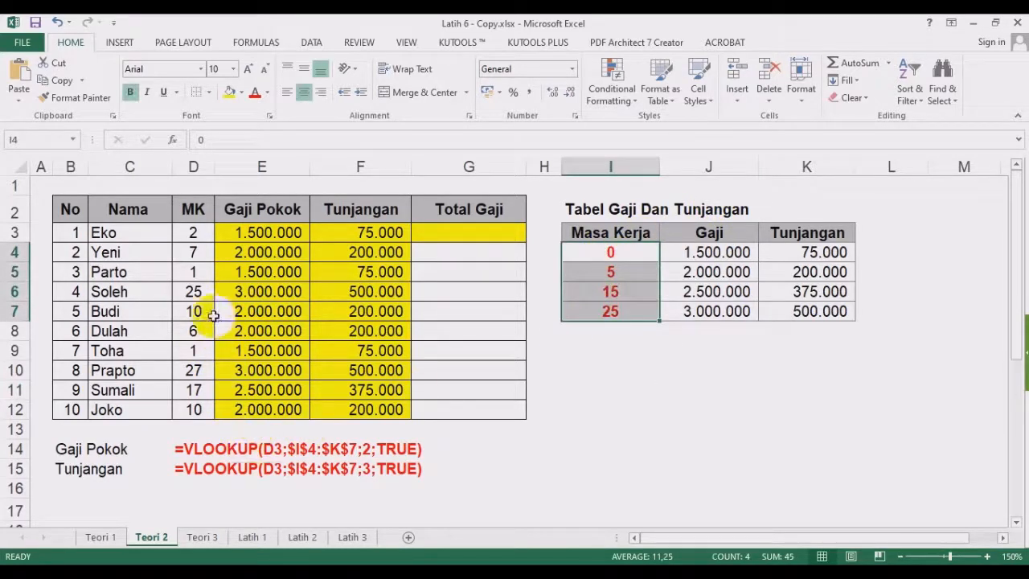
click(362, 233)
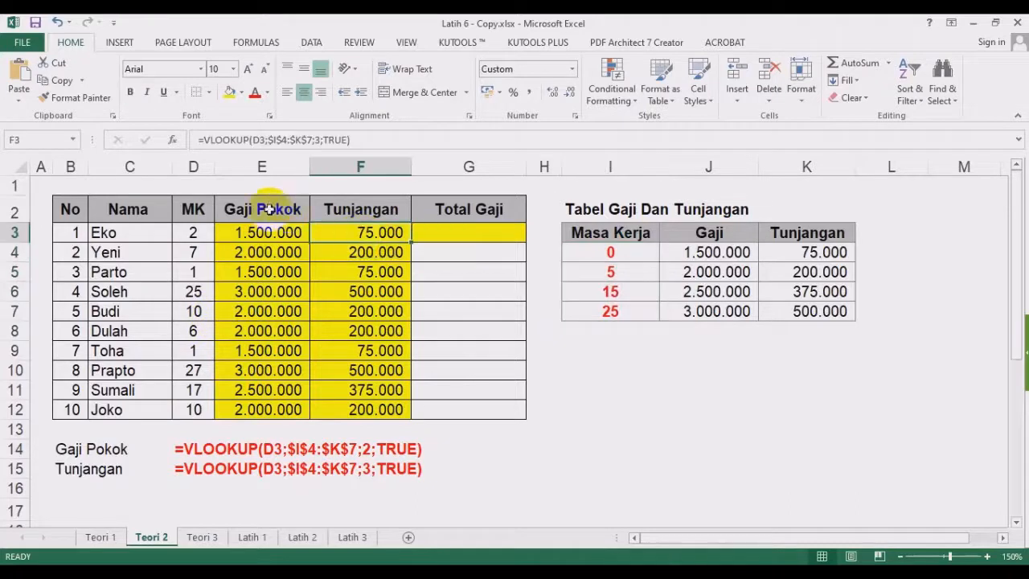
click(274, 229)
click(351, 229)
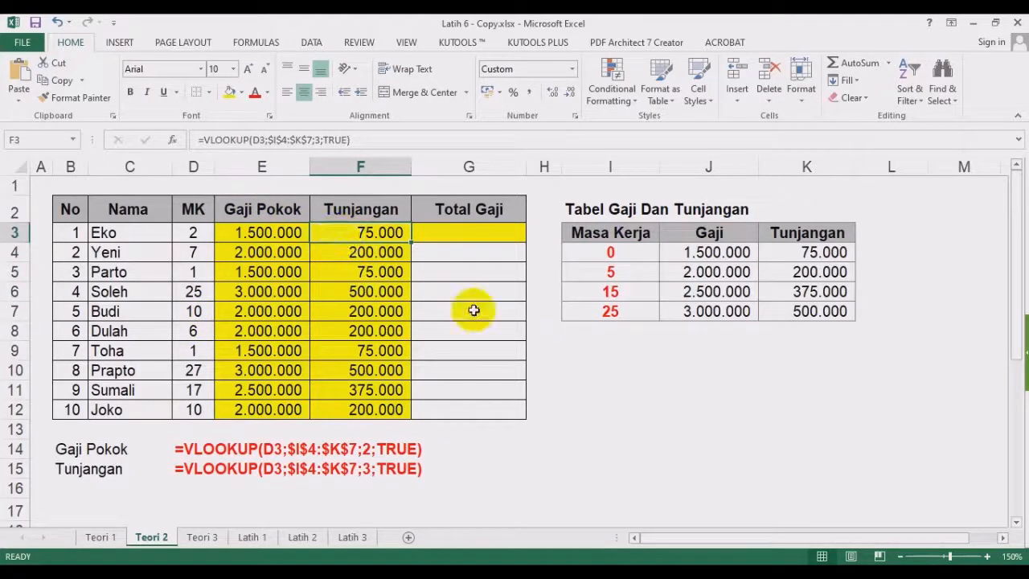
click(586, 346)
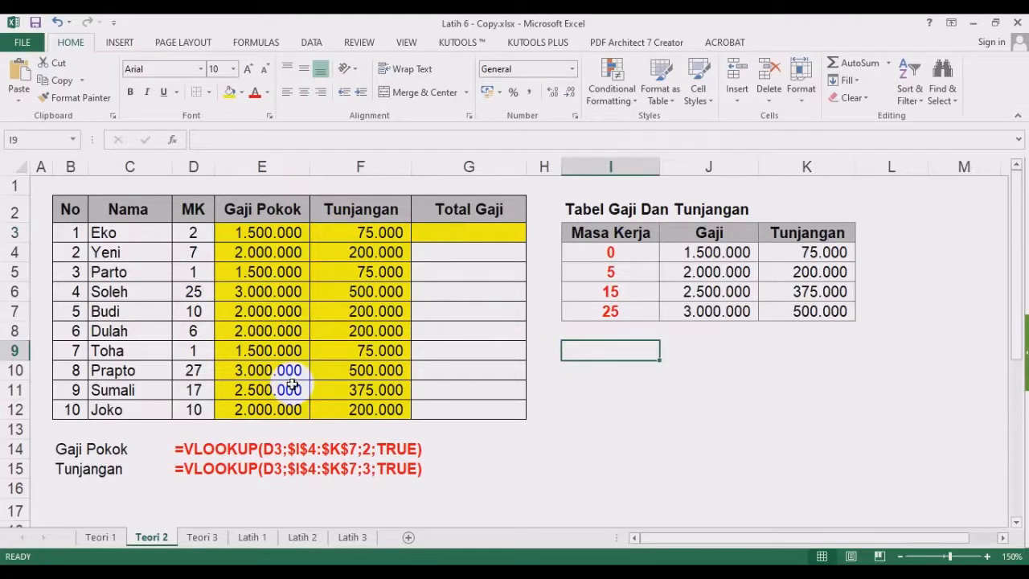
Open sheet Teori 3 and examine the empty Nama Barang column and the Kode row of Tabel Daftar Barang Dagangan.
click(201, 536)
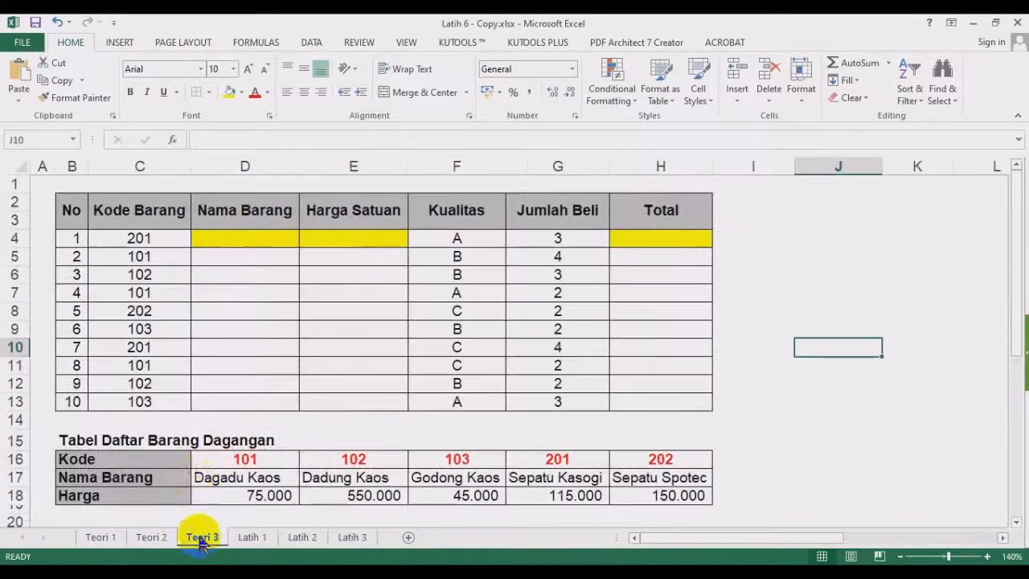
click(246, 368)
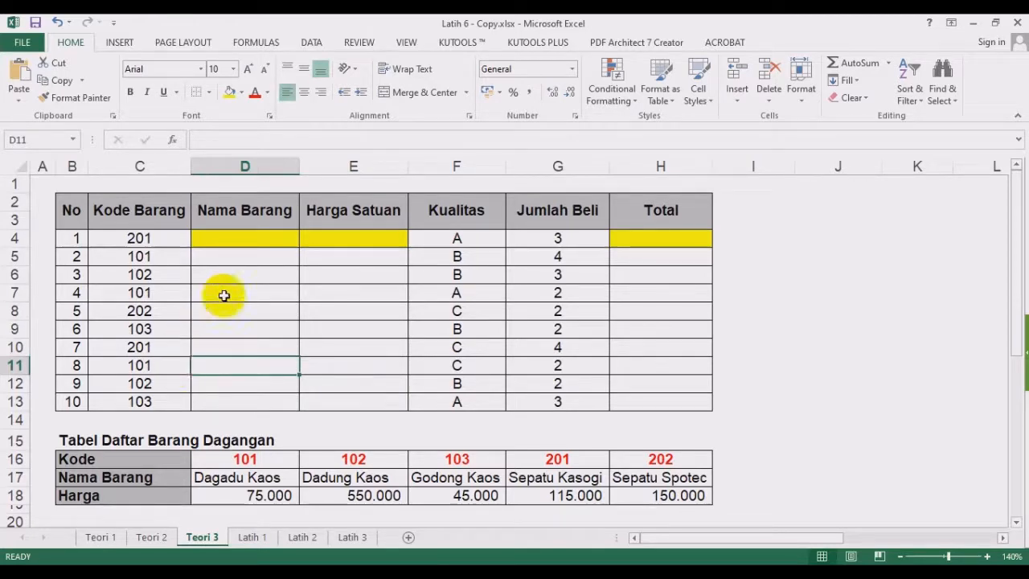
click(246, 280)
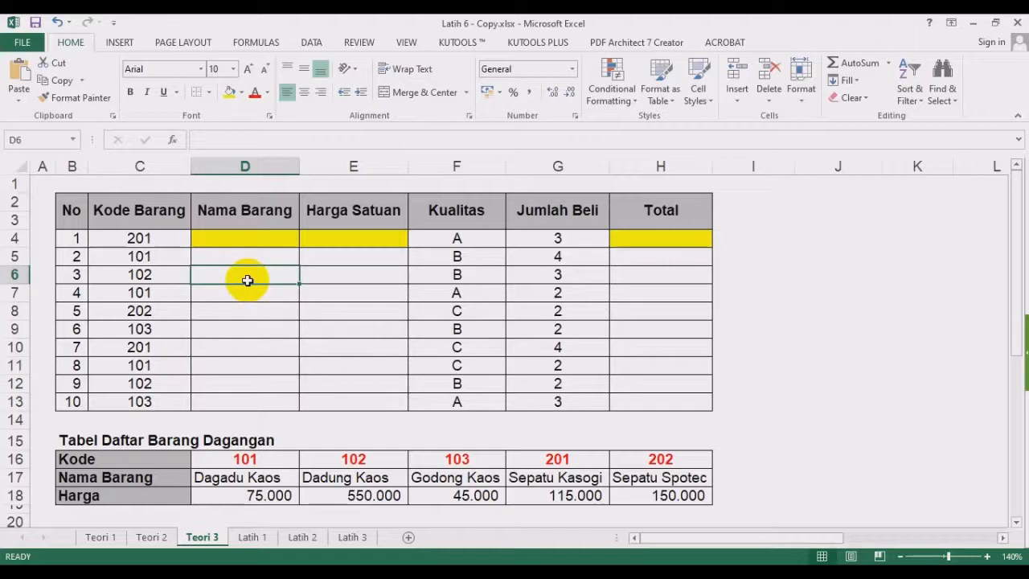
click(129, 463)
key(ctrl+c)
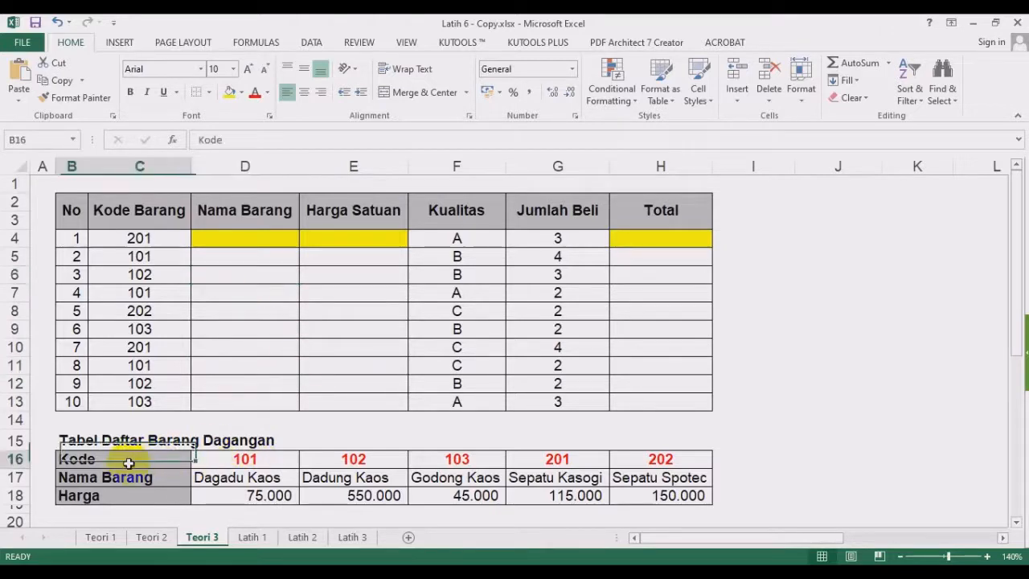
Examine the Kode, Nama Barang and Harga rows of Tabel Daftar Barang Dagangan and the first empty Nama Barang cell.
drag(128, 463, 638, 462)
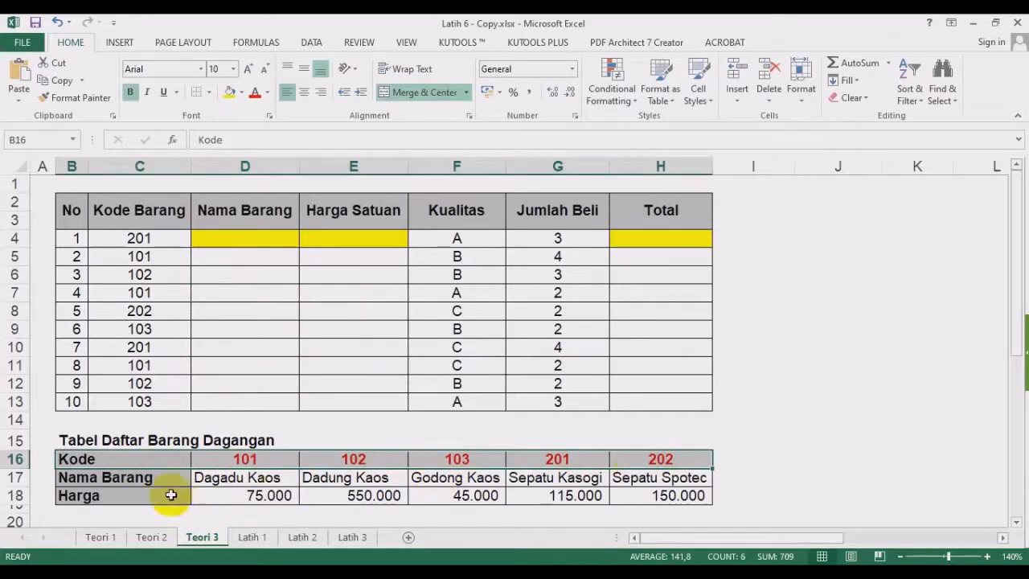
drag(173, 479, 654, 472)
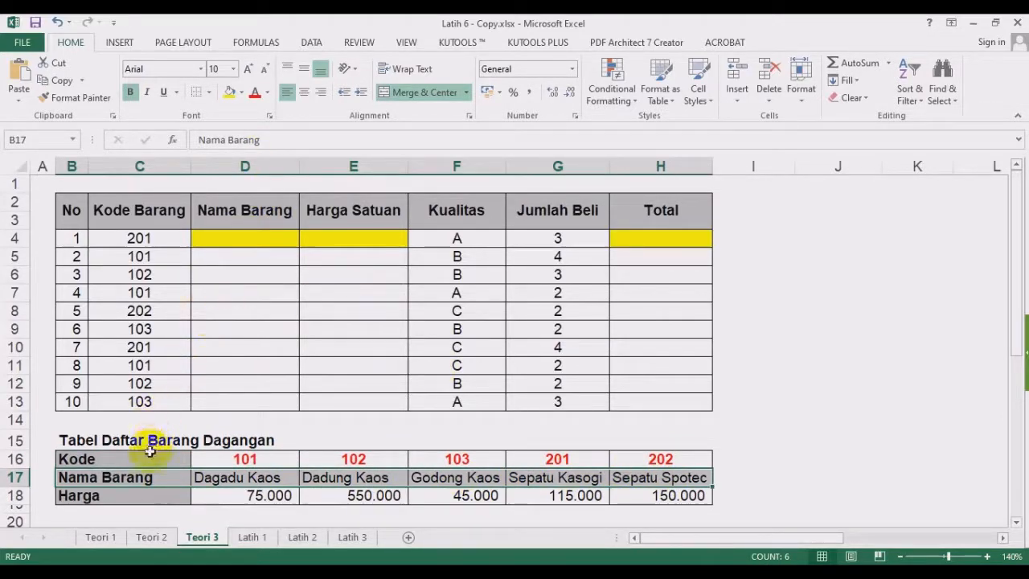
drag(151, 458, 652, 460)
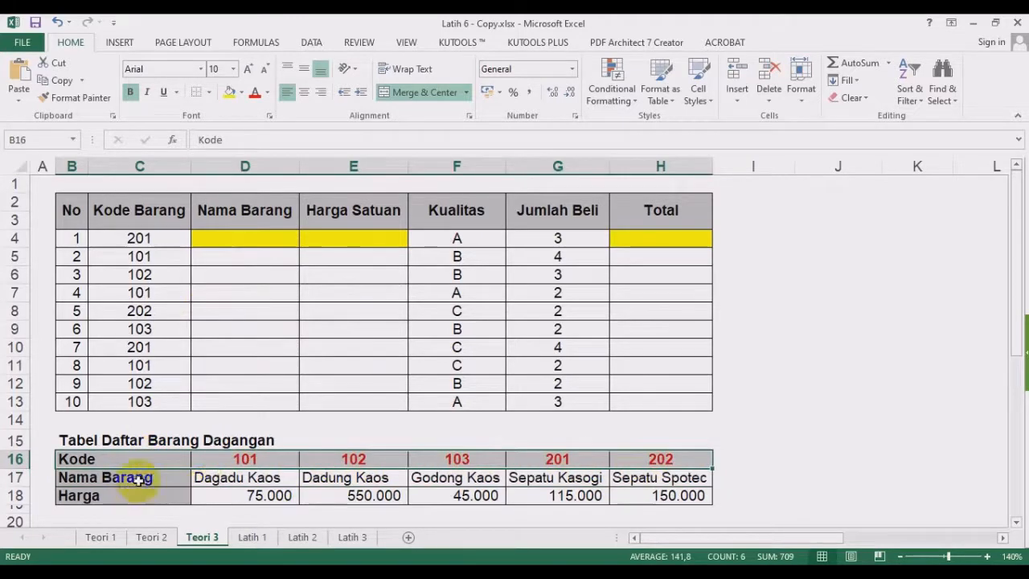
drag(137, 478, 643, 478)
drag(85, 504, 651, 491)
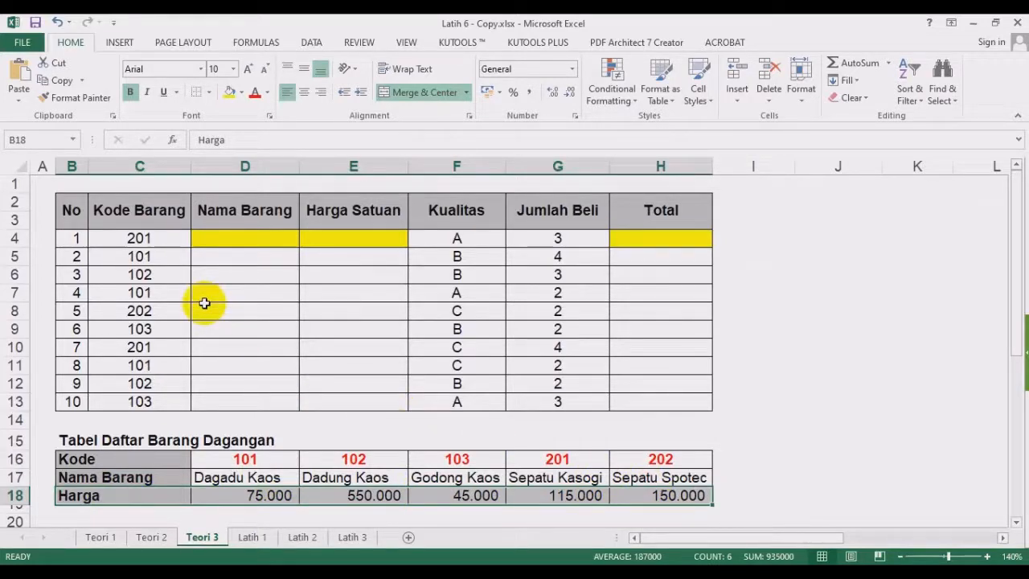
click(291, 403)
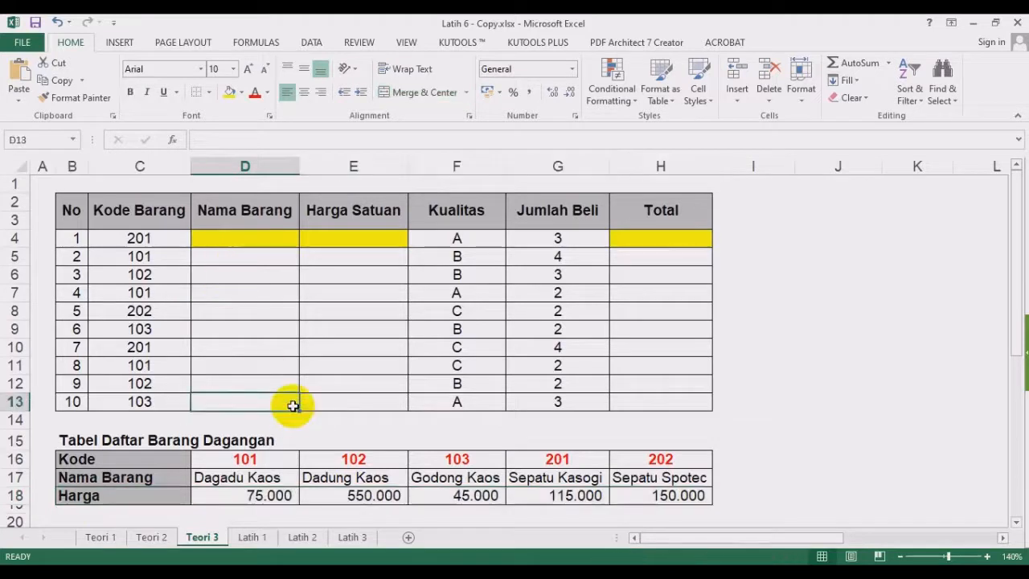
drag(239, 458, 631, 455)
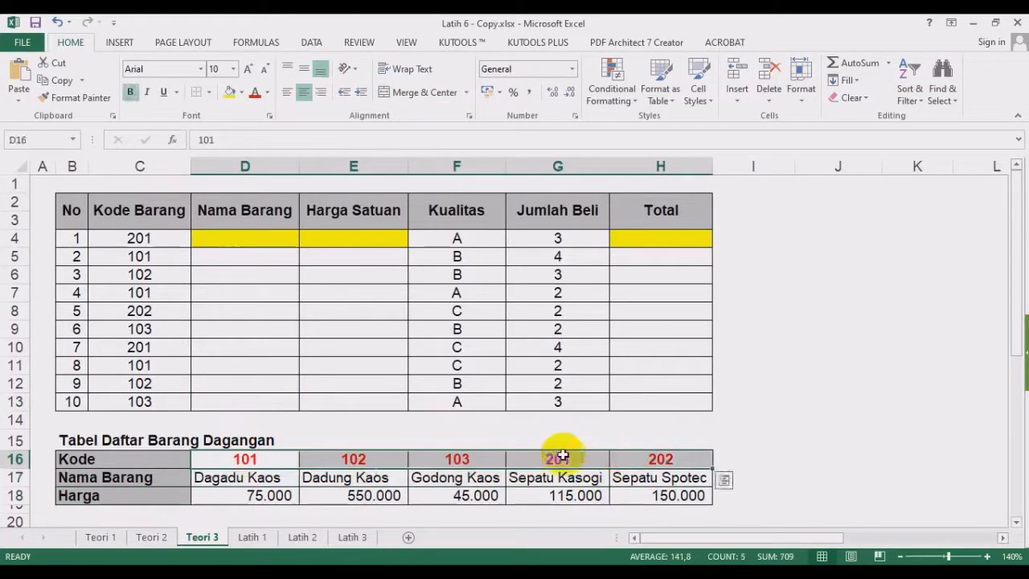
click(474, 404)
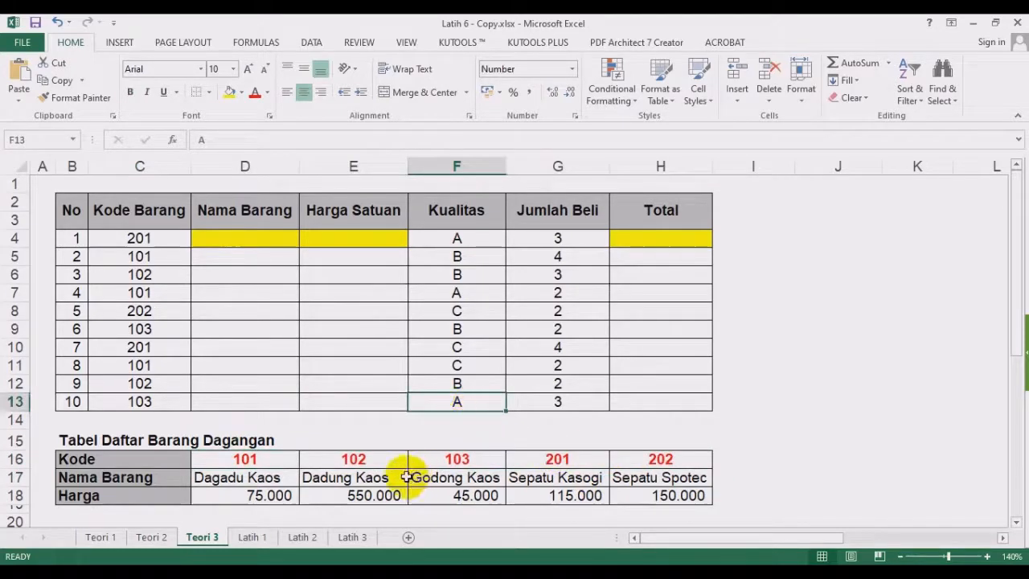
drag(229, 481, 659, 492)
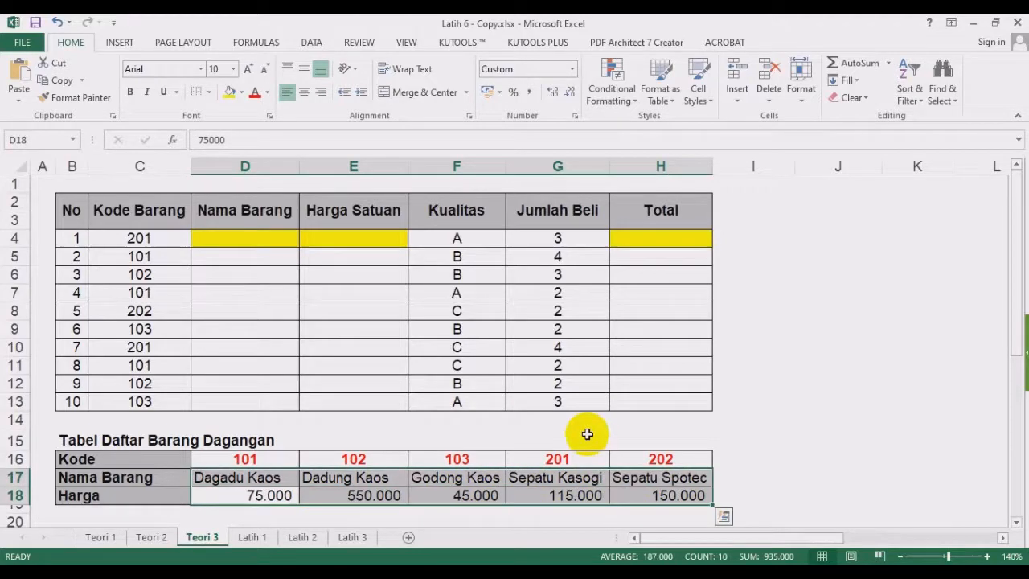
click(252, 239)
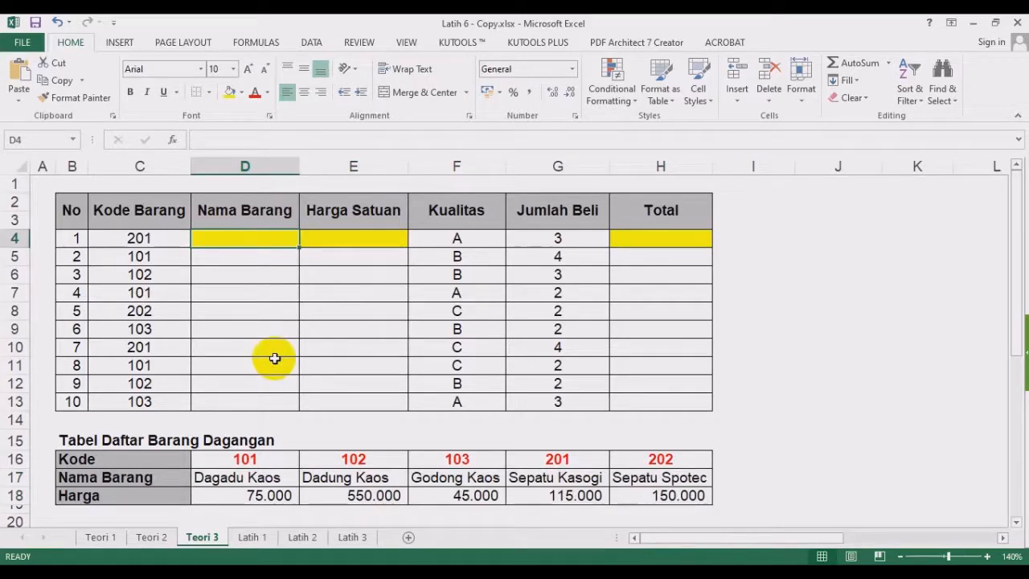
Compare the horizontal layout of the Teori 3 lookup table with the vertical salary tables on Teori 1 and Teori 2.
drag(83, 203, 664, 397)
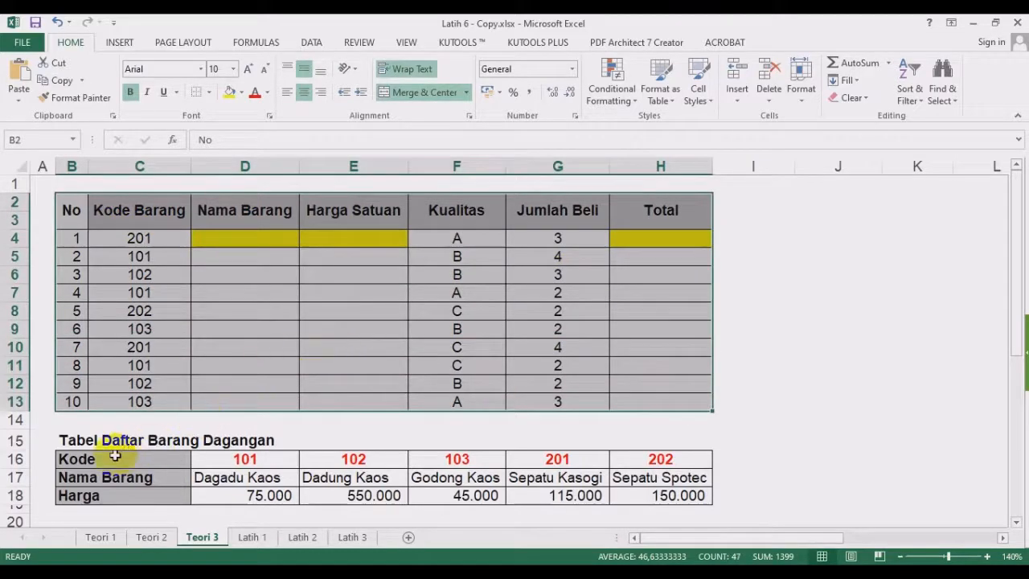
drag(110, 454, 643, 503)
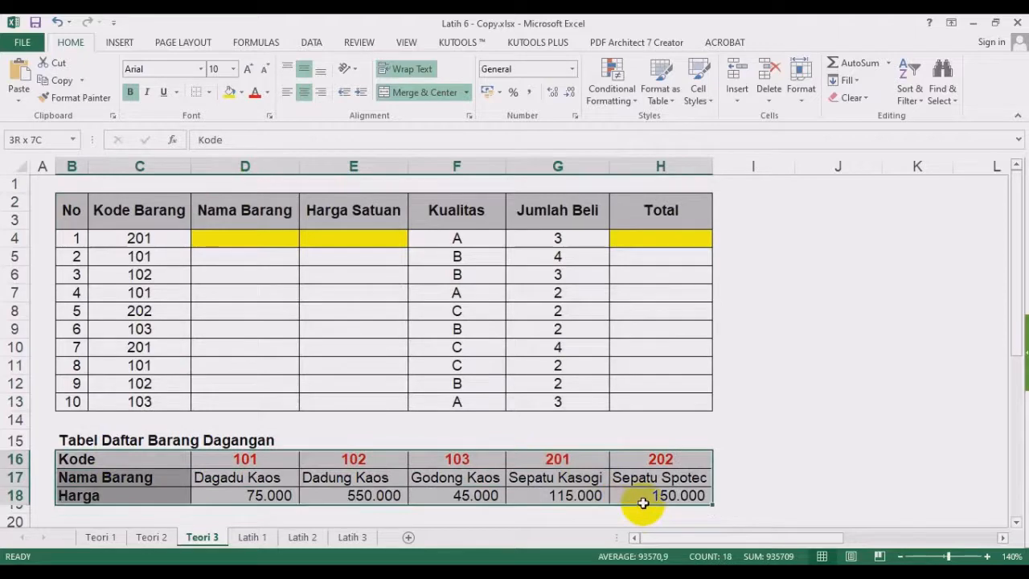
click(101, 537)
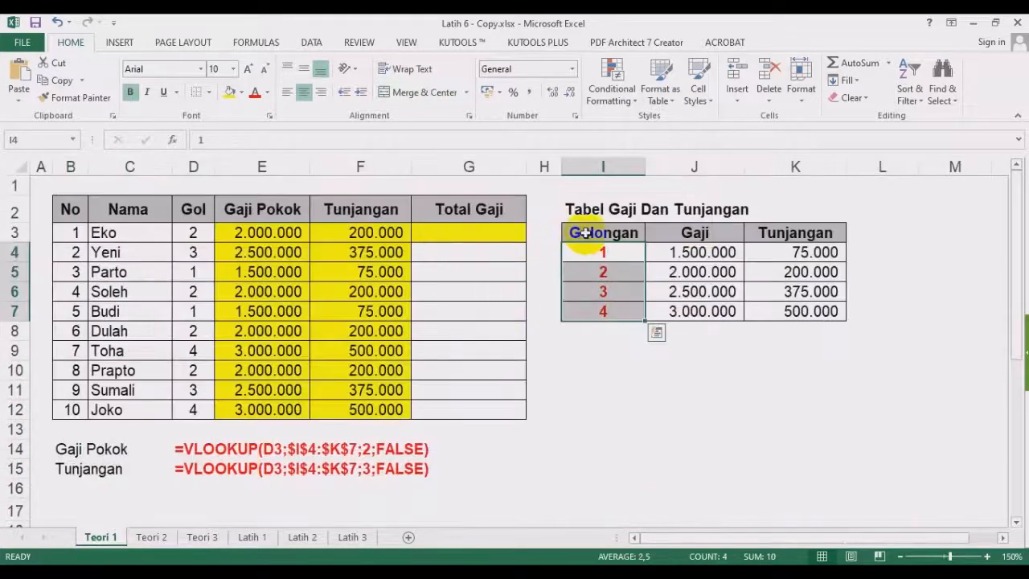
drag(586, 231, 797, 310)
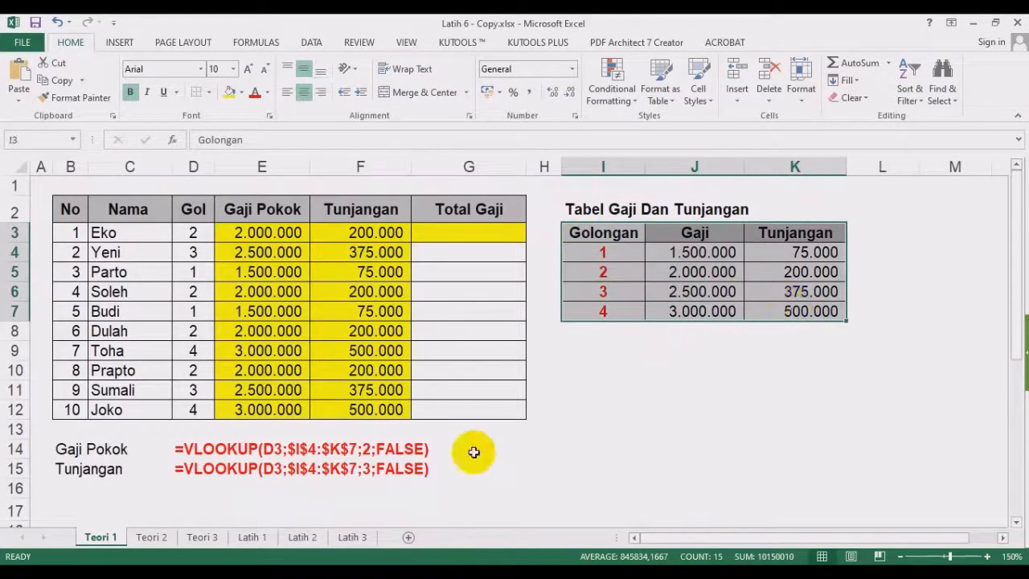
click(155, 538)
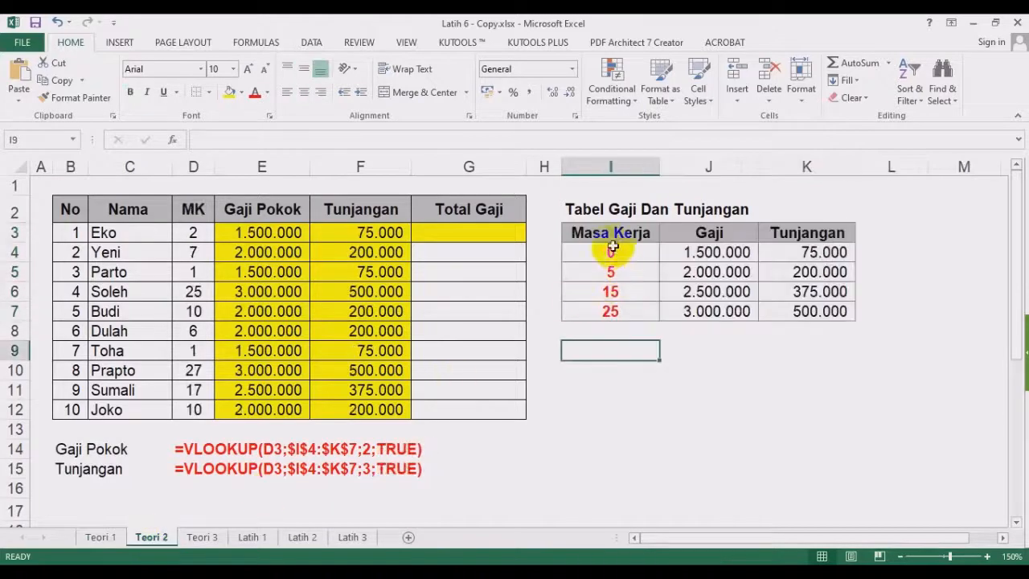
drag(608, 231, 793, 312)
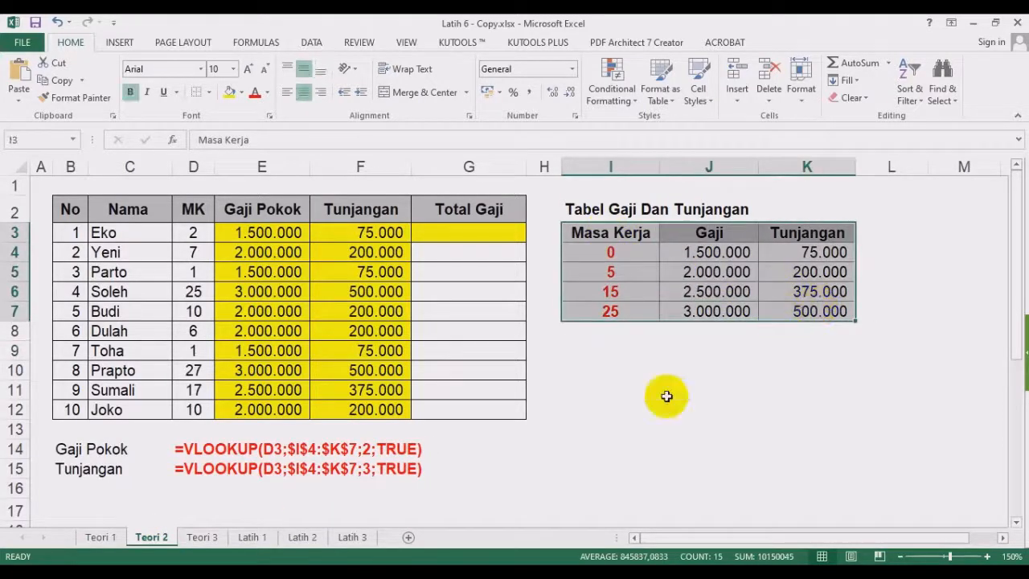
click(202, 537)
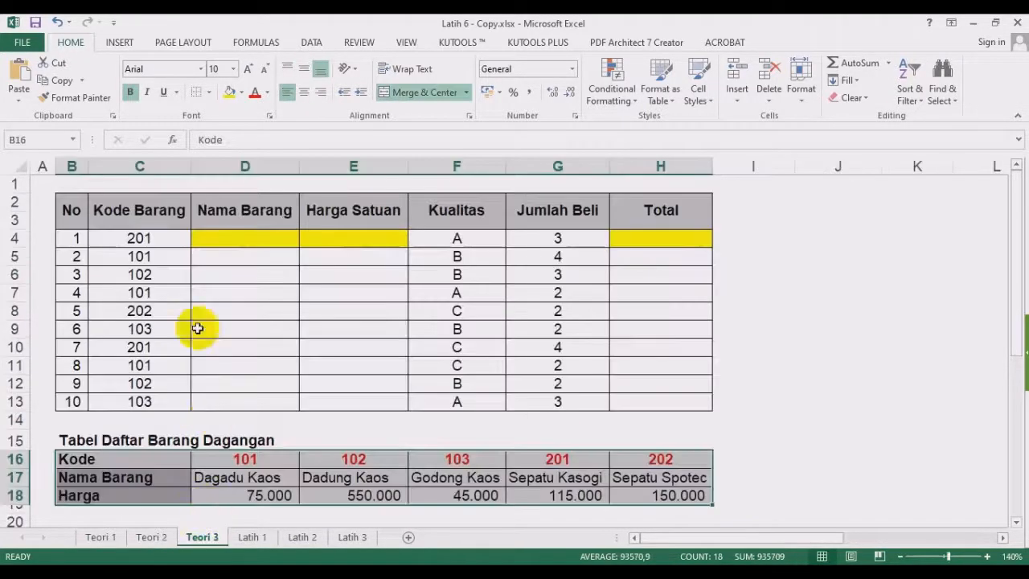
click(434, 307)
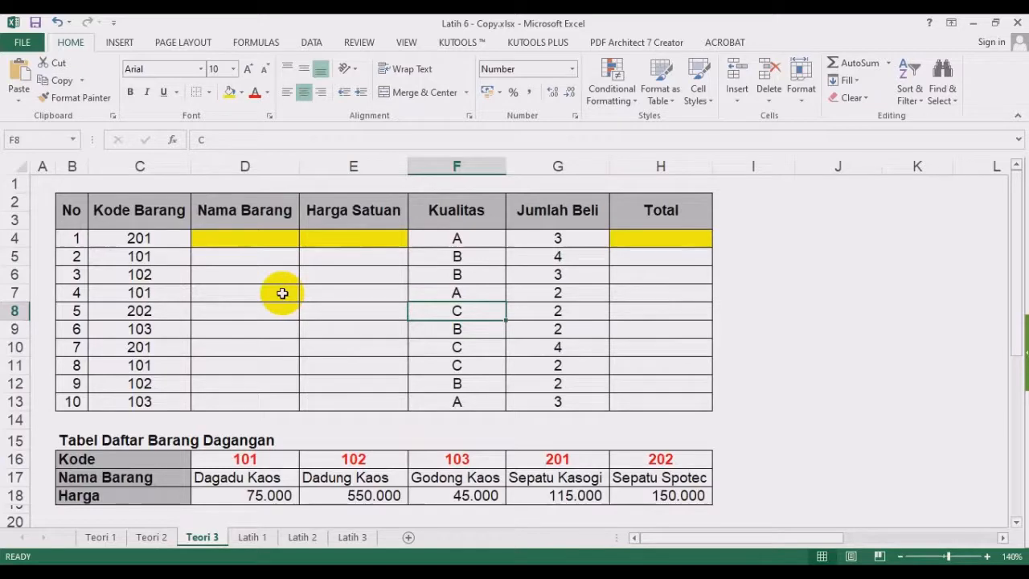
Enter =HLOOKUP(C4;$D$16:$H$18;2;FALSE) in D4 to look up the first Nama Barang by its item code.
click(245, 240)
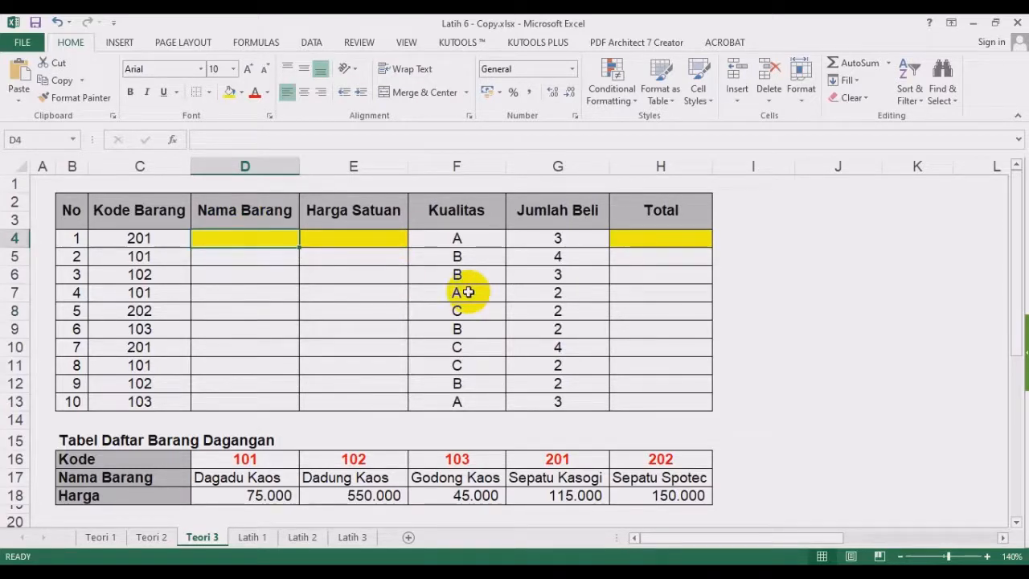
text(=)
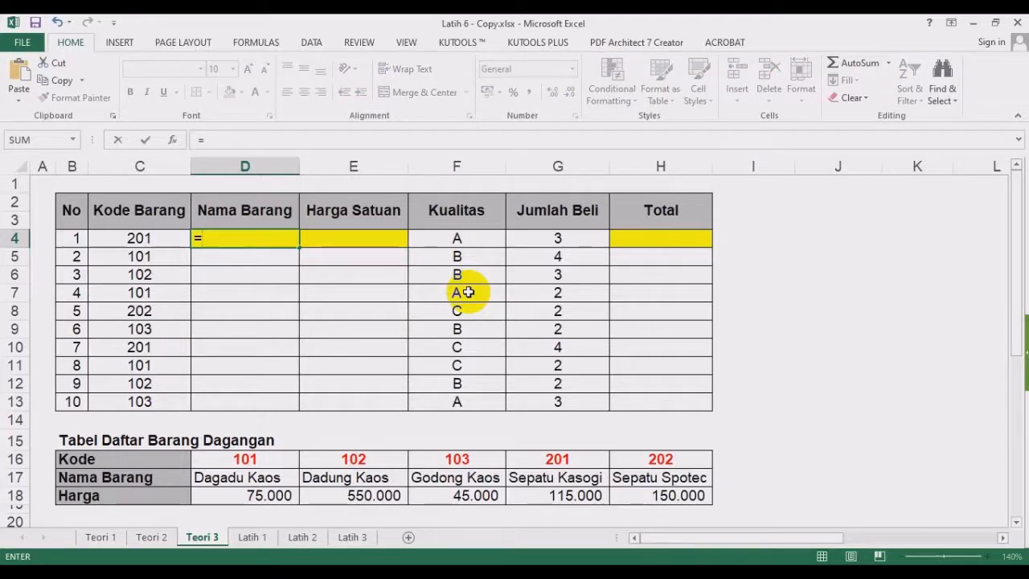
text(hlookup()
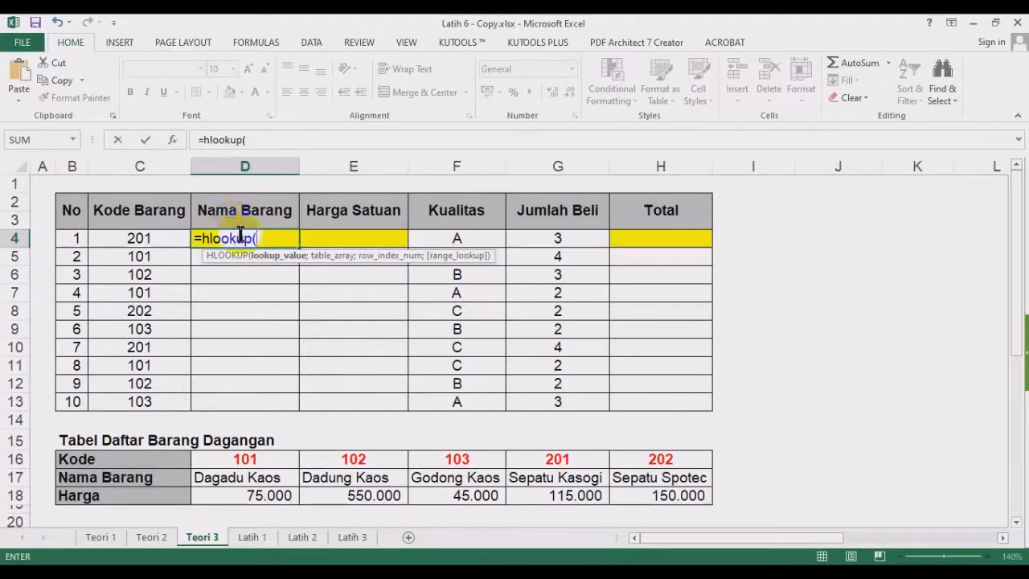
click(142, 237)
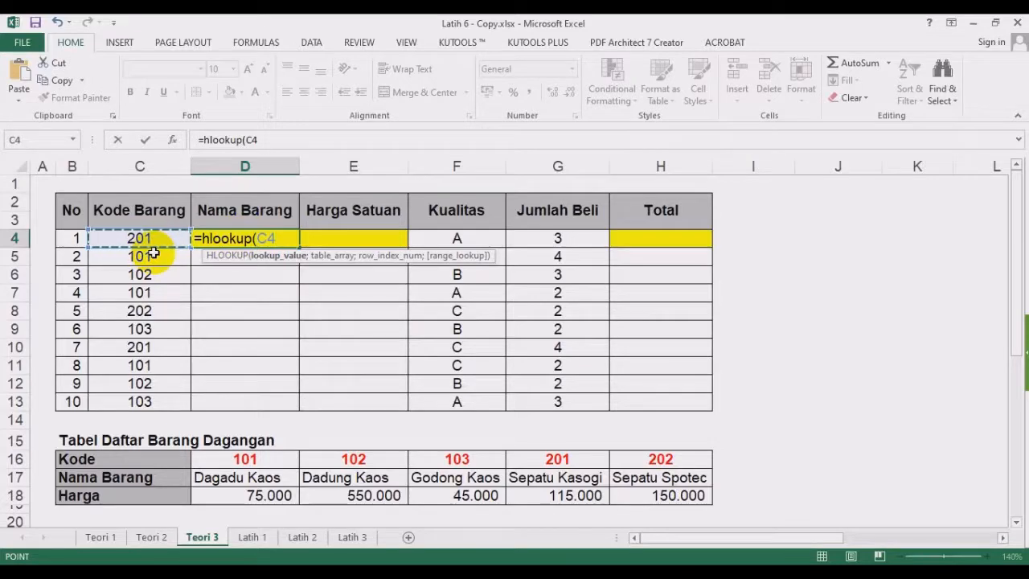
text(;)
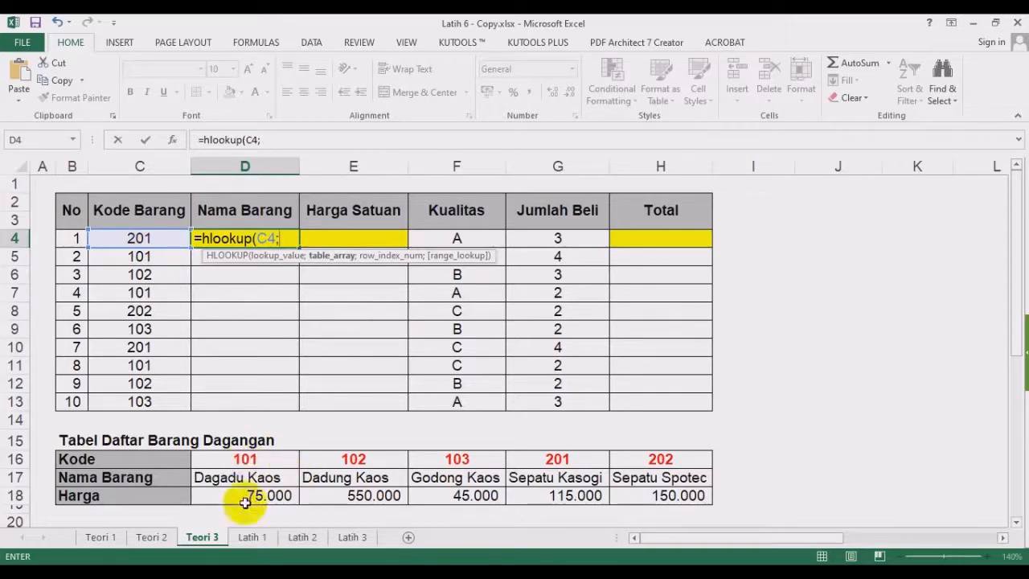
click(242, 459)
drag(243, 459, 634, 495)
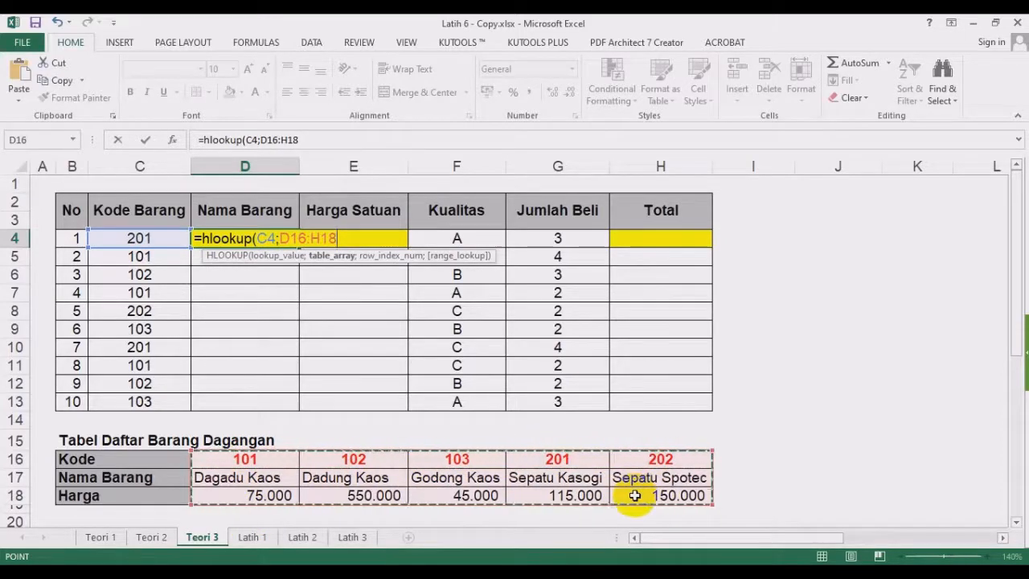
key(F4)
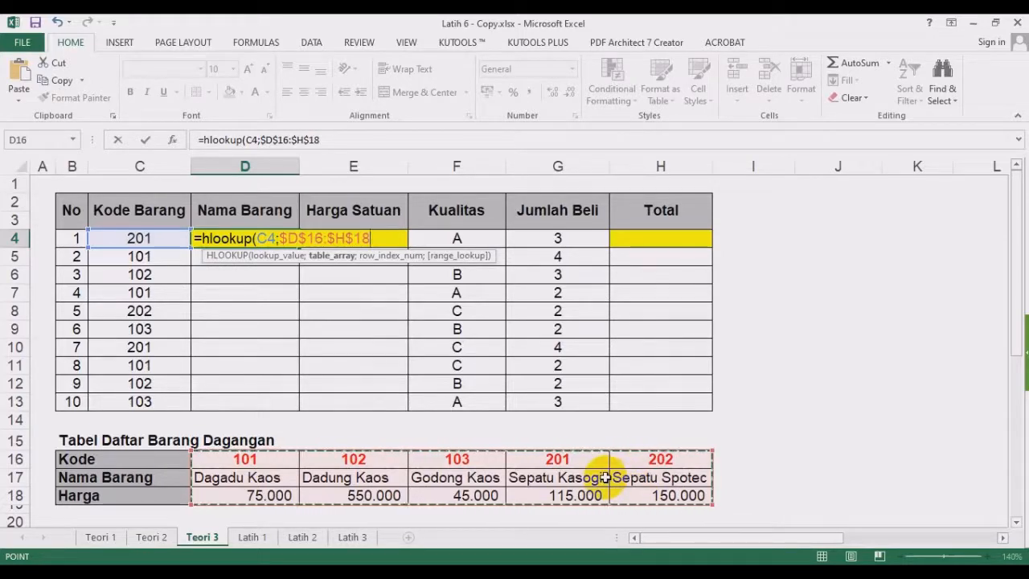
text(;)
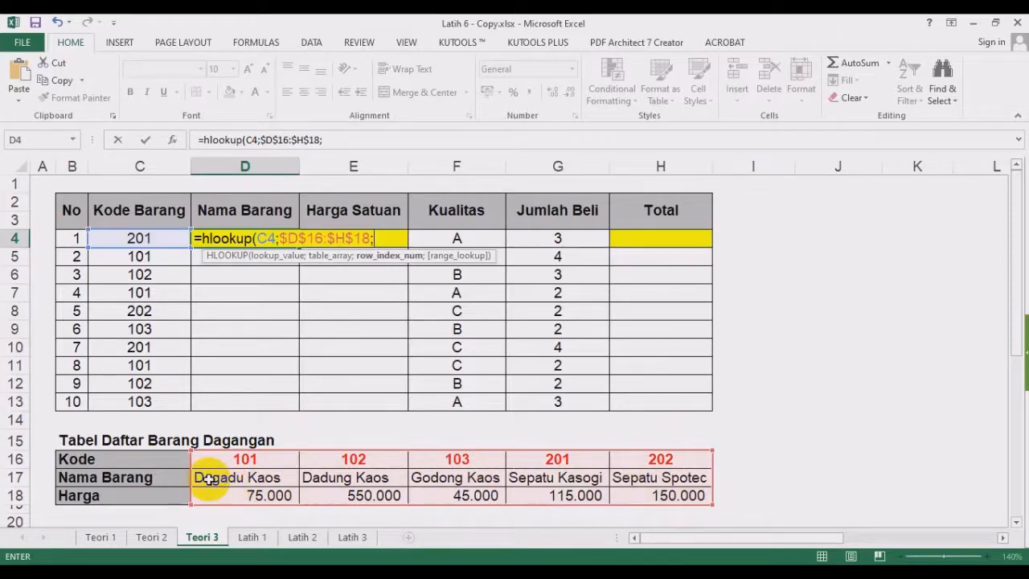
text(2;)
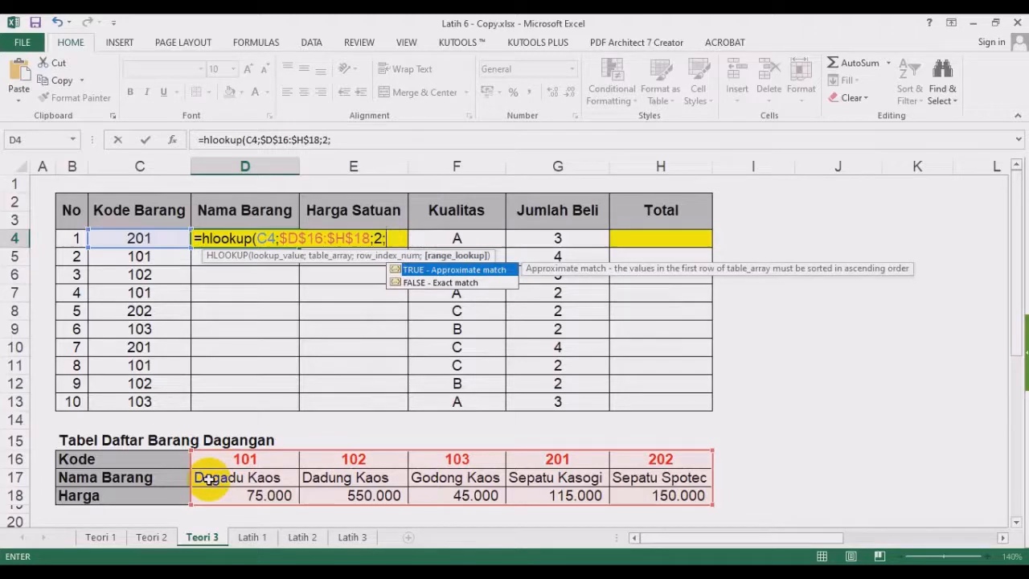
text(false))
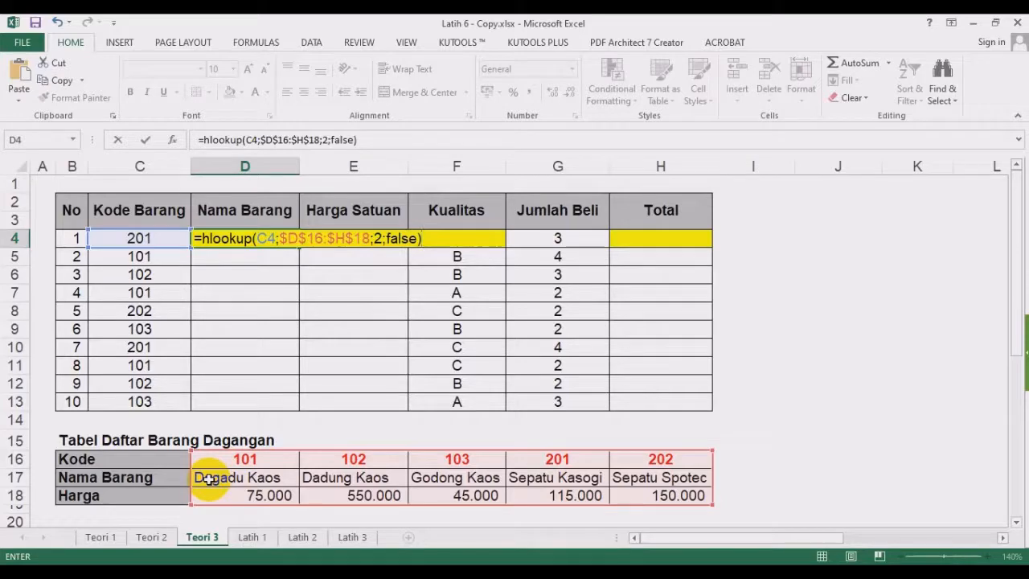
double_click(408, 245)
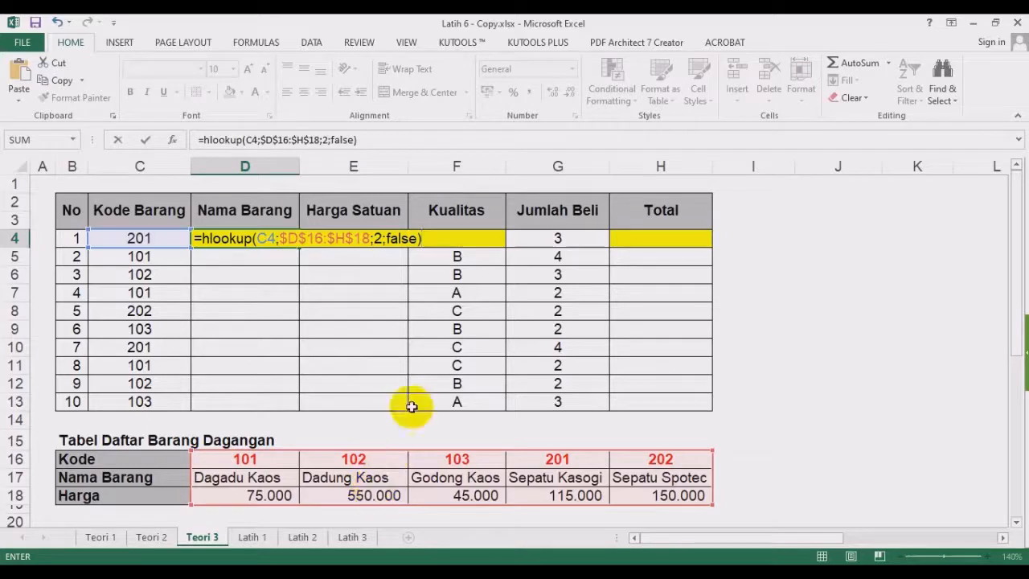
key(Return)
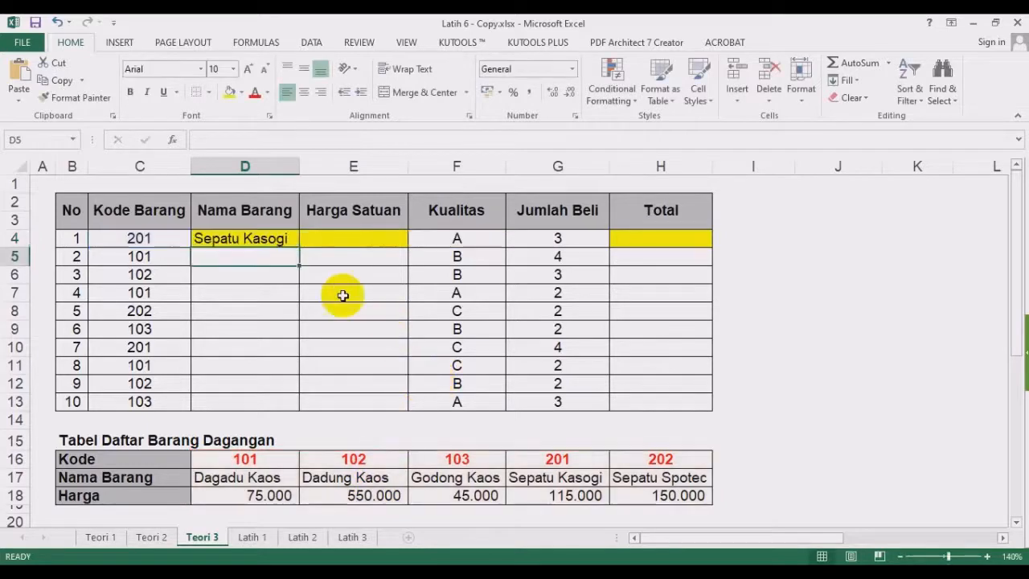
Fill the Nama Barang formula from D4 down through D13.
click(277, 239)
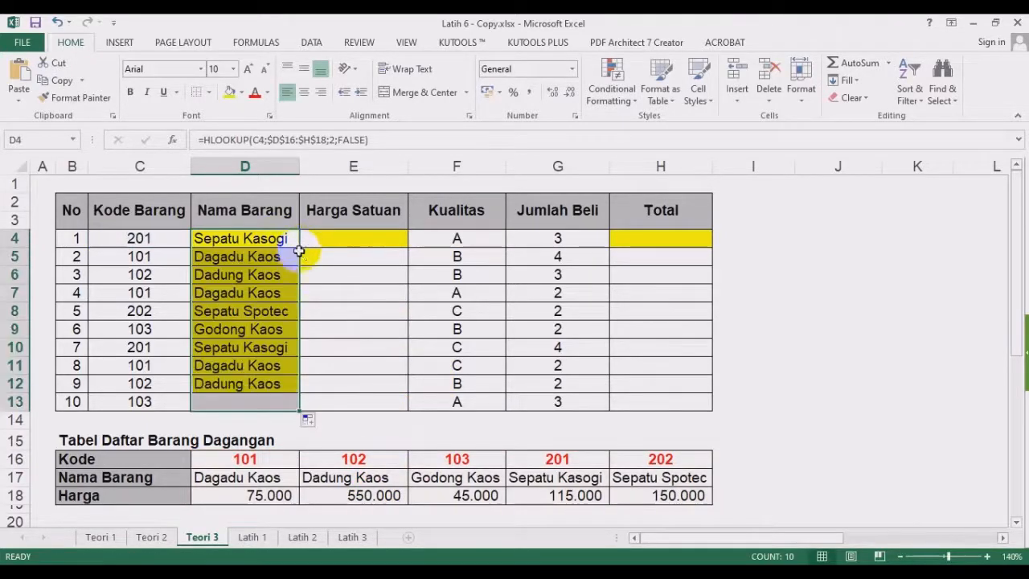
double_click(299, 248)
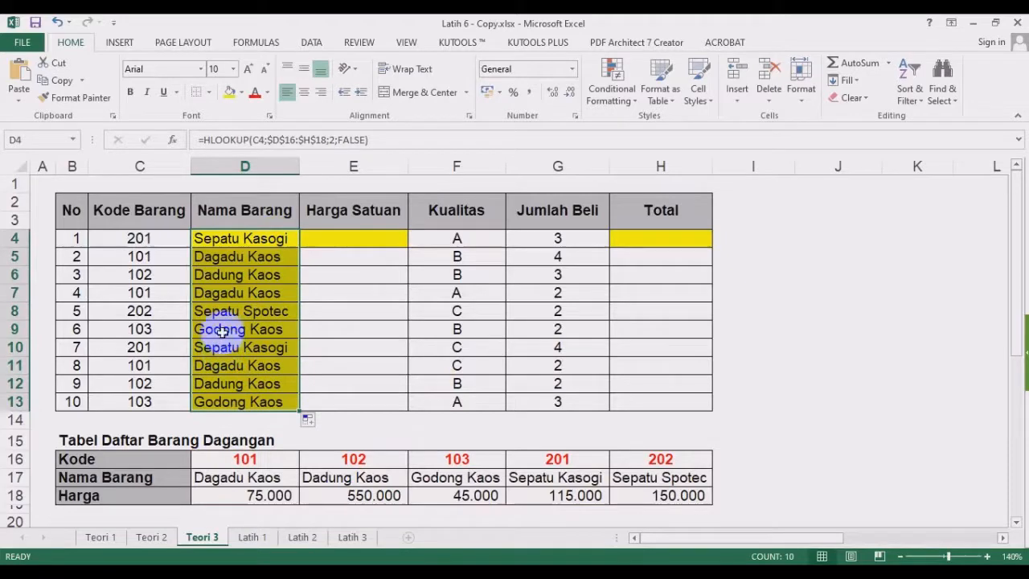
click(256, 238)
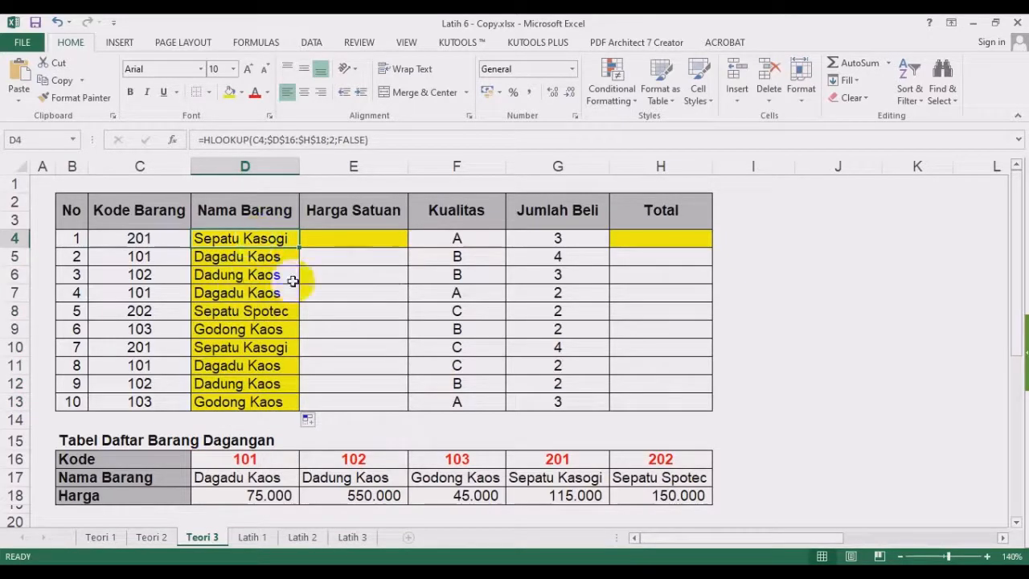
click(341, 245)
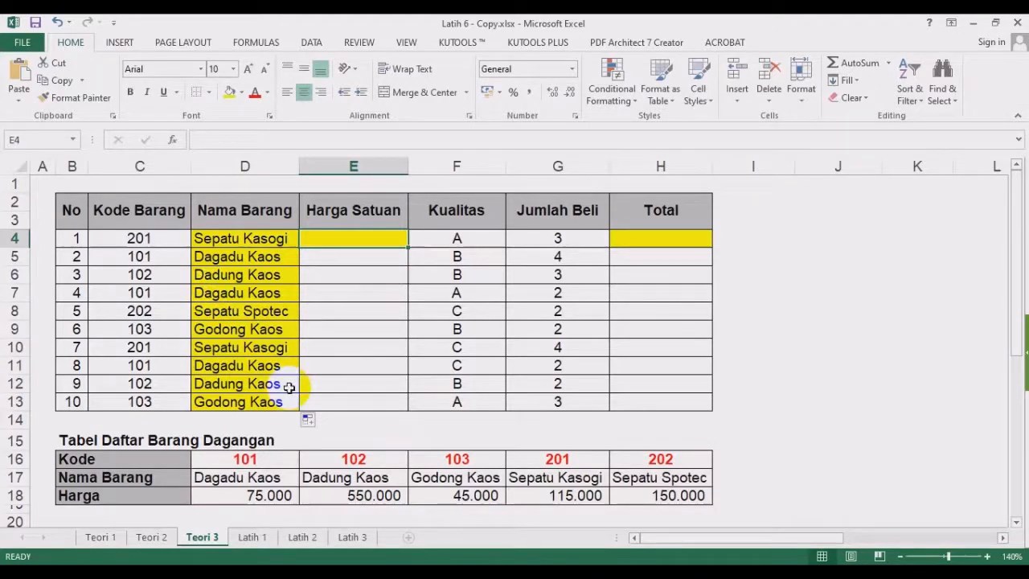
click(341, 331)
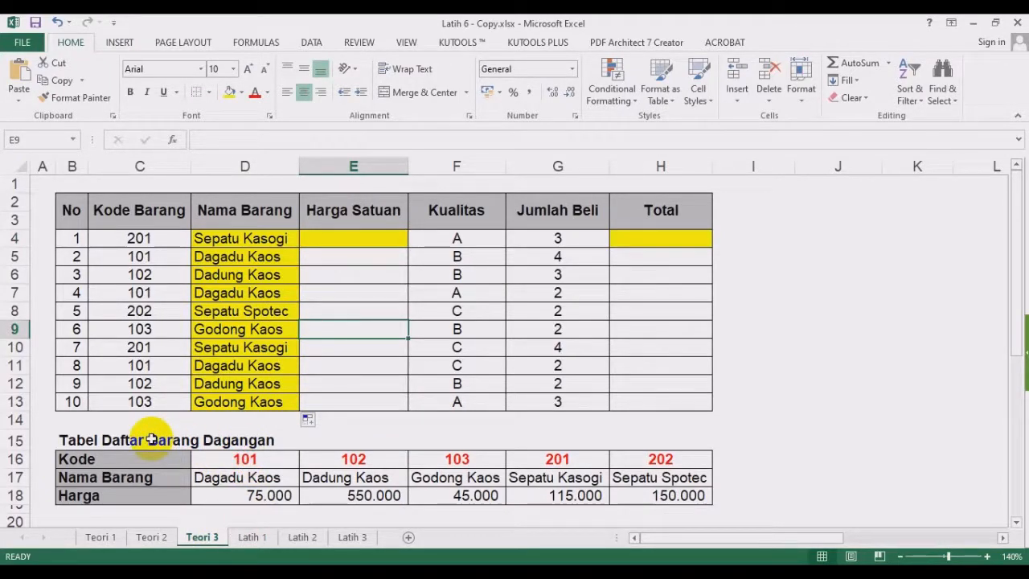
drag(69, 211, 655, 392)
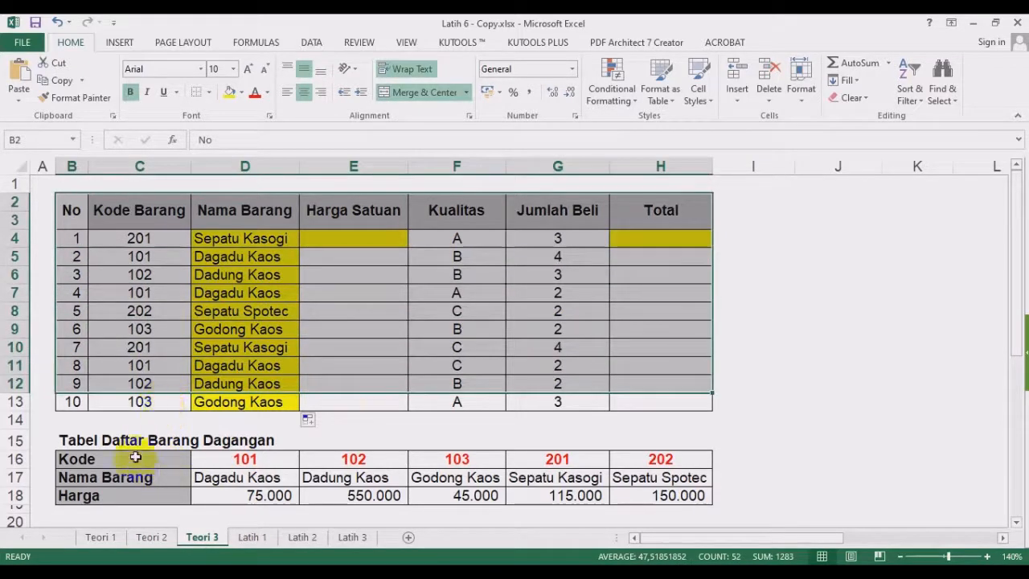
click(282, 363)
click(269, 460)
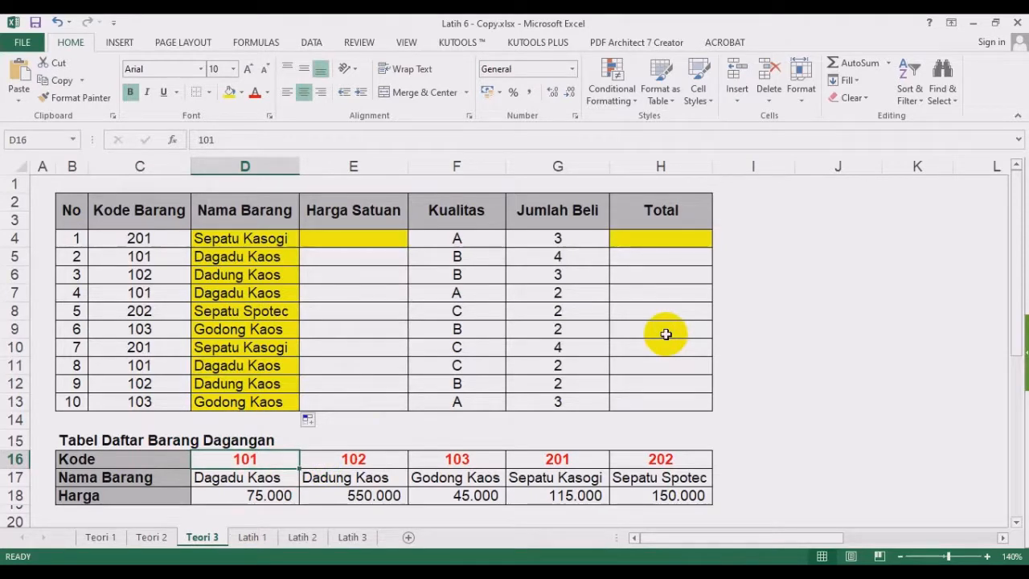
Enter 5000 as a number in the empty cell J6, and clear the cell.
click(832, 277)
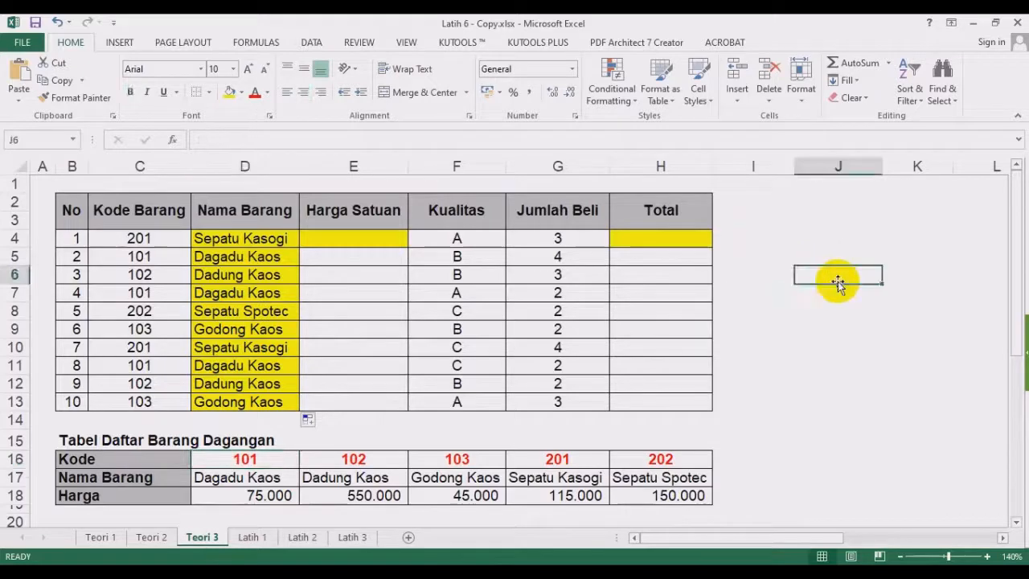
text(5000)
key(Return)
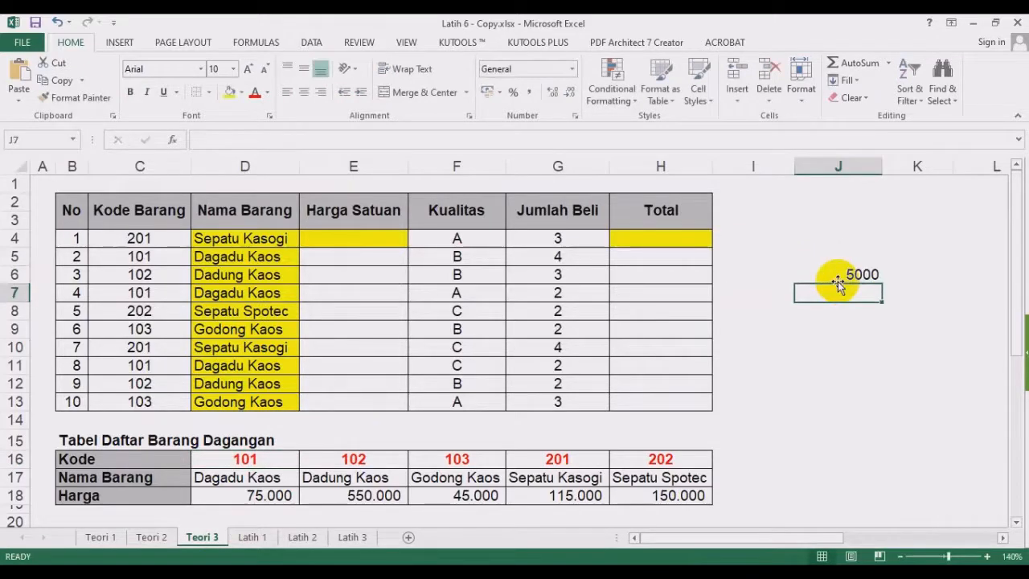
click(849, 276)
key(Delete)
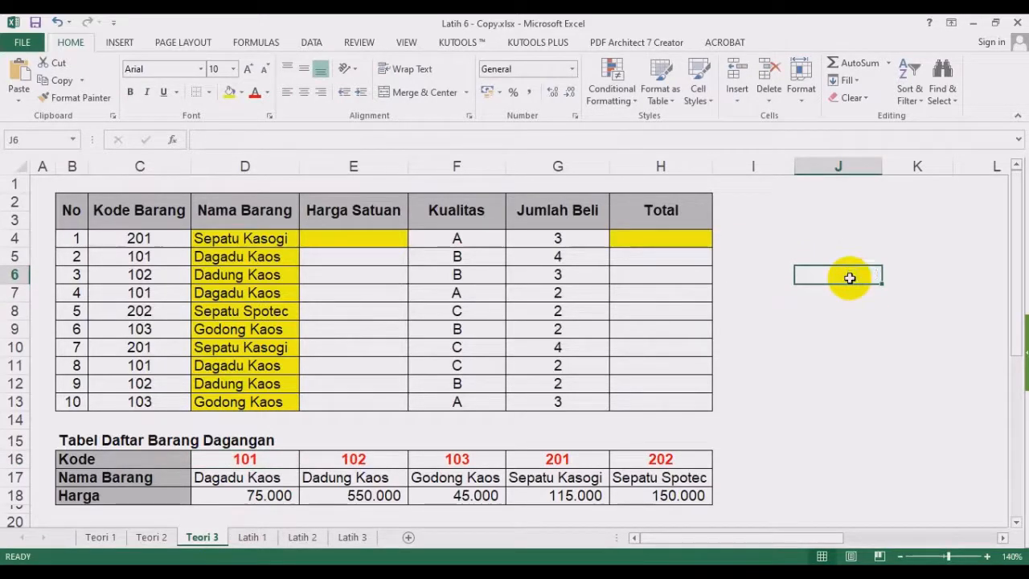
Enter '5000 as text in J6 to contrast it with a number, and clear the cell.
text('5000)
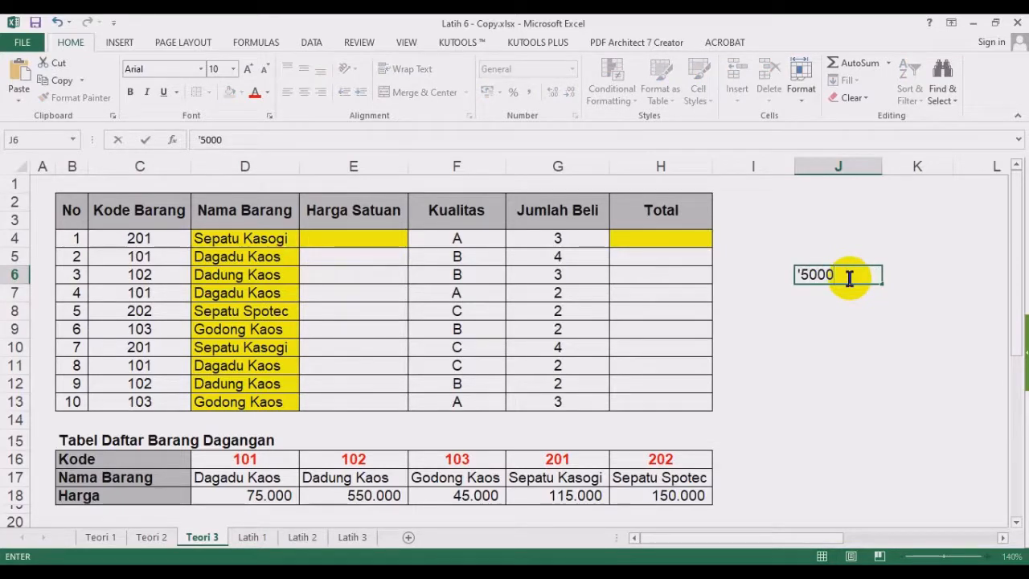
key(Return)
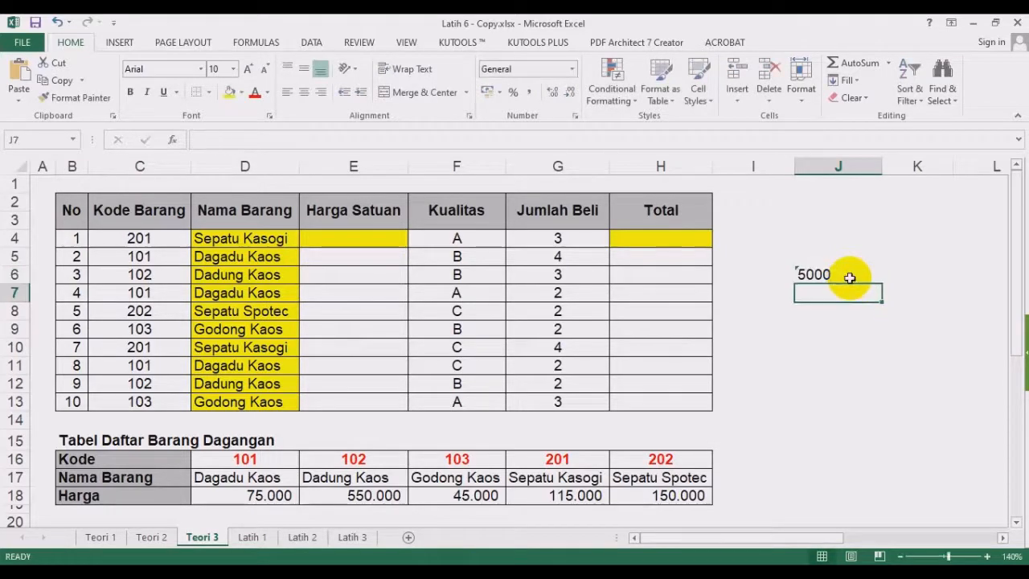
click(849, 277)
key(Delete)
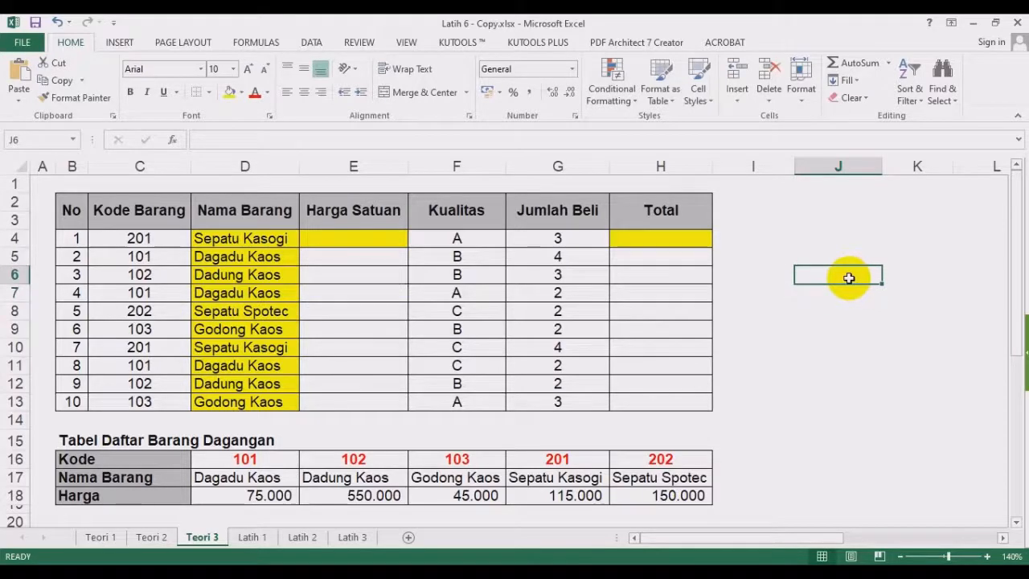
right_click(849, 277)
key(Escape)
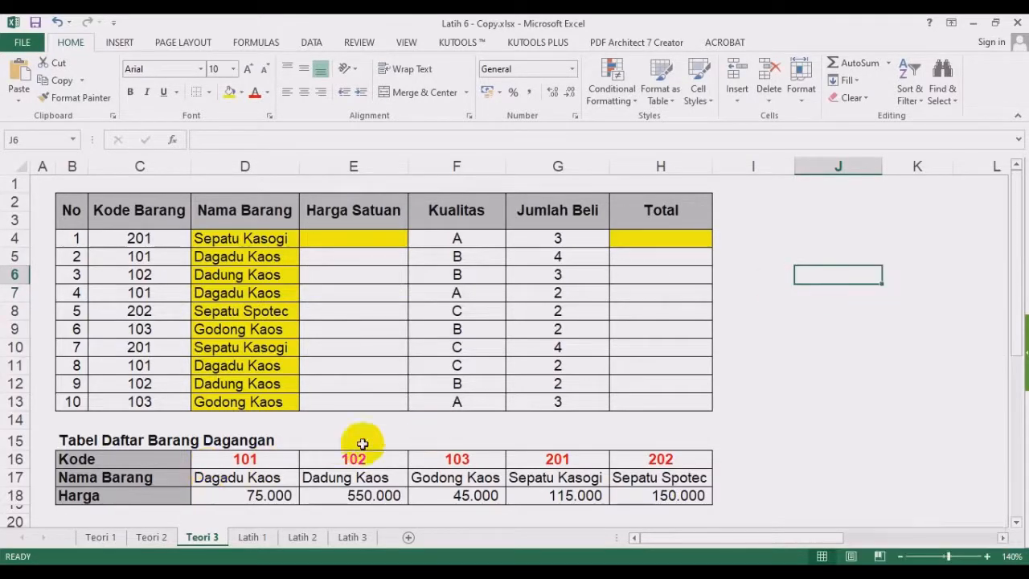
Enter '101 as a text code in C7 of the Kode Barang column to test the lookup against the numeric Kode row.
click(288, 460)
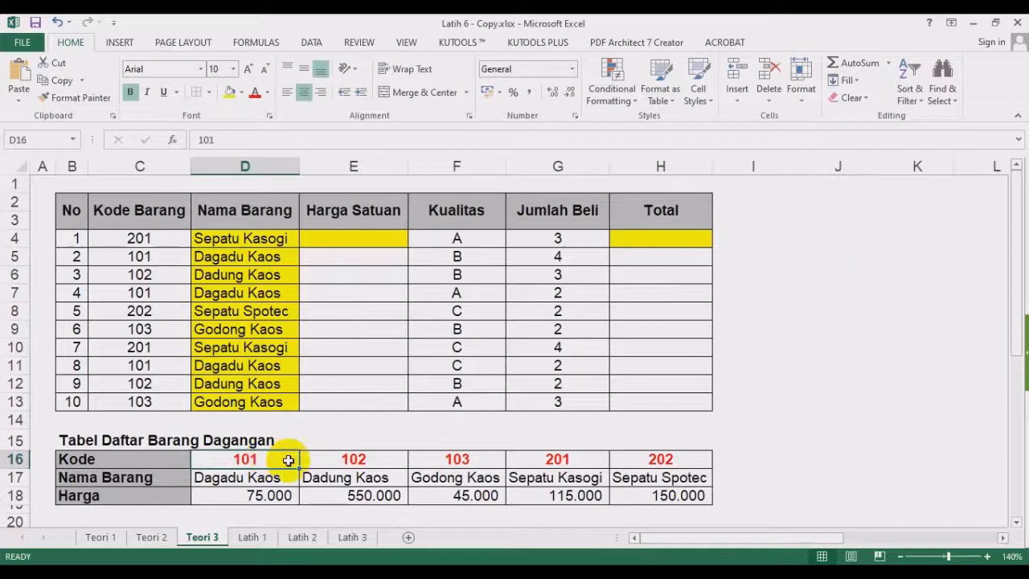
click(354, 455)
click(443, 454)
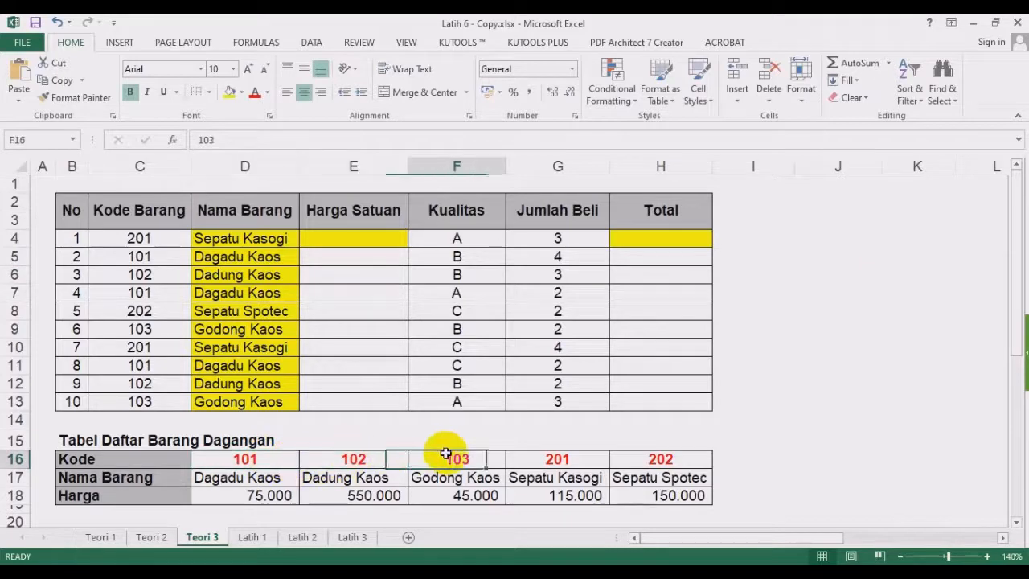
click(140, 293)
text('101)
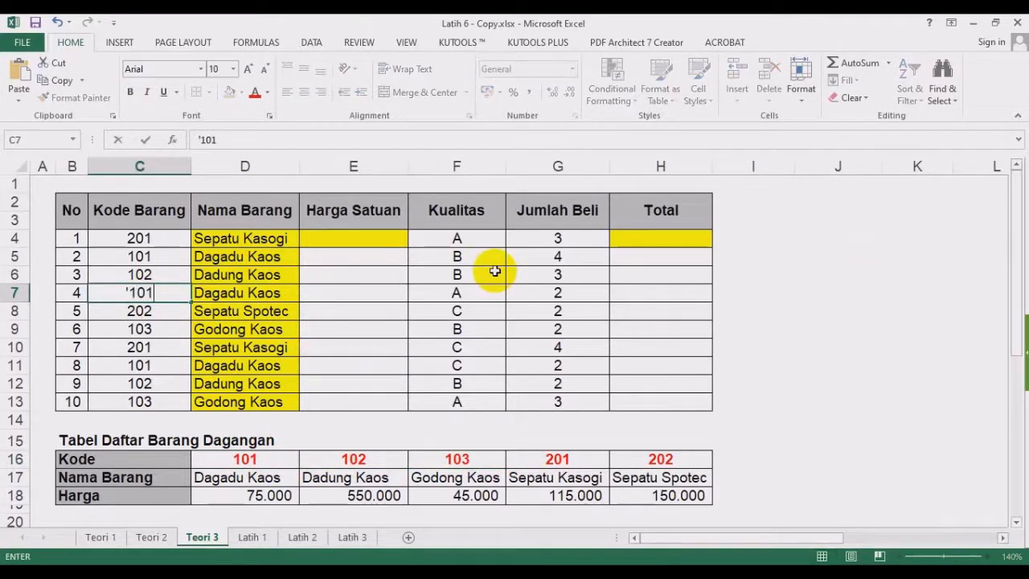
key(Return)
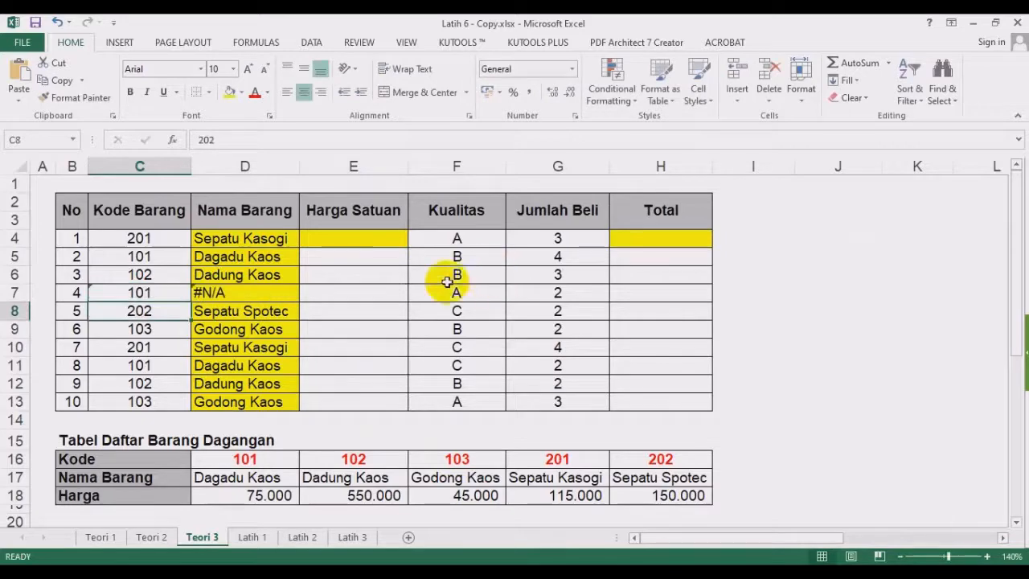
Compare the text code in C7 with the numeric code in D16, and undo the change to C7.
click(291, 291)
click(156, 296)
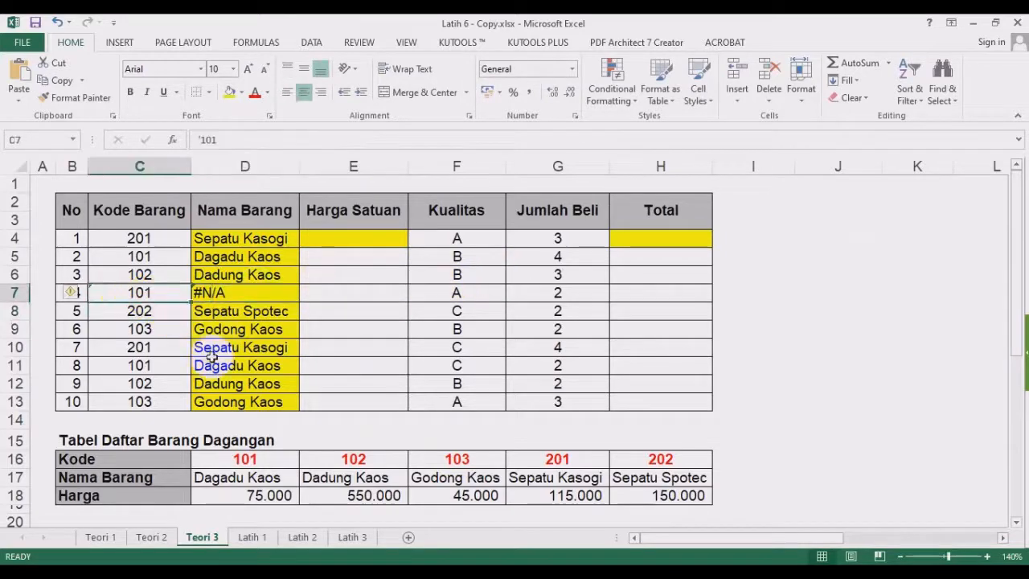
click(249, 456)
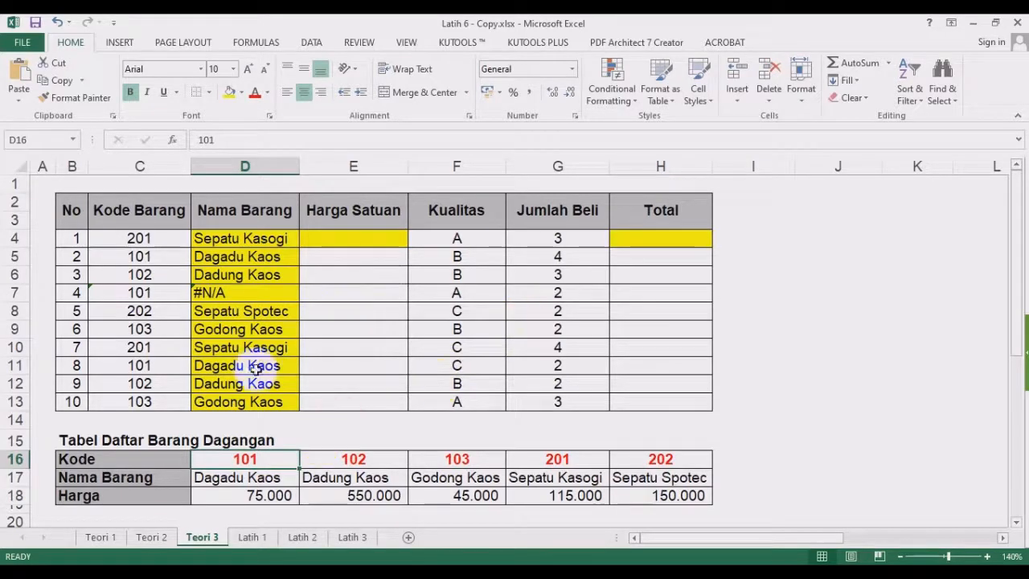
drag(263, 462, 565, 498)
click(256, 458)
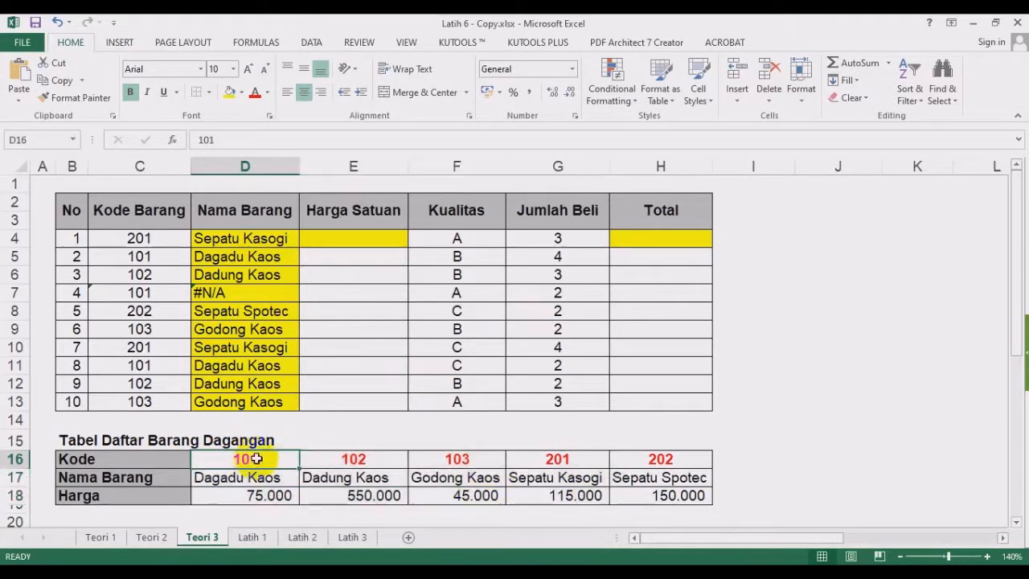
click(139, 292)
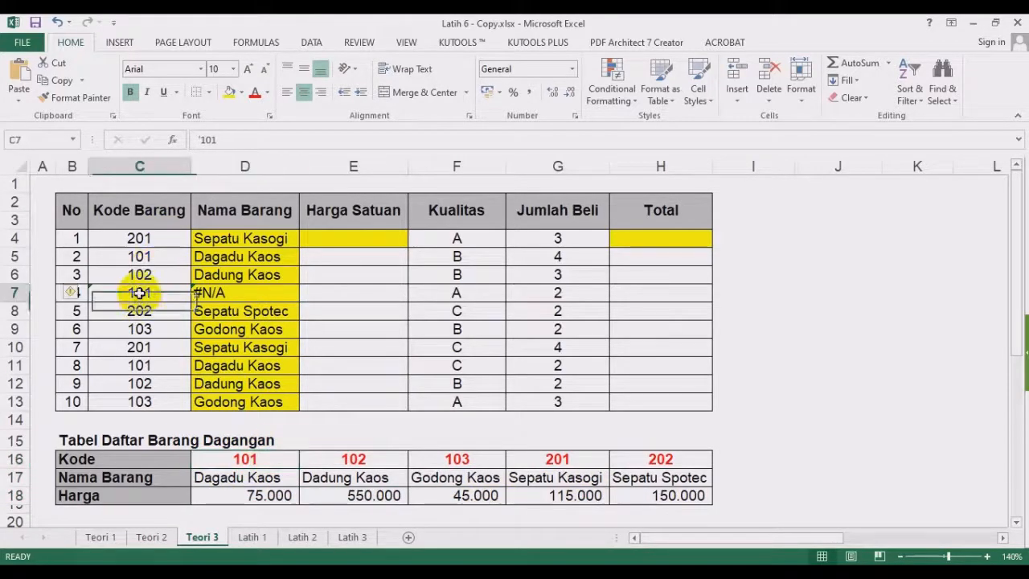
drag(139, 292, 138, 292)
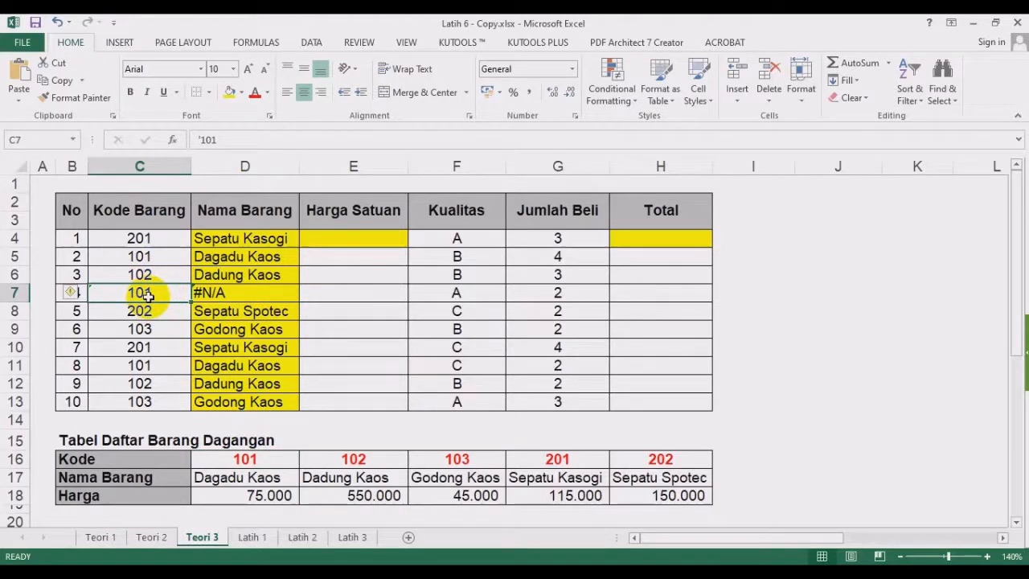
key(ctrl+z)
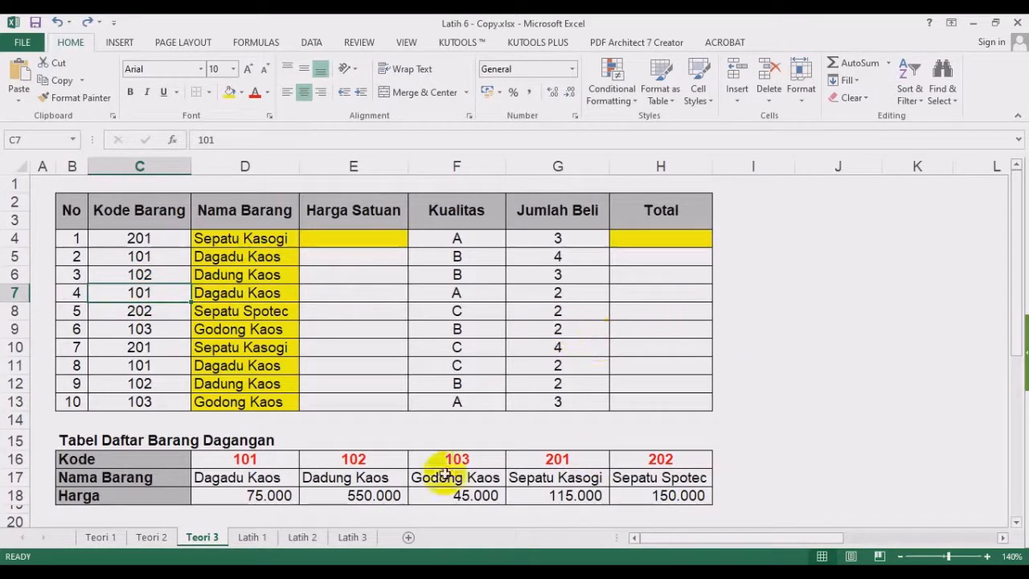
Enter the sample word Tunai in the empty cell J8.
click(246, 477)
click(815, 313)
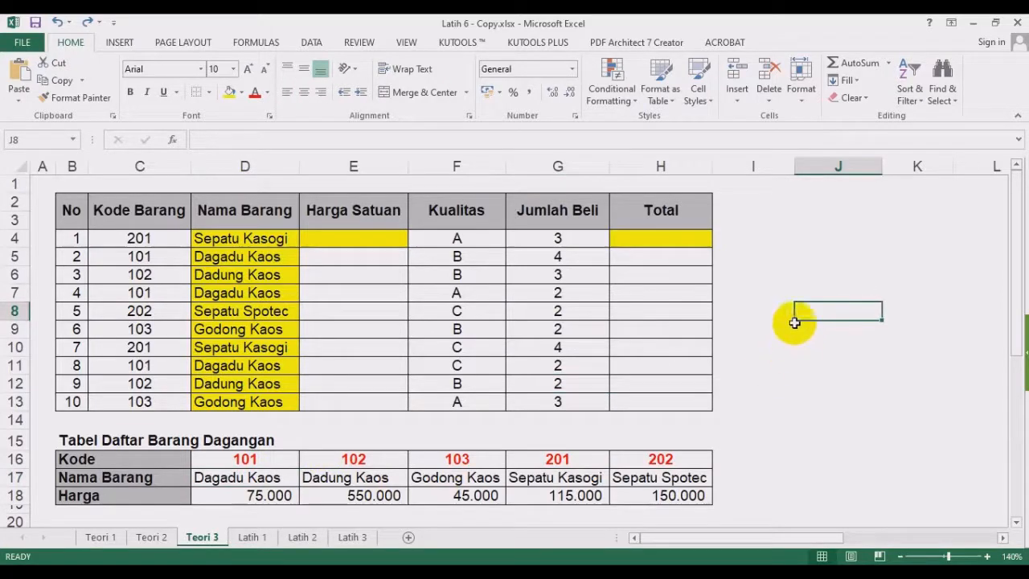
text(Tunai)
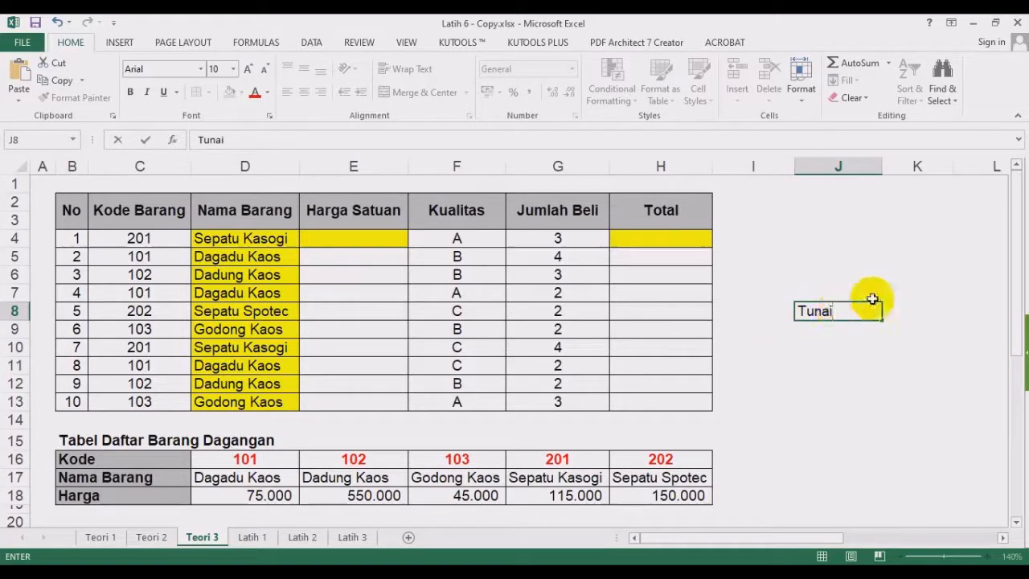
key(Home)
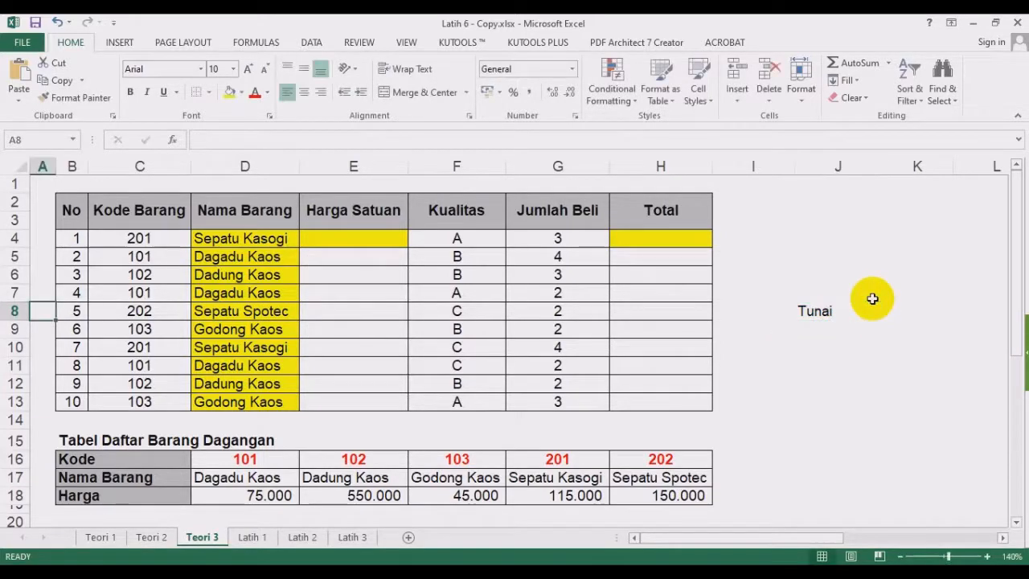
Add a leading space before Tunai in J8 to illustrate a hidden mismatch, and clear the cell.
click(847, 312)
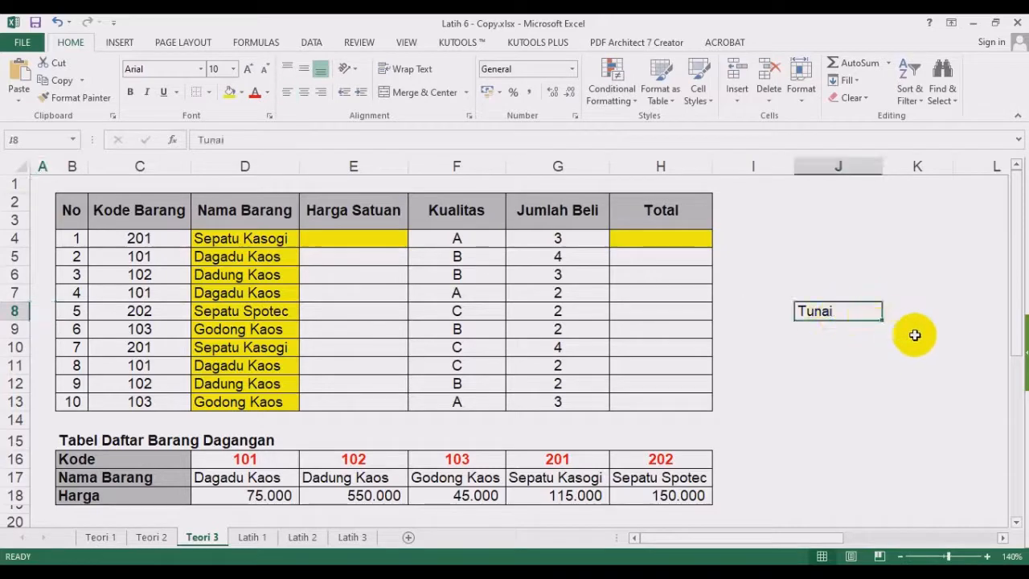
key(F2)
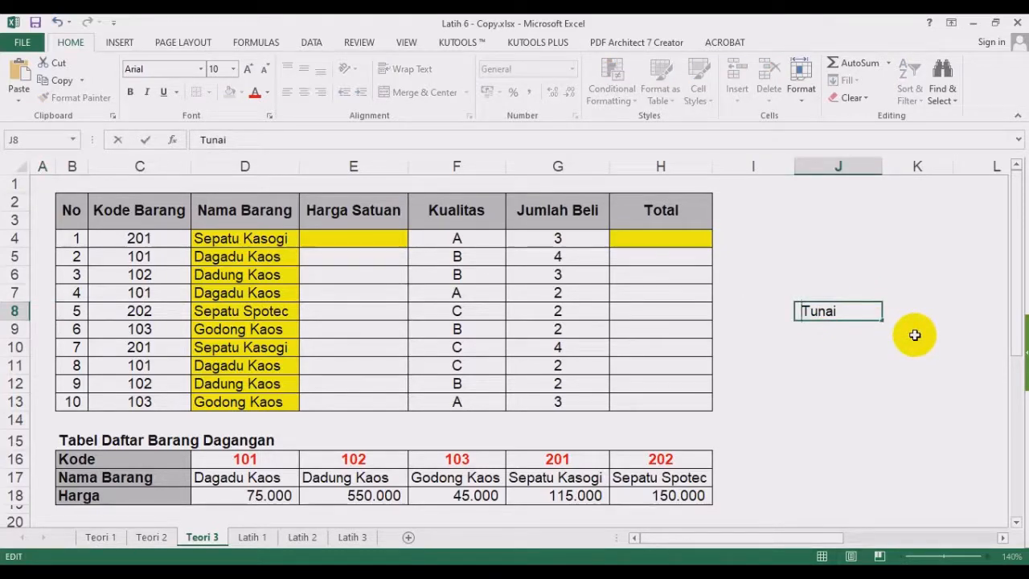
key(Return)
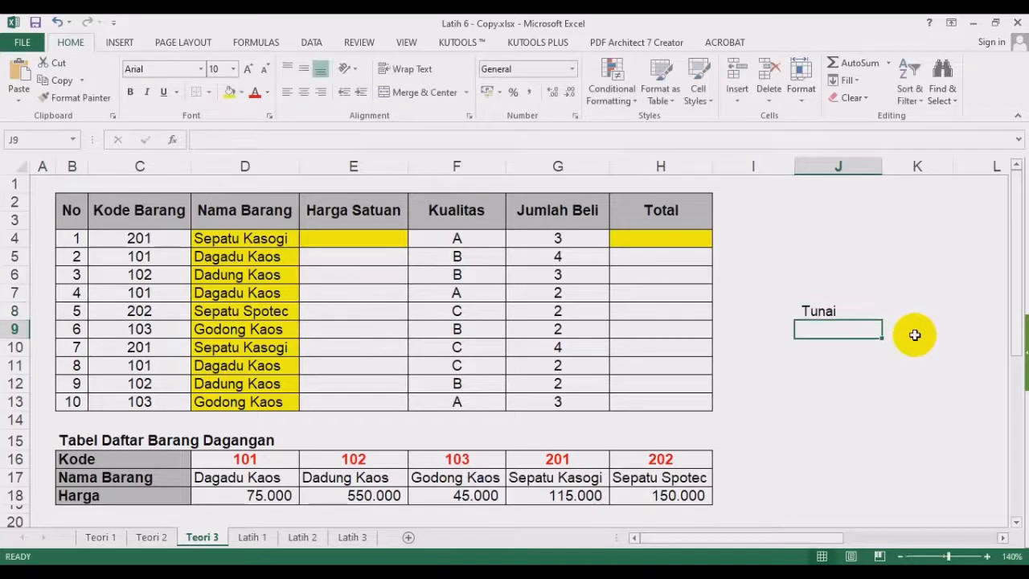
click(848, 312)
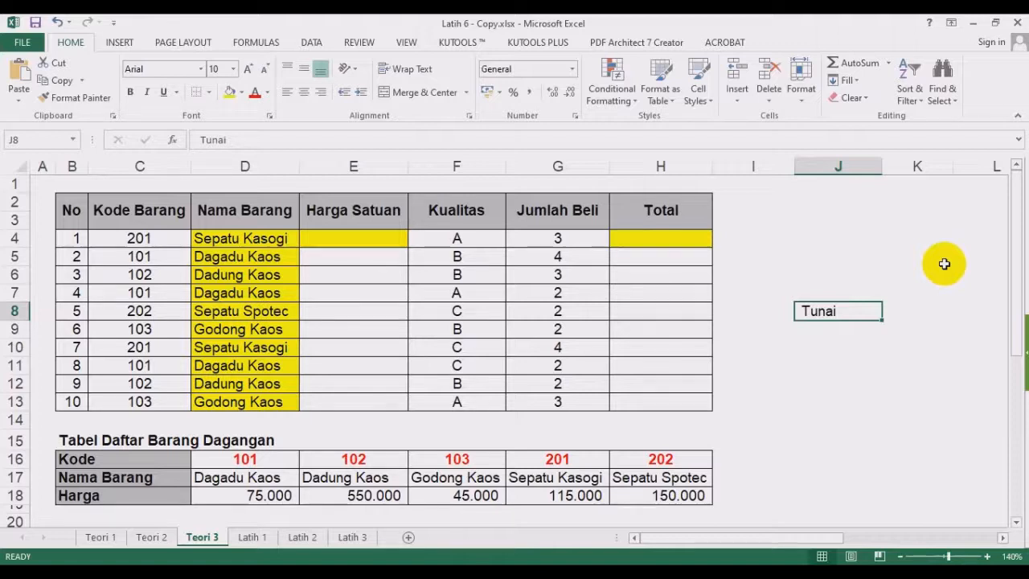
key(Delete)
click(612, 364)
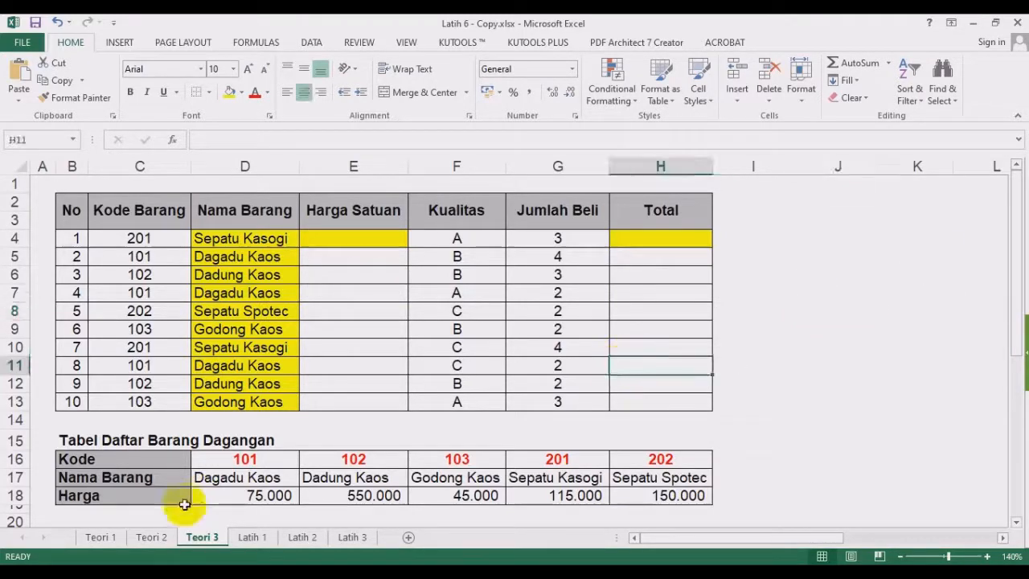
Check the Dagadu Kaos entry in D17 for trailing spaces at the end of its text.
click(232, 476)
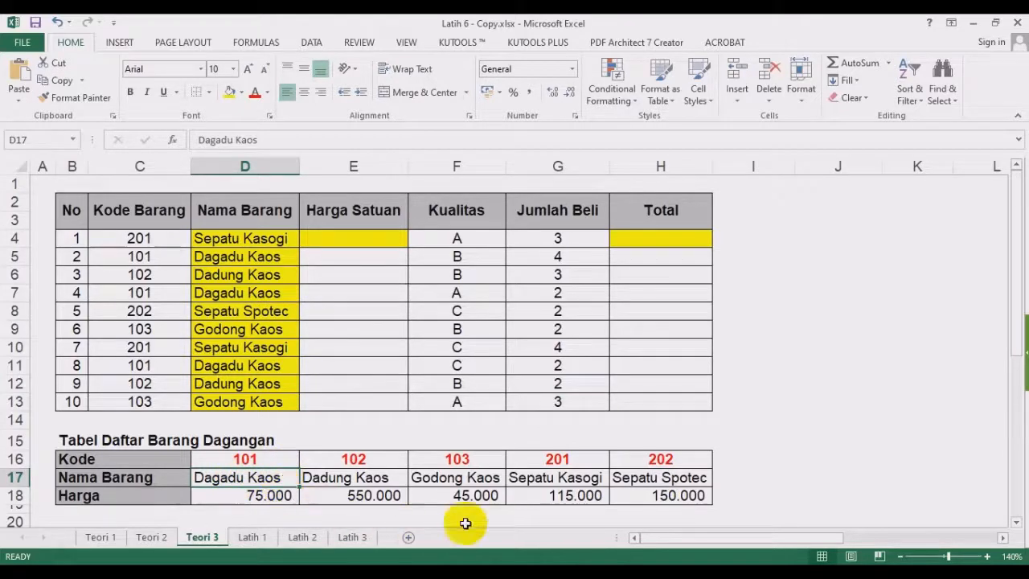
double_click(244, 477)
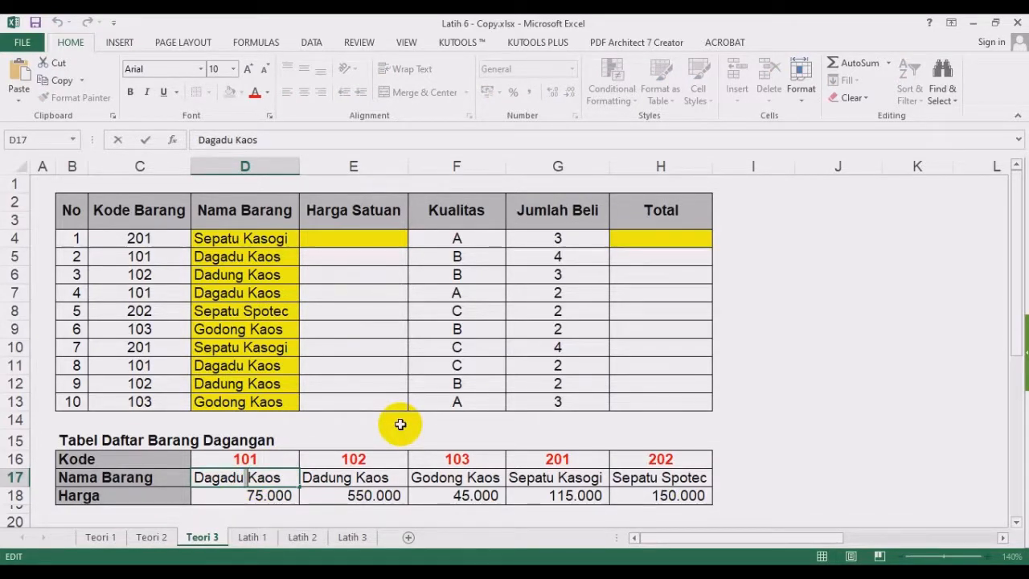
key(End)
key(Return)
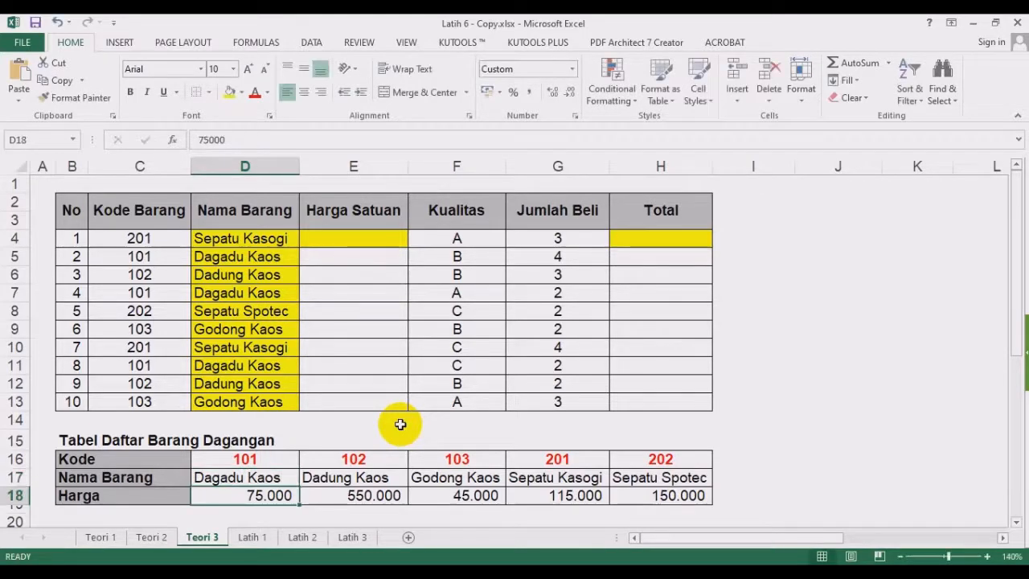
Return to the Teori 1 sheet and inspect the Gaji Pokok formula in E7.
click(673, 310)
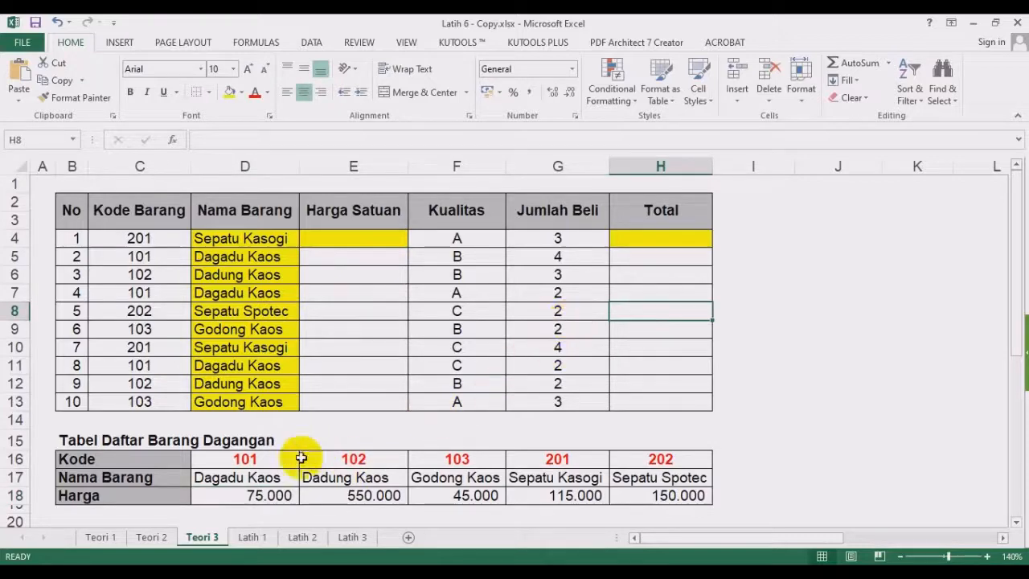
click(94, 535)
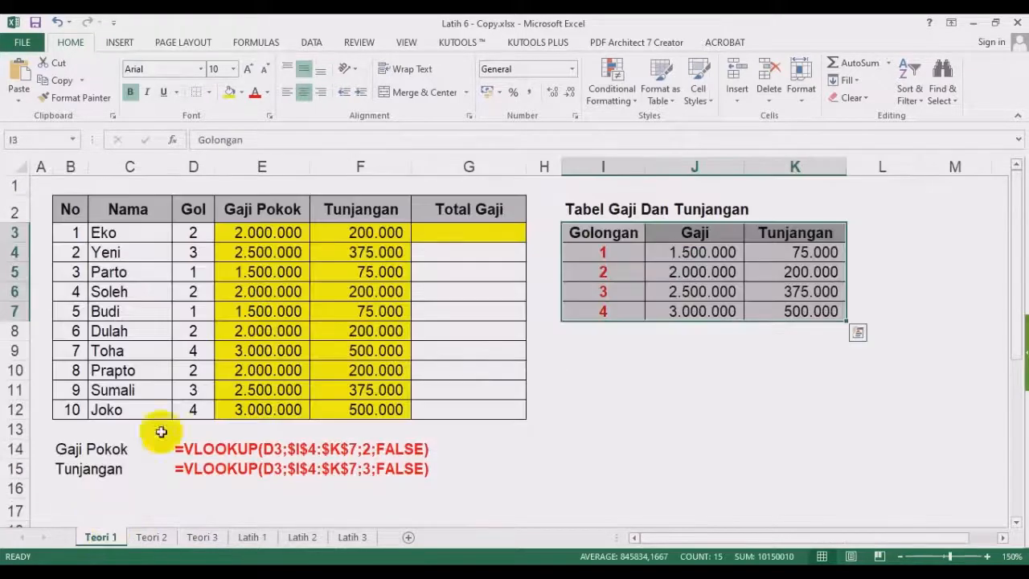
click(254, 312)
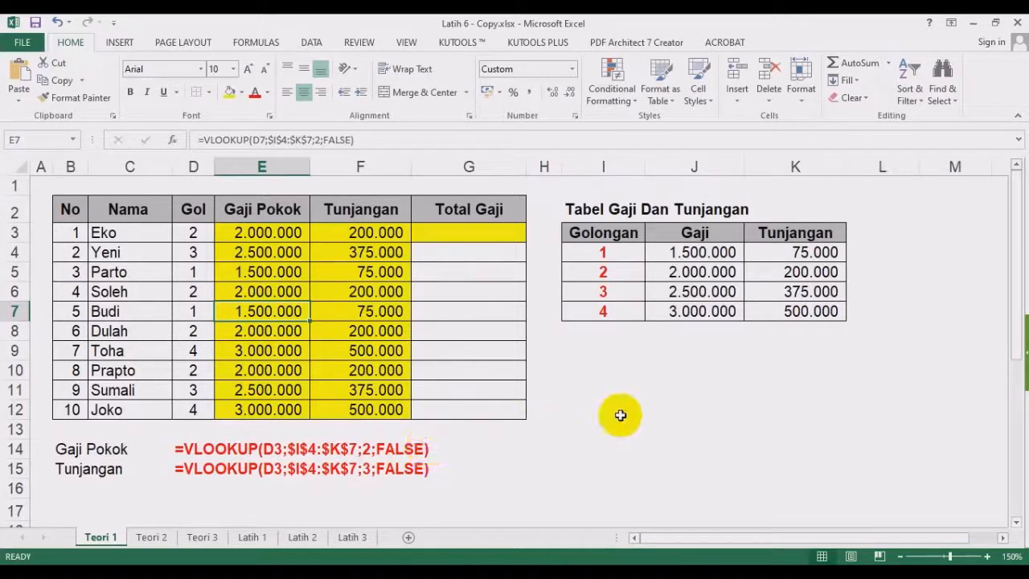
click(654, 410)
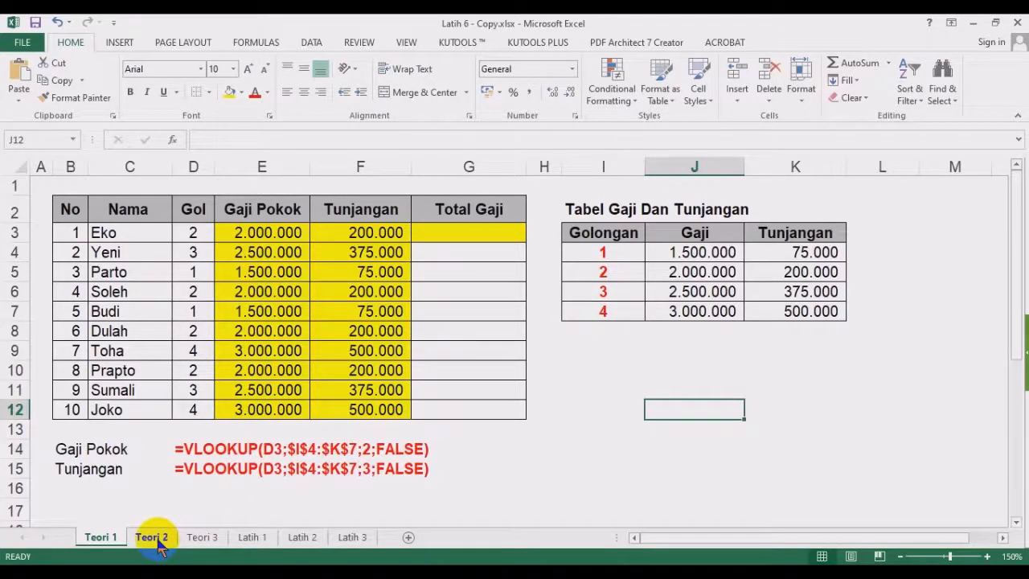
click(634, 351)
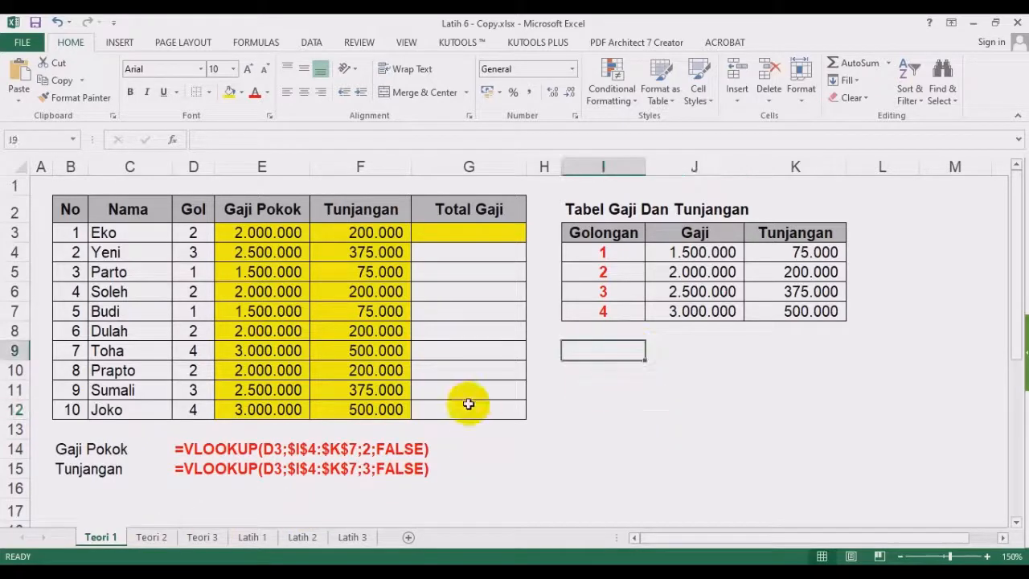
Compare the lookup key columns on the Teori 1 and Teori 2 sheets, selecting the Golongan codes and the Masa Kerja values in I4:I7.
click(158, 535)
click(100, 537)
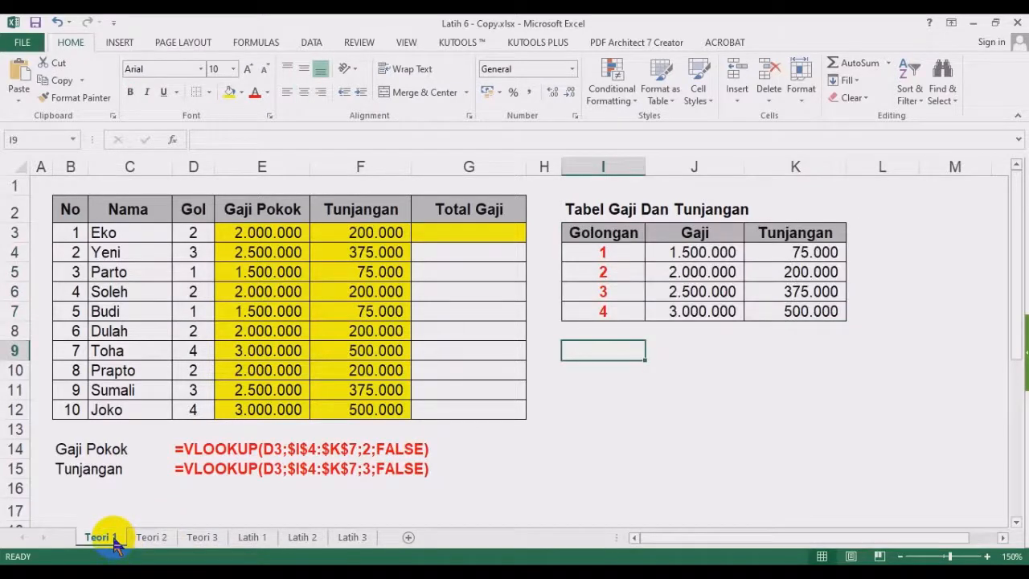
click(161, 539)
click(101, 537)
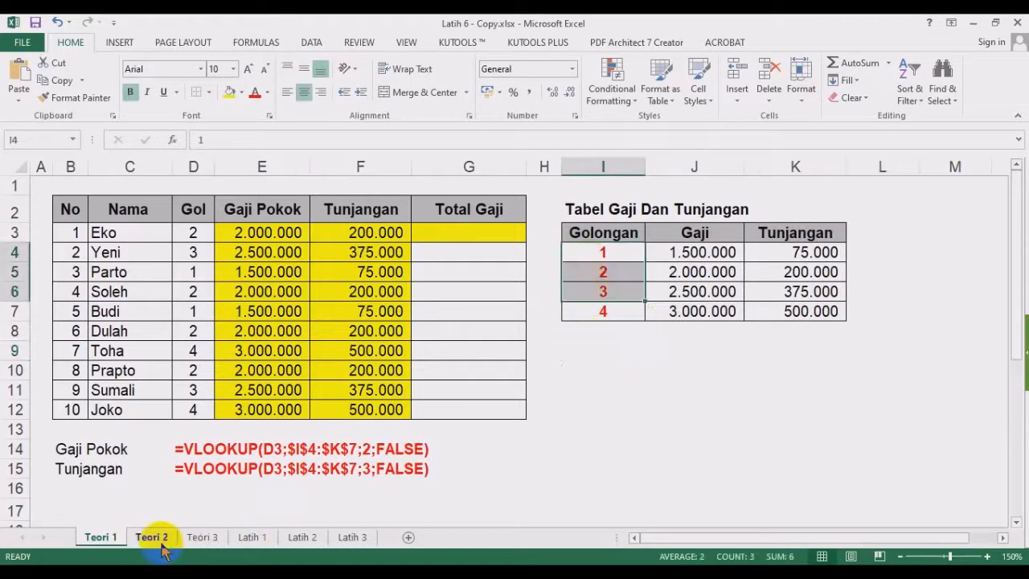
click(151, 537)
drag(581, 256, 605, 311)
Examine the horizontal Kode row D16:H16 of Tabel Daftar Barang Dagangan on the Teori 3 sheet, ending on its first code.
click(202, 537)
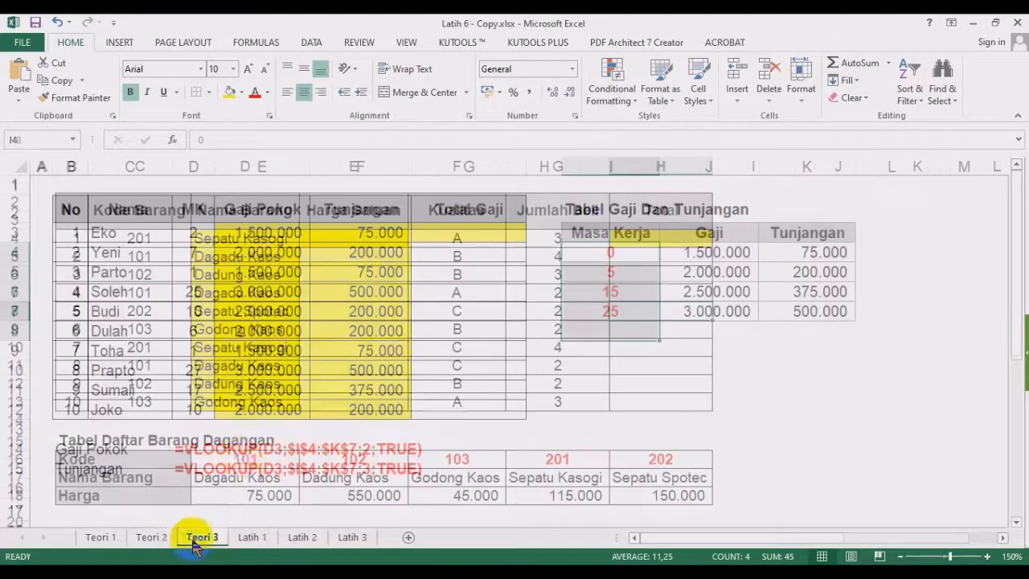
drag(241, 456, 643, 452)
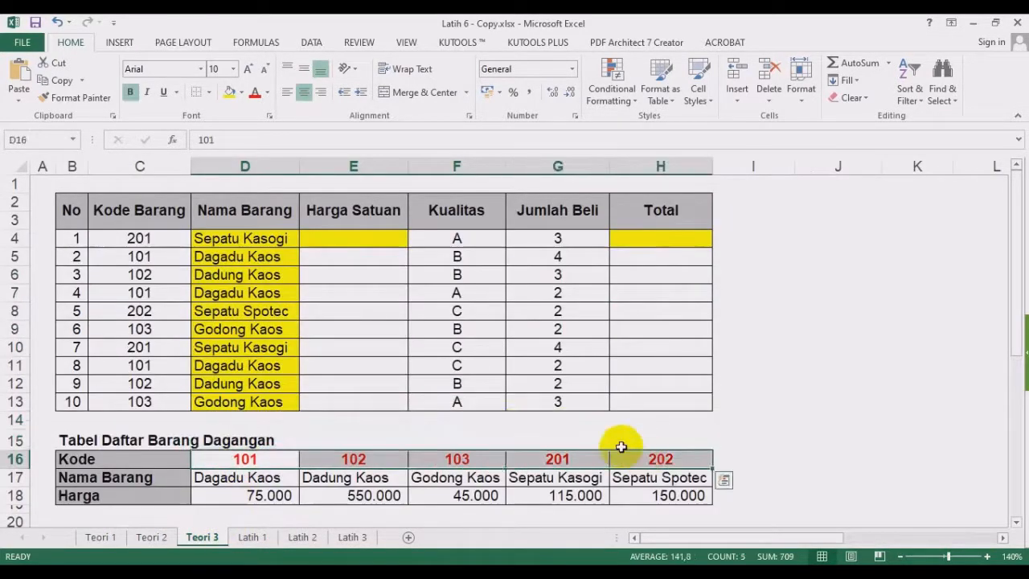
click(831, 347)
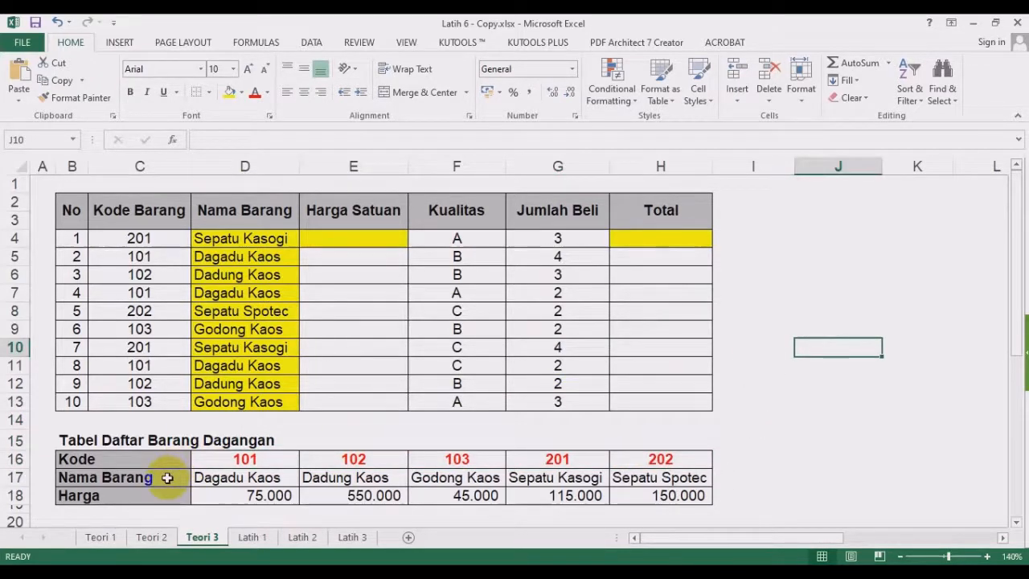
click(254, 455)
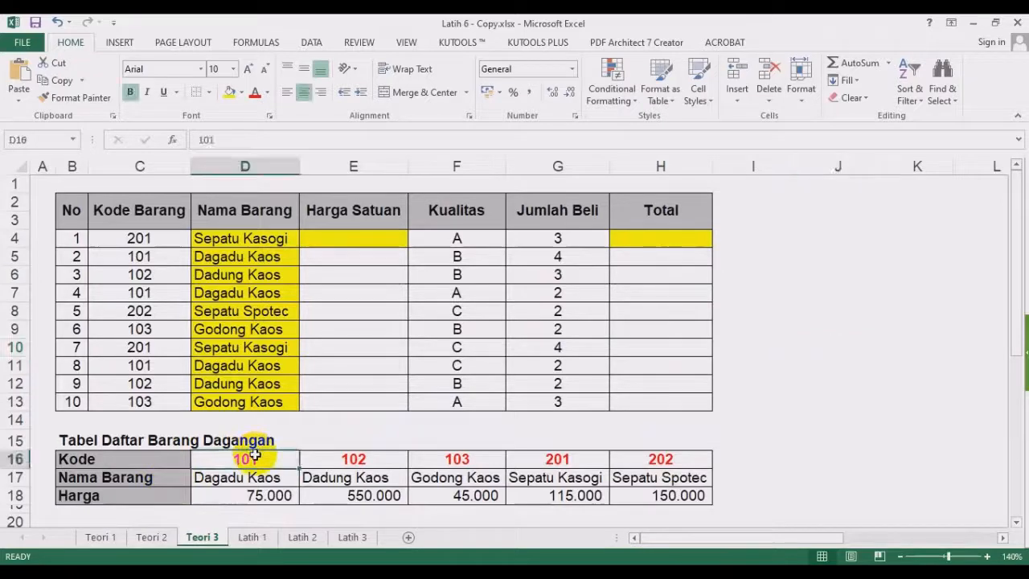